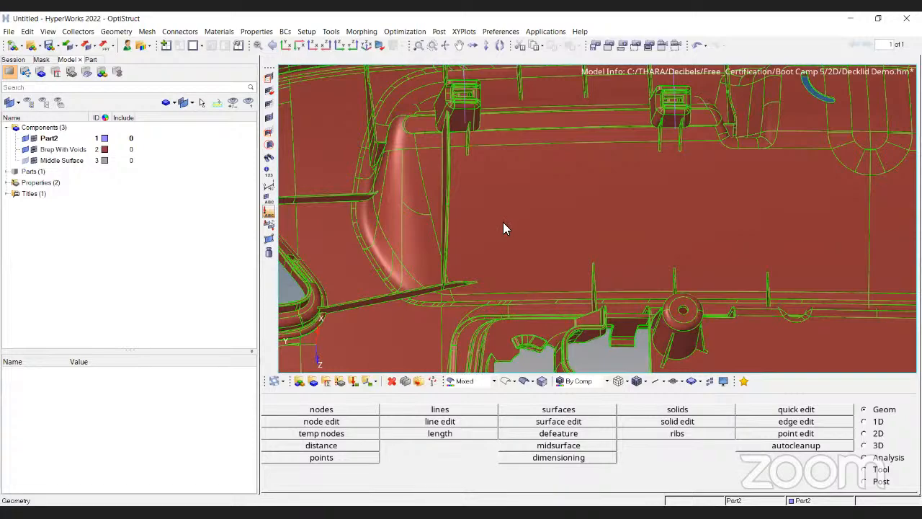
Inspect the ribs and clip towers along the upper edge of the decklid inner panel.
{"action": "scroll", "coordinate": [503, 228], "scroll_direction": "down", "scroll_amount": 8}
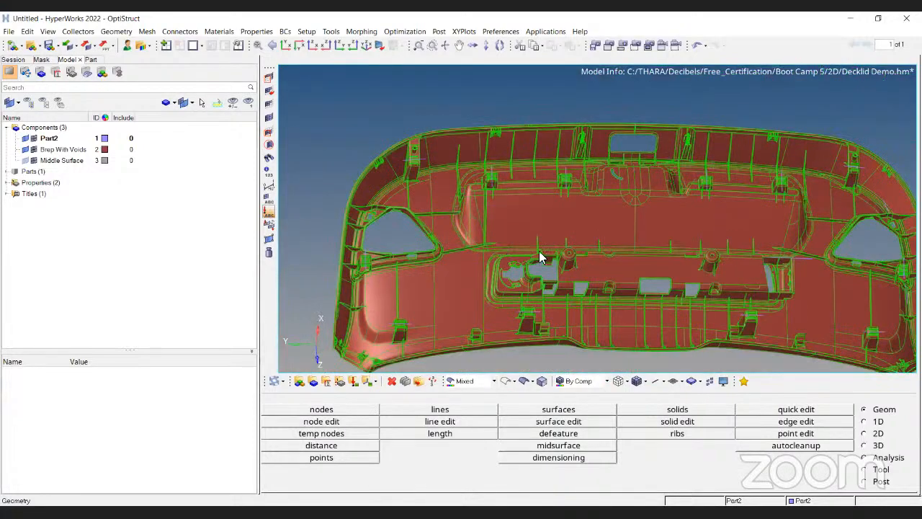
{"action": "right_click_drag", "start_coordinate": [688, 278], "coordinate": [523, 218], "text": "ctrl"}
{"action": "scroll", "coordinate": [583, 245], "scroll_direction": "up", "scroll_amount": 5, "text": "ctrl"}
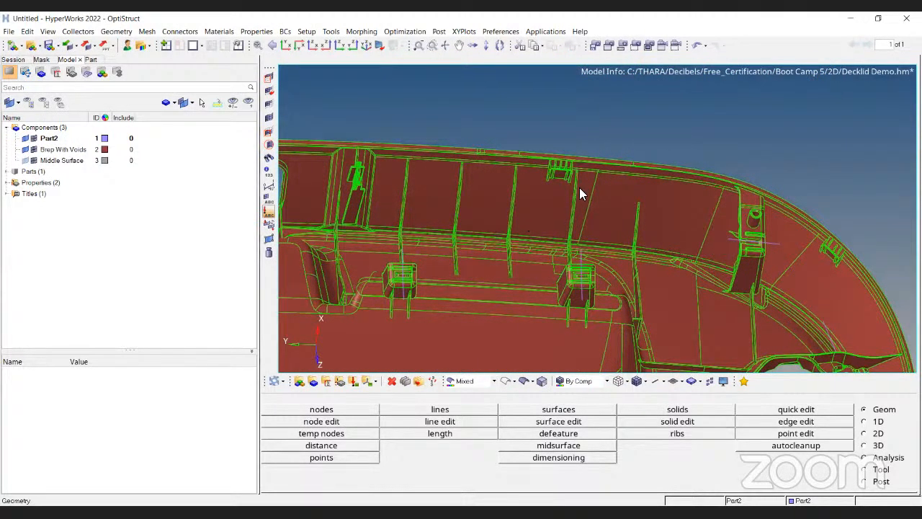
{"action": "scroll", "coordinate": [580, 187], "scroll_direction": "up", "scroll_amount": 3, "text": "ctrl"}
{"action": "right_click_drag", "start_coordinate": [483, 267], "coordinate": [497, 255], "text": "ctrl"}
{"action": "left_click_drag", "start_coordinate": [497, 256], "coordinate": [572, 191], "text": "ctrl"}
{"action": "scroll", "coordinate": [555, 173], "scroll_direction": "up", "scroll_amount": 3, "text": "ctrl"}
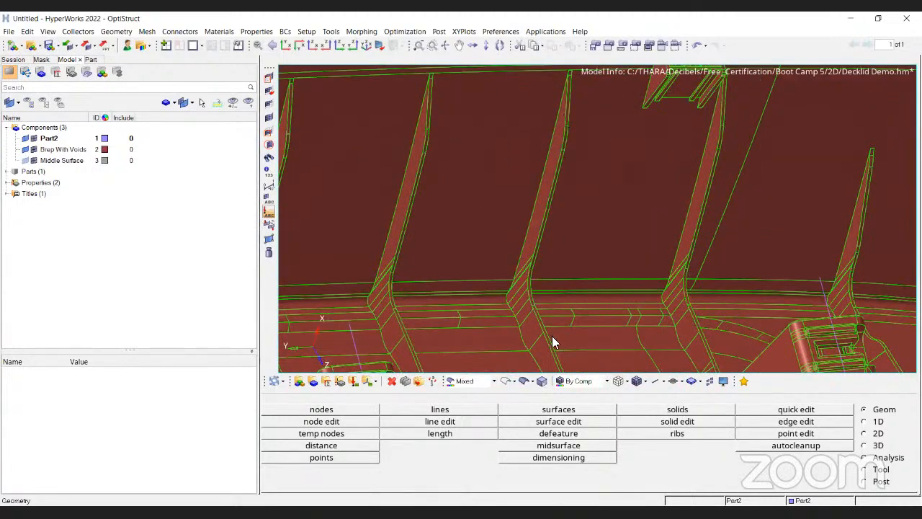
{"action": "right_click_drag", "start_coordinate": [570, 292], "coordinate": [529, 114], "text": "ctrl"}
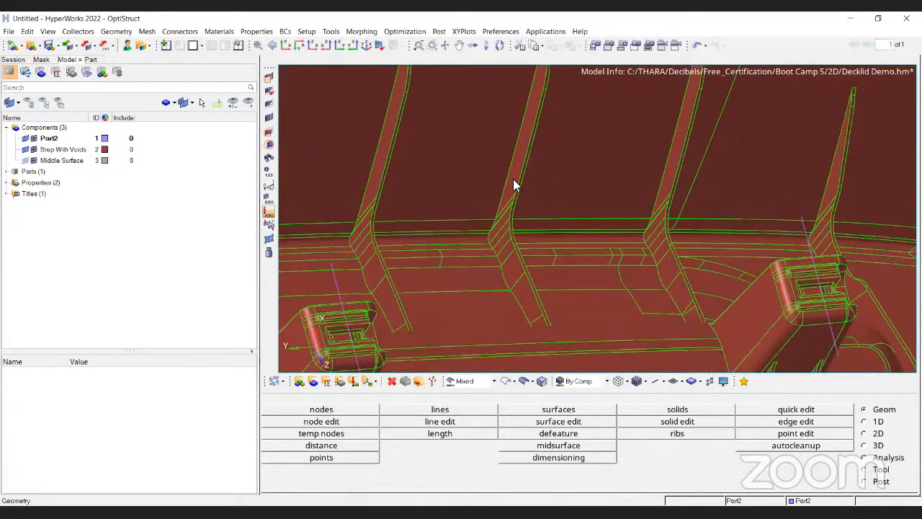
{"action": "right_click_drag", "start_coordinate": [517, 80], "coordinate": [494, 153], "text": "ctrl"}
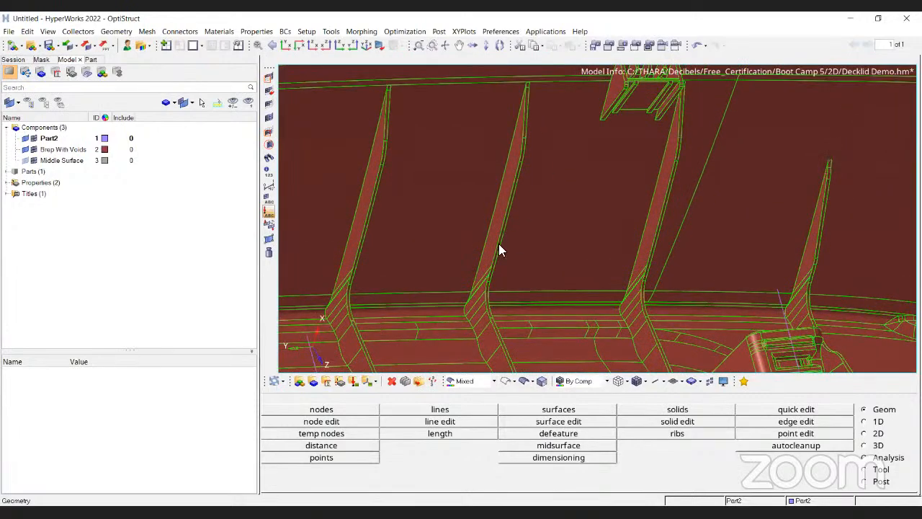
{"action": "left_click_drag", "start_coordinate": [669, 103], "coordinate": [698, 271], "text": "ctrl"}
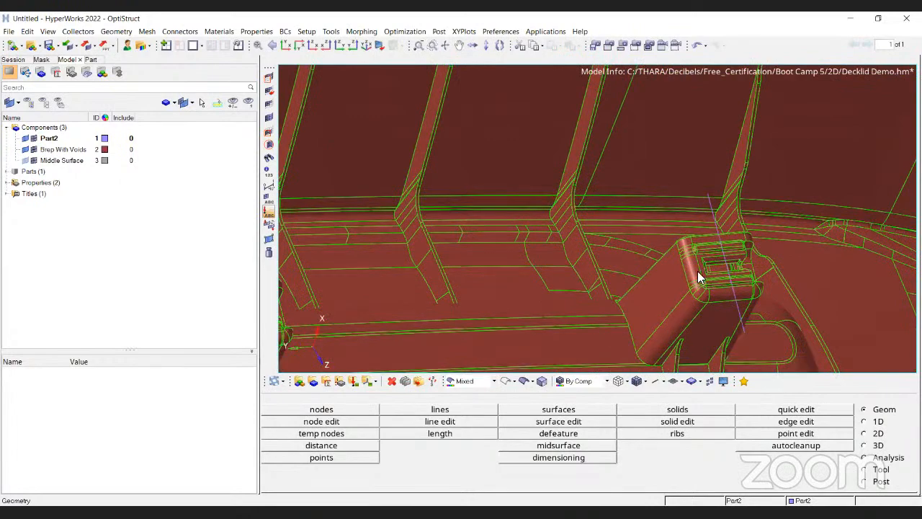
{"action": "left_click_drag", "start_coordinate": [646, 181], "coordinate": [550, 179], "text": "ctrl"}
{"action": "scroll", "coordinate": [551, 179], "scroll_direction": "up", "scroll_amount": 2, "text": "ctrl"}
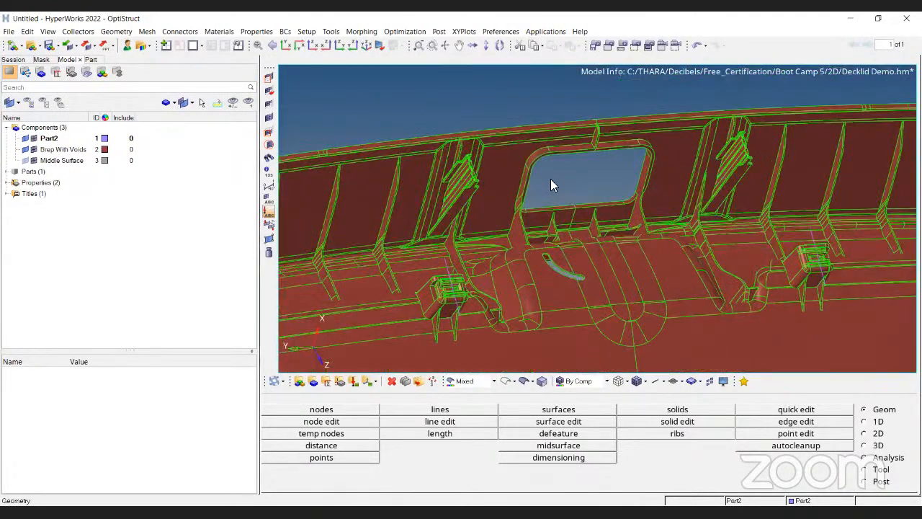
Examine the central window opening and the neighbouring clip towers and ribs of the decklid.
{"action": "scroll", "coordinate": [590, 270], "scroll_direction": "down", "scroll_amount": 6, "text": "ctrl"}
{"action": "scroll", "coordinate": [578, 169], "scroll_direction": "up", "scroll_amount": 2, "text": "ctrl"}
{"action": "scroll", "coordinate": [578, 173], "scroll_direction": "up", "scroll_amount": 4, "text": "ctrl"}
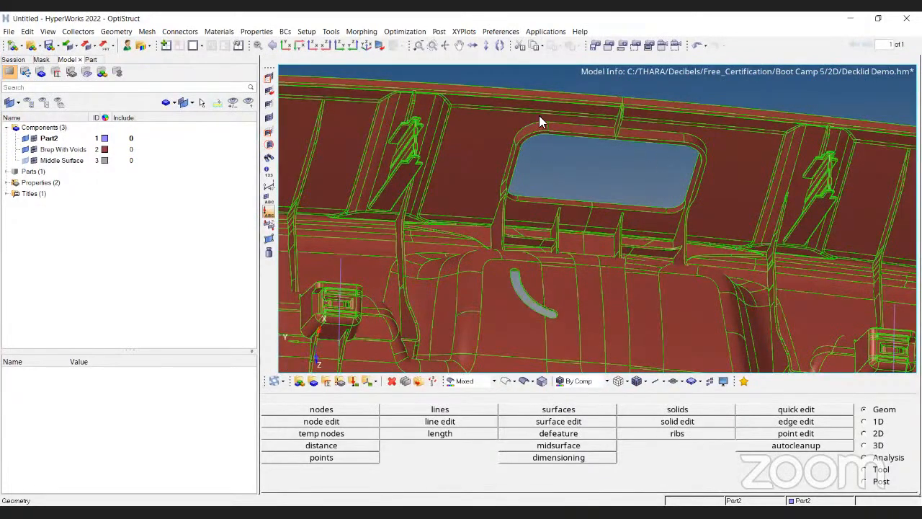
{"action": "left_click_drag", "start_coordinate": [540, 204], "coordinate": [515, 238], "text": "ctrl"}
{"action": "scroll", "coordinate": [461, 238], "scroll_direction": "up", "scroll_amount": 2, "text": "ctrl"}
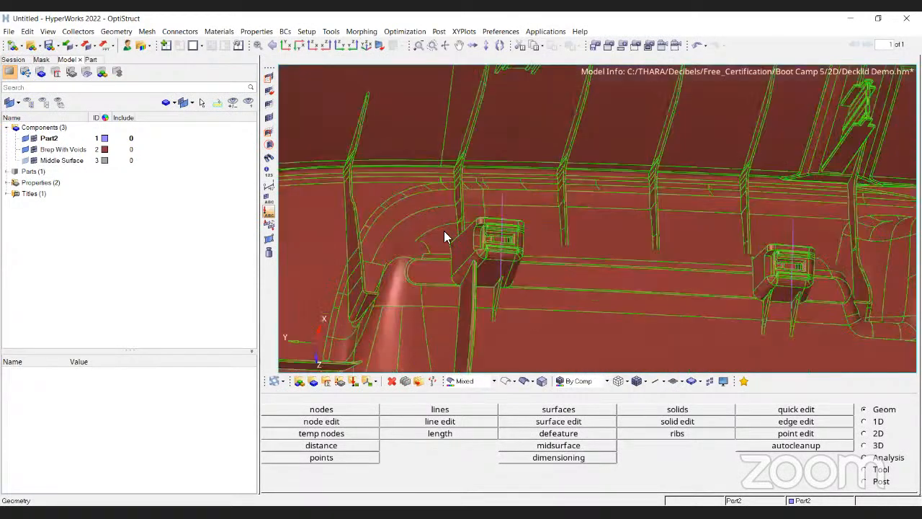
{"action": "scroll", "coordinate": [480, 243], "scroll_direction": "up", "scroll_amount": 2, "text": "ctrl"}
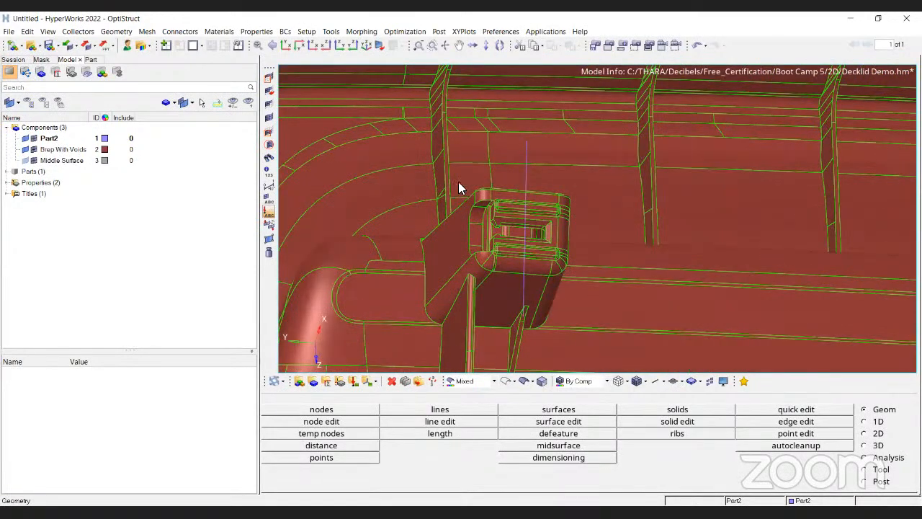
{"action": "scroll", "coordinate": [458, 182], "scroll_direction": "down", "scroll_amount": 2, "text": "ctrl"}
{"action": "scroll", "coordinate": [568, 144], "scroll_direction": "down", "scroll_amount": 2, "text": "ctrl"}
{"action": "left_click_drag", "start_coordinate": [566, 172], "coordinate": [581, 208], "text": "ctrl"}
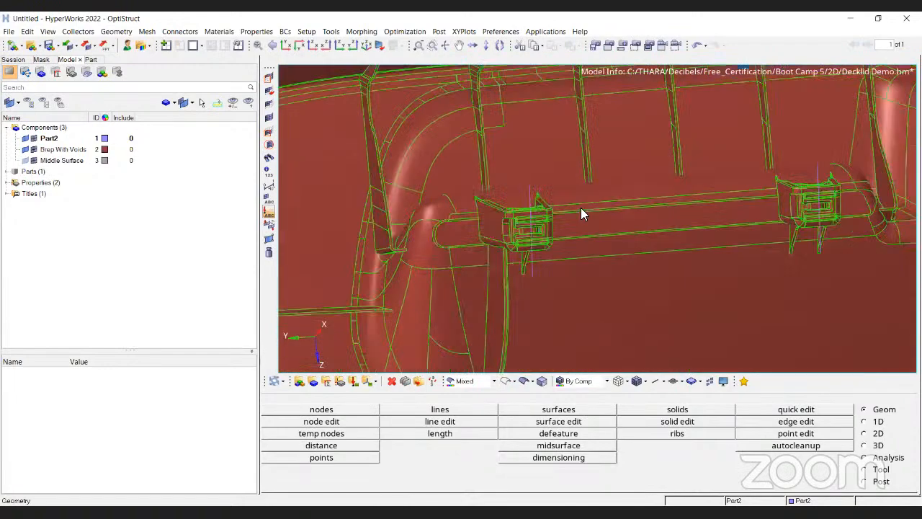
{"action": "scroll", "coordinate": [534, 209], "scroll_direction": "up", "scroll_amount": 3, "text": "ctrl"}
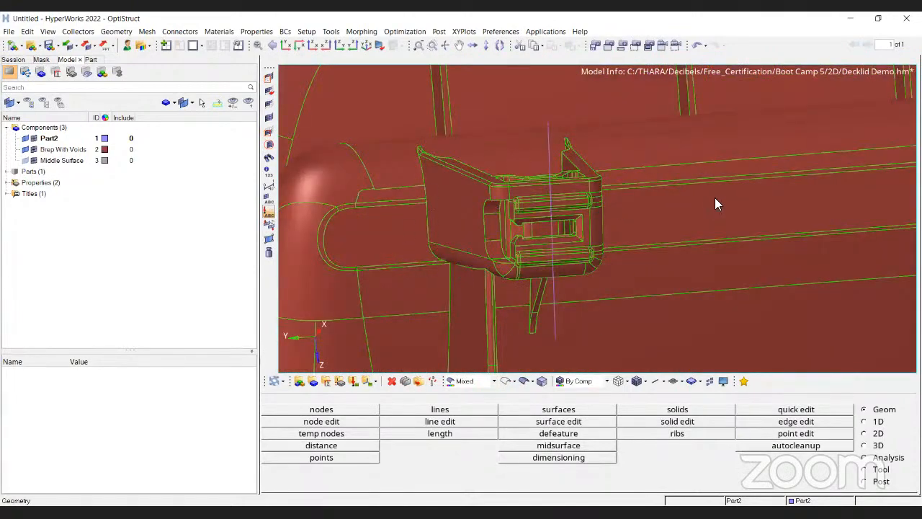
{"action": "scroll", "coordinate": [715, 197], "scroll_direction": "down", "scroll_amount": 4, "text": "ctrl"}
{"action": "right_click_drag", "start_coordinate": [679, 199], "coordinate": [554, 203], "text": "ctrl"}
{"action": "right_click_drag", "start_coordinate": [808, 189], "coordinate": [577, 199], "text": "ctrl"}
{"action": "scroll", "coordinate": [578, 198], "scroll_direction": "up", "scroll_amount": 2, "text": "ctrl"}
{"action": "scroll", "coordinate": [667, 269], "scroll_direction": "down", "scroll_amount": 5, "text": "ctrl"}
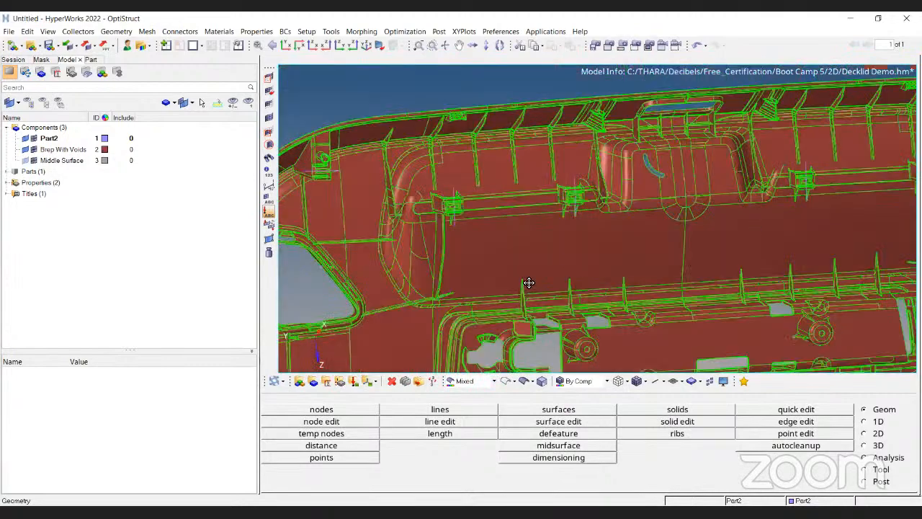
{"action": "left_click_drag", "start_coordinate": [530, 284], "coordinate": [548, 176], "text": "ctrl"}
{"action": "scroll", "coordinate": [547, 177], "scroll_direction": "up", "scroll_amount": 8, "text": "ctrl"}
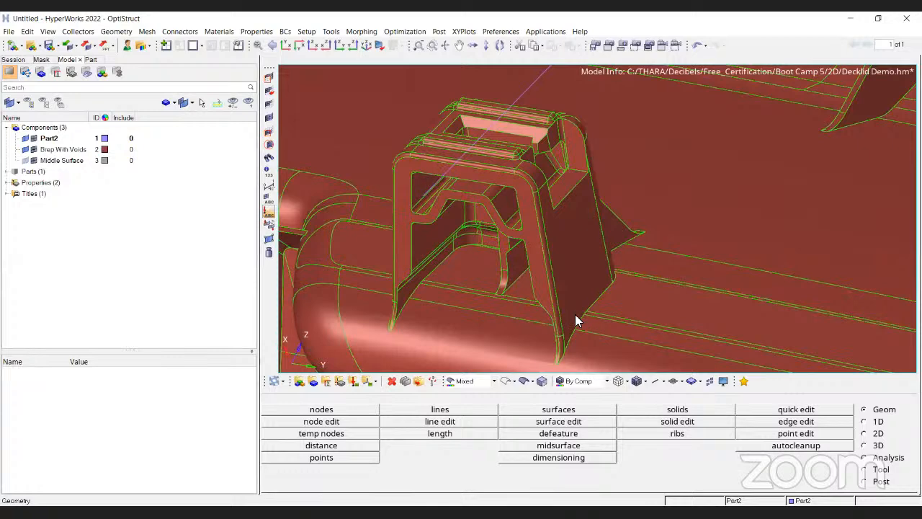
Inspect the clip bracket and the thin angled ribs near the panel's recessed openings.
{"action": "left_click", "coordinate": [25, 138]}
{"action": "right_click_drag", "start_coordinate": [640, 205], "coordinate": [587, 212], "text": "ctrl"}
{"action": "scroll", "coordinate": [631, 206], "scroll_direction": "down", "scroll_amount": 2, "text": "ctrl"}
{"action": "scroll", "coordinate": [634, 214], "scroll_direction": "down", "scroll_amount": 5, "text": "ctrl"}
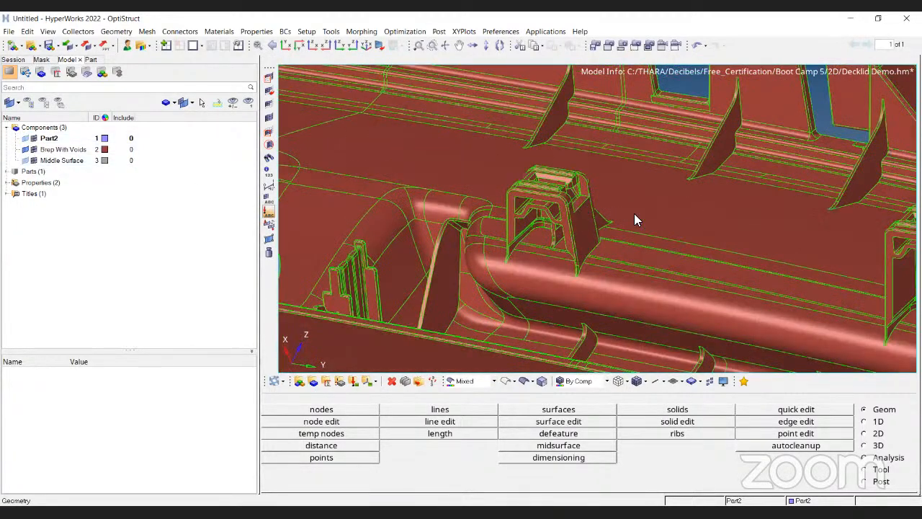
{"action": "right_click_drag", "start_coordinate": [631, 239], "coordinate": [566, 272], "text": "ctrl"}
{"action": "scroll", "coordinate": [629, 281], "scroll_direction": "down", "scroll_amount": 3, "text": "ctrl"}
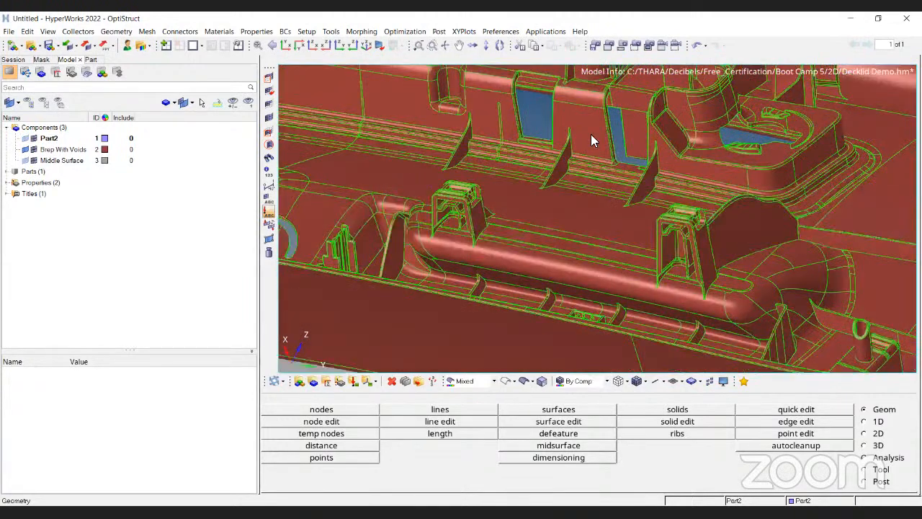
{"action": "left_click_drag", "start_coordinate": [591, 134], "coordinate": [477, 250], "text": "ctrl"}
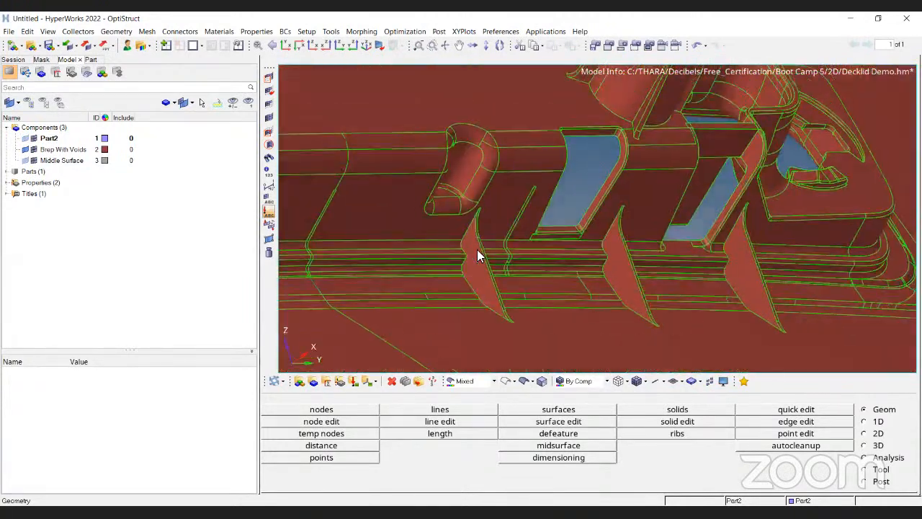
{"action": "scroll", "coordinate": [494, 200], "scroll_direction": "up", "scroll_amount": 6, "text": "ctrl"}
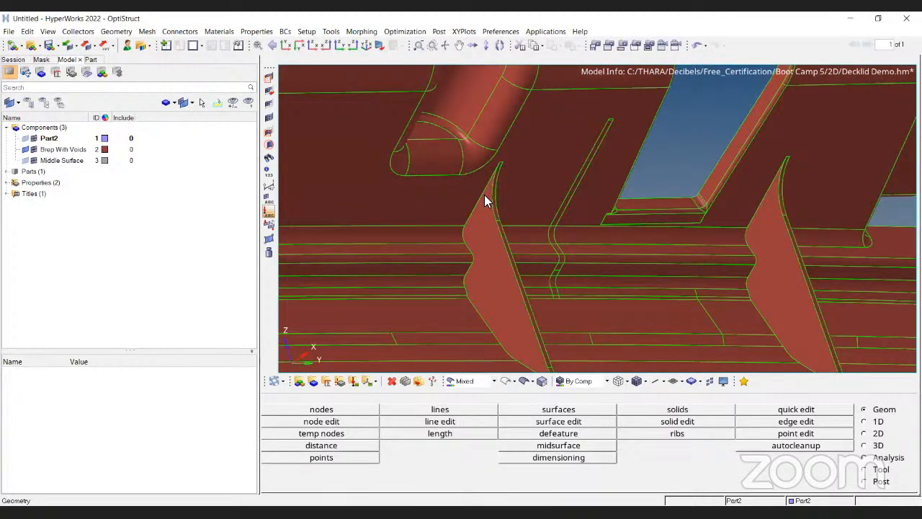
{"action": "scroll", "coordinate": [481, 191], "scroll_direction": "down", "scroll_amount": 5, "text": "ctrl"}
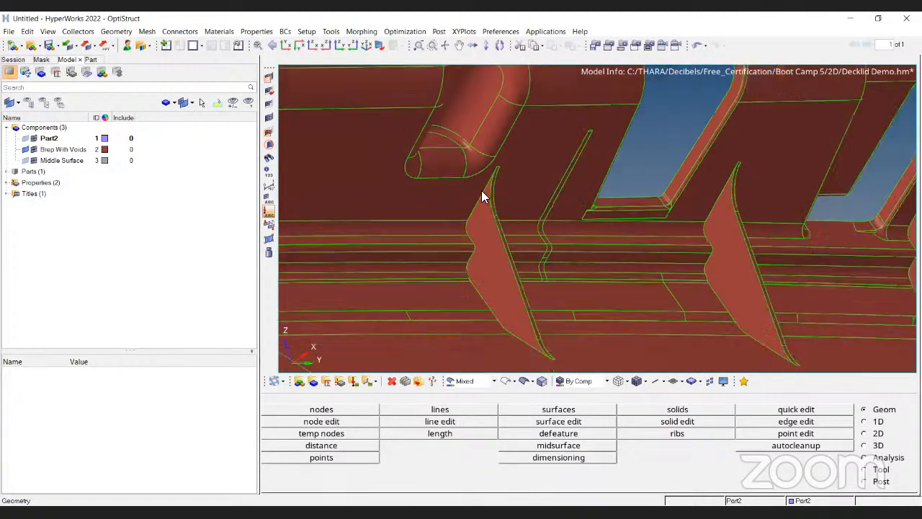
{"action": "left_click_drag", "start_coordinate": [482, 190], "coordinate": [419, 164], "text": "ctrl"}
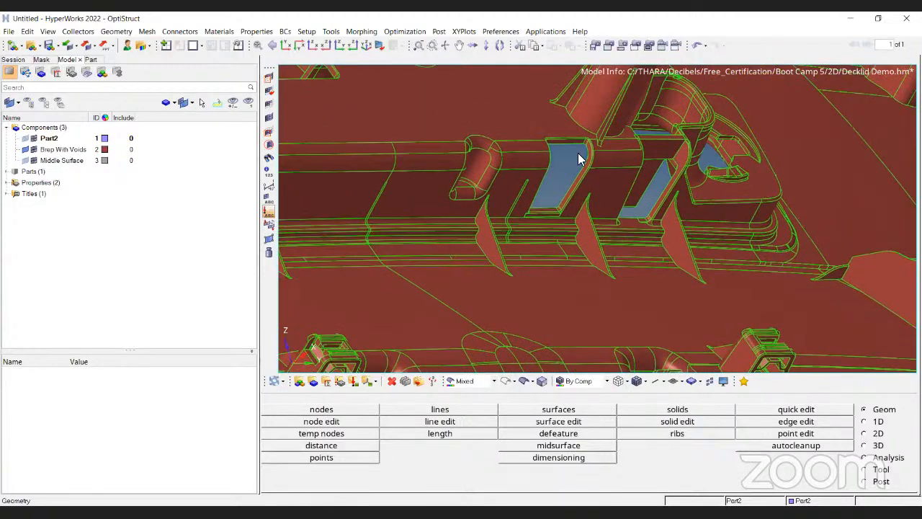
Examine the rib rows and clip brackets along the long channel of the decklid panel.
{"action": "left_click_drag", "start_coordinate": [552, 162], "coordinate": [469, 94], "text": "ctrl"}
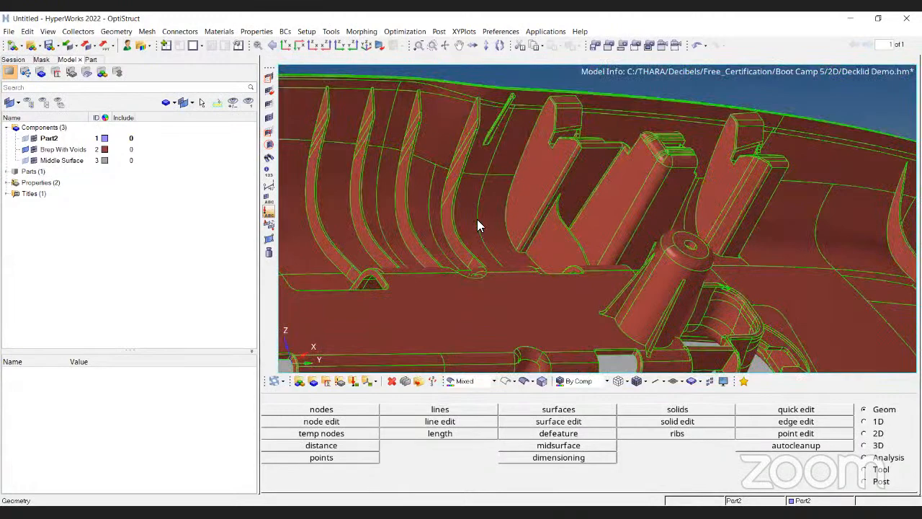
{"action": "left_click_drag", "start_coordinate": [487, 189], "coordinate": [519, 201], "text": "ctrl"}
{"action": "left_click_drag", "start_coordinate": [559, 264], "coordinate": [671, 221], "text": "ctrl"}
{"action": "scroll", "coordinate": [652, 275], "scroll_direction": "up", "scroll_amount": 4}
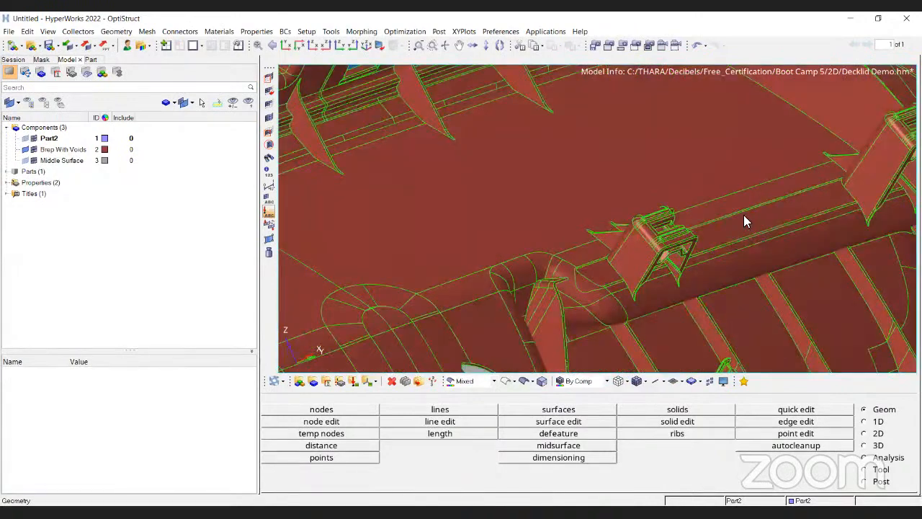
{"action": "scroll", "coordinate": [588, 216], "scroll_direction": "down", "scroll_amount": 2}
{"action": "right_click_drag", "start_coordinate": [573, 215], "coordinate": [588, 221], "text": "ctrl"}
{"action": "left_click_drag", "start_coordinate": [588, 222], "coordinate": [690, 216], "text": "ctrl"}
{"action": "scroll", "coordinate": [690, 216], "scroll_direction": "up", "scroll_amount": 5}
{"action": "right_click_drag", "start_coordinate": [719, 189], "coordinate": [531, 230], "text": "ctrl"}
{"action": "scroll", "coordinate": [628, 197], "scroll_direction": "down", "scroll_amount": 2}
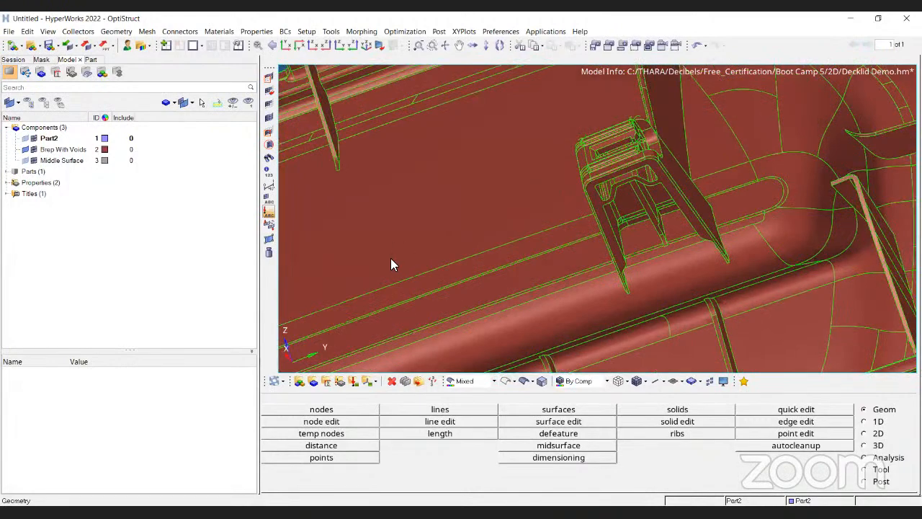
{"action": "scroll", "coordinate": [391, 258], "scroll_direction": "down", "scroll_amount": 2}
{"action": "right_click_drag", "start_coordinate": [391, 258], "coordinate": [515, 228], "text": "ctrl"}
{"action": "scroll", "coordinate": [583, 201], "scroll_direction": "down", "scroll_amount": 5}
{"action": "left_click_drag", "start_coordinate": [484, 188], "coordinate": [534, 181], "text": "ctrl"}
{"action": "left_click_drag", "start_coordinate": [484, 273], "coordinate": [524, 214], "text": "ctrl"}
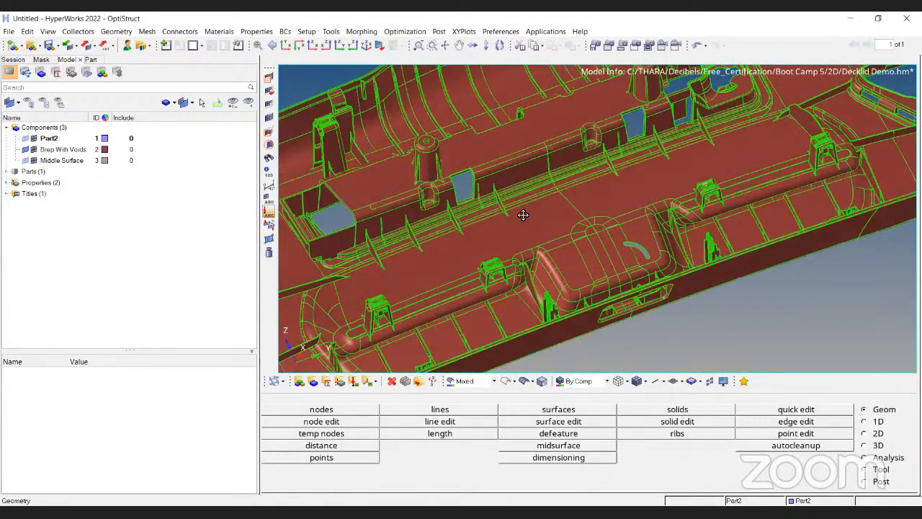
Inspect the overall panel and the clip details near its upper corner edge.
{"action": "scroll", "coordinate": [482, 283], "scroll_direction": "up", "scroll_amount": 5}
{"action": "scroll", "coordinate": [493, 245], "scroll_direction": "down", "scroll_amount": 4}
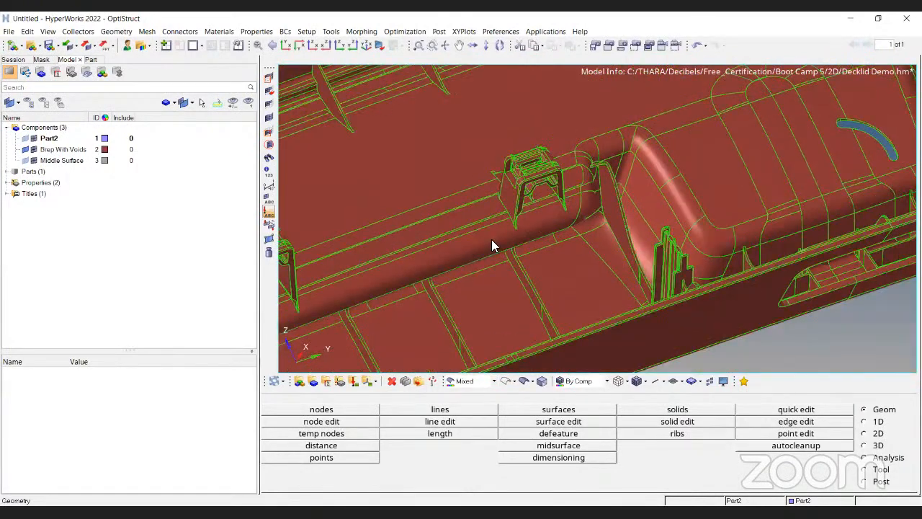
{"action": "scroll", "coordinate": [516, 307], "scroll_direction": "down", "scroll_amount": 6}
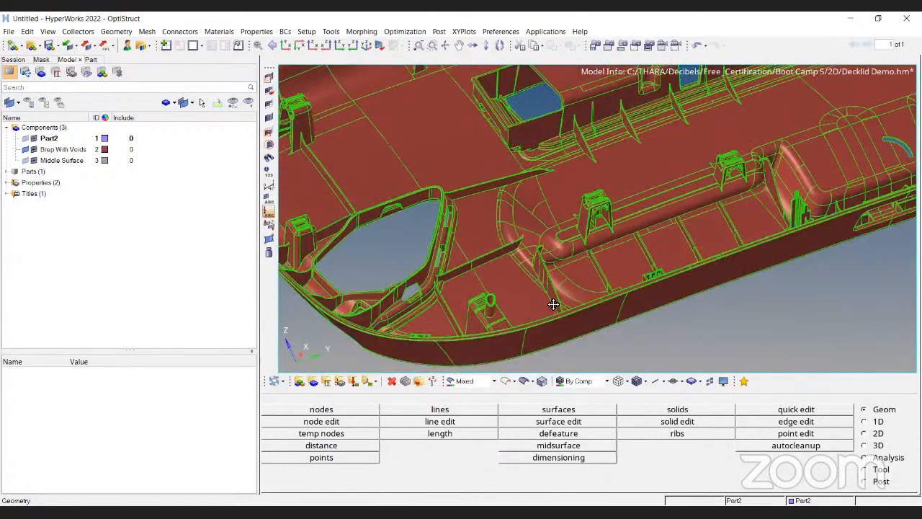
{"action": "left_click_drag", "start_coordinate": [677, 270], "coordinate": [471, 206], "text": "ctrl"}
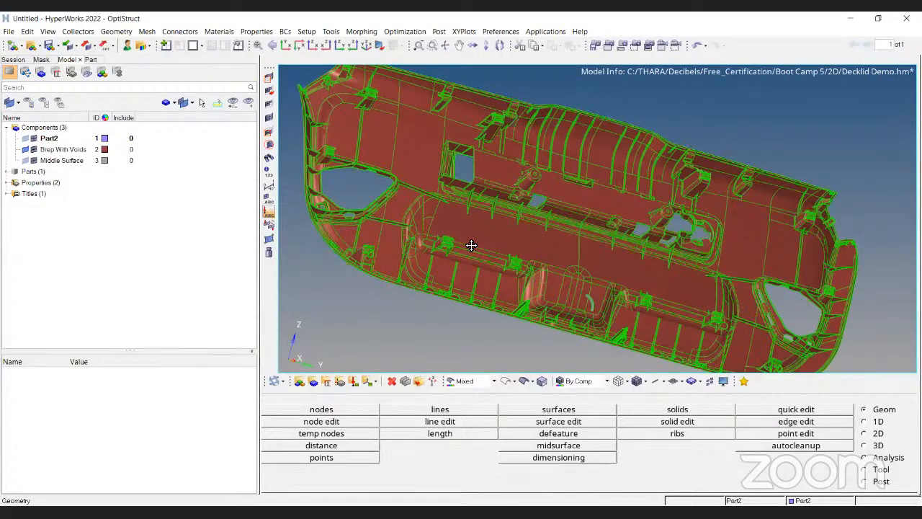
{"action": "left_click_drag", "start_coordinate": [472, 245], "coordinate": [339, 259], "text": "ctrl"}
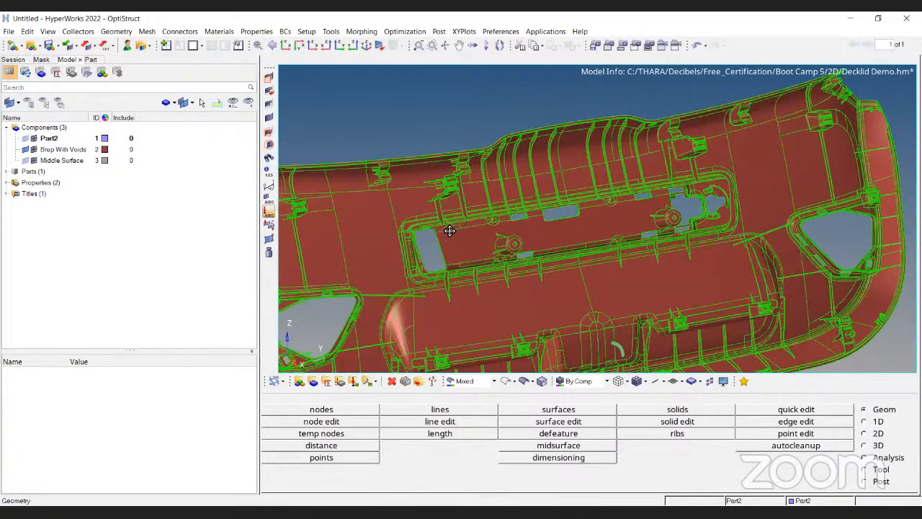
{"action": "scroll", "coordinate": [468, 163], "scroll_direction": "up", "scroll_amount": 4}
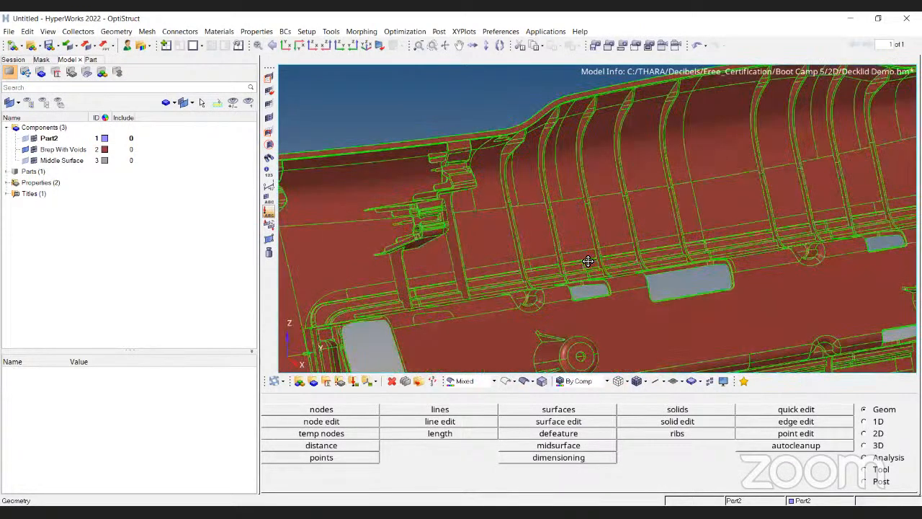
{"action": "scroll", "coordinate": [588, 261], "scroll_direction": "up", "scroll_amount": 5}
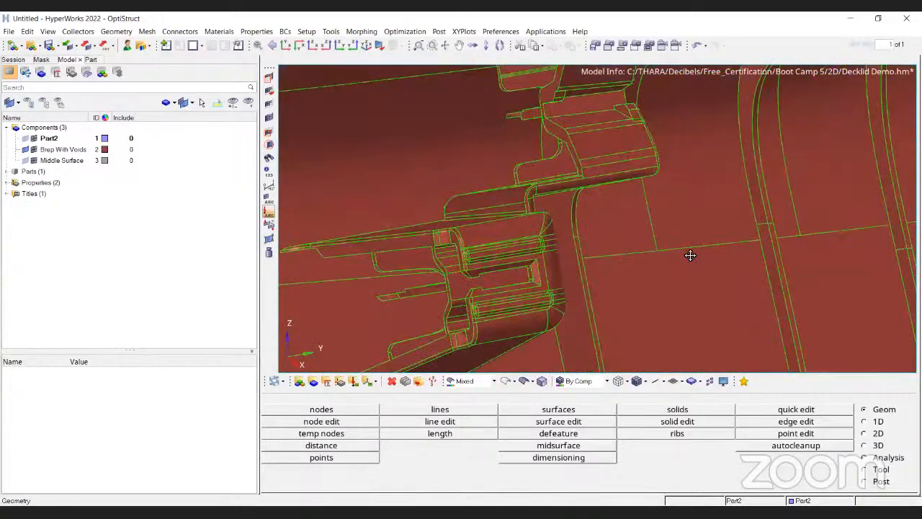
{"action": "scroll", "coordinate": [450, 209], "scroll_direction": "up", "scroll_amount": 1}
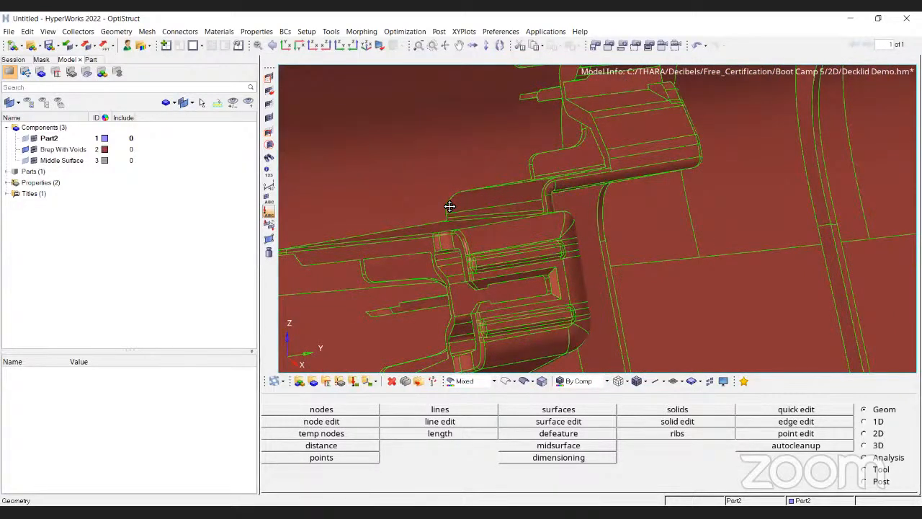
{"action": "scroll", "coordinate": [444, 216], "scroll_direction": "up", "scroll_amount": 5}
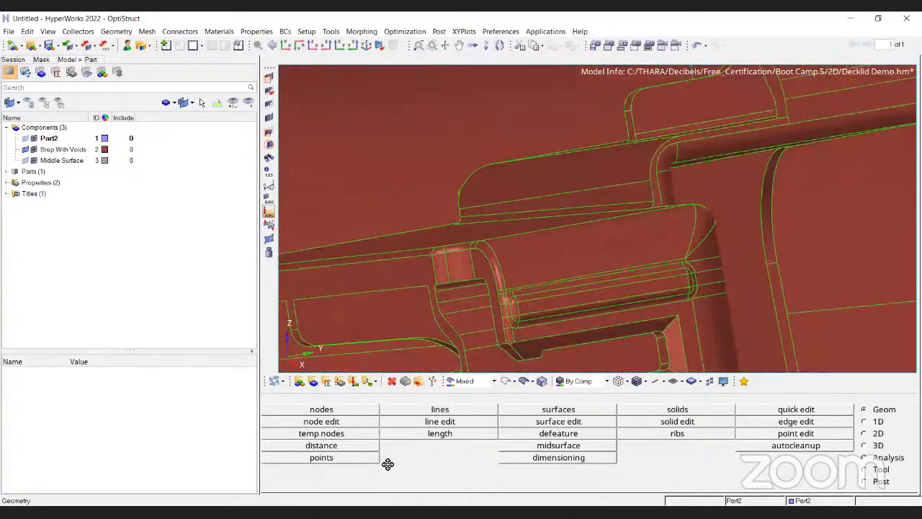
{"action": "scroll", "coordinate": [461, 281], "scroll_direction": "down", "scroll_amount": 3}
{"action": "left_click", "coordinate": [389, 381]}
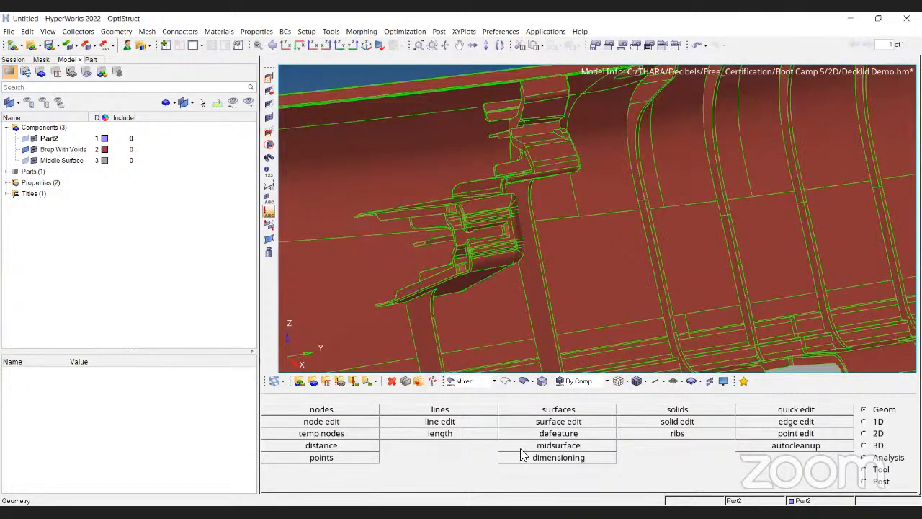
{"action": "scroll", "coordinate": [465, 446], "scroll_direction": "down", "scroll_amount": 1}
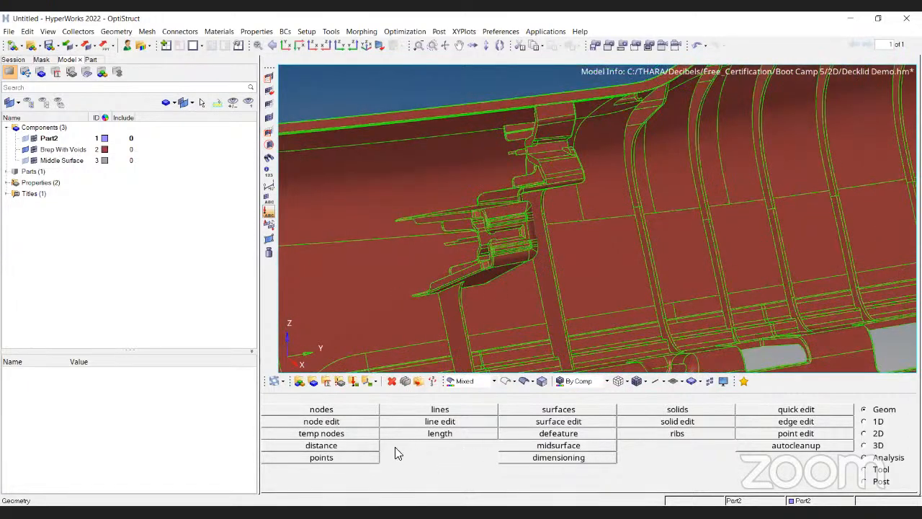
{"action": "scroll", "coordinate": [396, 447], "scroll_direction": "down", "scroll_amount": 3}
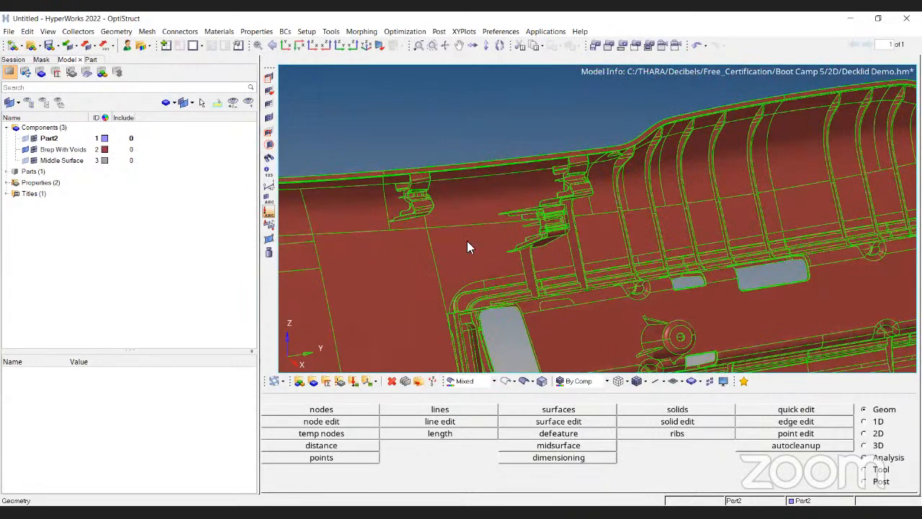
Examine the clip loop on the long rib channel next to a rectangular opening.
{"action": "left_click_drag", "start_coordinate": [467, 242], "coordinate": [445, 173], "text": "ctrl"}
{"action": "scroll", "coordinate": [445, 173], "scroll_direction": "down", "scroll_amount": 2}
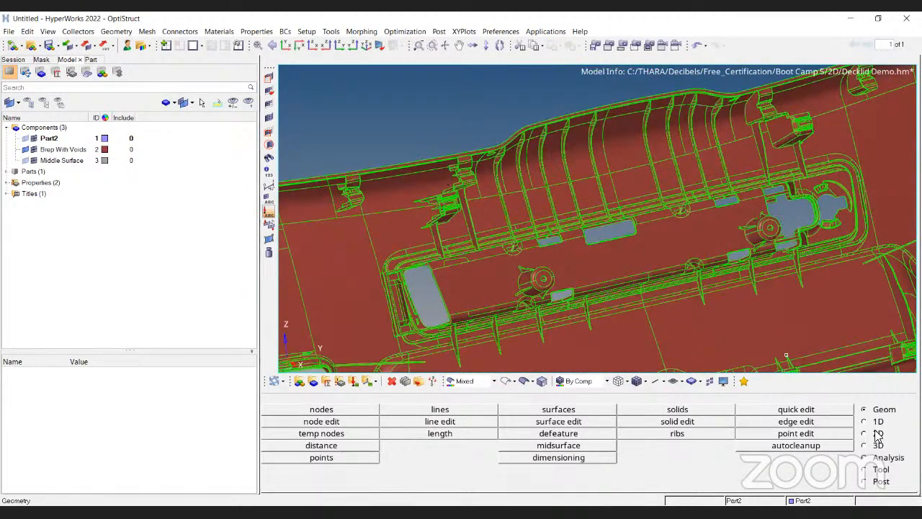
{"action": "left_click_drag", "start_coordinate": [472, 241], "coordinate": [454, 187], "text": "ctrl"}
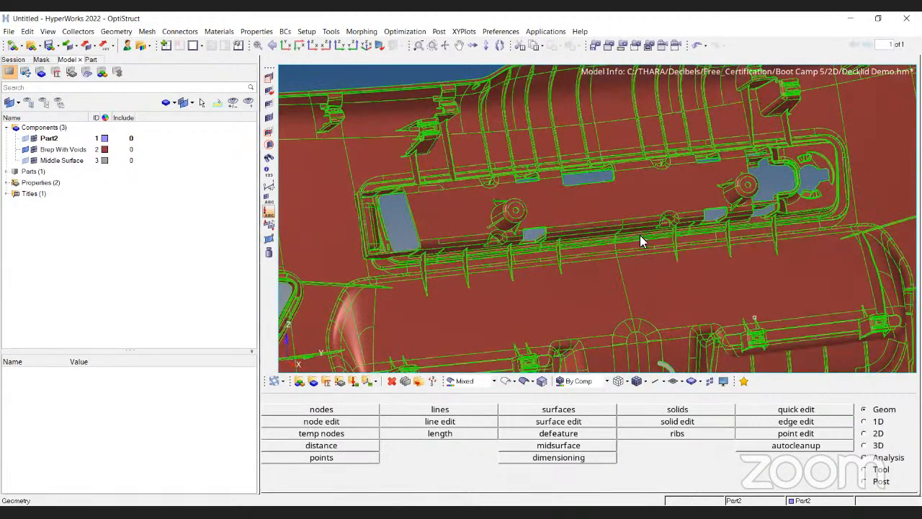
{"action": "left_click_drag", "start_coordinate": [528, 240], "coordinate": [572, 190], "text": "ctrl"}
{"action": "scroll", "coordinate": [572, 189], "scroll_direction": "down", "scroll_amount": 2}
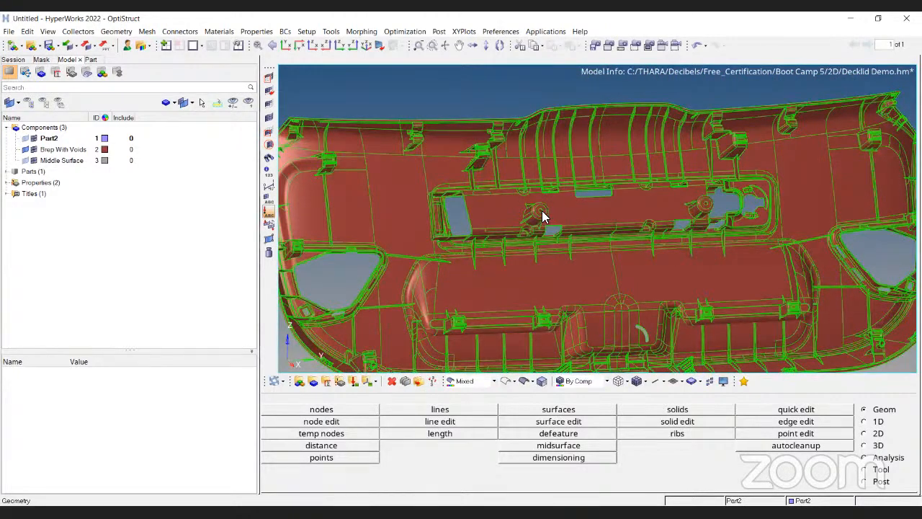
{"action": "scroll", "coordinate": [443, 260], "scroll_direction": "up", "scroll_amount": 3}
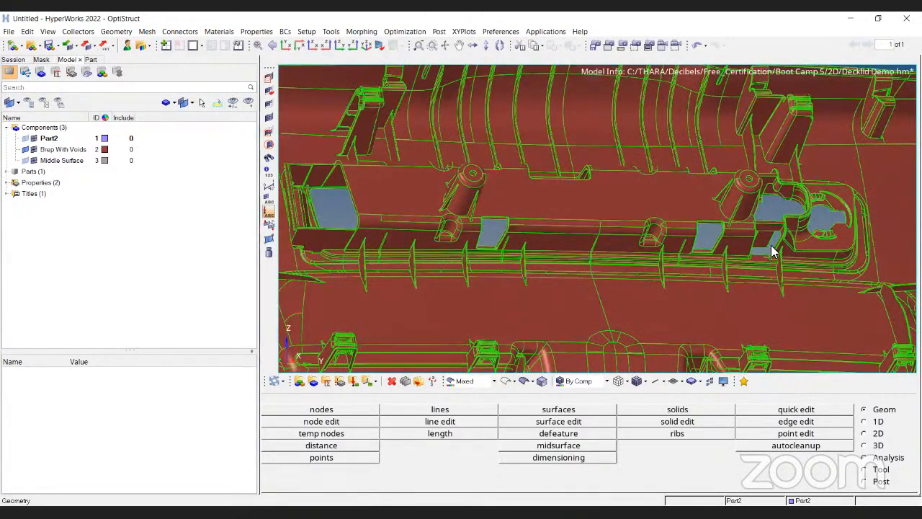
{"action": "scroll", "coordinate": [756, 222], "scroll_direction": "up", "scroll_amount": 3}
{"action": "scroll", "coordinate": [591, 222], "scroll_direction": "up", "scroll_amount": 4}
{"action": "left_click_drag", "start_coordinate": [591, 224], "coordinate": [769, 176], "text": "ctrl"}
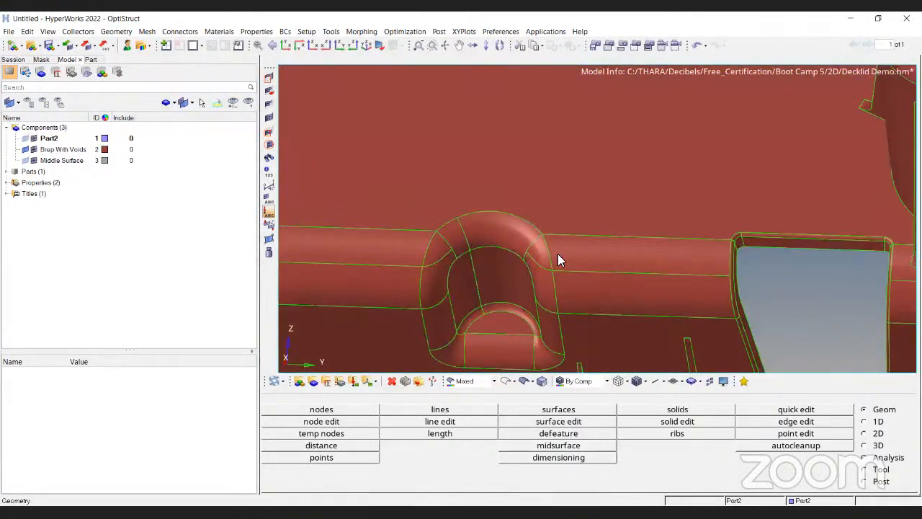
{"action": "left_click_drag", "start_coordinate": [558, 255], "coordinate": [595, 181], "text": "ctrl"}
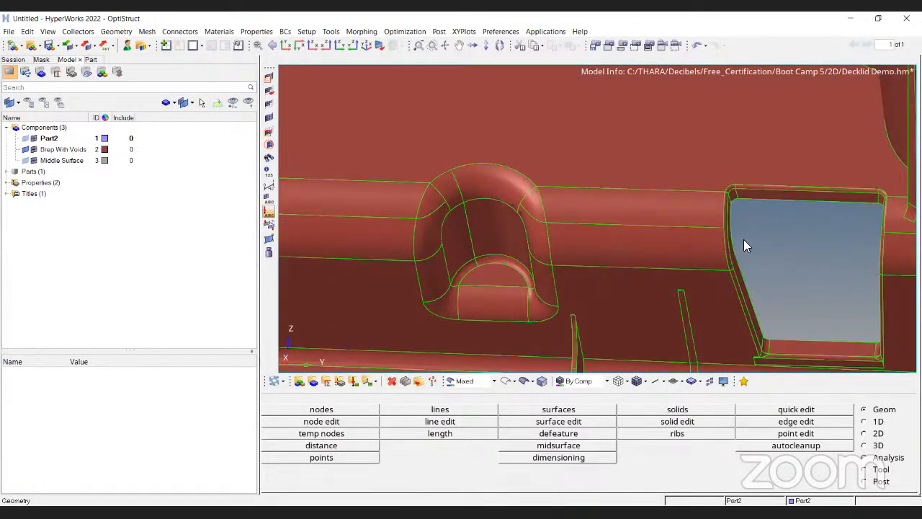
Delete the curved top surface of the clip loop.
{"action": "key", "text": "F11"}
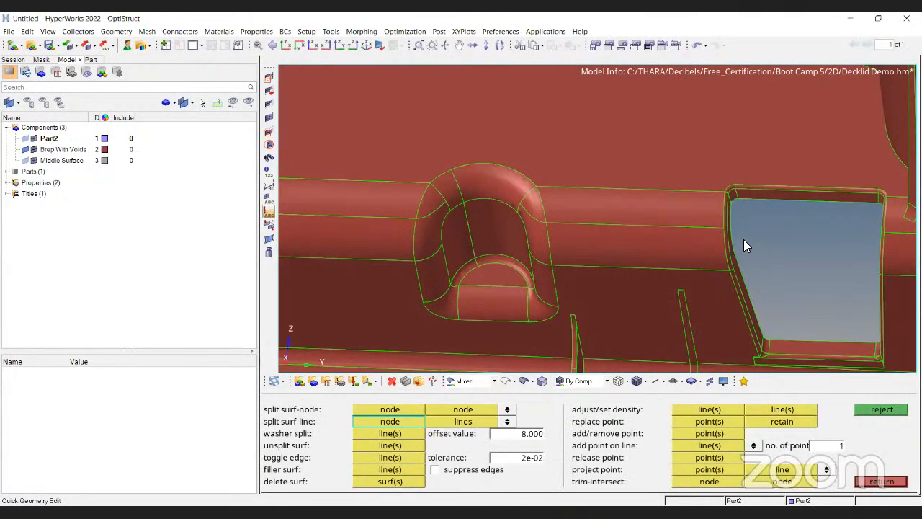
{"action": "scroll", "coordinate": [744, 245], "scroll_direction": "up", "scroll_amount": 2}
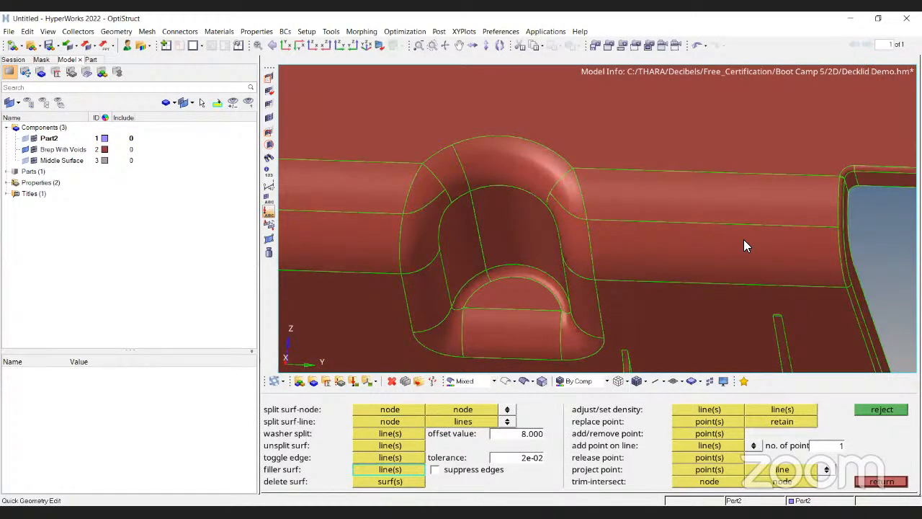
{"action": "key", "text": "F2"}
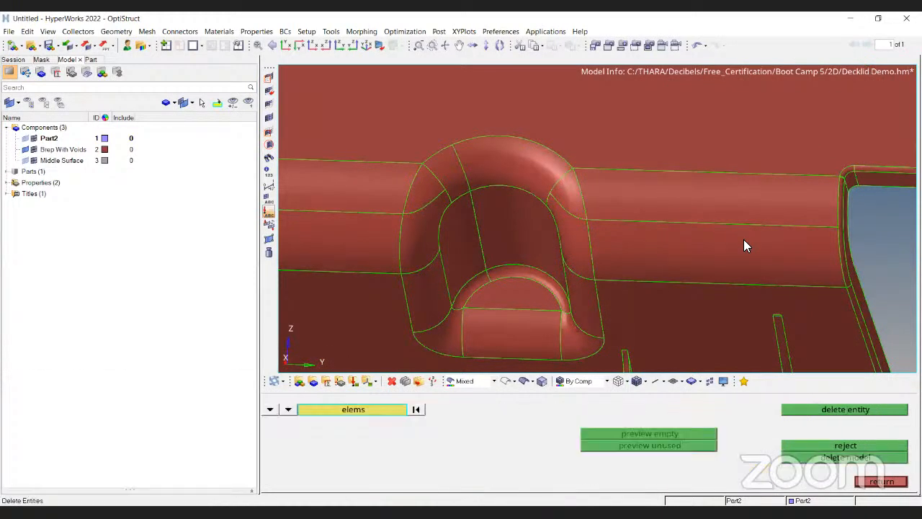
{"action": "key", "text": "l"}
{"action": "key", "text": "s"}
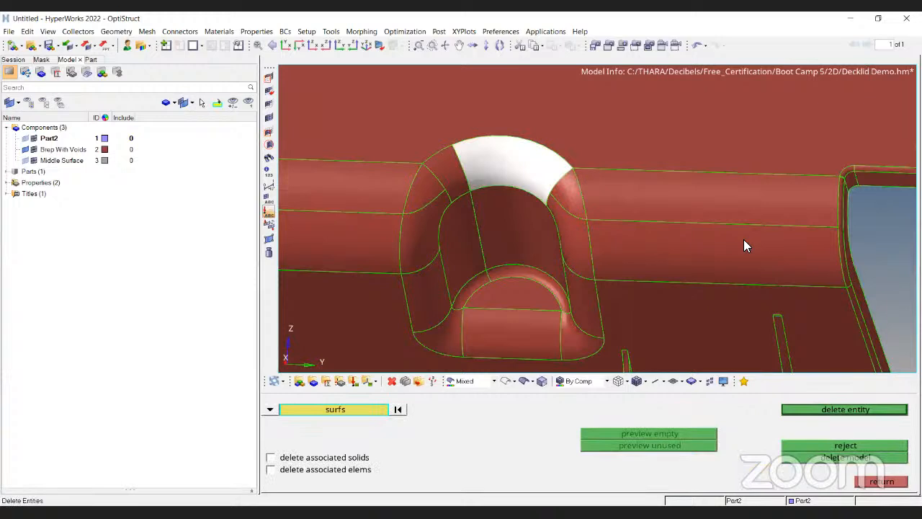
{"action": "left_click", "coordinate": [446, 171]}
{"action": "right_click", "coordinate": [447, 171]}
{"action": "middle_click", "coordinate": [744, 239]}
Examine the opening left on top of the clip loop and leave the delete panel.
{"action": "scroll", "coordinate": [744, 239], "scroll_direction": "down", "scroll_amount": 5, "text": "ctrl"}
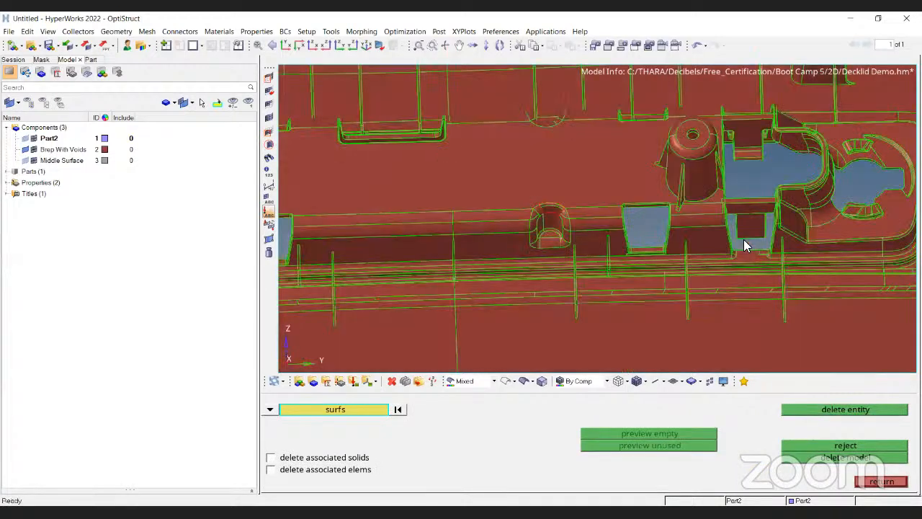
{"action": "scroll", "coordinate": [743, 239], "scroll_direction": "up", "scroll_amount": 5, "text": "ctrl"}
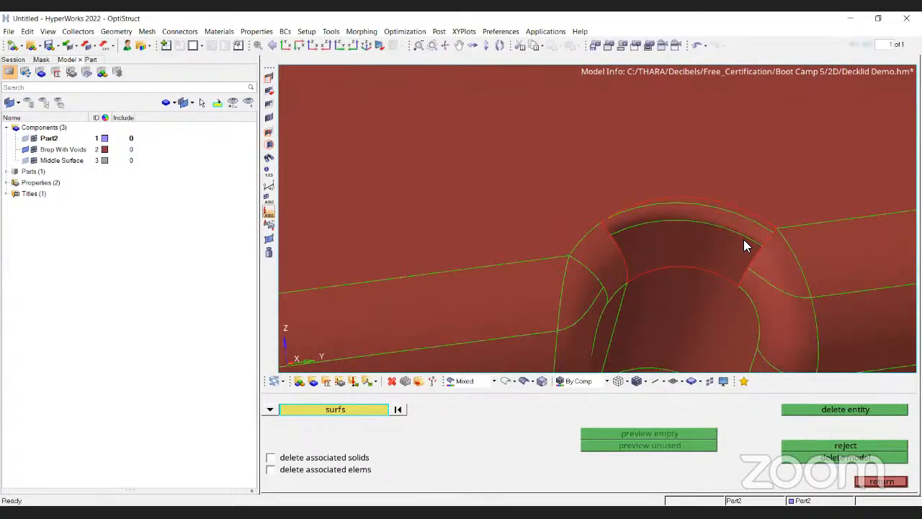
{"action": "scroll", "coordinate": [597, 209], "scroll_direction": "down", "scroll_amount": 3}
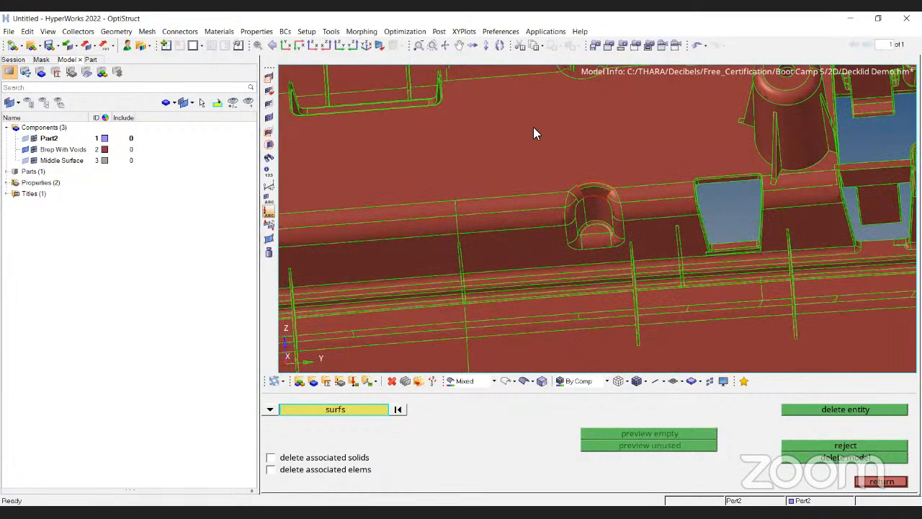
{"action": "right_click_drag", "start_coordinate": [505, 123], "coordinate": [447, 85], "text": "ctrl"}
{"action": "scroll", "coordinate": [447, 85], "scroll_direction": "up", "scroll_amount": 2, "text": "ctrl"}
{"action": "scroll", "coordinate": [444, 268], "scroll_direction": "up", "scroll_amount": 3}
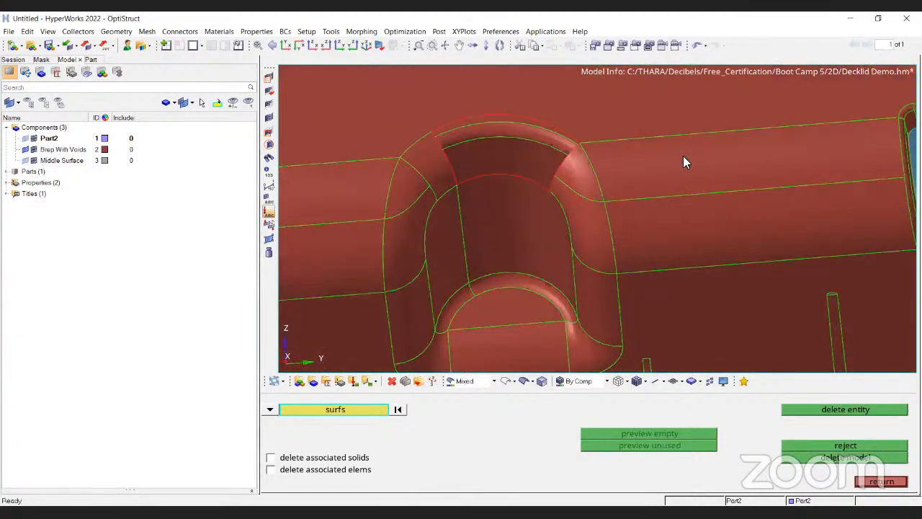
{"action": "key", "text": "Escape"}
Inspect the modified clip loop and the surrounding rib channel at different zoom levels.
{"action": "scroll", "coordinate": [502, 127], "scroll_direction": "up", "scroll_amount": 2, "text": "ctrl"}
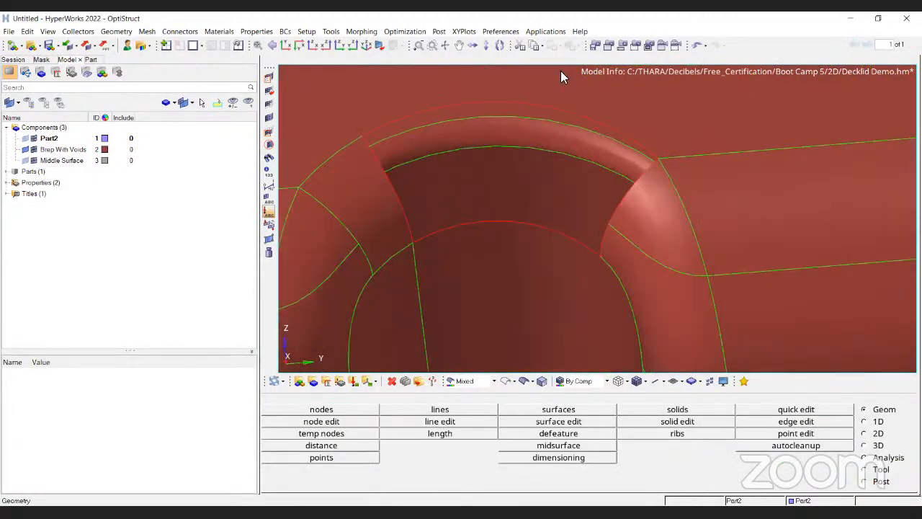
{"action": "scroll", "coordinate": [564, 140], "scroll_direction": "down", "scroll_amount": 2}
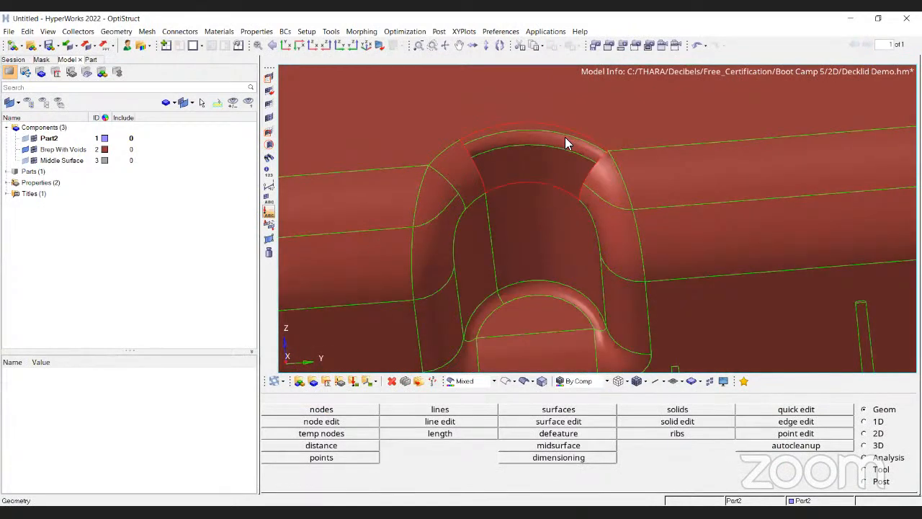
{"action": "scroll", "coordinate": [639, 184], "scroll_direction": "down", "scroll_amount": 3, "text": "ctrl"}
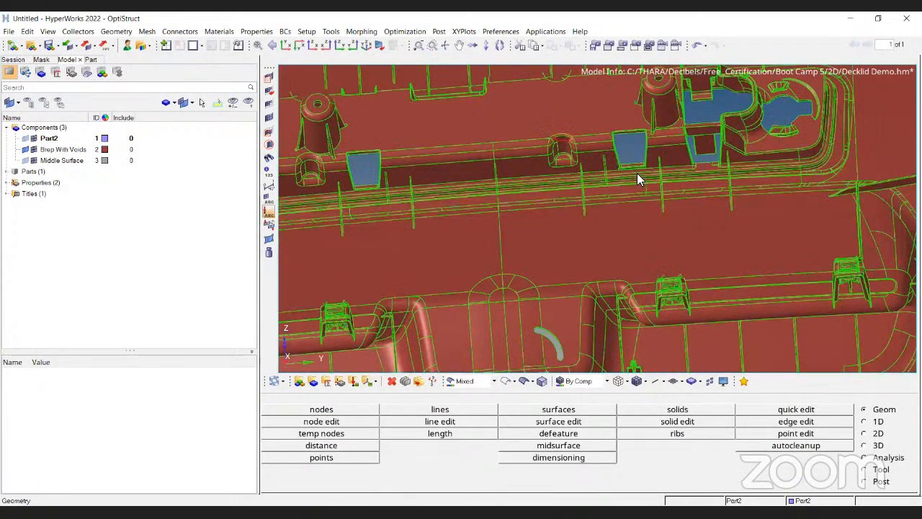
{"action": "scroll", "coordinate": [637, 174], "scroll_direction": "down", "scroll_amount": 2}
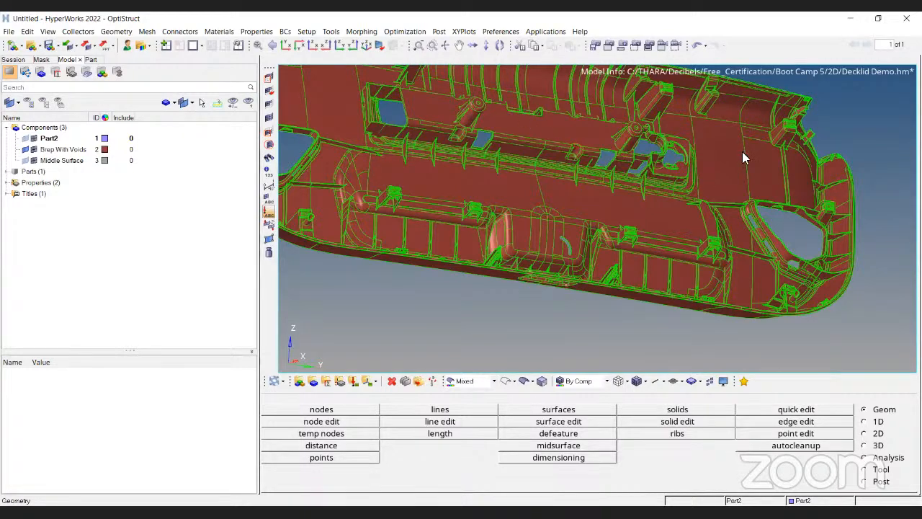
{"action": "scroll", "coordinate": [676, 191], "scroll_direction": "up", "scroll_amount": 5}
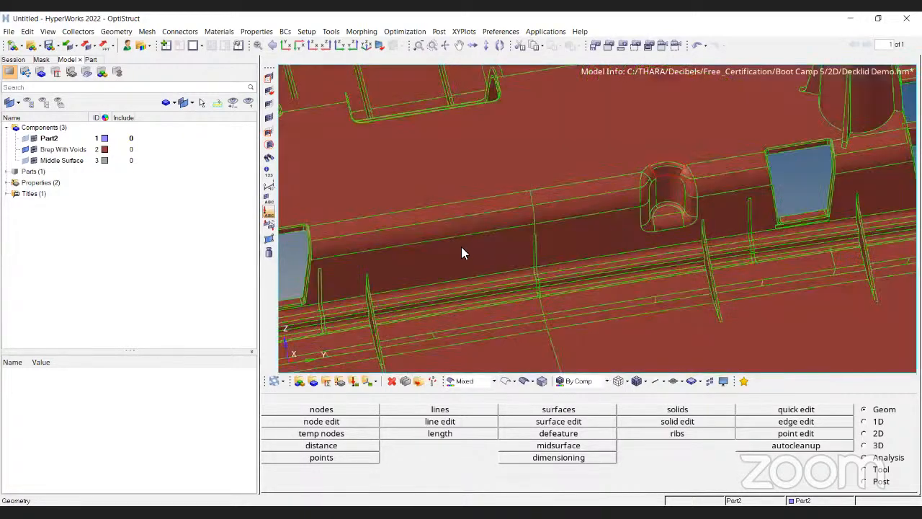
{"action": "scroll", "coordinate": [559, 203], "scroll_direction": "up", "scroll_amount": 3}
{"action": "scroll", "coordinate": [559, 203], "scroll_direction": "up", "scroll_amount": 1}
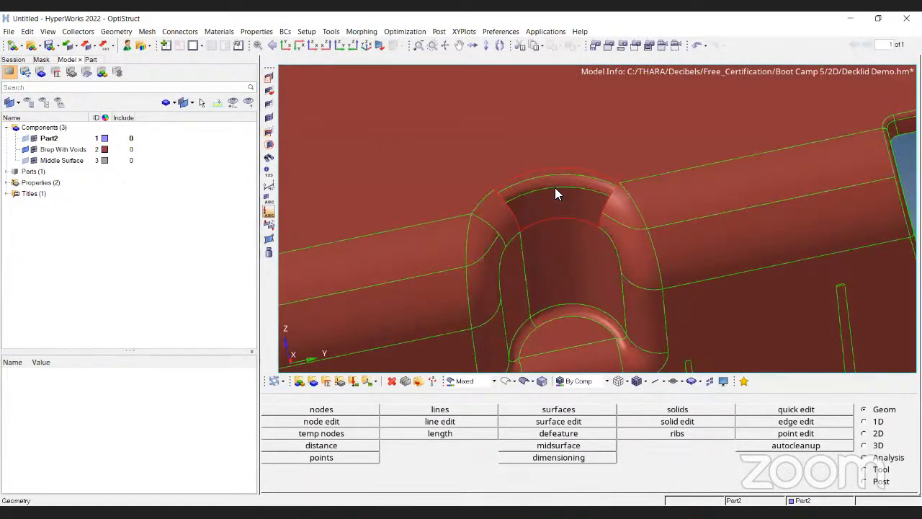
{"action": "scroll", "coordinate": [555, 193], "scroll_direction": "down", "scroll_amount": 2}
{"action": "scroll", "coordinate": [555, 193], "scroll_direction": "down", "scroll_amount": 4}
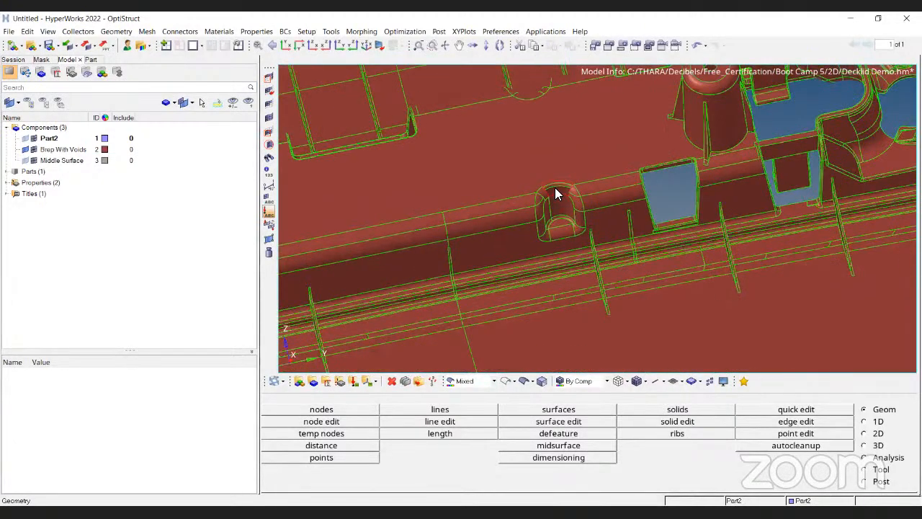
{"action": "scroll", "coordinate": [555, 193], "scroll_direction": "down", "scroll_amount": 1}
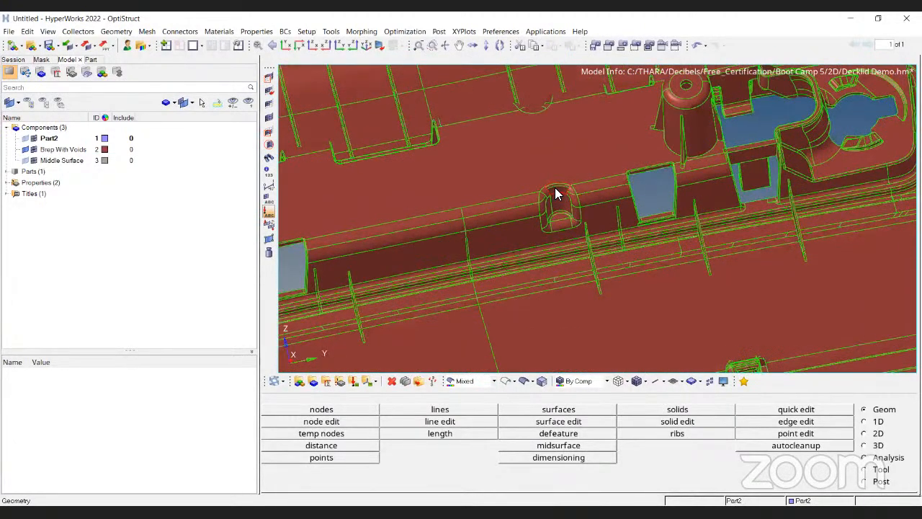
{"action": "scroll", "coordinate": [555, 193], "scroll_direction": "down", "scroll_amount": 1}
{"action": "scroll", "coordinate": [472, 221], "scroll_direction": "down", "scroll_amount": 2}
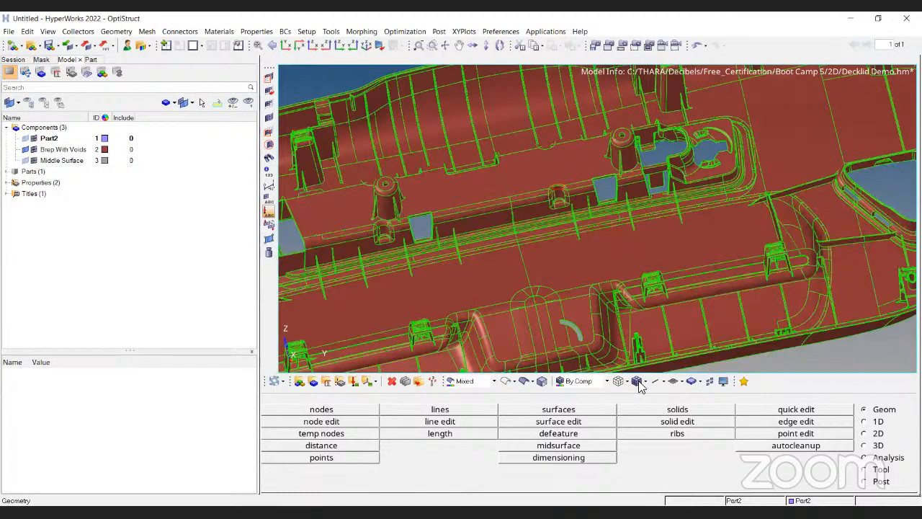
{"action": "scroll", "coordinate": [527, 335], "scroll_direction": "down", "scroll_amount": 3}
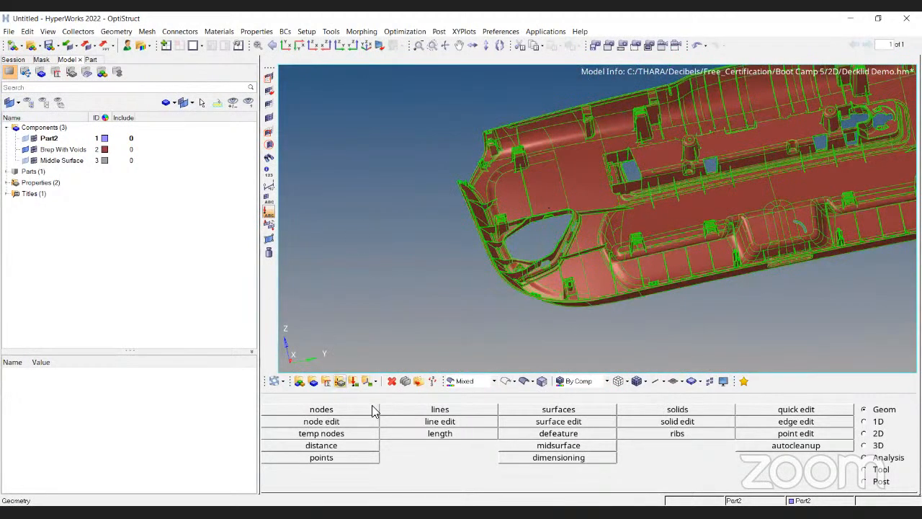
Switch the model display to wireframe and review the whole decklid panel.
{"action": "right_click_drag", "start_coordinate": [718, 178], "coordinate": [694, 193], "text": "ctrl"}
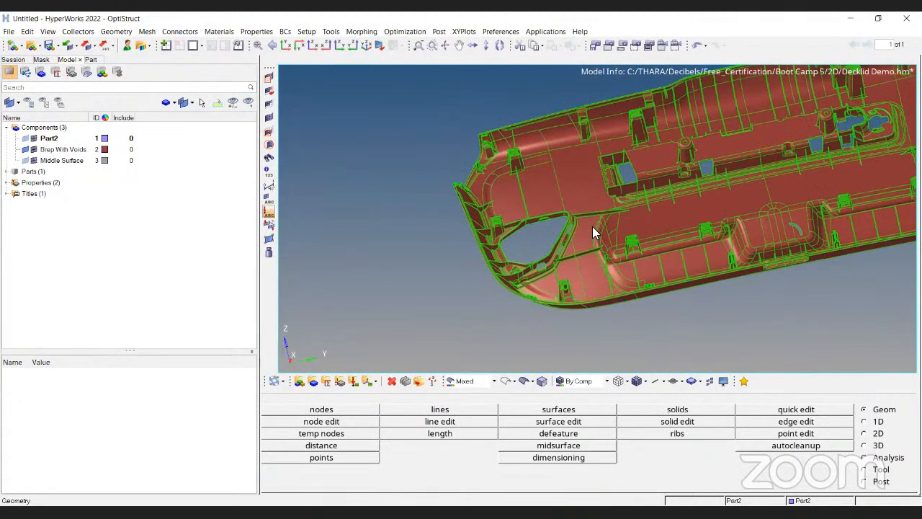
{"action": "left_click_drag", "start_coordinate": [653, 138], "coordinate": [658, 230], "text": "ctrl"}
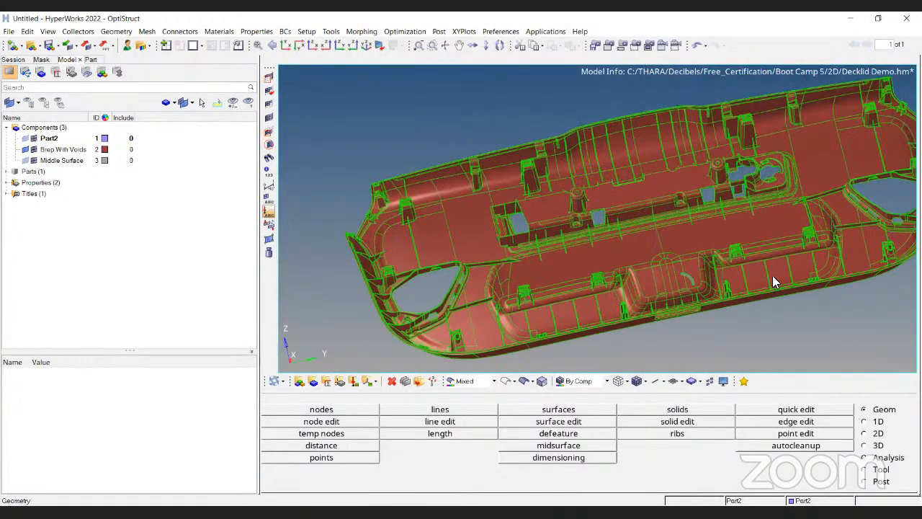
{"action": "left_click_drag", "start_coordinate": [446, 209], "coordinate": [583, 107], "text": "ctrl"}
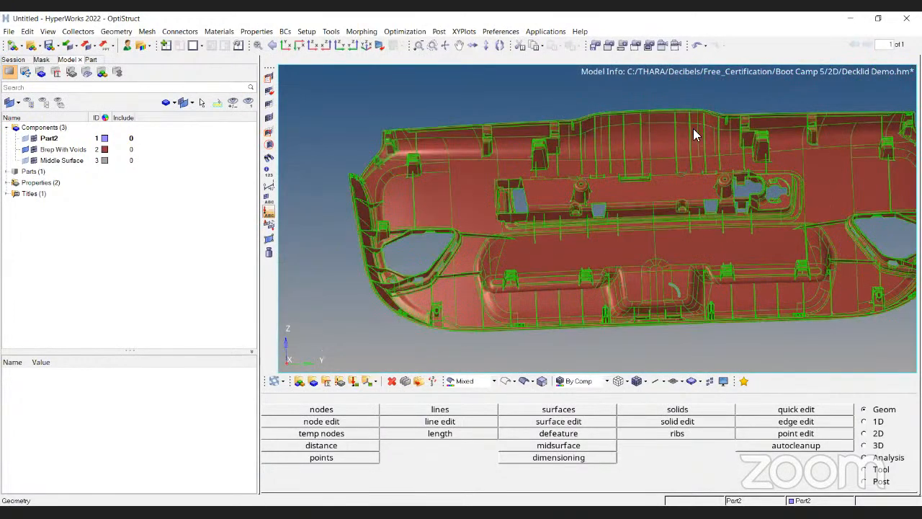
{"action": "right_click_drag", "start_coordinate": [694, 129], "coordinate": [635, 119], "text": "ctrl"}
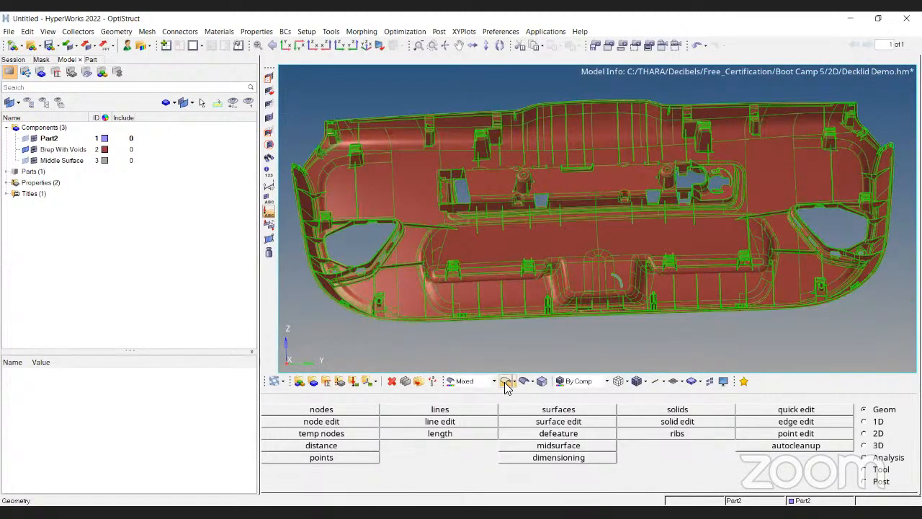
{"action": "left_click", "coordinate": [509, 381]}
{"action": "left_click_drag", "start_coordinate": [508, 210], "coordinate": [487, 209], "text": "ctrl"}
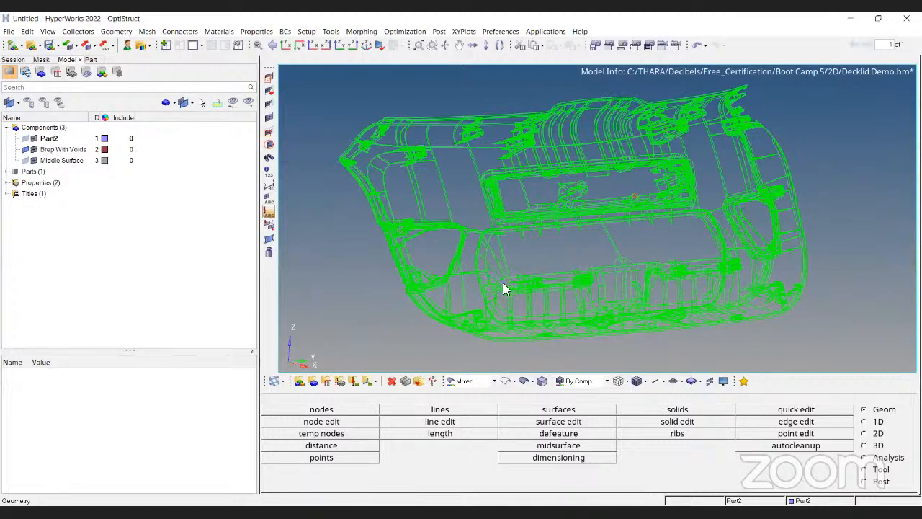
{"action": "left_click_drag", "start_coordinate": [503, 283], "coordinate": [650, 202], "text": "ctrl"}
{"action": "scroll", "coordinate": [618, 189], "scroll_direction": "up", "scroll_amount": 6}
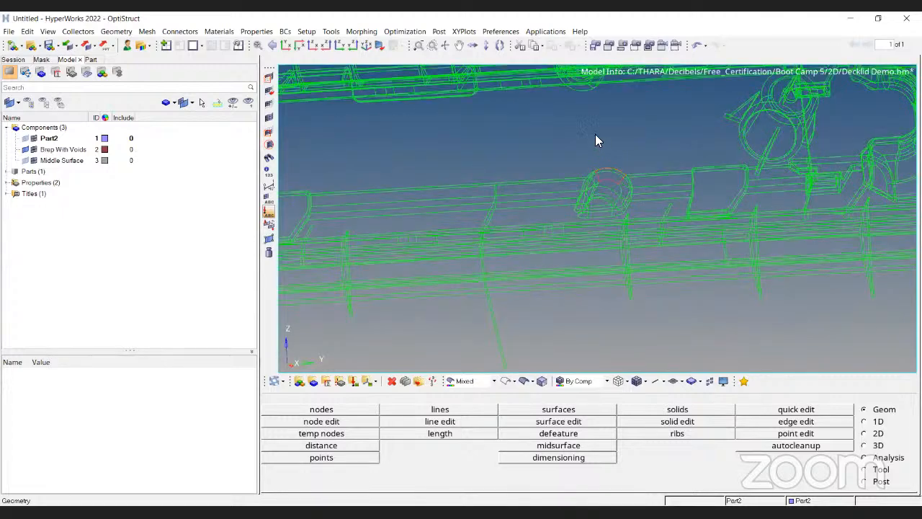
Toggle between shaded and wireframe display to check the clip loop's edges and the full panel.
{"action": "left_click", "coordinate": [526, 379]}
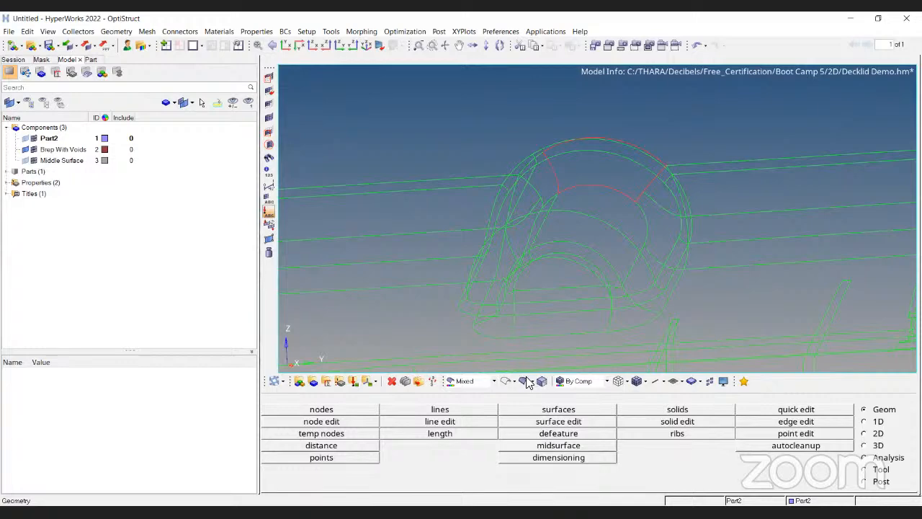
{"action": "scroll", "coordinate": [617, 157], "scroll_direction": "down", "scroll_amount": 9}
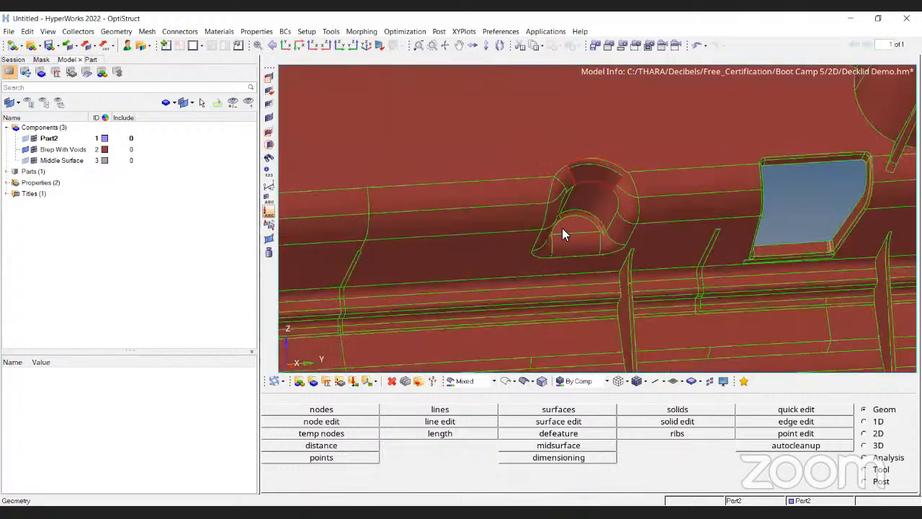
{"action": "left_click", "coordinate": [507, 381]}
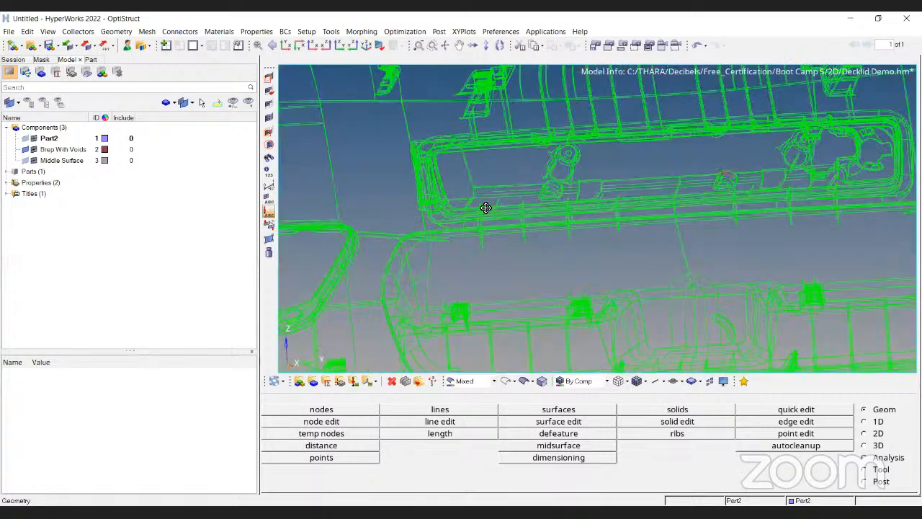
{"action": "scroll", "coordinate": [681, 205], "scroll_direction": "down", "scroll_amount": 4}
{"action": "left_click_drag", "start_coordinate": [681, 204], "coordinate": [442, 210], "text": "ctrl"}
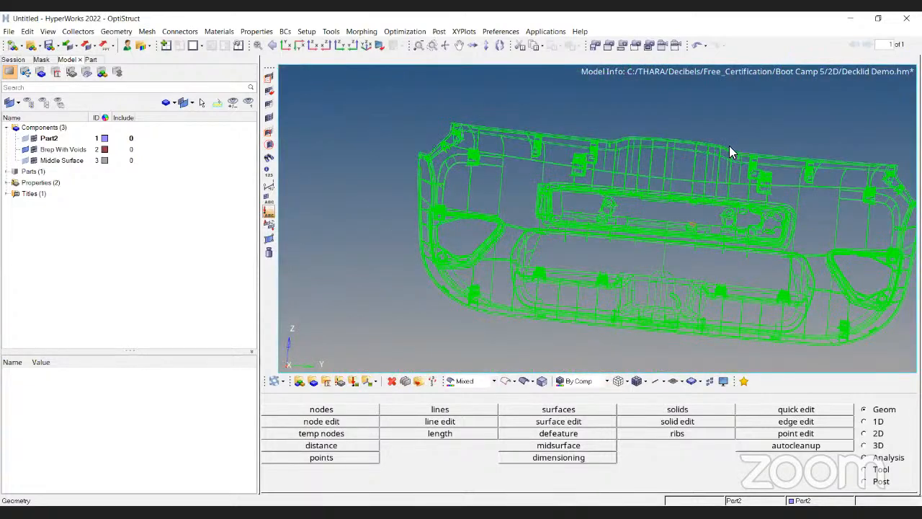
{"action": "left_click_drag", "start_coordinate": [730, 148], "coordinate": [772, 276], "text": "ctrl"}
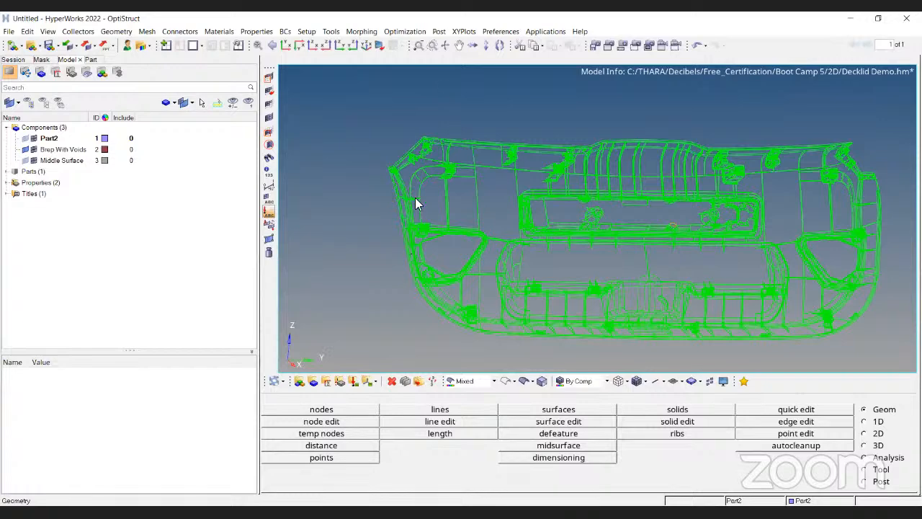
Zoom and pan around the wireframe decklid panel to inspect the clip loops, ribs and central opening.
{"action": "scroll", "coordinate": [521, 220], "scroll_direction": "up", "scroll_amount": 4}
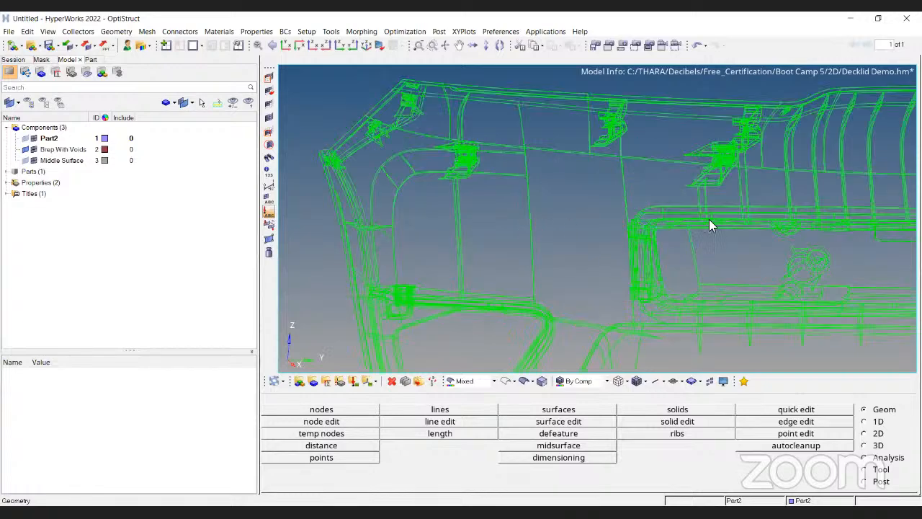
{"action": "scroll", "coordinate": [652, 183], "scroll_direction": "up", "scroll_amount": 3, "text": "ctrl"}
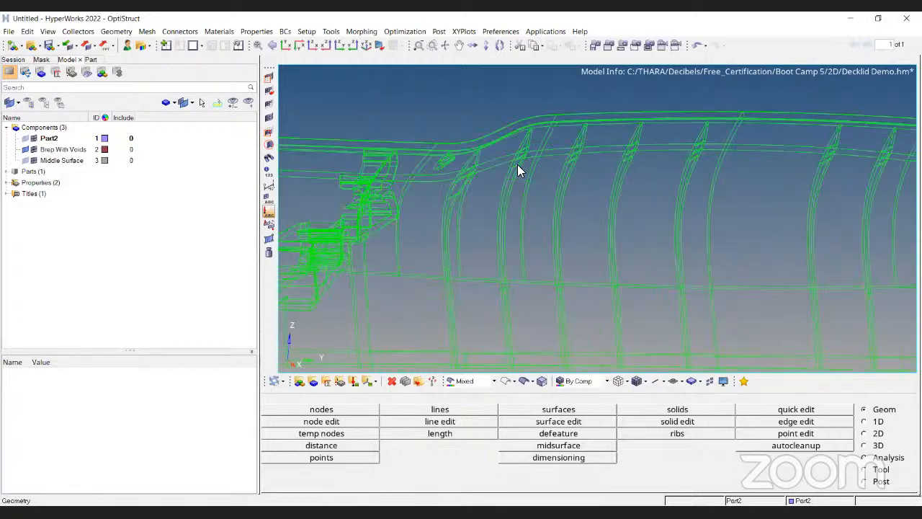
{"action": "scroll", "coordinate": [823, 205], "scroll_direction": "down", "scroll_amount": 1, "text": "ctrl"}
{"action": "right_click_drag", "start_coordinate": [823, 205], "coordinate": [558, 153], "text": "ctrl"}
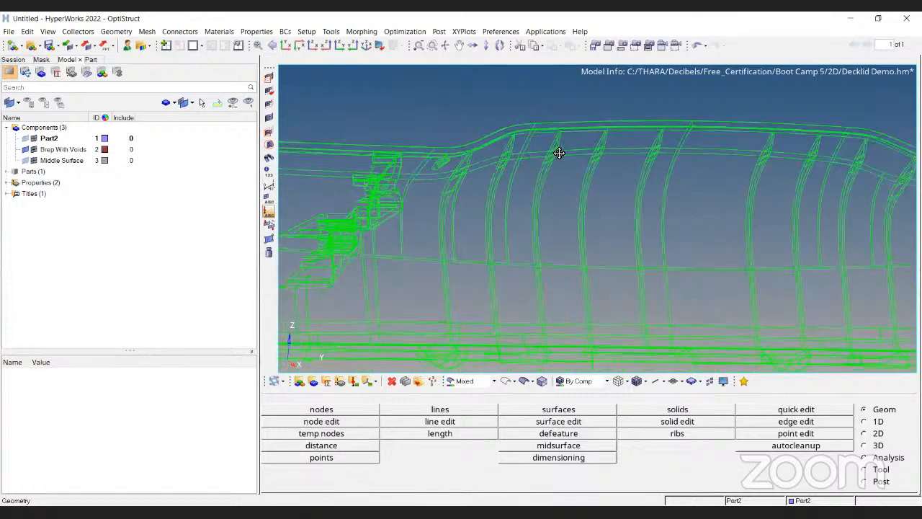
{"action": "scroll", "coordinate": [560, 158], "scroll_direction": "down", "scroll_amount": 2, "text": "ctrl"}
{"action": "right_click_drag", "start_coordinate": [719, 216], "coordinate": [642, 278], "text": "ctrl"}
{"action": "right_click_drag", "start_coordinate": [495, 252], "coordinate": [680, 284], "text": "ctrl"}
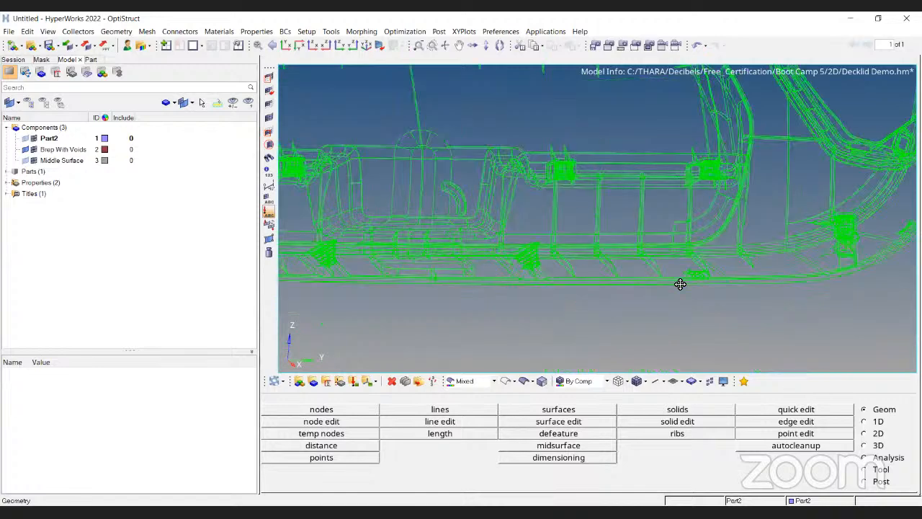
{"action": "scroll", "coordinate": [442, 229], "scroll_direction": "up", "scroll_amount": 3, "text": "ctrl"}
{"action": "right_click_drag", "start_coordinate": [443, 229], "coordinate": [558, 238], "text": "ctrl"}
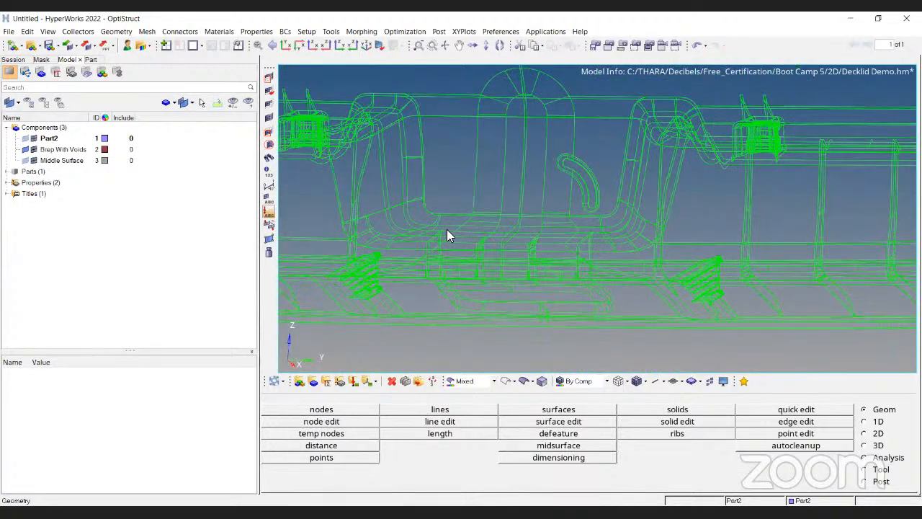
{"action": "right_click_drag", "start_coordinate": [447, 229], "coordinate": [699, 267], "text": "ctrl"}
{"action": "scroll", "coordinate": [481, 246], "scroll_direction": "down", "scroll_amount": 4, "text": "ctrl"}
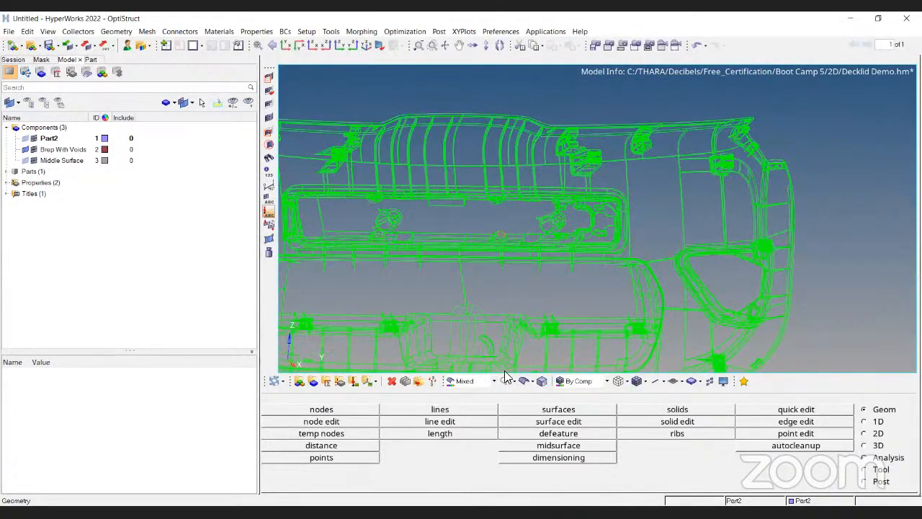
{"action": "scroll", "coordinate": [454, 204], "scroll_direction": "up", "scroll_amount": 6, "text": "ctrl"}
Return to shaded display and fill the opening on top of the clip loop with a filler surface in Quick Edit.
{"action": "left_click", "coordinate": [524, 382]}
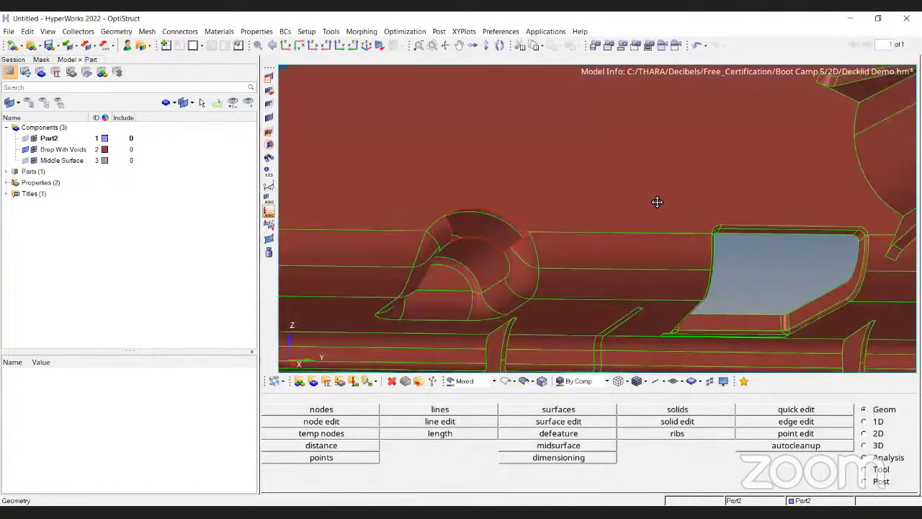
{"action": "scroll", "coordinate": [656, 201], "scroll_direction": "down", "scroll_amount": 1, "text": "ctrl"}
{"action": "mouse_move", "coordinate": [656, 202]}
{"action": "left_mouse_down", "text": "ctrl"}
{"action": "mouse_move", "coordinate": [480, 228]}
{"action": "mouse_move", "coordinate": [569, 328]}
{"action": "left_mouse_up", "text": "ctrl"}
{"action": "scroll", "coordinate": [480, 228], "scroll_direction": "down", "scroll_amount": 2, "text": "ctrl"}
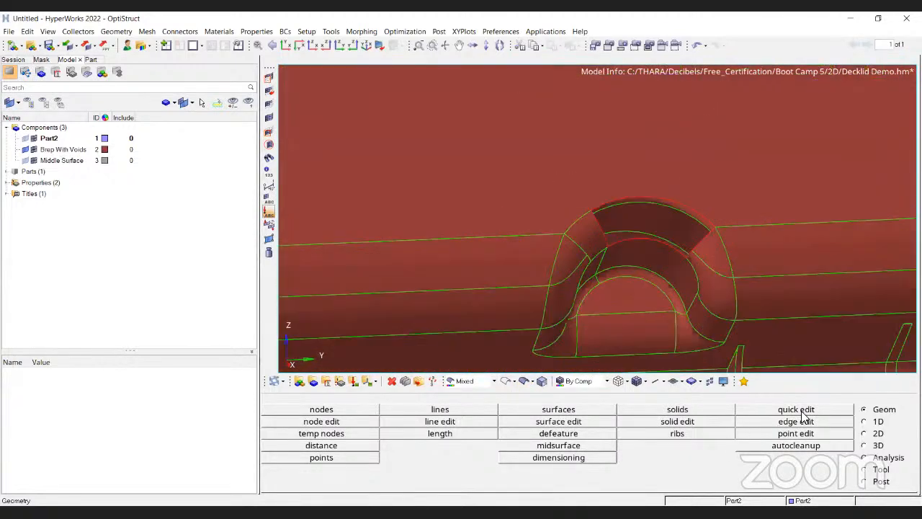
{"action": "left_click", "coordinate": [799, 411]}
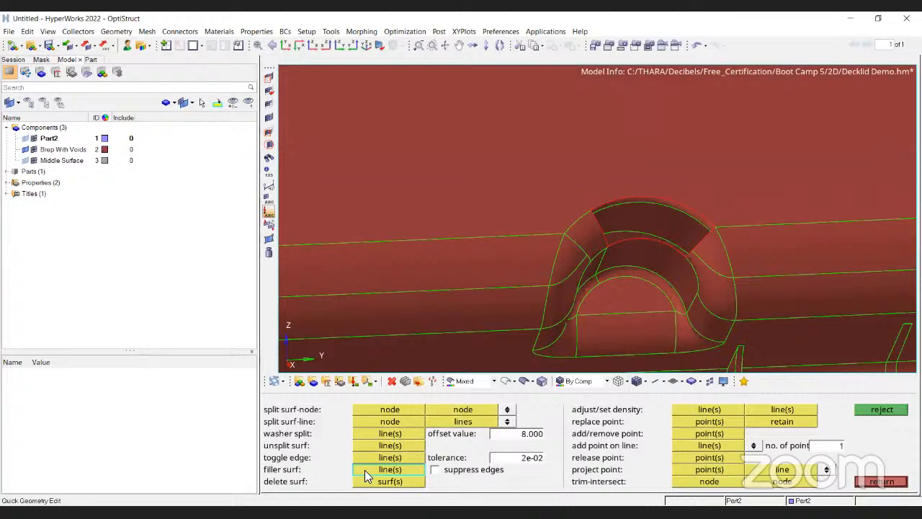
{"action": "scroll", "coordinate": [661, 210], "scroll_direction": "up", "scroll_amount": 2}
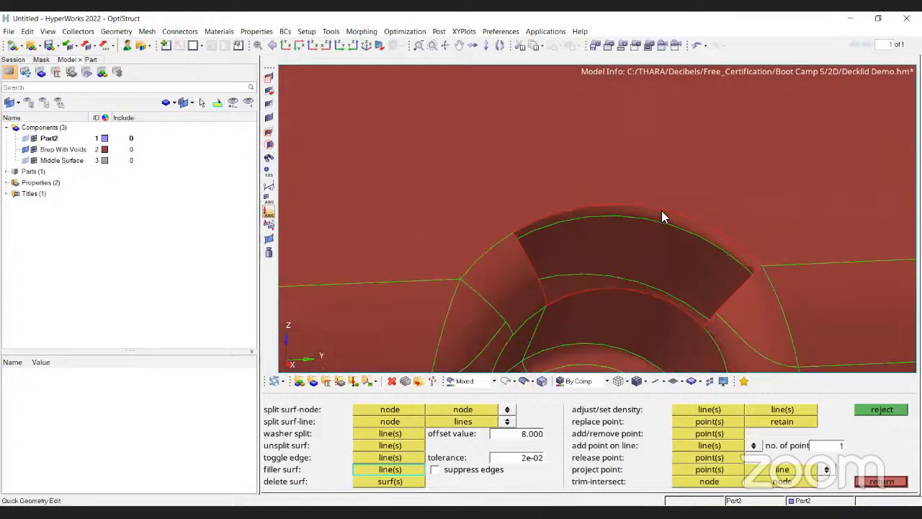
{"action": "left_click", "coordinate": [662, 214]}
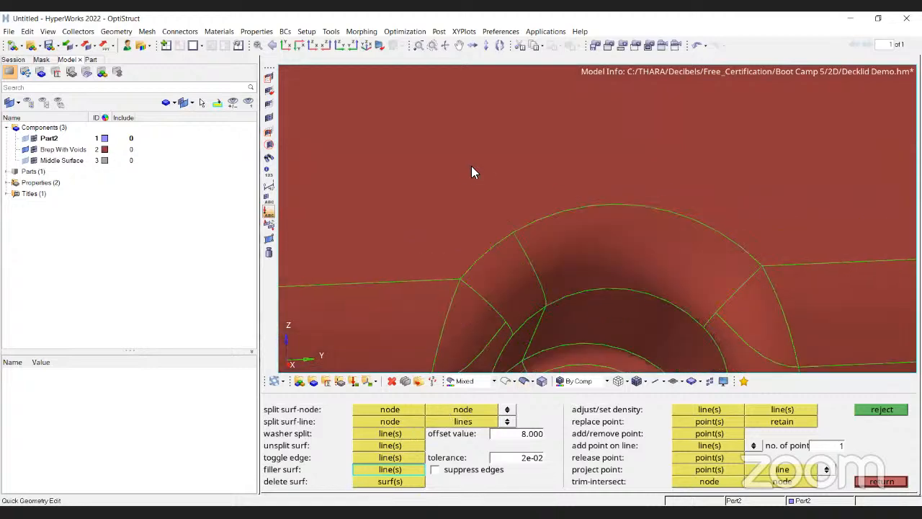
Review the filled clip loop and the surrounding rib channel in wireframe and shaded display.
{"action": "scroll", "coordinate": [483, 216], "scroll_direction": "down", "scroll_amount": 2}
{"action": "scroll", "coordinate": [492, 238], "scroll_direction": "down", "scroll_amount": 2}
{"action": "scroll", "coordinate": [509, 276], "scroll_direction": "down", "scroll_amount": 2}
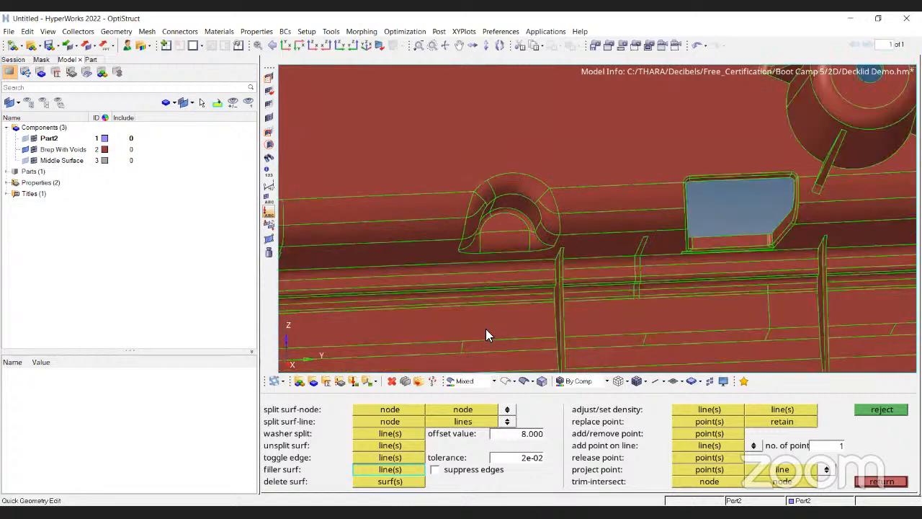
{"action": "left_click", "coordinate": [504, 382]}
{"action": "right_click_drag", "start_coordinate": [499, 162], "coordinate": [575, 179], "text": "ctrl"}
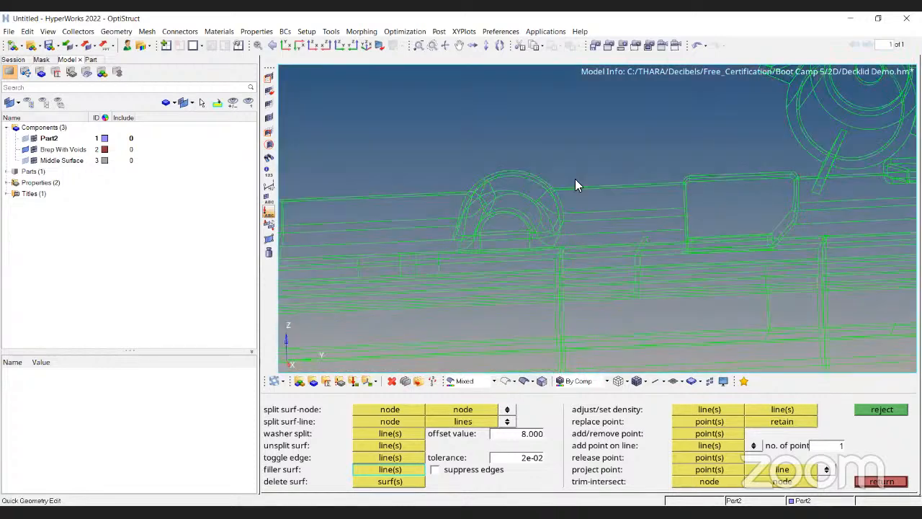
{"action": "scroll", "coordinate": [536, 224], "scroll_direction": "down", "scroll_amount": 2}
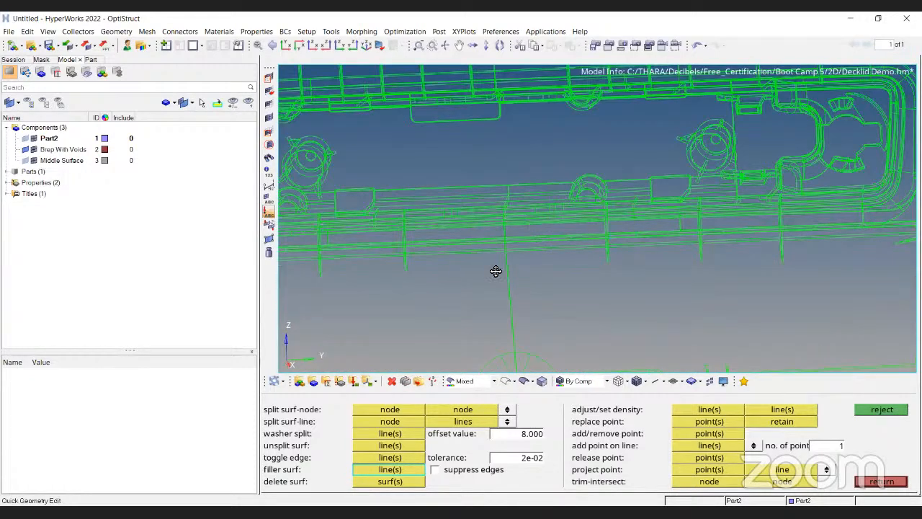
{"action": "scroll", "coordinate": [517, 261], "scroll_direction": "down", "scroll_amount": 2}
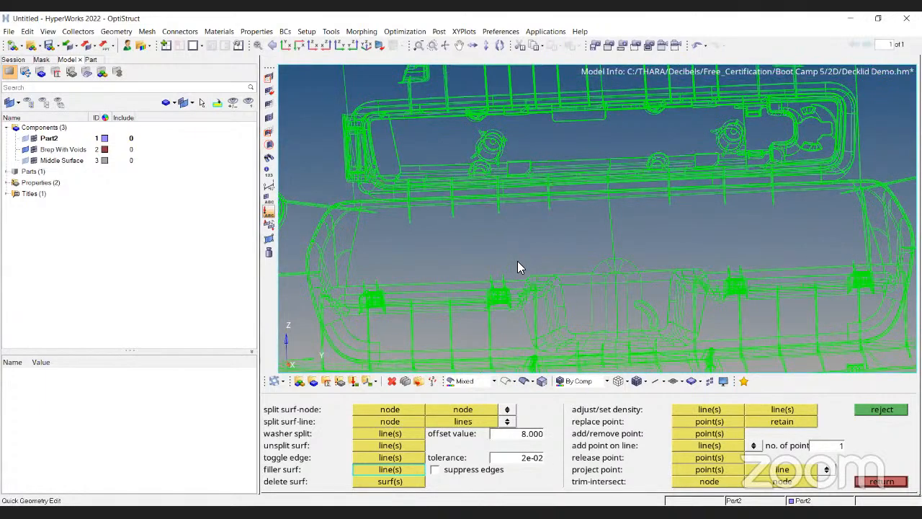
{"action": "scroll", "coordinate": [518, 261], "scroll_direction": "down", "scroll_amount": 2}
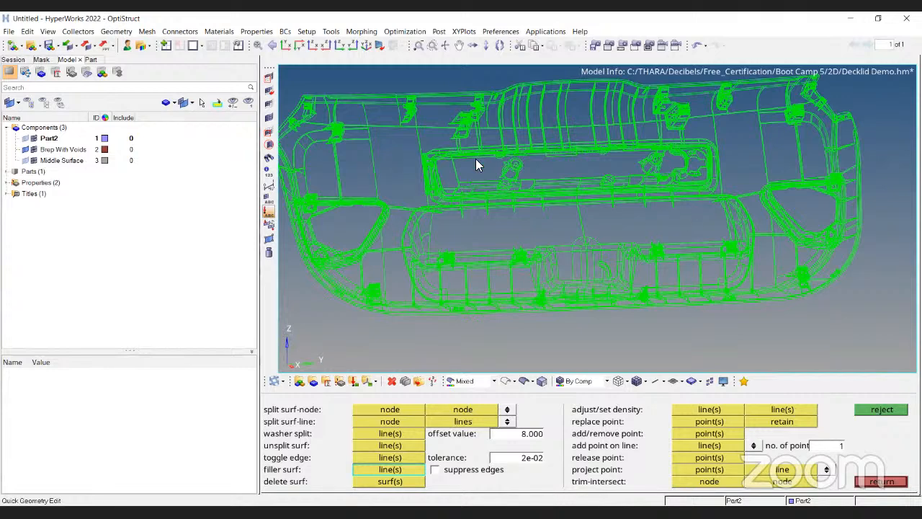
{"action": "left_click_drag", "start_coordinate": [559, 206], "coordinate": [634, 210], "text": "ctrl"}
{"action": "scroll", "coordinate": [634, 210], "scroll_direction": "up", "scroll_amount": 6, "text": "ctrl"}
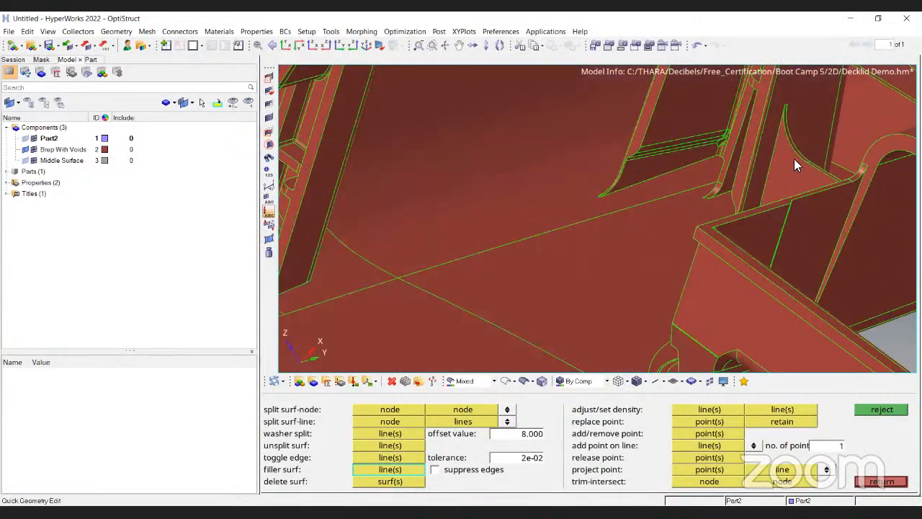
{"action": "scroll", "coordinate": [627, 280], "scroll_direction": "down", "scroll_amount": 3}
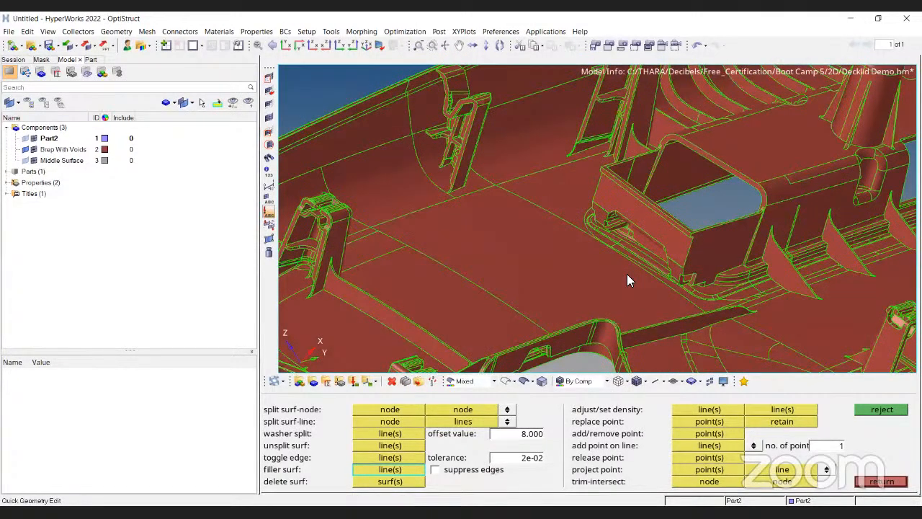
{"action": "right_click_drag", "start_coordinate": [784, 173], "coordinate": [627, 280], "text": "ctrl"}
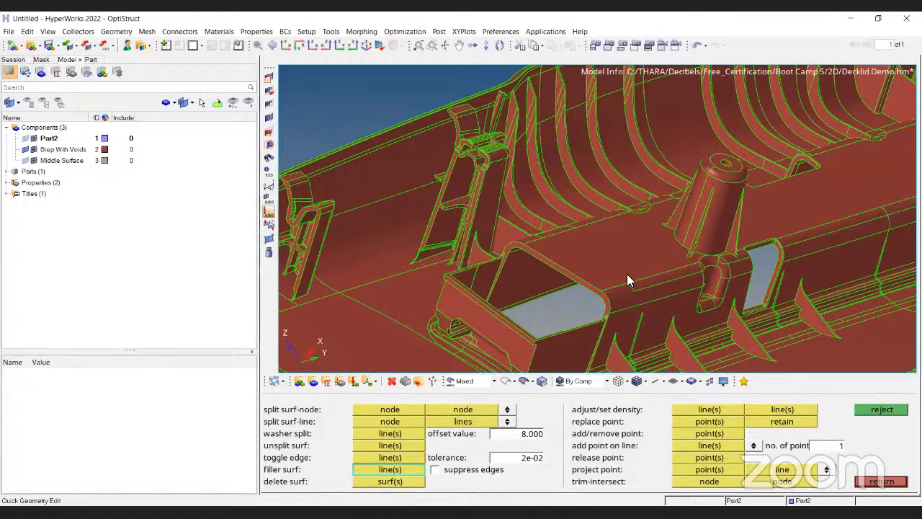
Inspect the rib bases, bosses and openings across the panel closely, then leave Quick Edit.
{"action": "scroll", "coordinate": [620, 271], "scroll_direction": "down", "scroll_amount": 3, "text": "ctrl"}
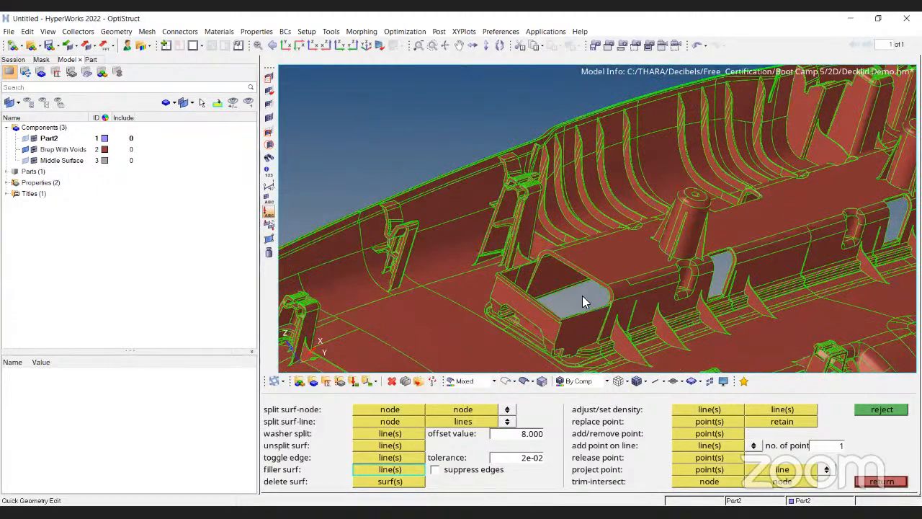
{"action": "left_click_drag", "start_coordinate": [582, 295], "coordinate": [640, 295], "text": "ctrl"}
{"action": "scroll", "coordinate": [640, 295], "scroll_direction": "down", "scroll_amount": 2, "text": "ctrl"}
{"action": "scroll", "coordinate": [575, 259], "scroll_direction": "up", "scroll_amount": 6, "text": "ctrl"}
{"action": "scroll", "coordinate": [575, 267], "scroll_direction": "down", "scroll_amount": 5, "text": "ctrl"}
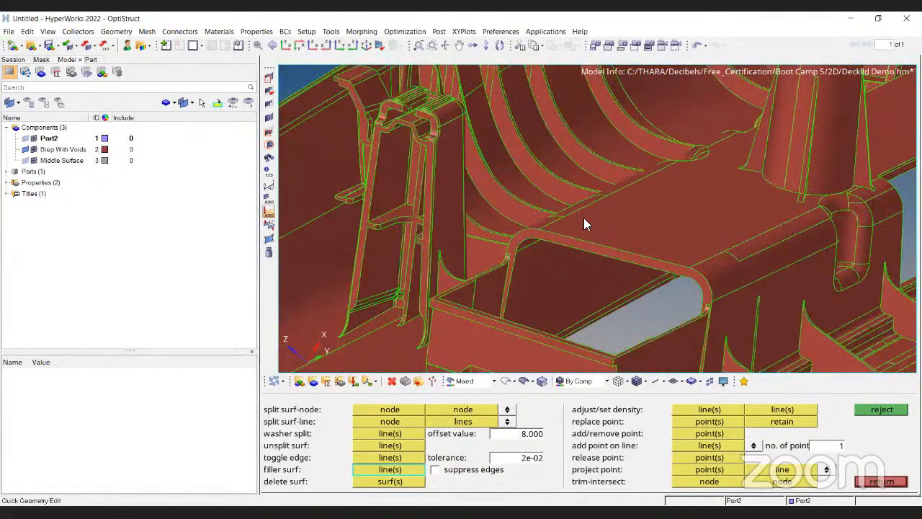
{"action": "left_click_drag", "start_coordinate": [869, 249], "coordinate": [659, 282], "text": "ctrl"}
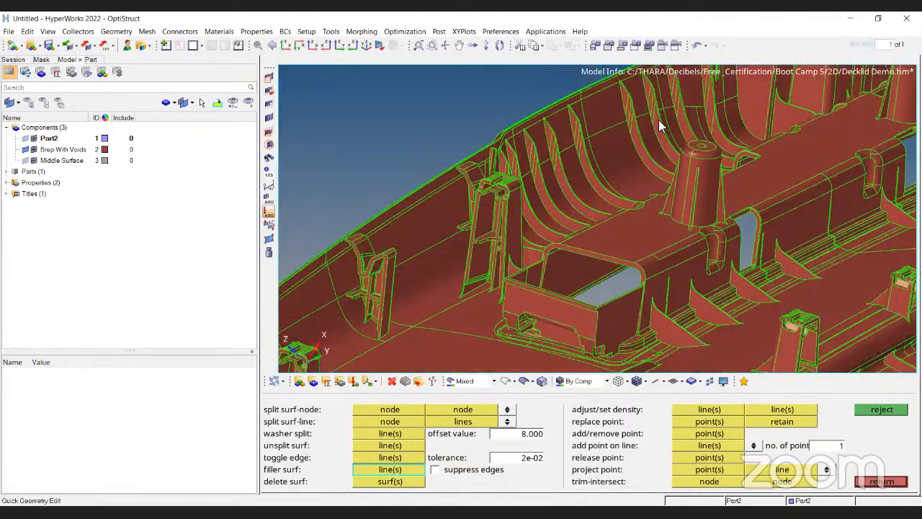
{"action": "left_click_drag", "start_coordinate": [658, 121], "coordinate": [671, 292], "text": "ctrl"}
{"action": "scroll", "coordinate": [671, 293], "scroll_direction": "down", "scroll_amount": 3, "text": "ctrl"}
{"action": "scroll", "coordinate": [574, 314], "scroll_direction": "up", "scroll_amount": 6, "text": "ctrl"}
{"action": "scroll", "coordinate": [565, 252], "scroll_direction": "up", "scroll_amount": 4, "text": "ctrl"}
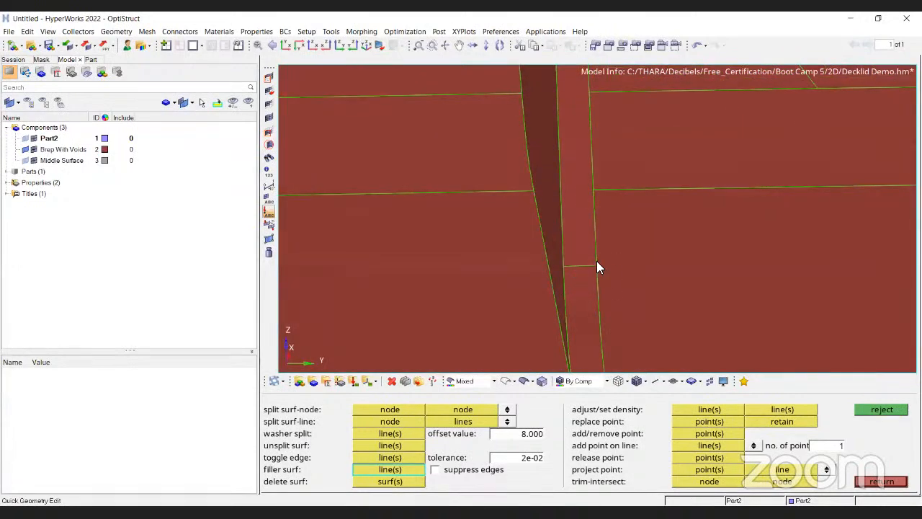
{"action": "scroll", "coordinate": [580, 252], "scroll_direction": "down", "scroll_amount": 2, "text": "ctrl"}
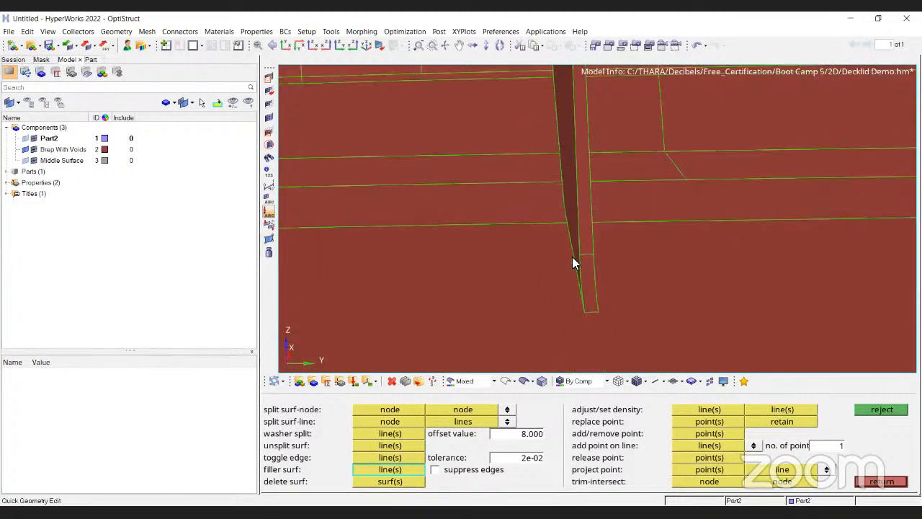
{"action": "scroll", "coordinate": [579, 256], "scroll_direction": "down", "scroll_amount": 3, "text": "ctrl"}
{"action": "left_click_drag", "start_coordinate": [579, 256], "coordinate": [614, 293], "text": "ctrl"}
{"action": "scroll", "coordinate": [614, 292], "scroll_direction": "up", "scroll_amount": 4, "text": "ctrl"}
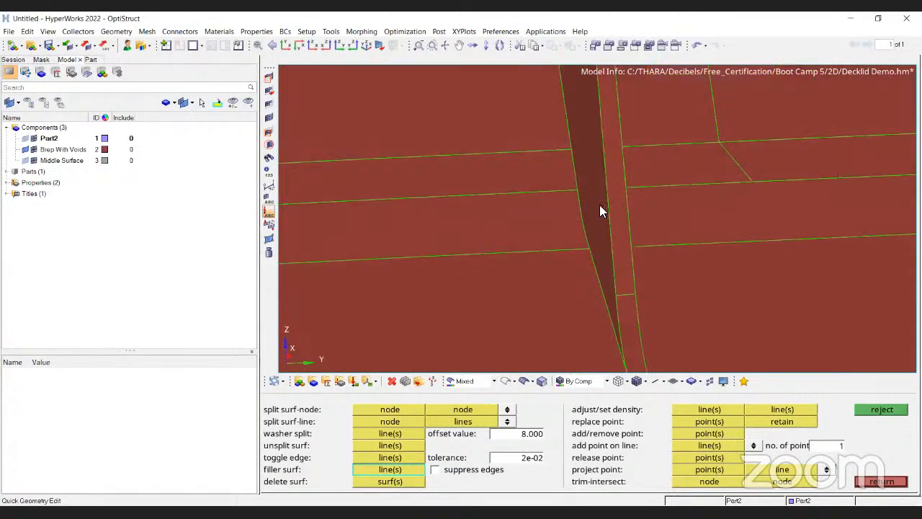
{"action": "scroll", "coordinate": [601, 208], "scroll_direction": "down", "scroll_amount": 3}
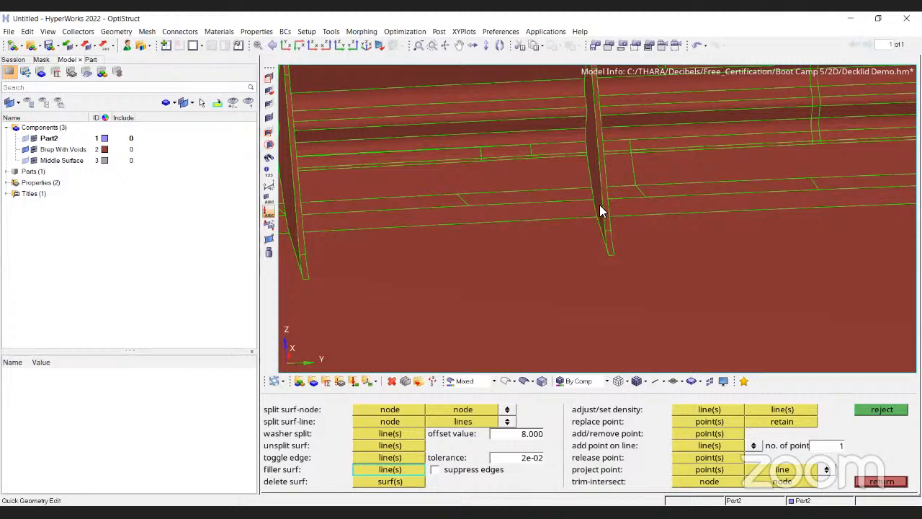
{"action": "scroll", "coordinate": [601, 208], "scroll_direction": "down", "scroll_amount": 5}
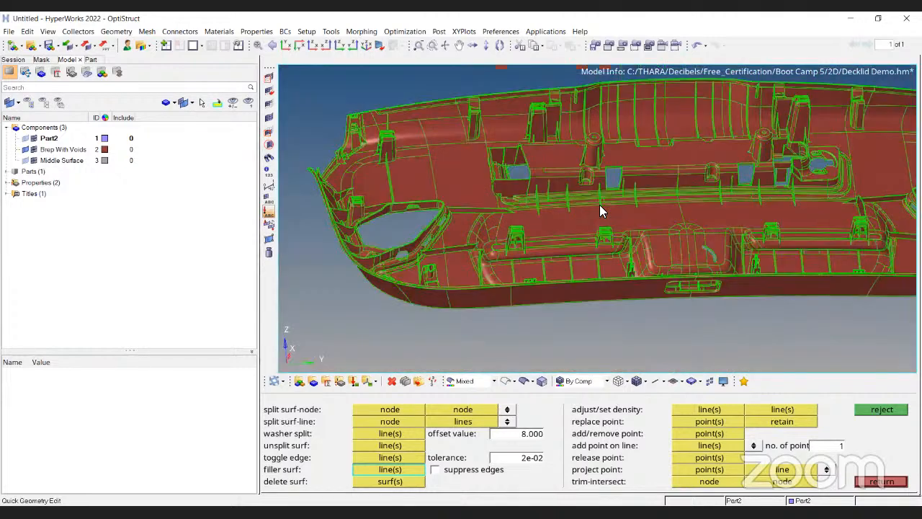
{"action": "scroll", "coordinate": [601, 206], "scroll_direction": "down", "scroll_amount": 3}
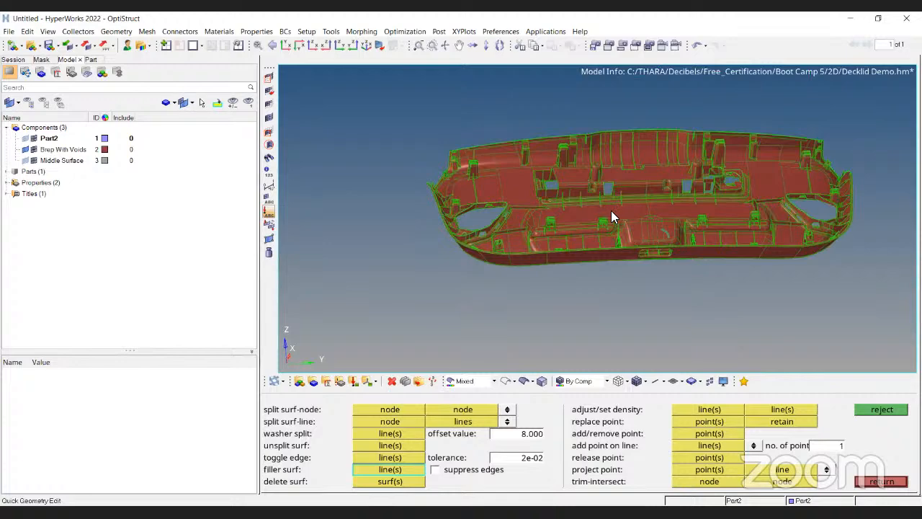
{"action": "key", "text": "Escape"}
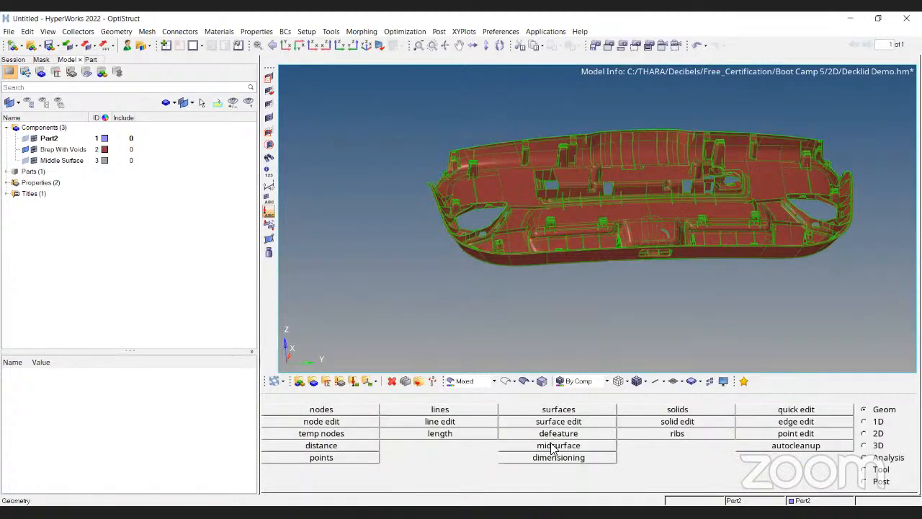
Zoom and pan over the shaded panel to examine the bosses, clips and openings.
{"action": "scroll", "coordinate": [550, 450], "scroll_direction": "up", "scroll_amount": 1}
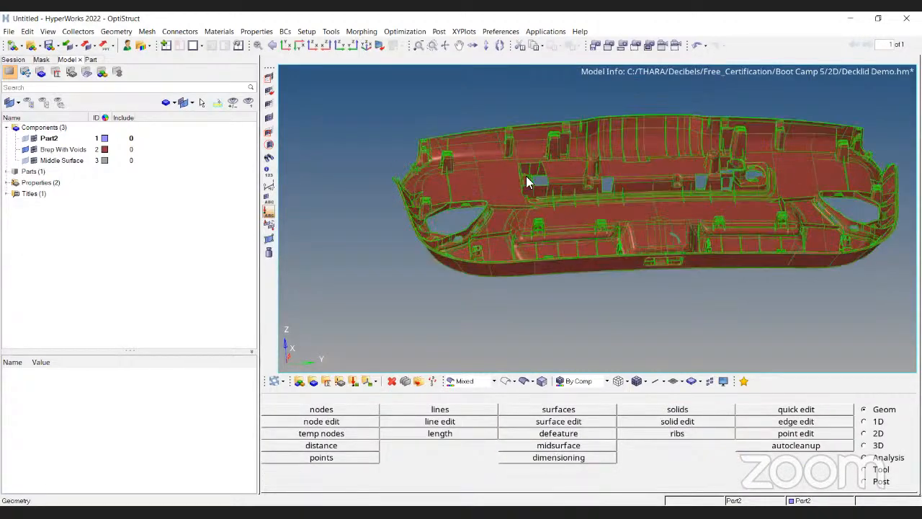
{"action": "scroll", "coordinate": [526, 181], "scroll_direction": "up", "scroll_amount": 3}
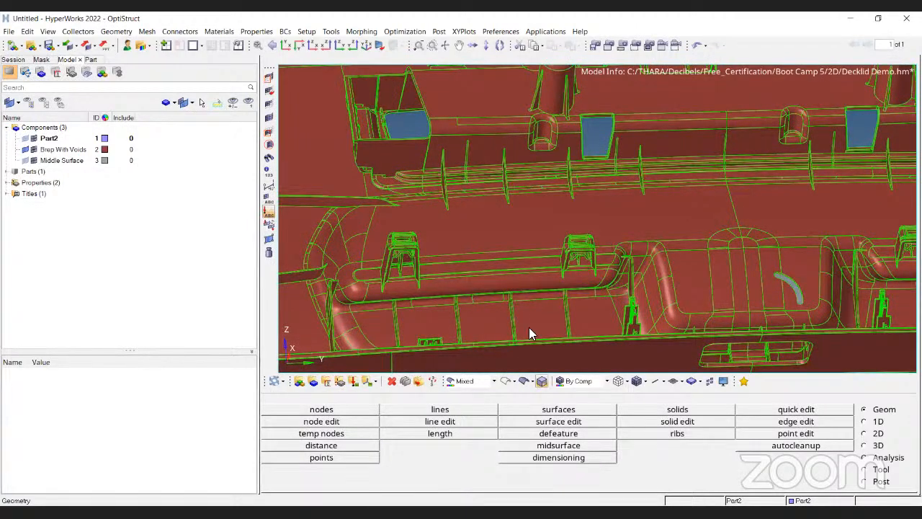
{"action": "left_click_drag", "start_coordinate": [529, 327], "coordinate": [637, 304], "text": "ctrl"}
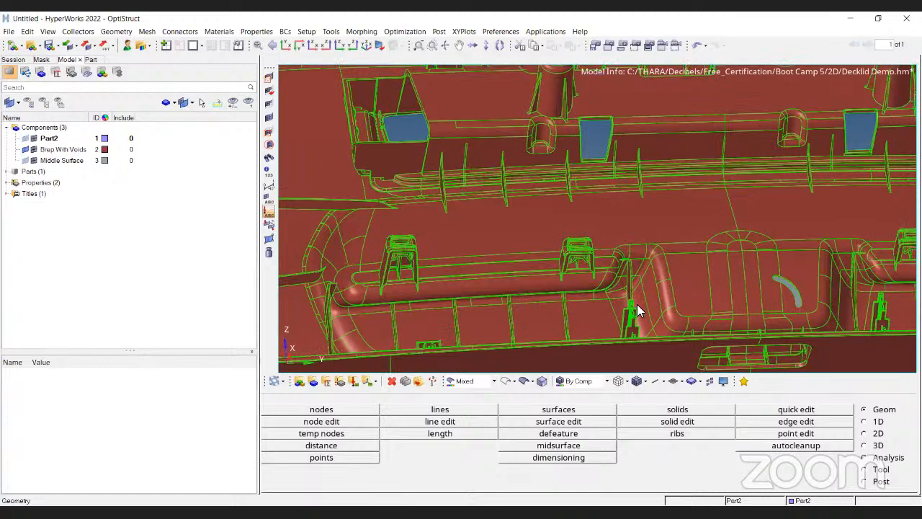
{"action": "middle_click", "coordinate": [648, 109], "text": "ctrl"}
{"action": "middle_click_drag", "start_coordinate": [549, 92], "coordinate": [667, 253], "text": "ctrl"}
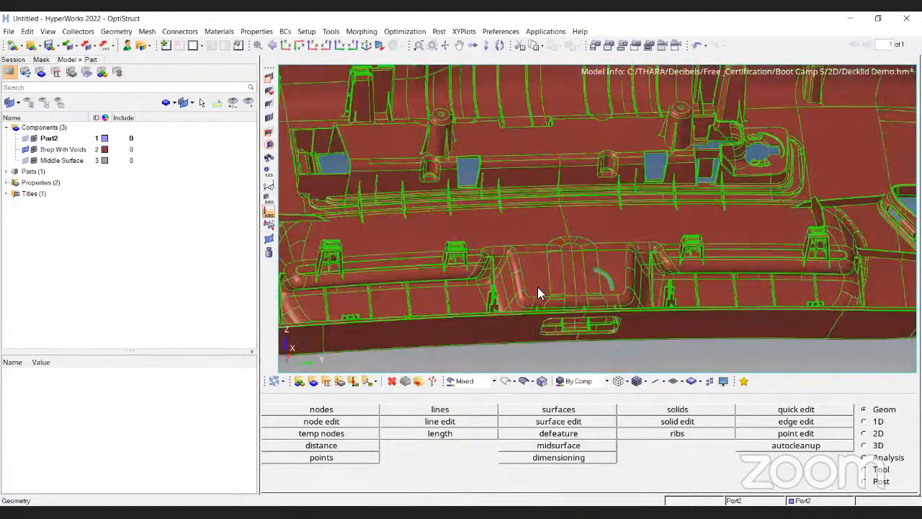
{"action": "middle_click_drag", "start_coordinate": [650, 93], "coordinate": [722, 186], "text": "ctrl"}
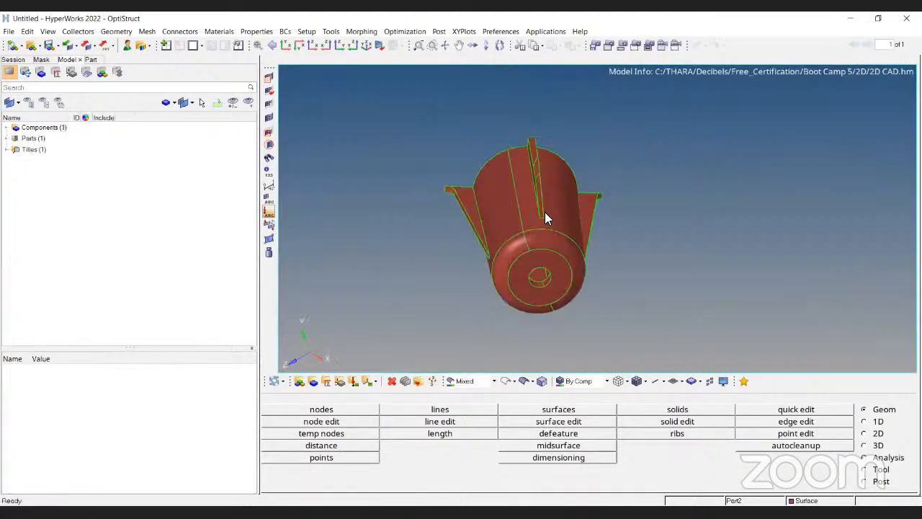
{"action": "left_click_drag", "start_coordinate": [545, 212], "coordinate": [540, 107], "text": "ctrl"}
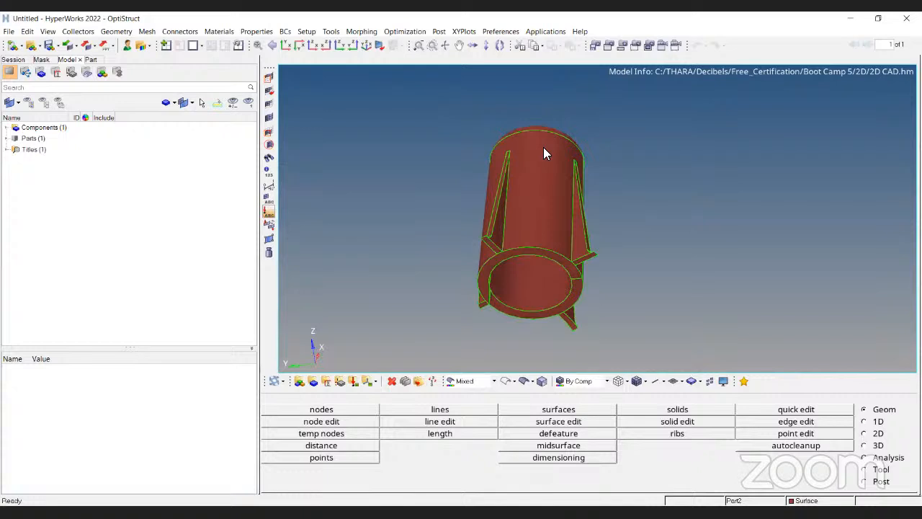
Rotate the separate ribbed cylindrical boss model to inspect it from different sides and display modes.
{"action": "left_click_drag", "start_coordinate": [543, 147], "coordinate": [440, 117], "text": "ctrl"}
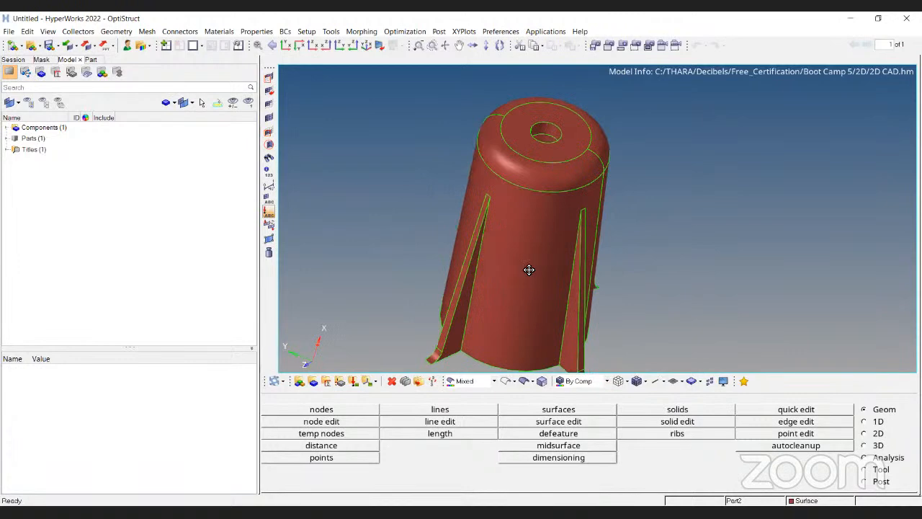
{"action": "left_click_drag", "start_coordinate": [529, 270], "coordinate": [426, 227], "text": "ctrl"}
{"action": "left_click_drag", "start_coordinate": [563, 258], "coordinate": [544, 283], "text": "ctrl"}
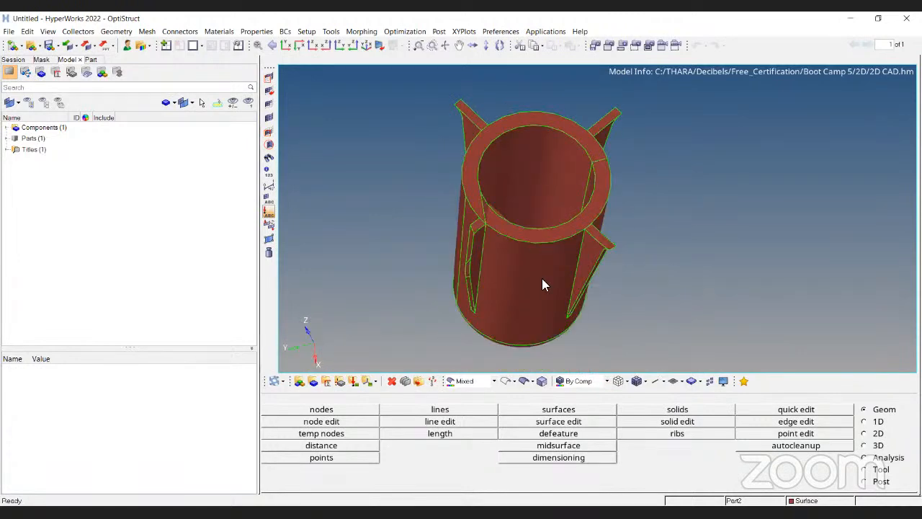
{"action": "left_click", "coordinate": [508, 381]}
{"action": "left_click_drag", "start_coordinate": [537, 245], "coordinate": [545, 140], "text": "ctrl"}
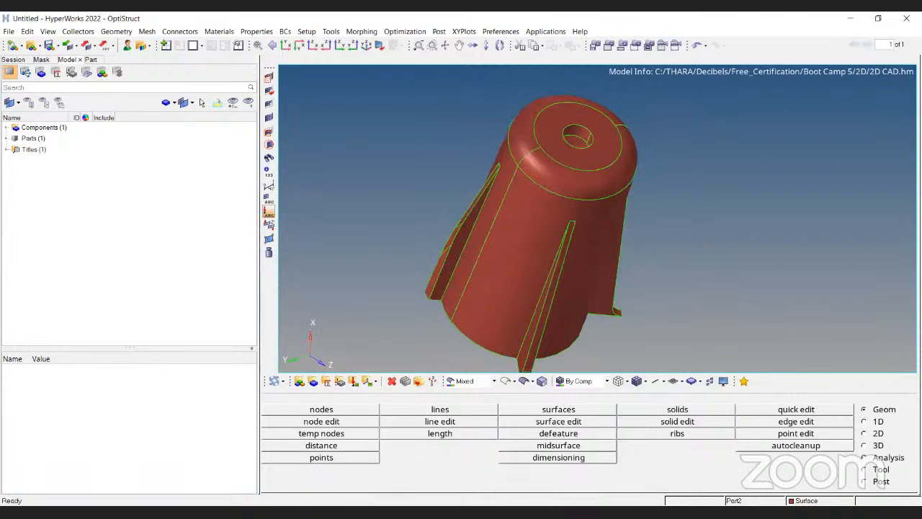
{"action": "left_click", "coordinate": [475, 382]}
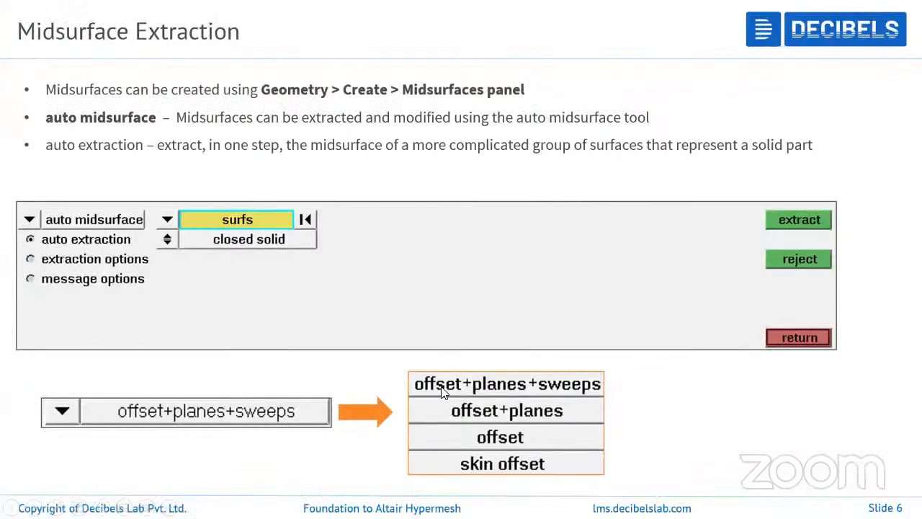
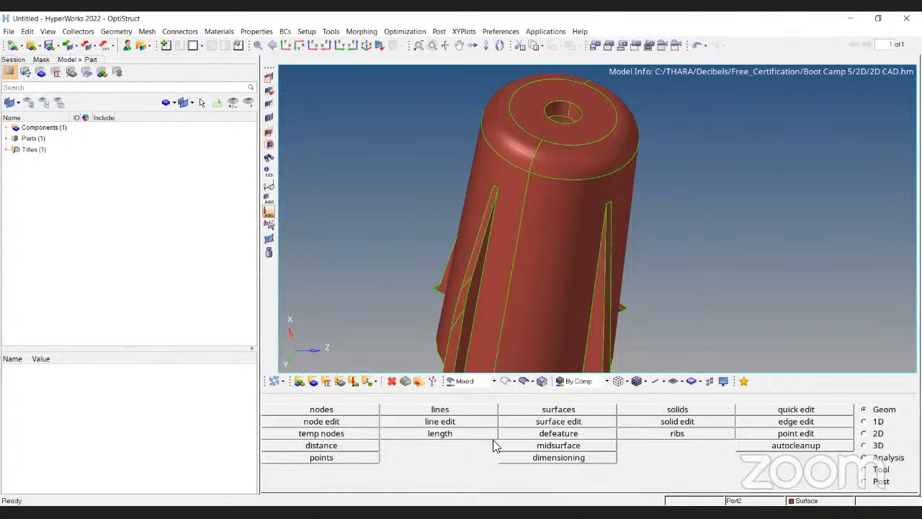
Open Auto Midsurface and review the extraction method options, keeping offset+planes+sweeps.
{"action": "left_click", "coordinate": [559, 445]}
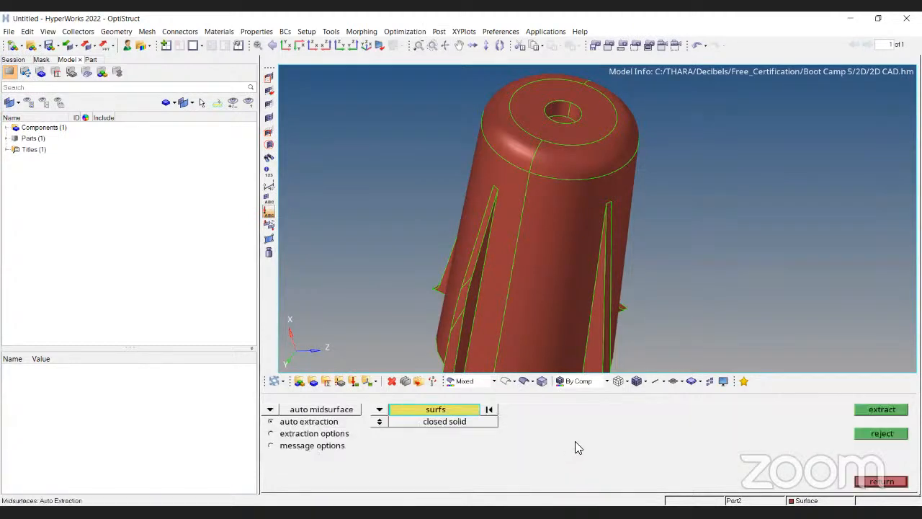
{"action": "left_click", "coordinate": [320, 434]}
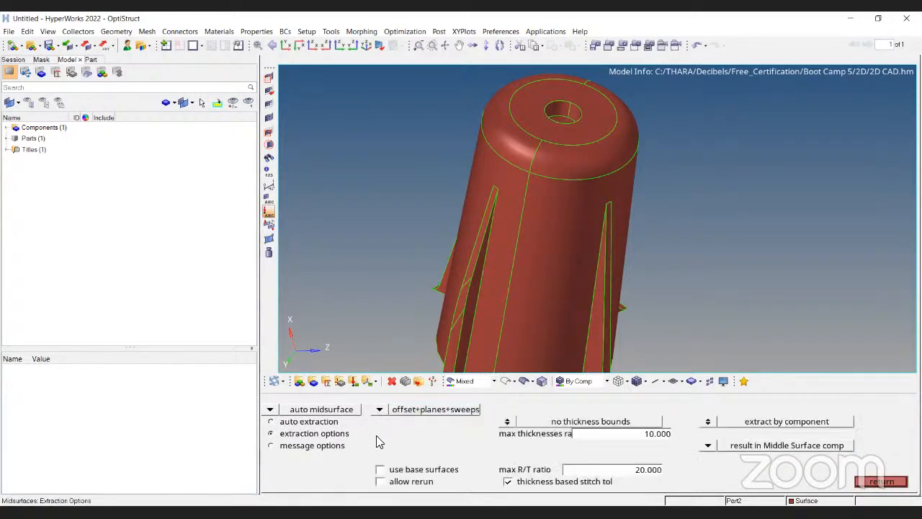
{"action": "left_click", "coordinate": [379, 409]}
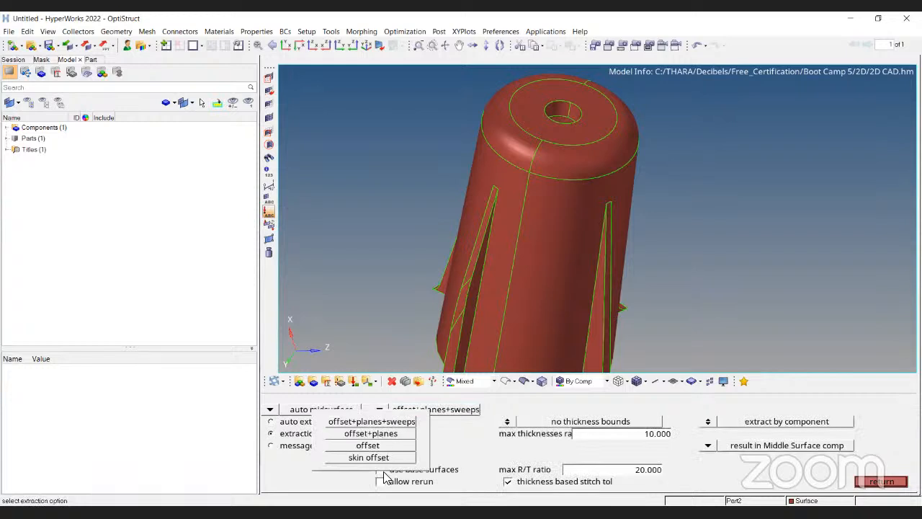
{"action": "left_click", "coordinate": [392, 423]}
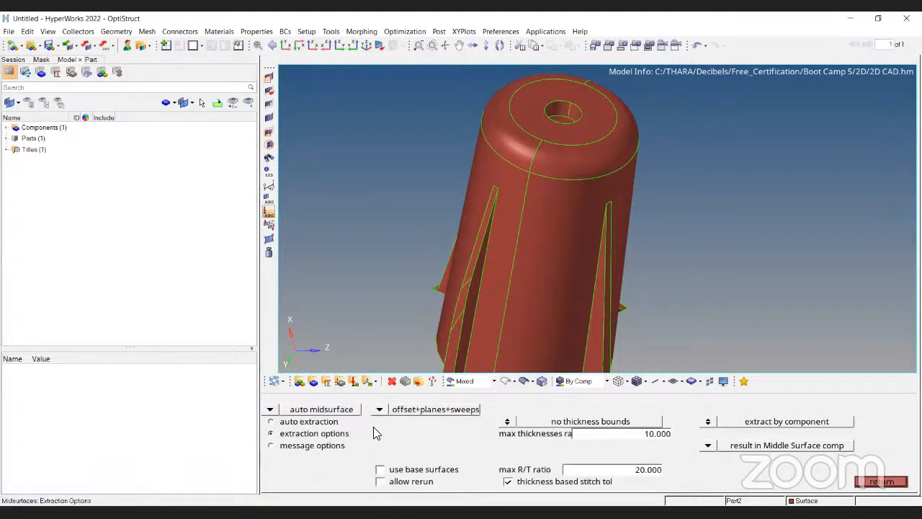
{"action": "left_click", "coordinate": [379, 410]}
{"action": "left_click", "coordinate": [332, 468]}
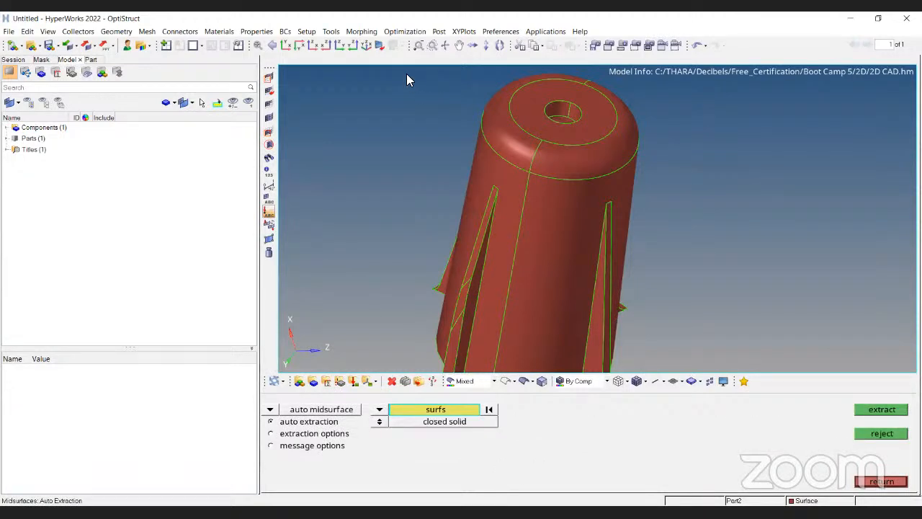
Window-select all surfaces of the ribbed boss and extract an automatic midsurface as a closed solid.
{"action": "left_click", "coordinate": [606, 216]}
{"action": "left_click", "coordinate": [570, 214]}
{"action": "scroll", "coordinate": [534, 213], "scroll_direction": "down", "scroll_amount": 3}
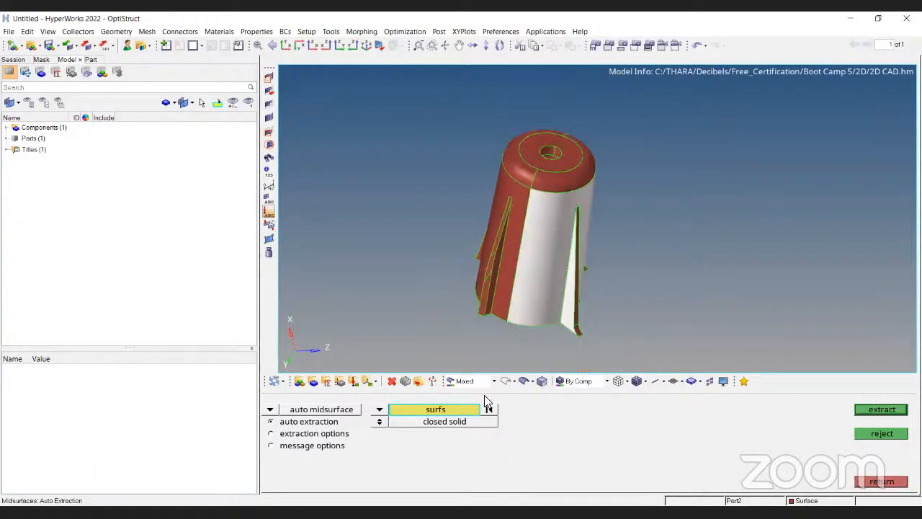
{"action": "scroll", "coordinate": [486, 275], "scroll_direction": "down", "scroll_amount": 2}
{"action": "left_click_drag", "start_coordinate": [415, 133], "coordinate": [589, 327], "text": "shift"}
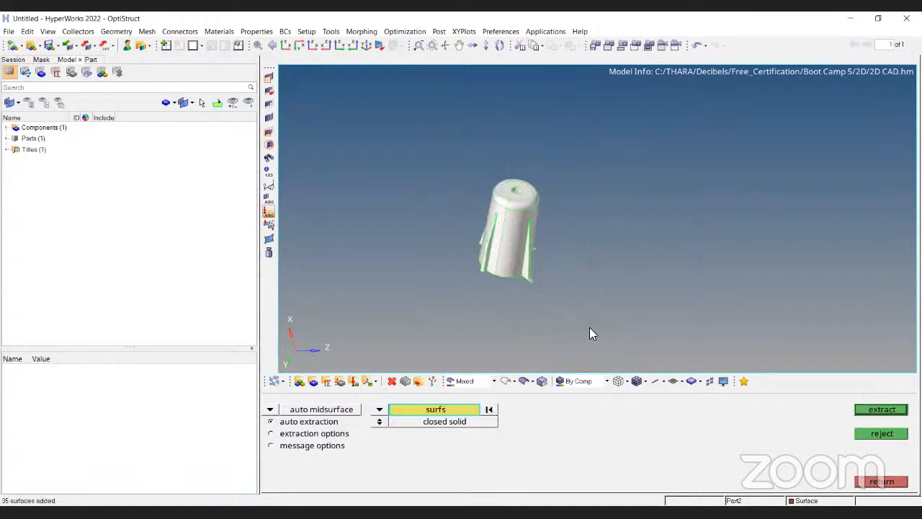
{"action": "left_click", "coordinate": [575, 318], "text": "shift"}
{"action": "right_click_drag", "start_coordinate": [456, 258], "coordinate": [487, 264], "text": "ctrl"}
{"action": "left_click", "coordinate": [6, 127]}
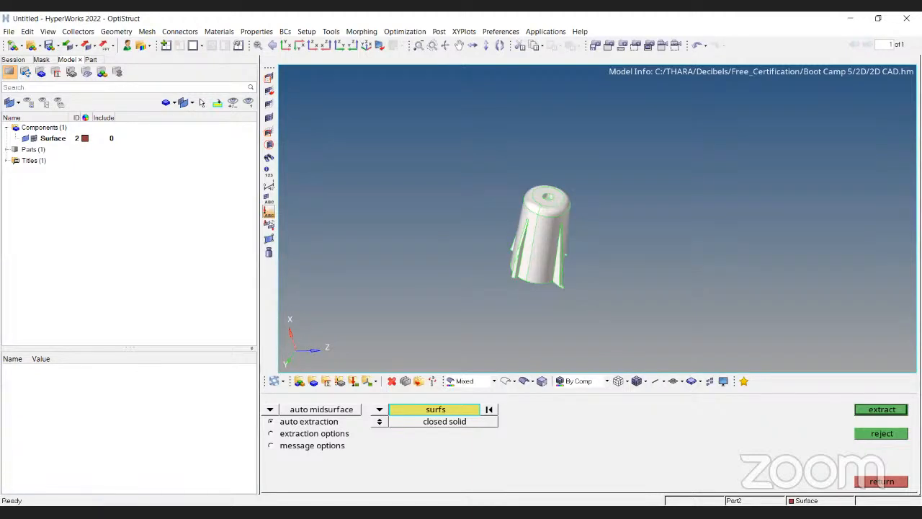
{"action": "scroll", "coordinate": [616, 252], "scroll_direction": "up", "scroll_amount": 1}
{"action": "scroll", "coordinate": [650, 276], "scroll_direction": "up", "scroll_amount": 3}
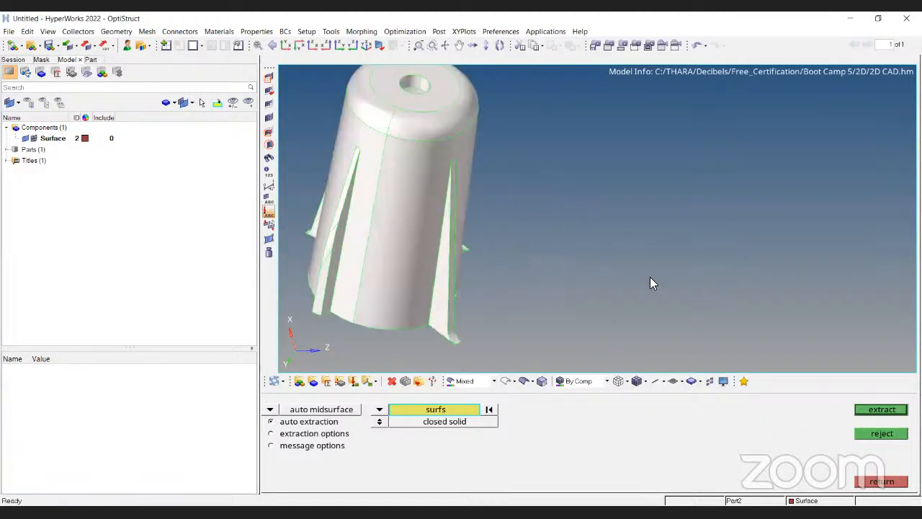
{"action": "scroll", "coordinate": [650, 277], "scroll_direction": "down", "scroll_amount": 1}
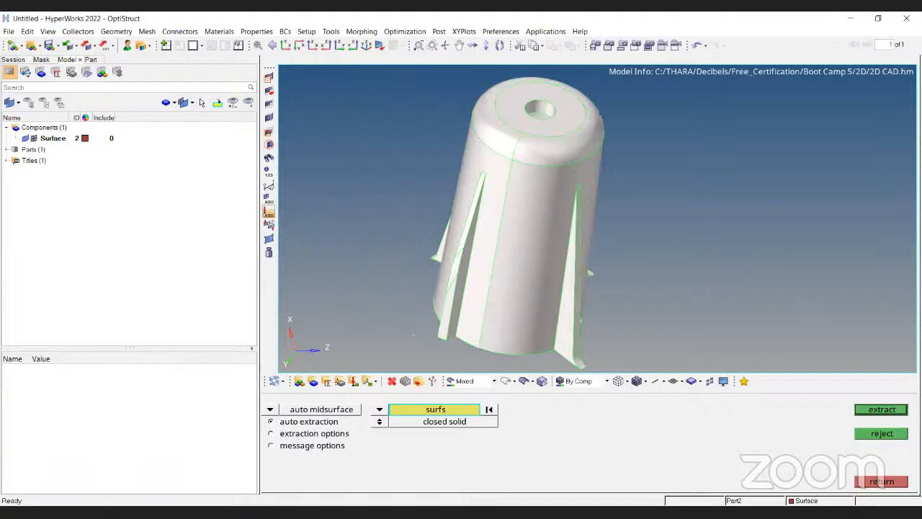
{"action": "left_click", "coordinate": [622, 457]}
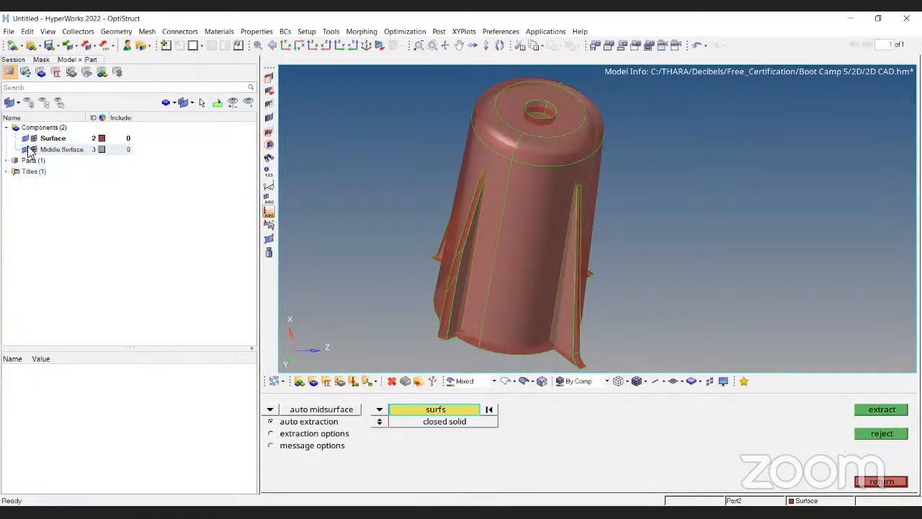
Inspect the extracted midsurface against the transparent original surfaces around the top, ribs and walls.
{"action": "left_click_drag", "start_coordinate": [534, 244], "coordinate": [637, 208], "text": "ctrl"}
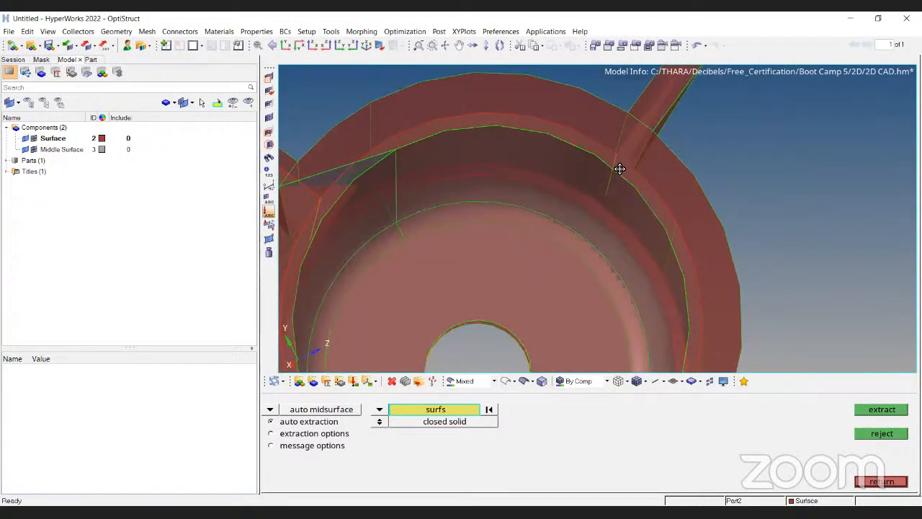
{"action": "key", "text": "f"}
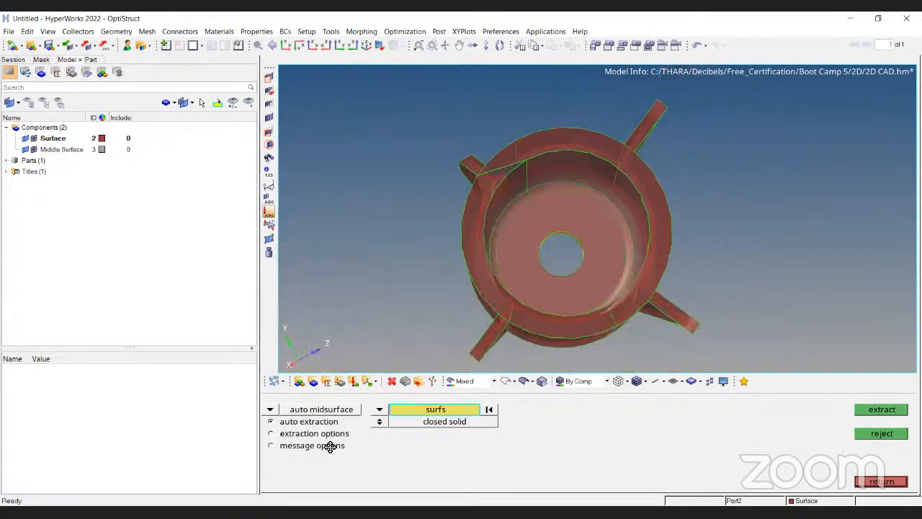
{"action": "left_click_drag", "start_coordinate": [303, 448], "coordinate": [311, 436], "text": "ctrl"}
{"action": "scroll", "coordinate": [435, 244], "scroll_direction": "up", "scroll_amount": 5, "text": "ctrl"}
{"action": "key", "text": "ctrl+t"}
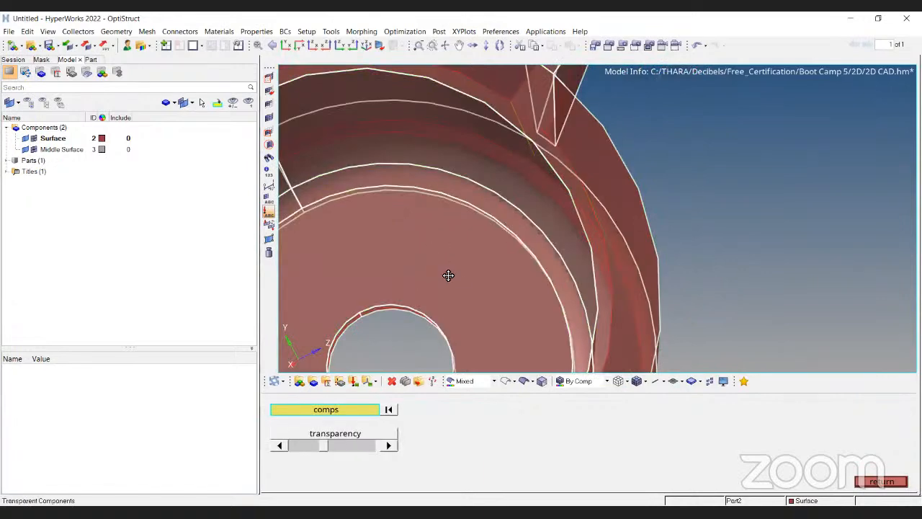
{"action": "key", "text": "Escape"}
{"action": "scroll", "coordinate": [498, 250], "scroll_direction": "down", "scroll_amount": 4, "text": "ctrl"}
{"action": "left_click_drag", "start_coordinate": [556, 134], "coordinate": [524, 154], "text": "ctrl"}
{"action": "scroll", "coordinate": [523, 154], "scroll_direction": "up", "scroll_amount": 5, "text": "ctrl"}
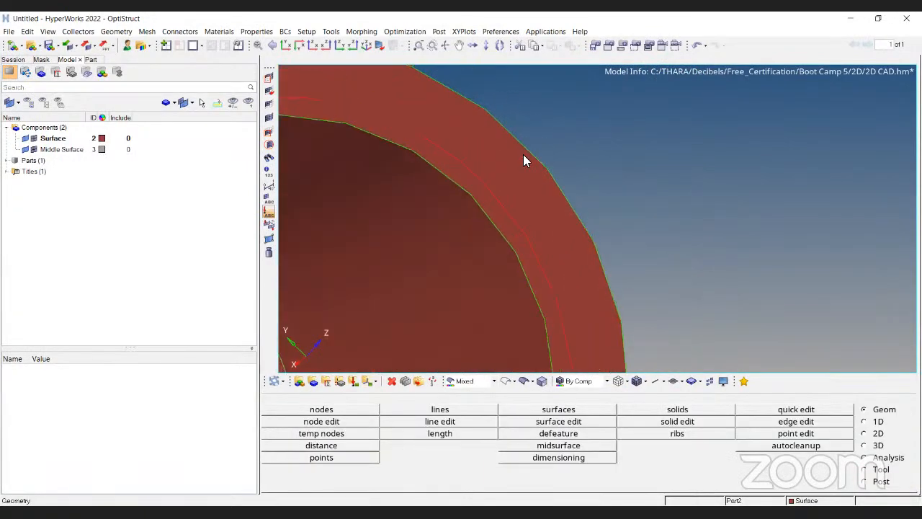
{"action": "scroll", "coordinate": [525, 153], "scroll_direction": "down", "scroll_amount": 3, "text": "ctrl"}
{"action": "scroll", "coordinate": [519, 169], "scroll_direction": "down", "scroll_amount": 4, "text": "ctrl"}
{"action": "left_click_drag", "start_coordinate": [447, 207], "coordinate": [468, 163], "text": "ctrl"}
{"action": "scroll", "coordinate": [469, 164], "scroll_direction": "up", "scroll_amount": 4, "text": "ctrl"}
{"action": "scroll", "coordinate": [468, 208], "scroll_direction": "up", "scroll_amount": 3, "text": "ctrl"}
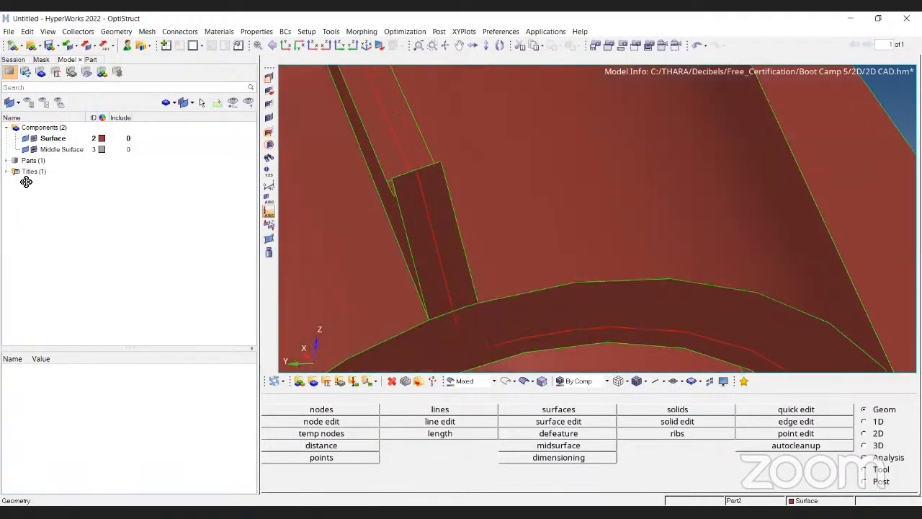
{"action": "scroll", "coordinate": [550, 120], "scroll_direction": "down", "scroll_amount": 3, "text": "ctrl"}
{"action": "scroll", "coordinate": [505, 183], "scroll_direction": "down", "scroll_amount": 5, "text": "ctrl"}
{"action": "left_click_drag", "start_coordinate": [510, 189], "coordinate": [504, 214], "text": "ctrl"}
{"action": "scroll", "coordinate": [519, 193], "scroll_direction": "up", "scroll_amount": 4, "text": "ctrl"}
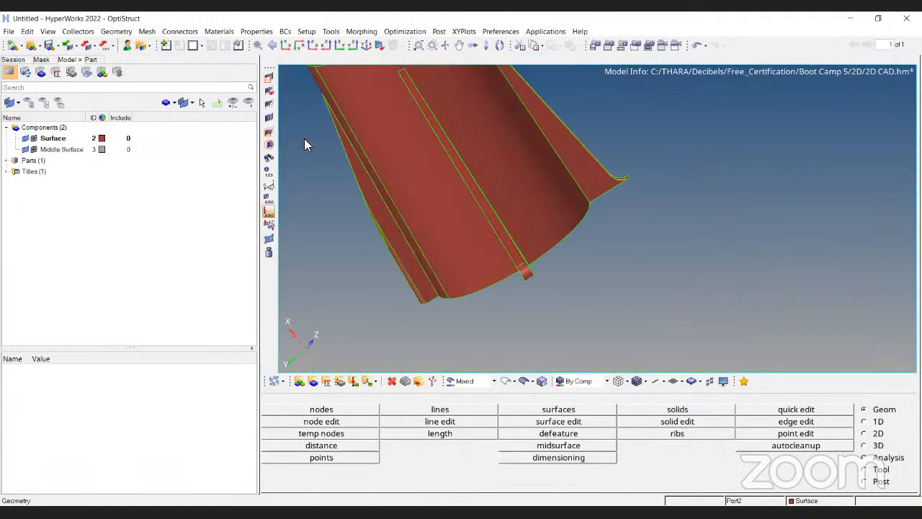
Hide the original Surface component and rotate around the midsurface alone to examine it.
{"action": "left_click", "coordinate": [25, 139]}
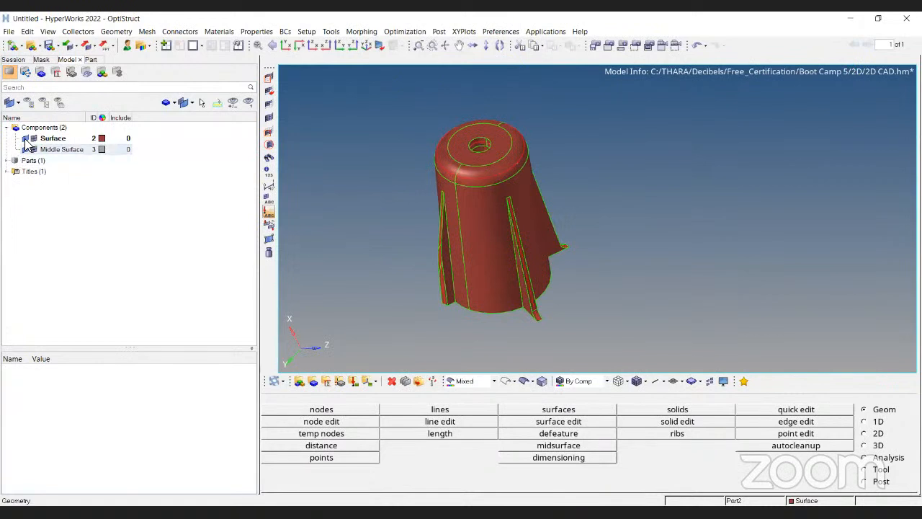
{"action": "left_click_drag", "start_coordinate": [423, 236], "coordinate": [566, 266], "text": "ctrl"}
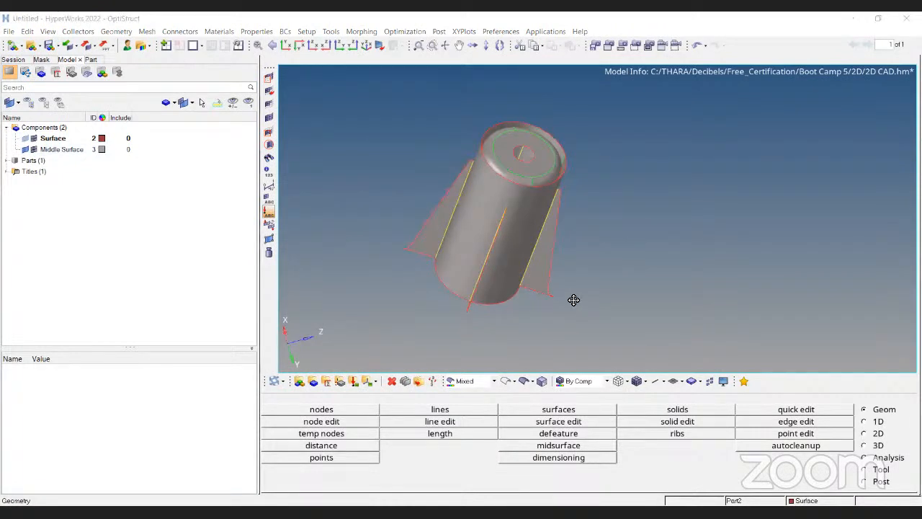
{"action": "left_click_drag", "start_coordinate": [461, 141], "coordinate": [465, 127], "text": "ctrl"}
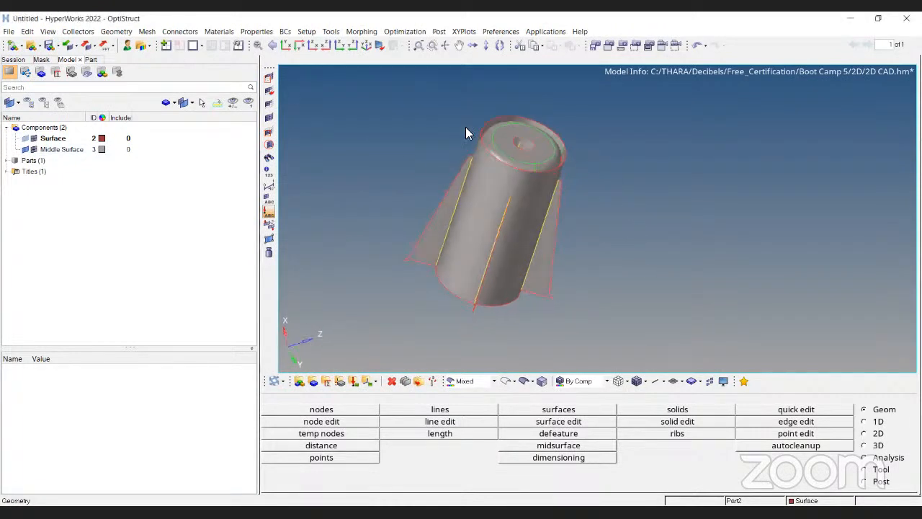
{"action": "left_click_drag", "start_coordinate": [356, 272], "coordinate": [618, 274], "text": "ctrl"}
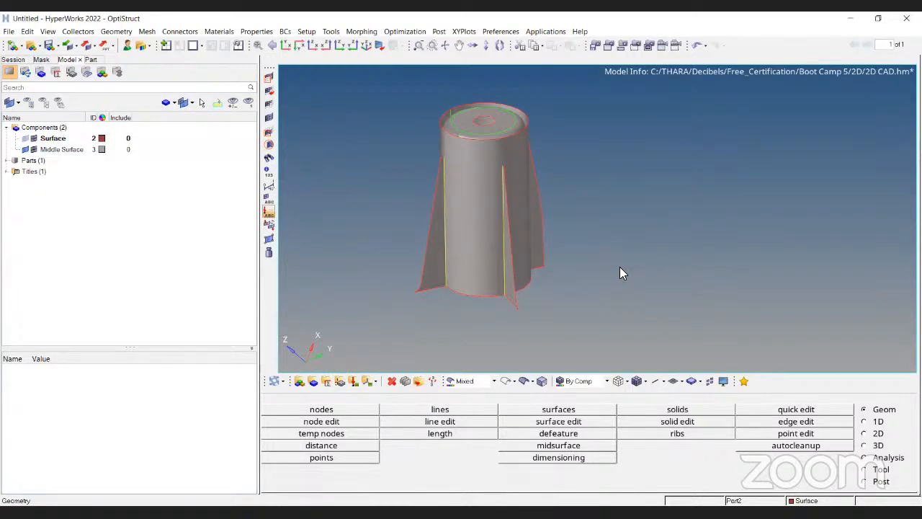
{"action": "left_click_drag", "start_coordinate": [452, 193], "coordinate": [544, 255], "text": "ctrl"}
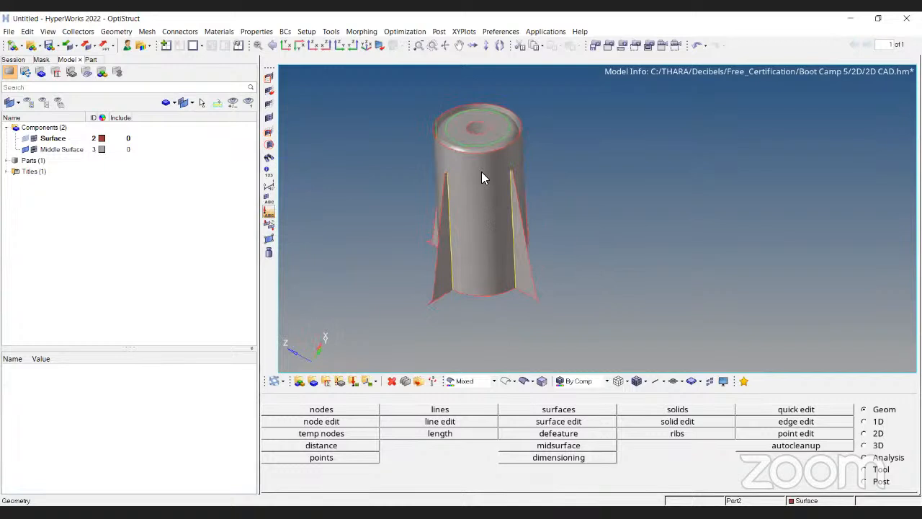
{"action": "scroll", "coordinate": [484, 176], "scroll_direction": "up", "scroll_amount": 3}
{"action": "scroll", "coordinate": [495, 115], "scroll_direction": "down", "scroll_amount": 3}
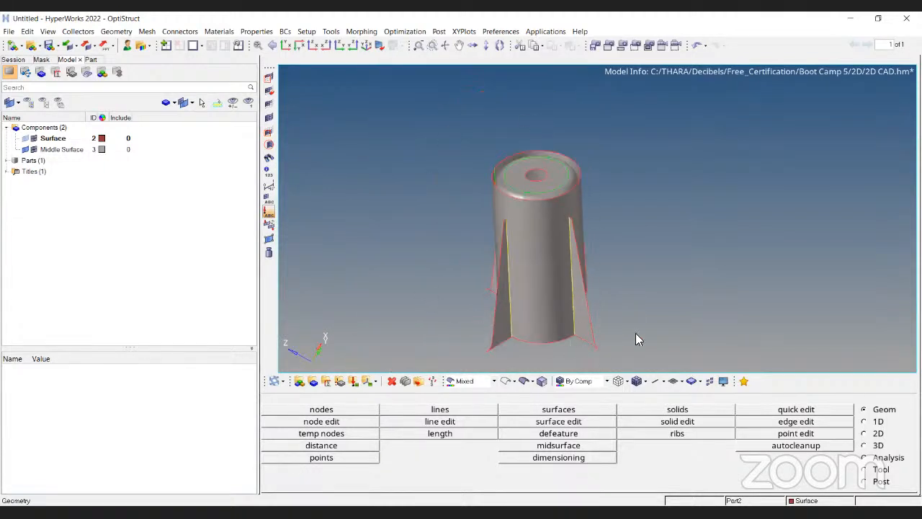
{"action": "scroll", "coordinate": [542, 178], "scroll_direction": "up", "scroll_amount": 2}
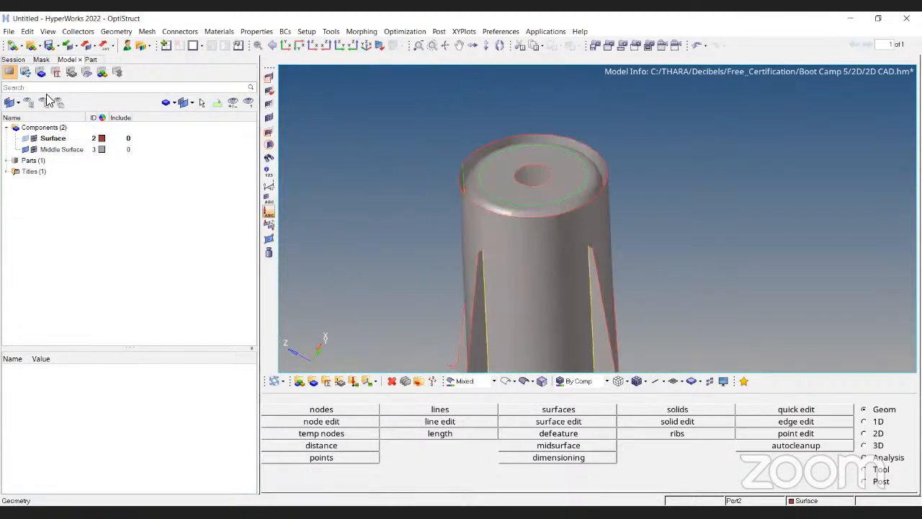
Delete the Middle Surface component and show the original Surface component again.
{"action": "left_click", "coordinate": [77, 154]}
{"action": "key", "text": "Delete"}
{"action": "left_click", "coordinate": [443, 307]}
{"action": "left_click", "coordinate": [27, 139]}
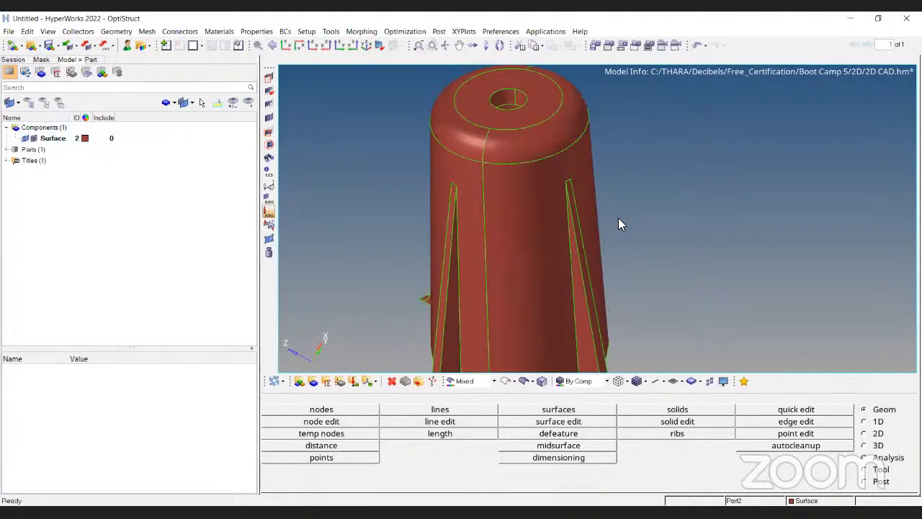
Reopen Auto Midsurface and set the extraction method to offset, returning to auto extraction.
{"action": "key", "text": "f"}
{"action": "left_click", "coordinate": [502, 448]}
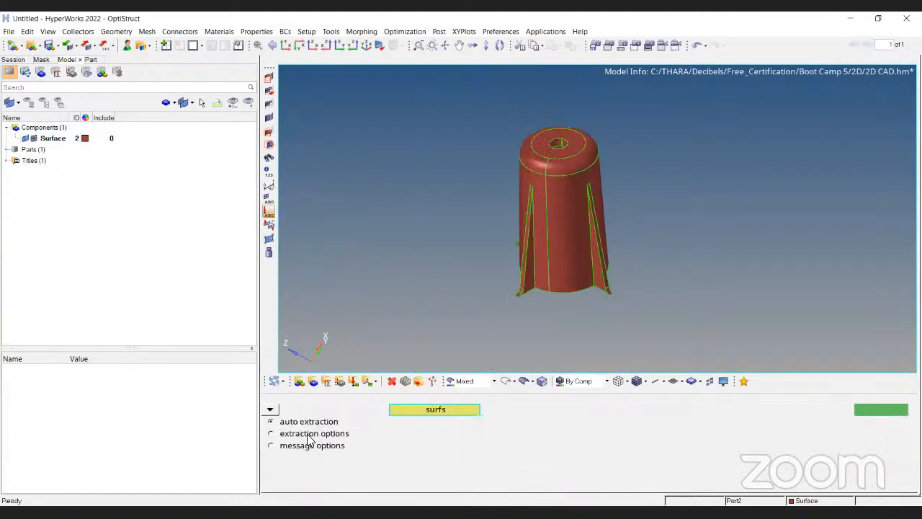
{"action": "left_click", "coordinate": [310, 433]}
{"action": "left_click", "coordinate": [380, 409]}
{"action": "left_click", "coordinate": [379, 452]}
{"action": "right_click_drag", "start_coordinate": [501, 255], "coordinate": [479, 207], "text": "ctrl"}
{"action": "scroll", "coordinate": [460, 225], "scroll_direction": "down", "scroll_amount": 4}
{"action": "scroll", "coordinate": [460, 217], "scroll_direction": "up", "scroll_amount": 3}
{"action": "left_click", "coordinate": [305, 423]}
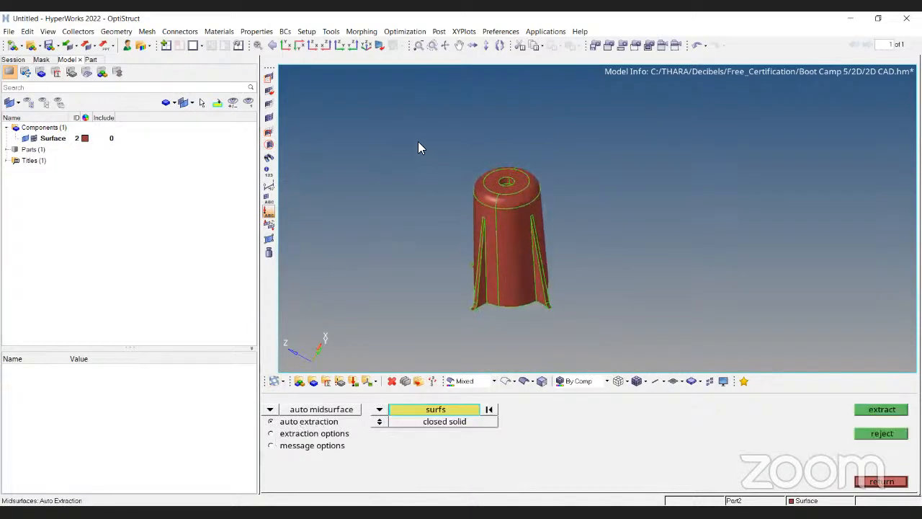
Window-select all boss surfaces and extract the midsurface with the offset method.
{"action": "left_click_drag", "start_coordinate": [392, 92], "coordinate": [623, 362], "text": "shift"}
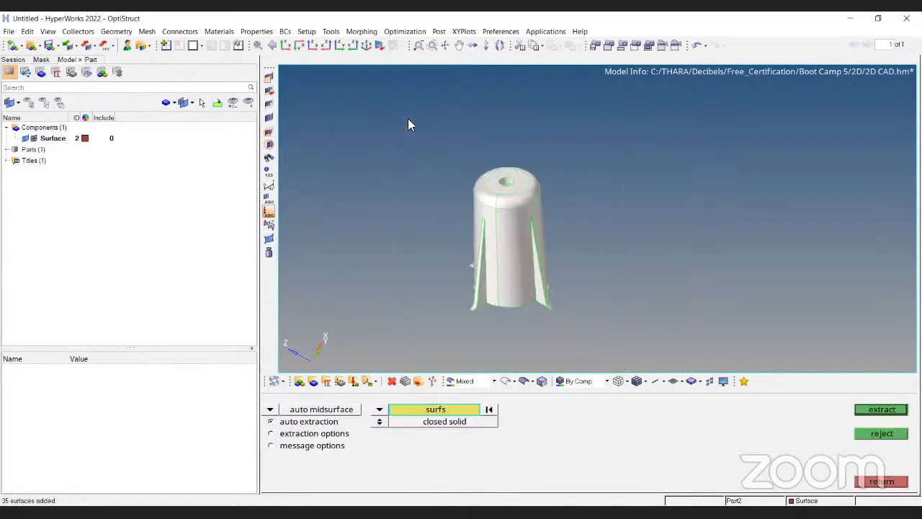
{"action": "left_click", "coordinate": [874, 409]}
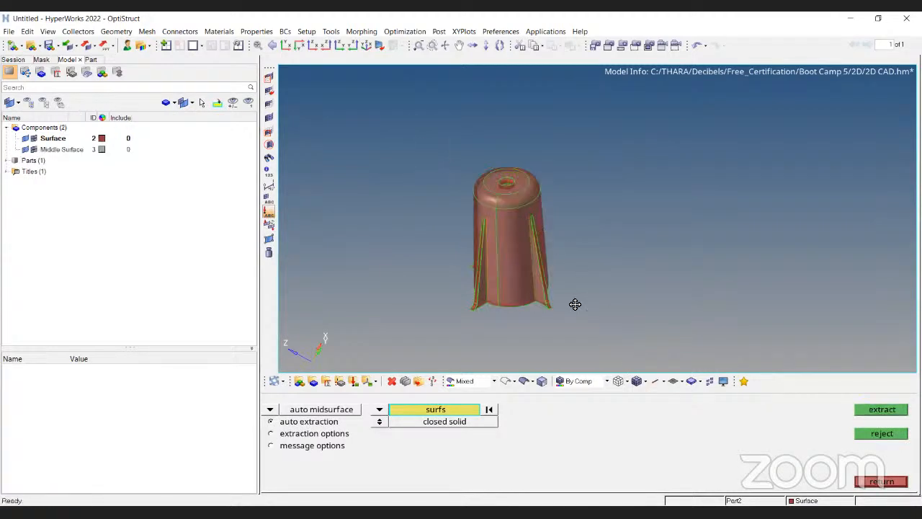
{"action": "scroll", "coordinate": [579, 198], "scroll_direction": "up", "scroll_amount": 4}
{"action": "left_click_drag", "start_coordinate": [579, 197], "coordinate": [468, 257], "text": "ctrl"}
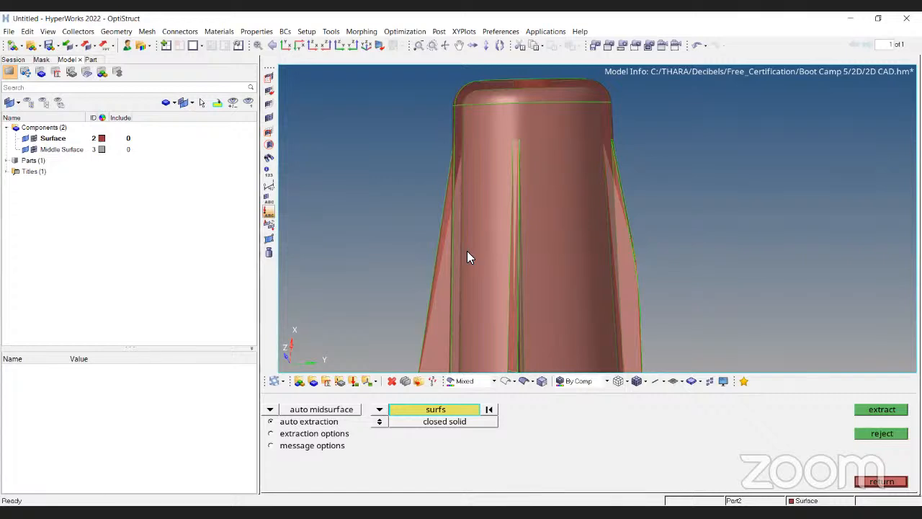
Review the extraction options for step alignment, mid position and stitch tolerance, then return to auto extraction.
{"action": "left_click", "coordinate": [339, 433]}
{"action": "left_click", "coordinate": [380, 441]}
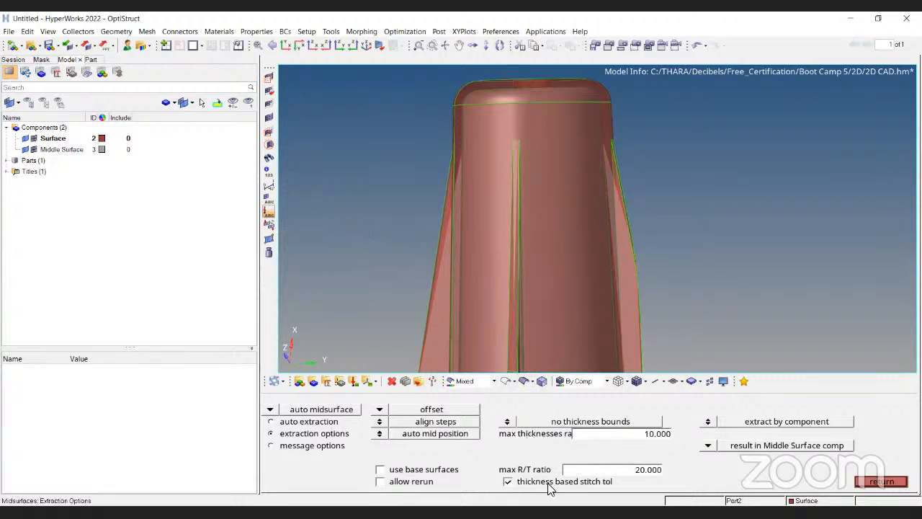
{"action": "left_click", "coordinate": [507, 481]}
{"action": "left_click", "coordinate": [507, 482]}
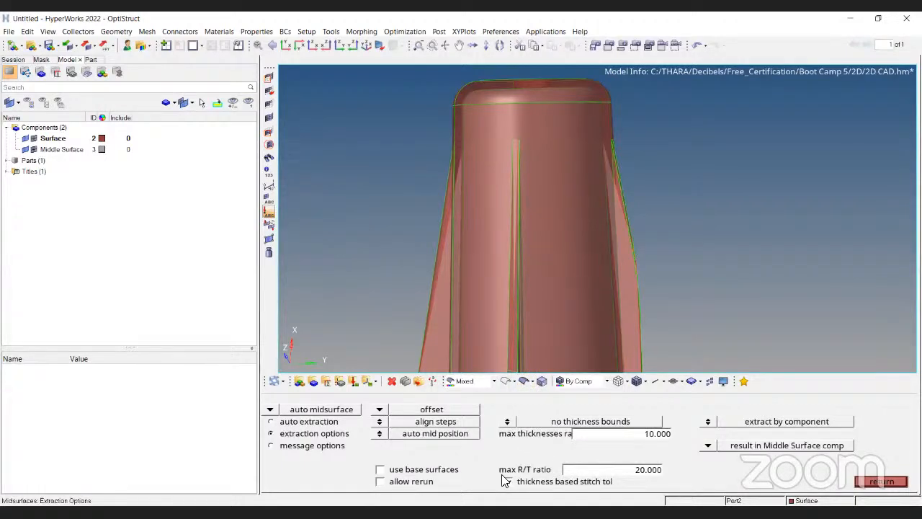
{"action": "left_click", "coordinate": [131, 165]}
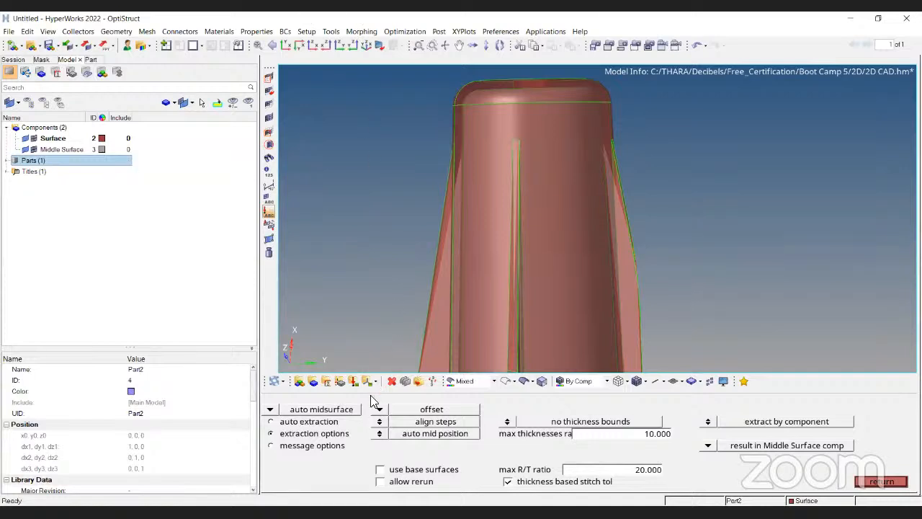
{"action": "left_click", "coordinate": [379, 433]}
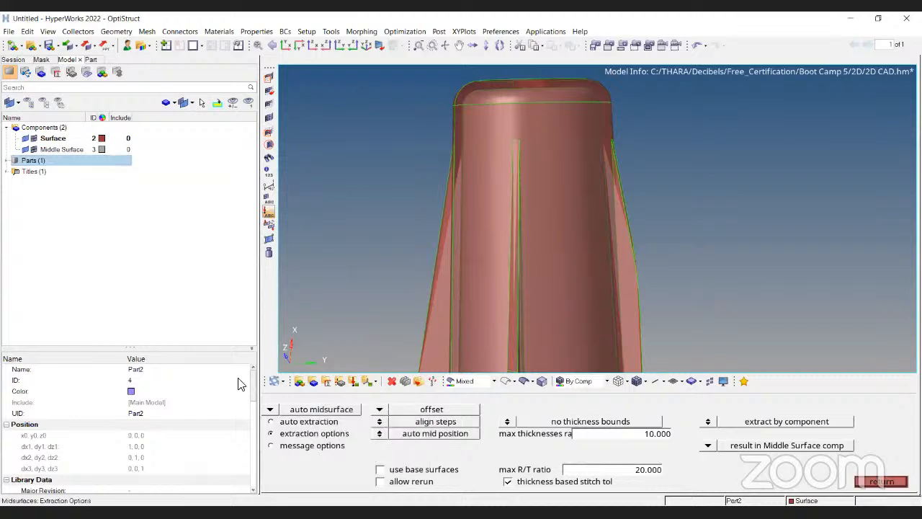
{"action": "left_click", "coordinate": [271, 422]}
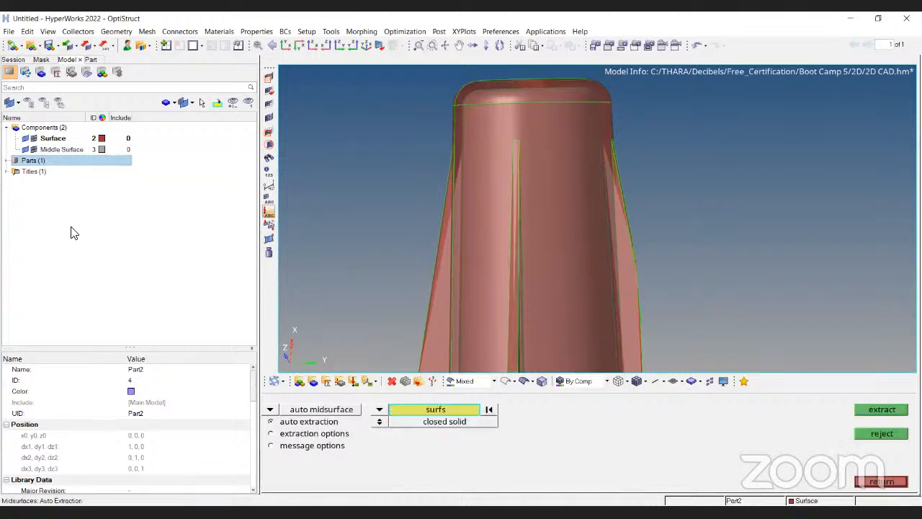
Hide the original Surface component, inspect the new midsurface and leave the midsurface panel.
{"action": "left_click", "coordinate": [26, 139]}
{"action": "scroll", "coordinate": [667, 181], "scroll_direction": "down", "scroll_amount": 3, "text": "ctrl"}
{"action": "left_click_drag", "start_coordinate": [667, 182], "coordinate": [660, 198], "text": "ctrl"}
{"action": "scroll", "coordinate": [548, 244], "scroll_direction": "up", "scroll_amount": 3, "text": "ctrl"}
{"action": "key", "text": "Escape"}
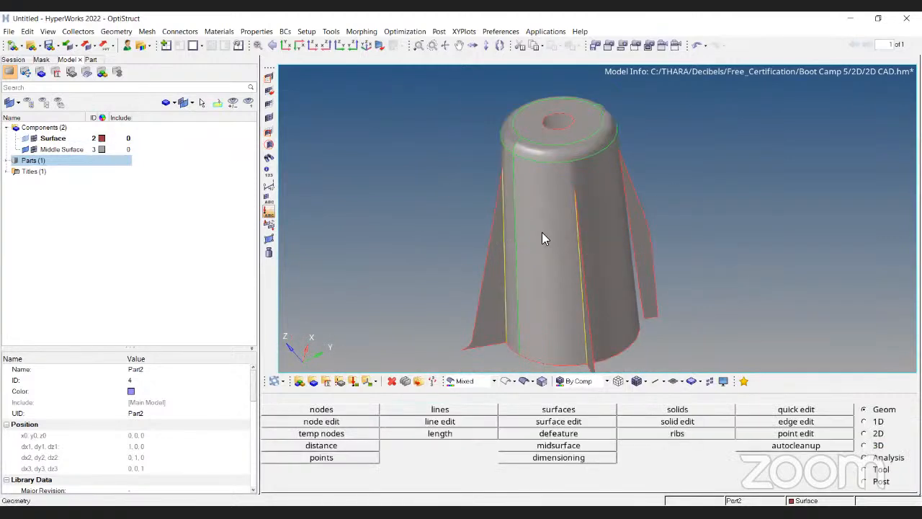
Create a new component named ZV.
{"action": "left_click_drag", "start_coordinate": [578, 142], "coordinate": [580, 199], "text": "ctrl"}
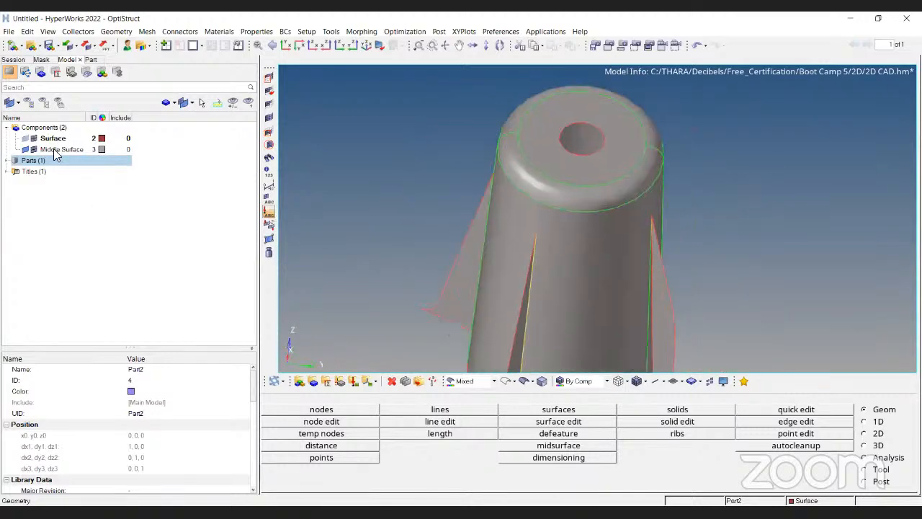
{"action": "left_click", "coordinate": [54, 150]}
{"action": "left_click", "coordinate": [313, 380]}
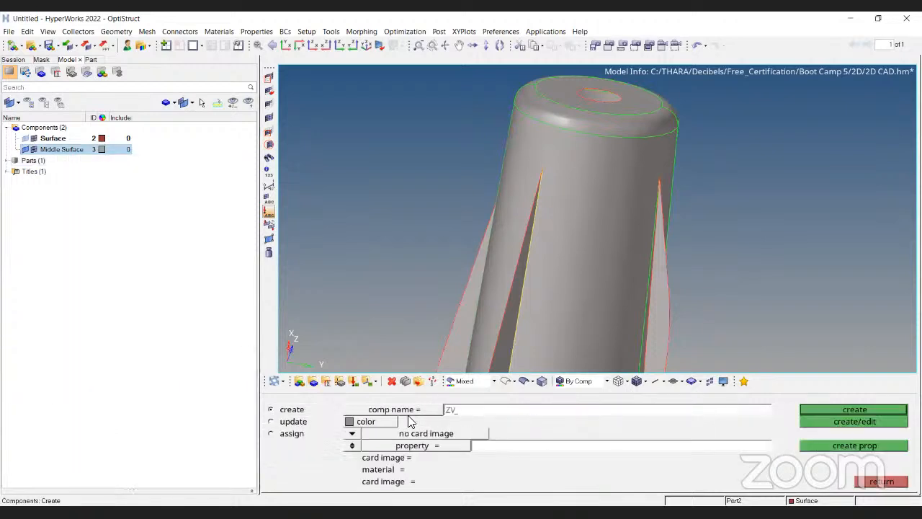
{"action": "left_click", "coordinate": [396, 425]}
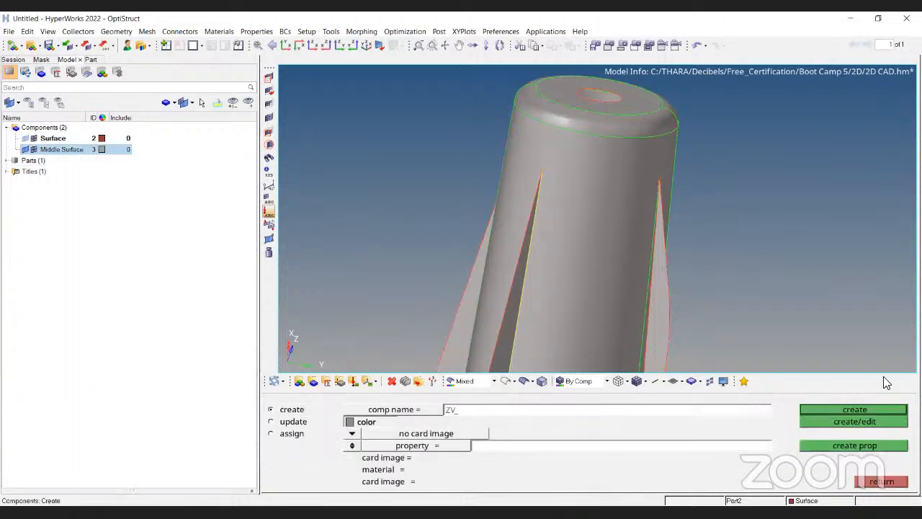
{"action": "left_click", "coordinate": [863, 417]}
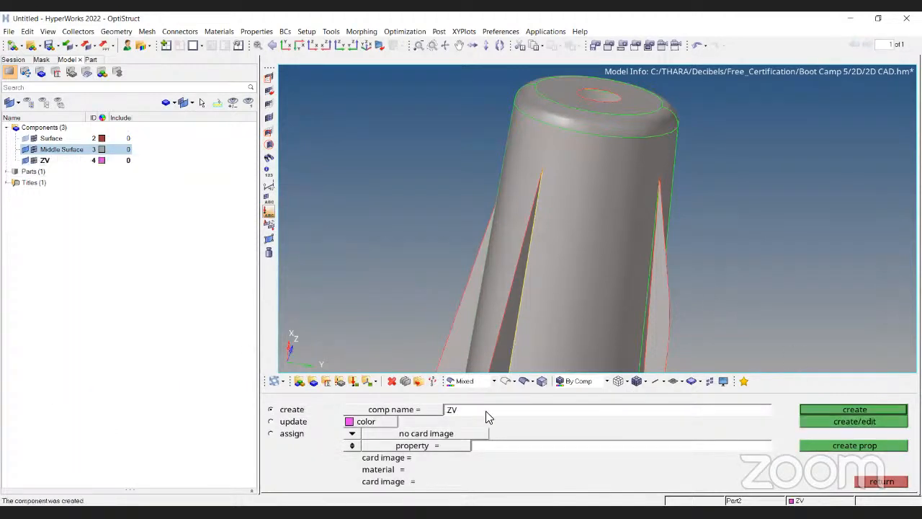
Window-select the midsurface surfaces and move them into the ZV component.
{"action": "left_click", "coordinate": [418, 382]}
{"action": "scroll", "coordinate": [493, 152], "scroll_direction": "down", "scroll_amount": 3}
{"action": "left_click", "coordinate": [353, 411]}
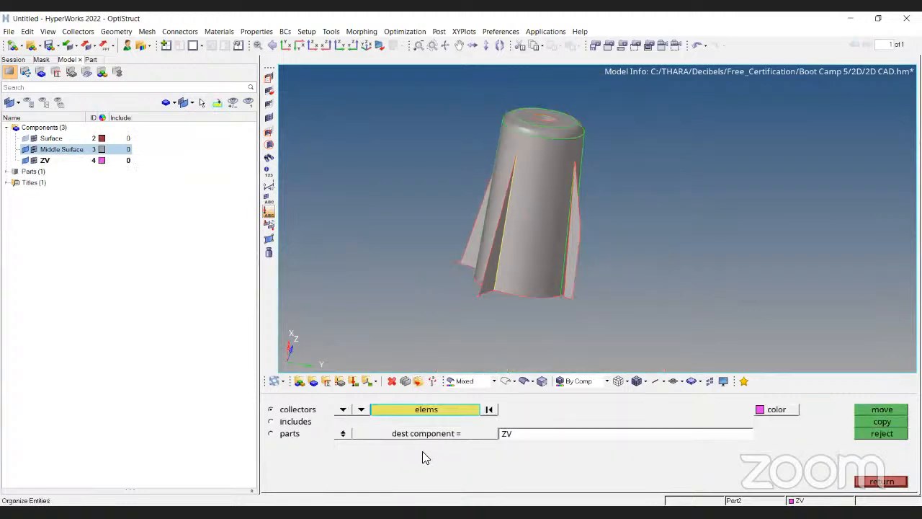
{"action": "left_click", "coordinate": [345, 454]}
{"action": "scroll", "coordinate": [447, 176], "scroll_direction": "down", "scroll_amount": 2}
{"action": "left_click_drag", "start_coordinate": [709, 338], "coordinate": [750, 366], "text": "shift"}
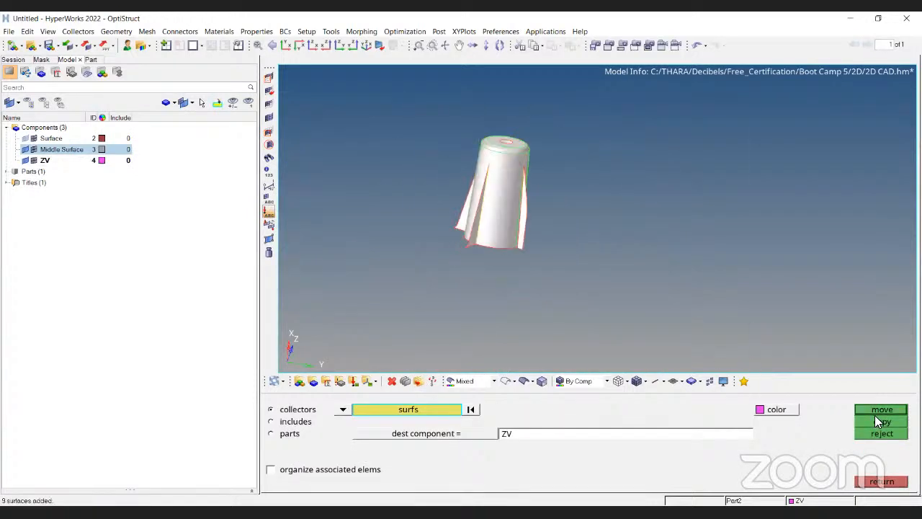
{"action": "left_click", "coordinate": [881, 410]}
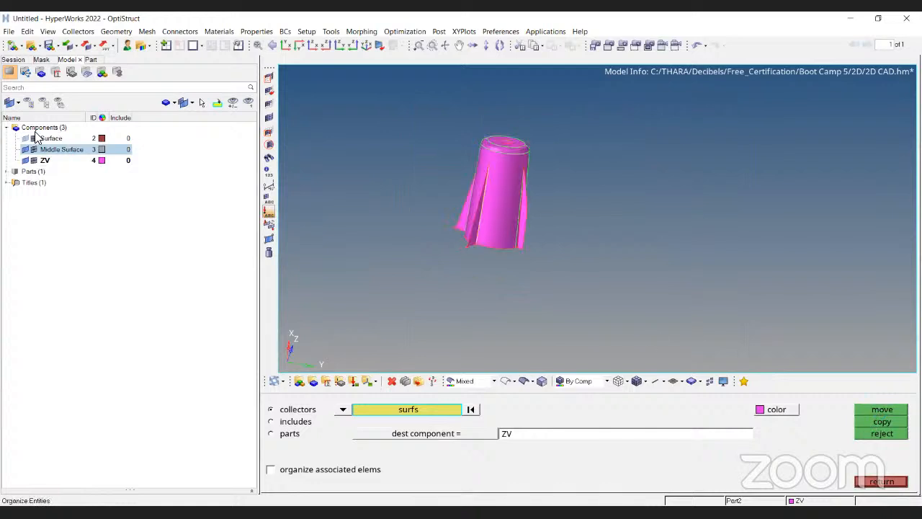
Hide the Middle Surface and ZV components and set the Auto Midsurface method to offset+planes+sweeps.
{"action": "left_click", "coordinate": [27, 149]}
{"action": "left_click", "coordinate": [26, 160]}
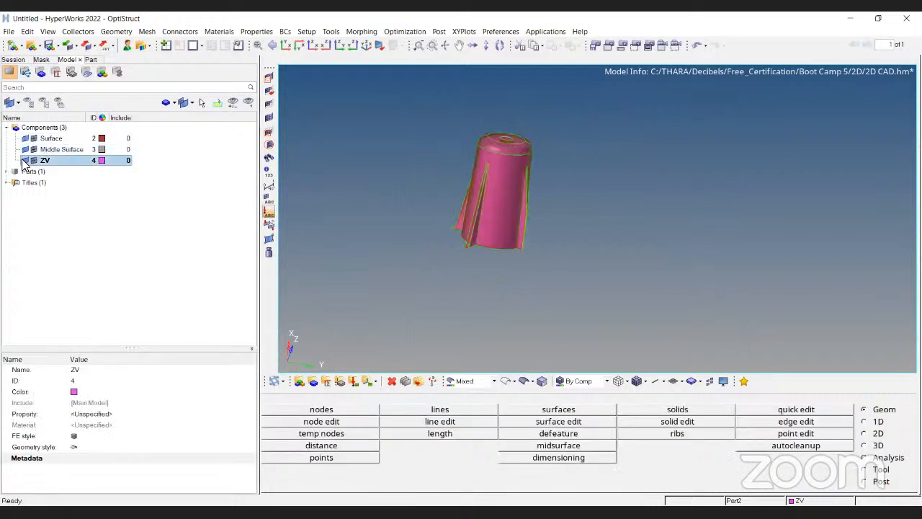
{"action": "right_click_drag", "start_coordinate": [459, 154], "coordinate": [466, 169], "text": "ctrl"}
{"action": "left_click", "coordinate": [547, 447]}
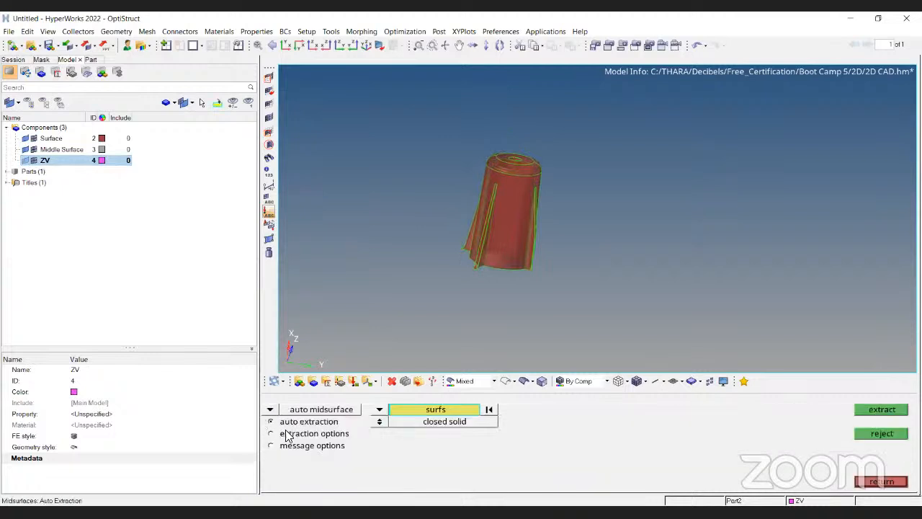
{"action": "left_click", "coordinate": [291, 435]}
{"action": "left_click", "coordinate": [380, 410]}
{"action": "left_click", "coordinate": [368, 421]}
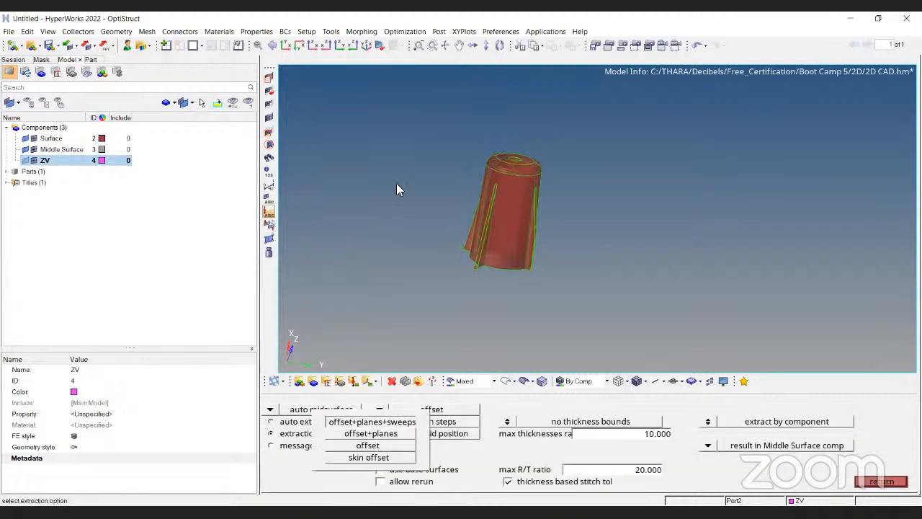
Window-select all boss surfaces and extract the midsurface with the offset+planes+sweeps method.
{"action": "left_click", "coordinate": [271, 421]}
{"action": "left_click_drag", "start_coordinate": [420, 214], "coordinate": [442, 177], "text": "ctrl"}
{"action": "left_click_drag", "start_coordinate": [376, 170], "coordinate": [598, 317], "text": "shift"}
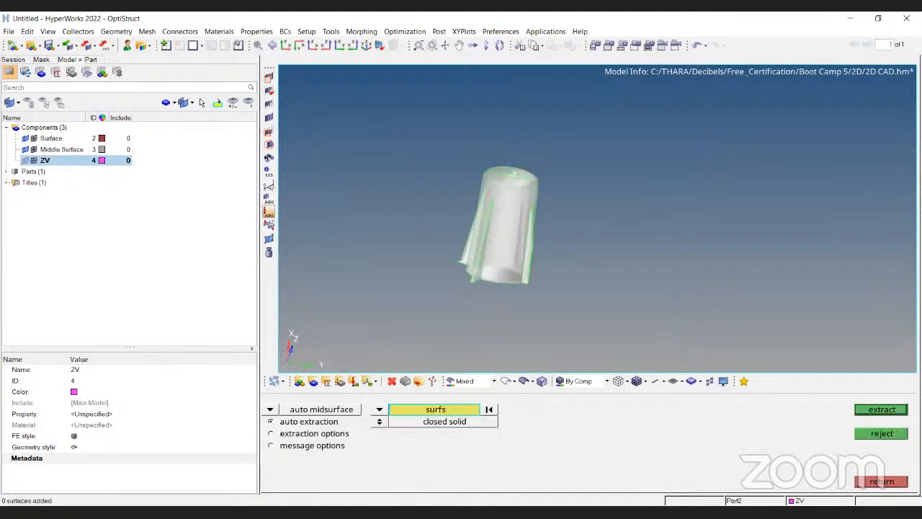
{"action": "left_click", "coordinate": [886, 412]}
{"action": "left_click", "coordinate": [617, 459]}
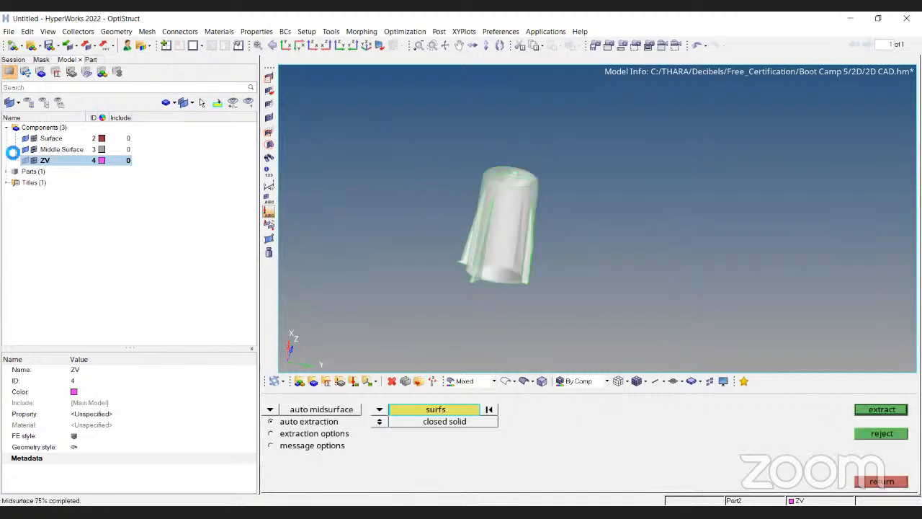
Hide the original Surface component, show ZV and inspect both midsurfaces around the boss top.
{"action": "left_click", "coordinate": [26, 138]}
{"action": "left_click", "coordinate": [25, 161]}
{"action": "scroll", "coordinate": [393, 199], "scroll_direction": "up", "scroll_amount": 3, "text": "ctrl"}
{"action": "scroll", "coordinate": [490, 193], "scroll_direction": "up", "scroll_amount": 4, "text": "ctrl"}
{"action": "left_click_drag", "start_coordinate": [523, 156], "coordinate": [410, 211], "text": "ctrl"}
{"action": "scroll", "coordinate": [640, 138], "scroll_direction": "up", "scroll_amount": 4, "text": "ctrl"}
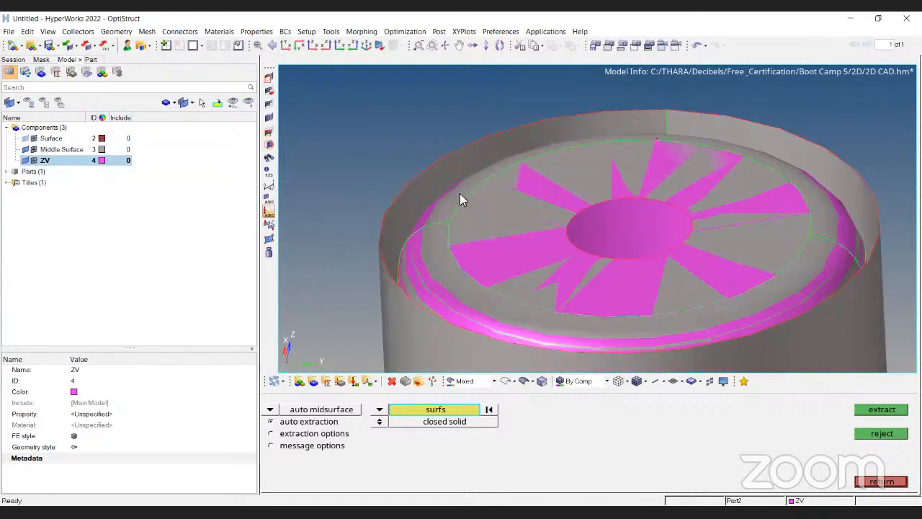
{"action": "scroll", "coordinate": [460, 193], "scroll_direction": "down", "scroll_amount": 4, "text": "ctrl"}
{"action": "scroll", "coordinate": [455, 180], "scroll_direction": "up", "scroll_amount": 4, "text": "ctrl"}
{"action": "scroll", "coordinate": [536, 274], "scroll_direction": "down", "scroll_amount": 3, "text": "ctrl"}
{"action": "left_click_drag", "start_coordinate": [599, 280], "coordinate": [475, 151], "text": "ctrl"}
{"action": "left_click_drag", "start_coordinate": [704, 171], "coordinate": [268, 178], "text": "ctrl"}
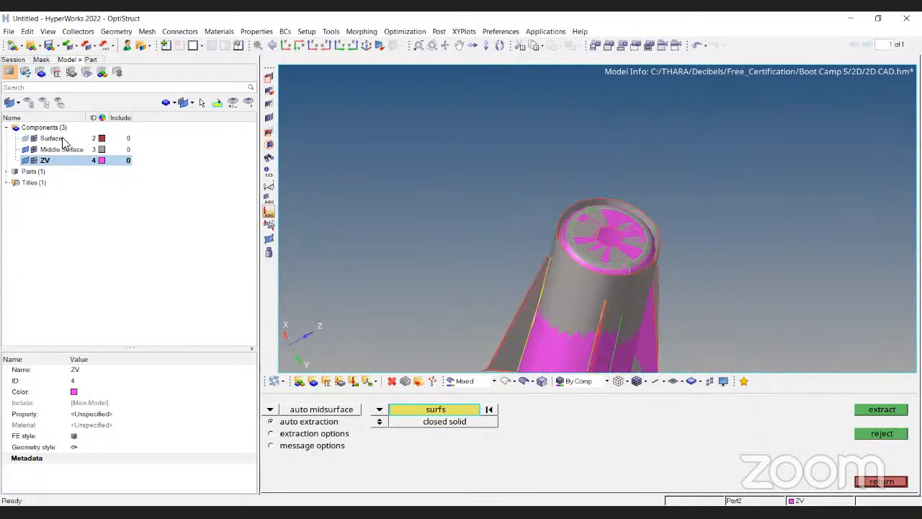
Toggle between the ZV and Middle Surface components to compare the two midsurfaces, and leave the midsurface panel.
{"action": "left_click", "coordinate": [26, 160]}
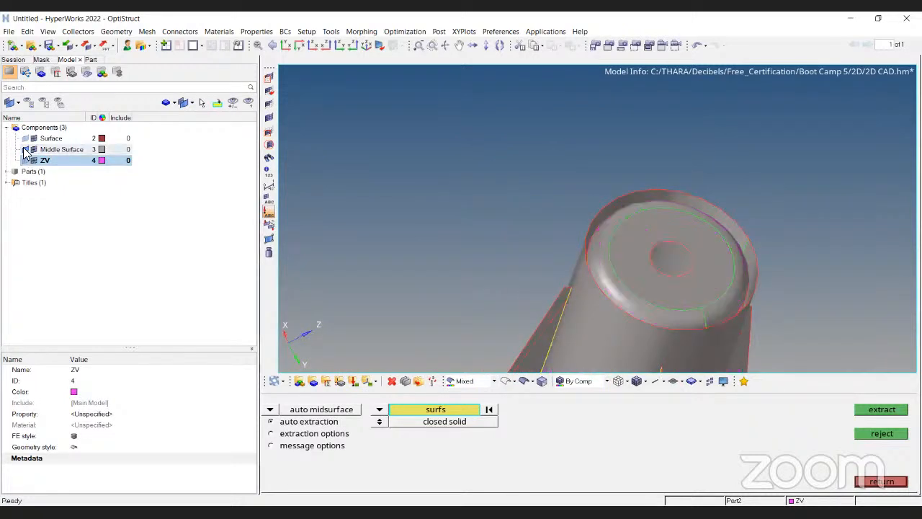
{"action": "left_click", "coordinate": [26, 149]}
{"action": "left_click", "coordinate": [26, 160]}
{"action": "scroll", "coordinate": [560, 144], "scroll_direction": "down", "scroll_amount": 5, "text": "ctrl"}
{"action": "left_click_drag", "start_coordinate": [739, 257], "coordinate": [598, 148], "text": "ctrl"}
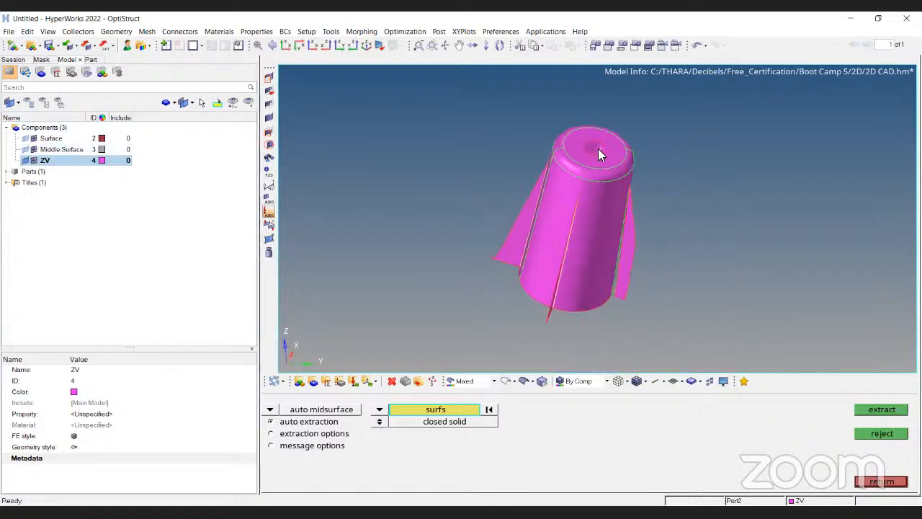
{"action": "scroll", "coordinate": [598, 148], "scroll_direction": "up", "scroll_amount": 3}
{"action": "scroll", "coordinate": [487, 164], "scroll_direction": "down", "scroll_amount": 3}
{"action": "left_click_drag", "start_coordinate": [487, 164], "coordinate": [555, 209], "text": "ctrl"}
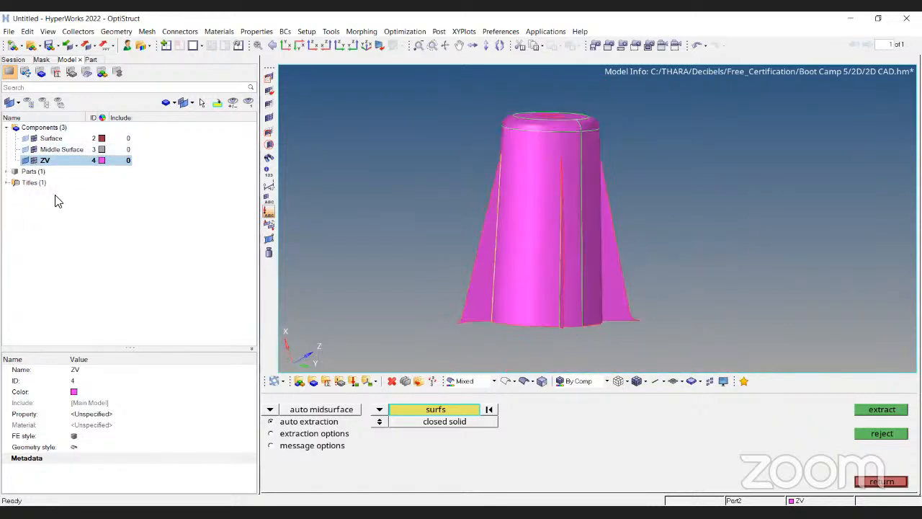
{"action": "left_click", "coordinate": [26, 160]}
{"action": "left_click", "coordinate": [25, 150]}
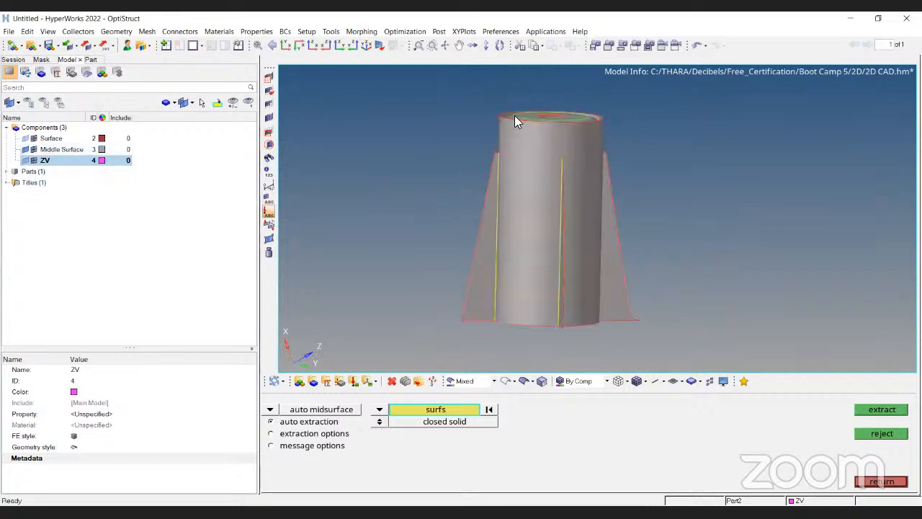
{"action": "scroll", "coordinate": [521, 116], "scroll_direction": "up", "scroll_amount": 3}
{"action": "left_click_drag", "start_coordinate": [544, 129], "coordinate": [440, 78], "text": "ctrl"}
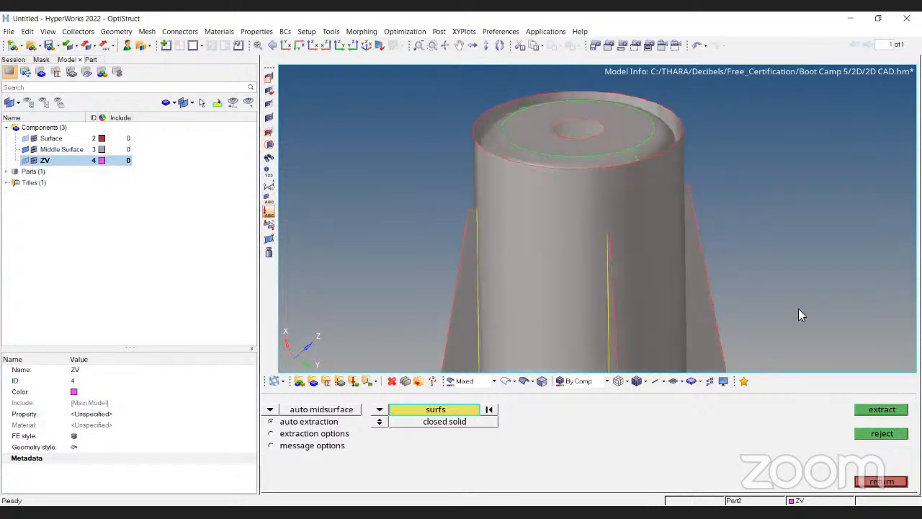
{"action": "key", "text": "Escape"}
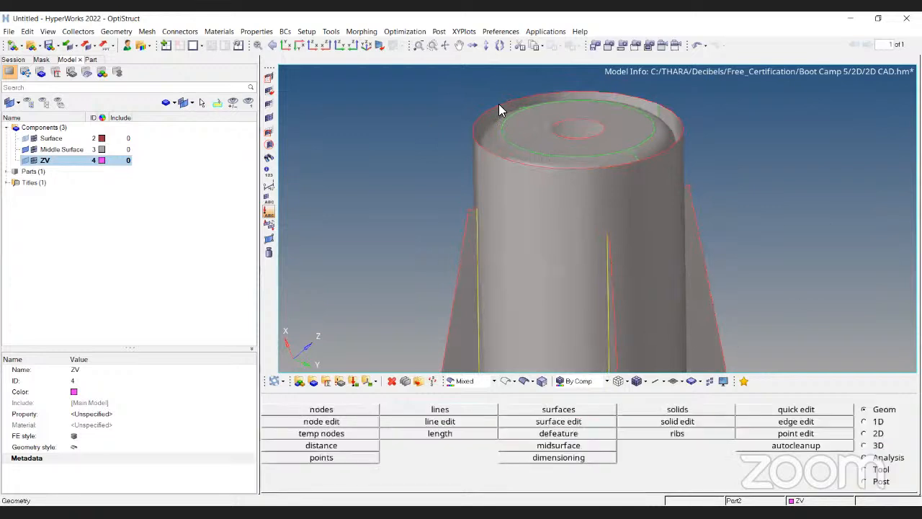
{"action": "right_click_drag", "start_coordinate": [702, 169], "coordinate": [636, 197], "text": "ctrl"}
{"action": "left_click_drag", "start_coordinate": [526, 263], "coordinate": [553, 267], "text": "ctrl"}
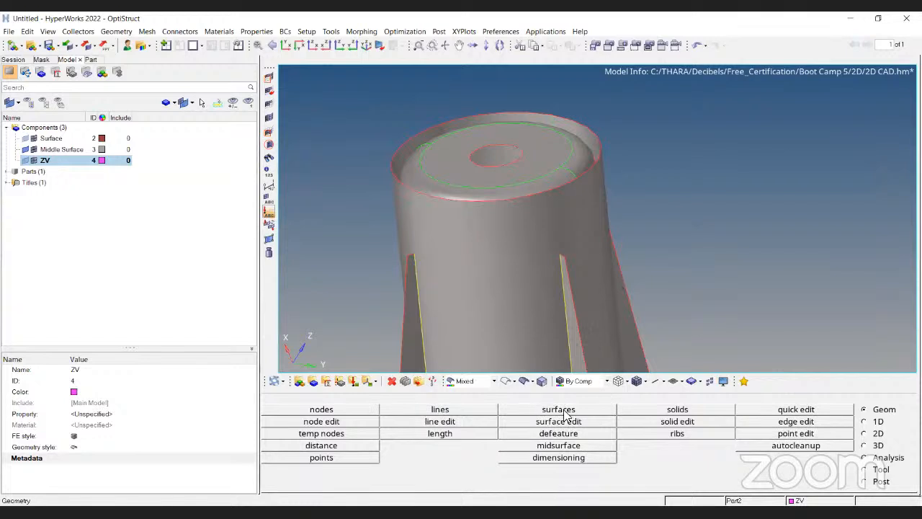
{"action": "left_click", "coordinate": [591, 422]}
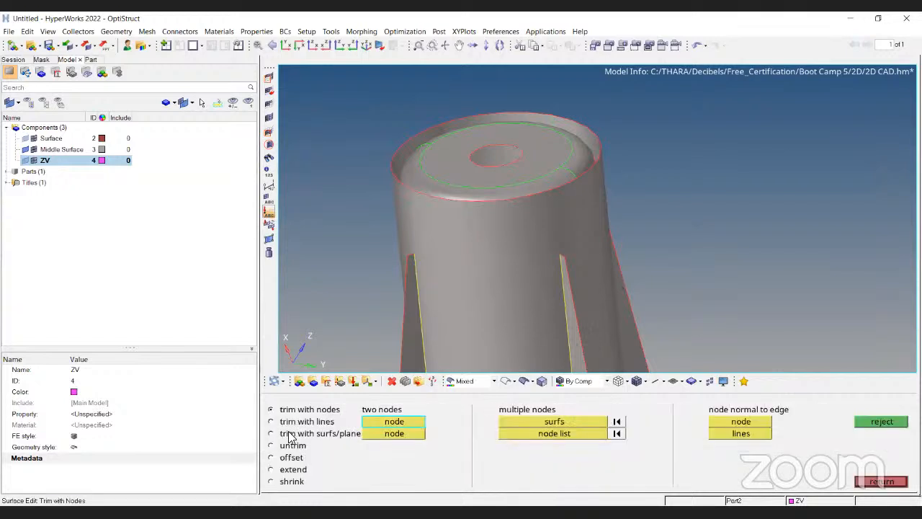
{"action": "left_click", "coordinate": [505, 424]}
{"action": "left_click", "coordinate": [324, 433]}
{"action": "left_click", "coordinate": [338, 422]}
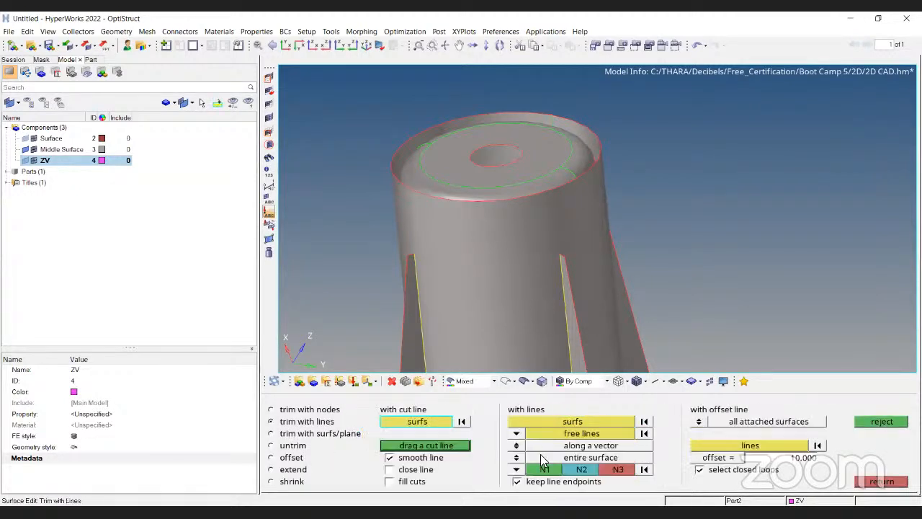
{"action": "left_click", "coordinate": [268, 186]}
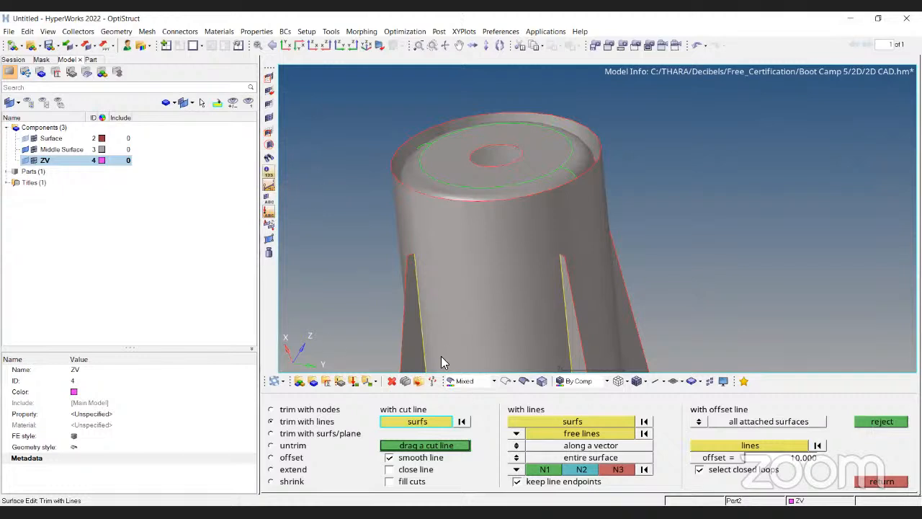
{"action": "left_click", "coordinate": [269, 172]}
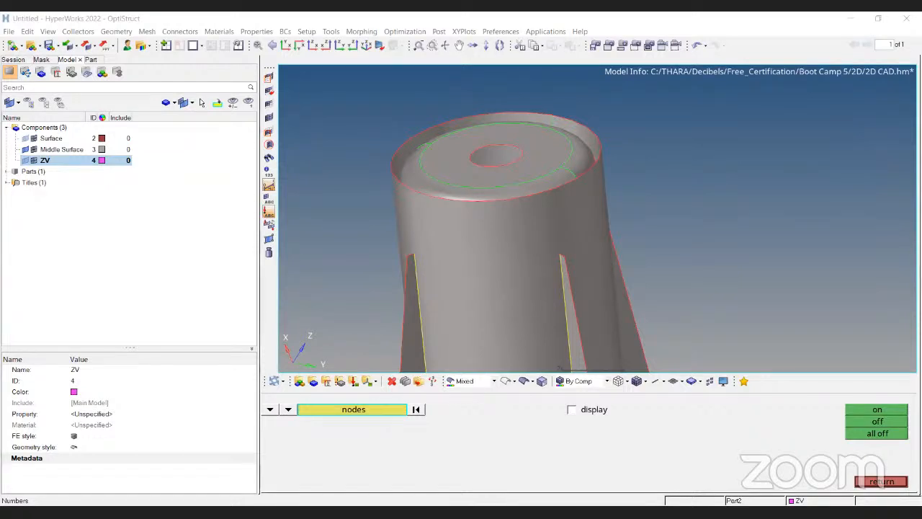
{"action": "left_click_drag", "start_coordinate": [376, 128], "coordinate": [569, 185], "text": "ctrl"}
{"action": "left_click_drag", "start_coordinate": [638, 134], "coordinate": [523, 155], "text": "ctrl"}
{"action": "scroll", "coordinate": [523, 152], "scroll_direction": "up", "scroll_amount": 5, "text": "ctrl"}
{"action": "right_click_drag", "start_coordinate": [525, 151], "coordinate": [510, 175], "text": "ctrl"}
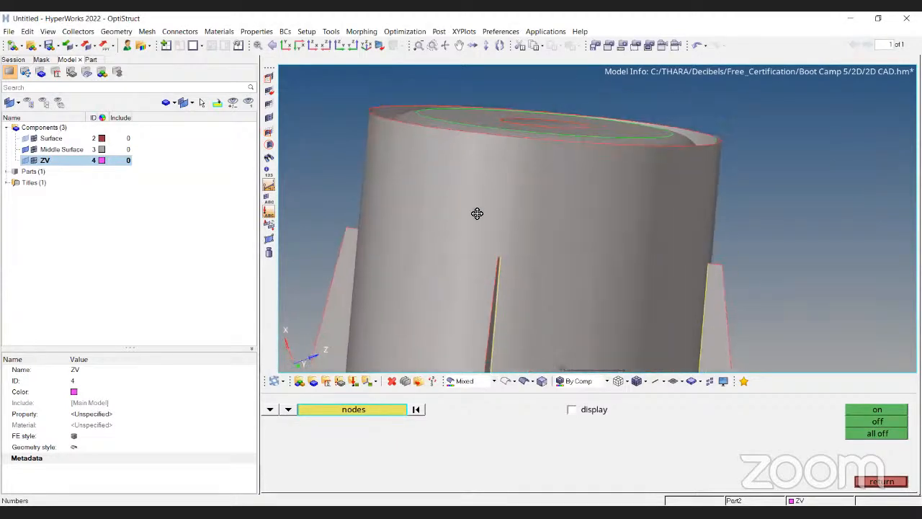
{"action": "left_click_drag", "start_coordinate": [478, 214], "coordinate": [401, 238], "text": "ctrl"}
{"action": "left_click_drag", "start_coordinate": [492, 265], "coordinate": [504, 283], "text": "ctrl"}
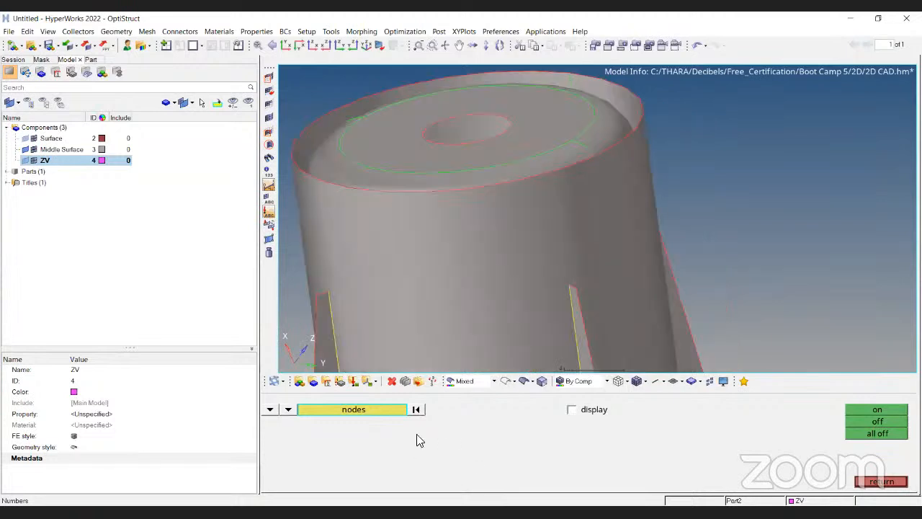
{"action": "key", "text": "shift+F9"}
{"action": "key", "text": "Escape"}
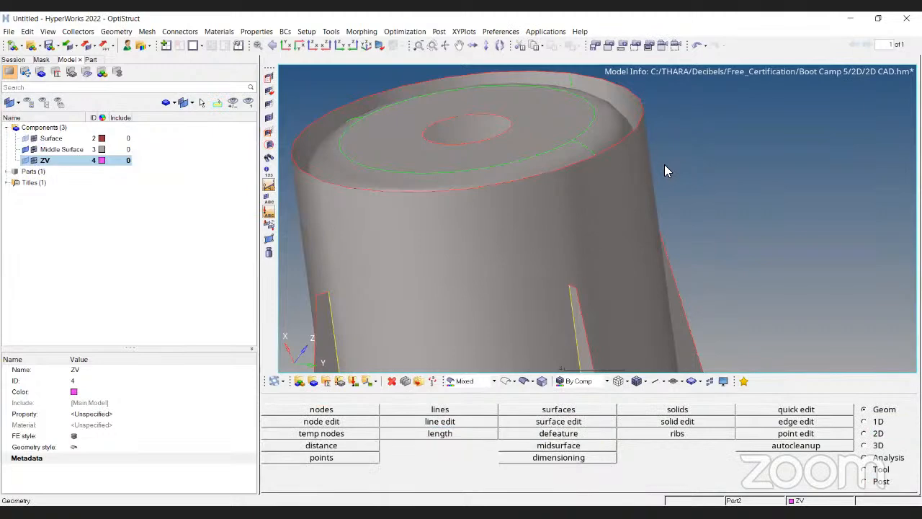
Open surface trim with lines and set the cutting lines to be projected normal to surface.
{"action": "scroll", "coordinate": [664, 164], "scroll_direction": "down", "scroll_amount": 4, "text": "ctrl"}
{"action": "left_click_drag", "start_coordinate": [606, 175], "coordinate": [625, 157], "text": "ctrl"}
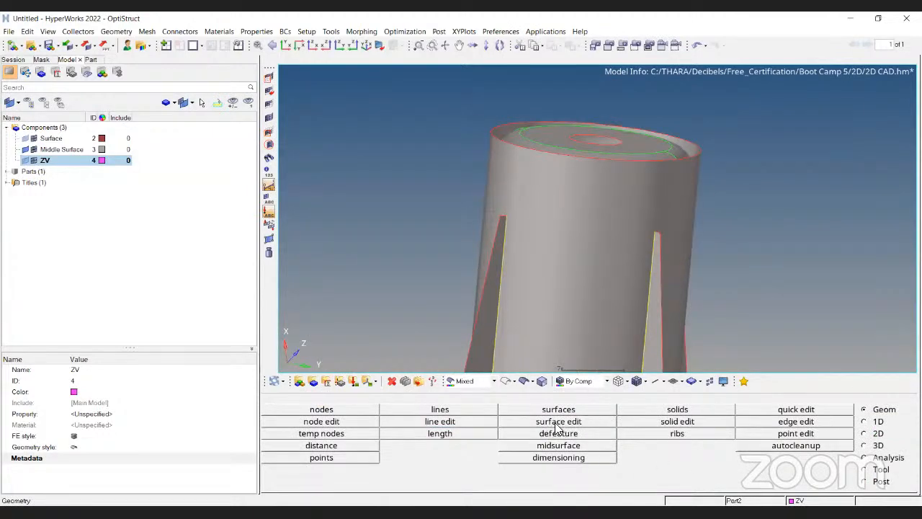
{"action": "left_click", "coordinate": [525, 423]}
{"action": "left_click", "coordinate": [507, 446]}
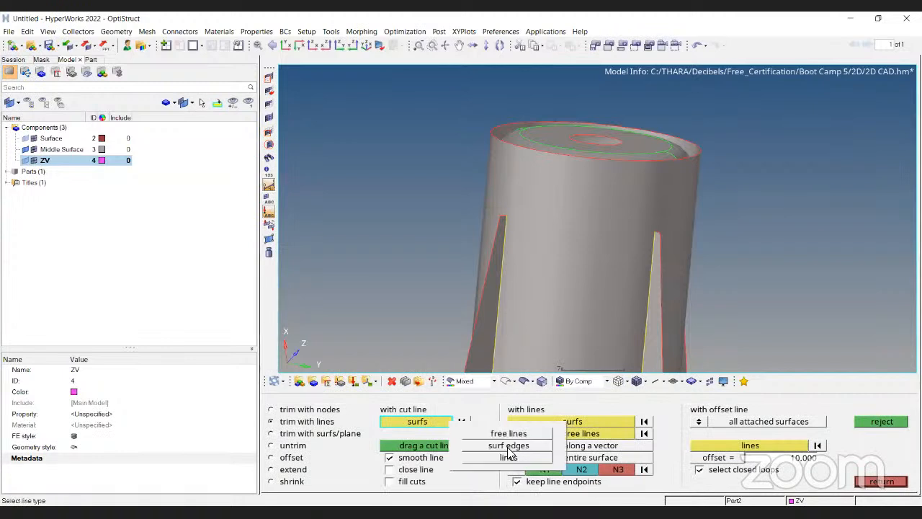
{"action": "left_click", "coordinate": [508, 459]}
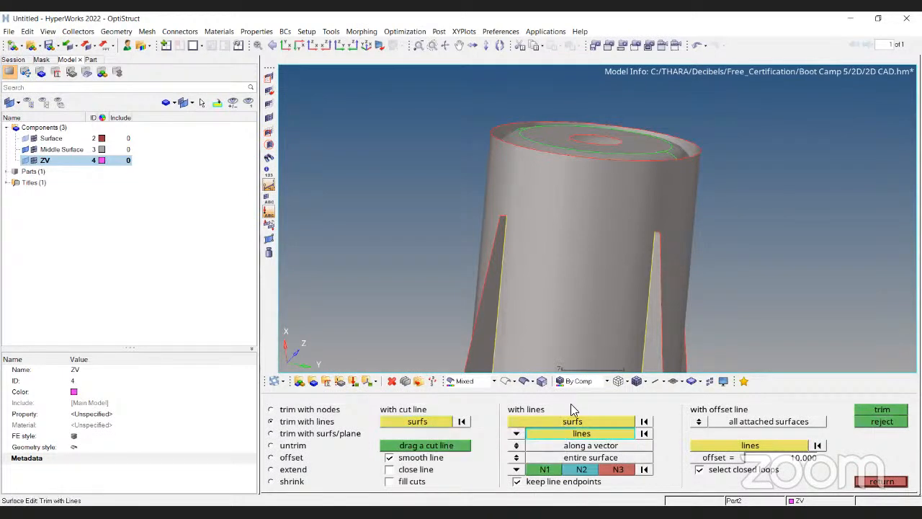
{"action": "left_click", "coordinate": [516, 458]}
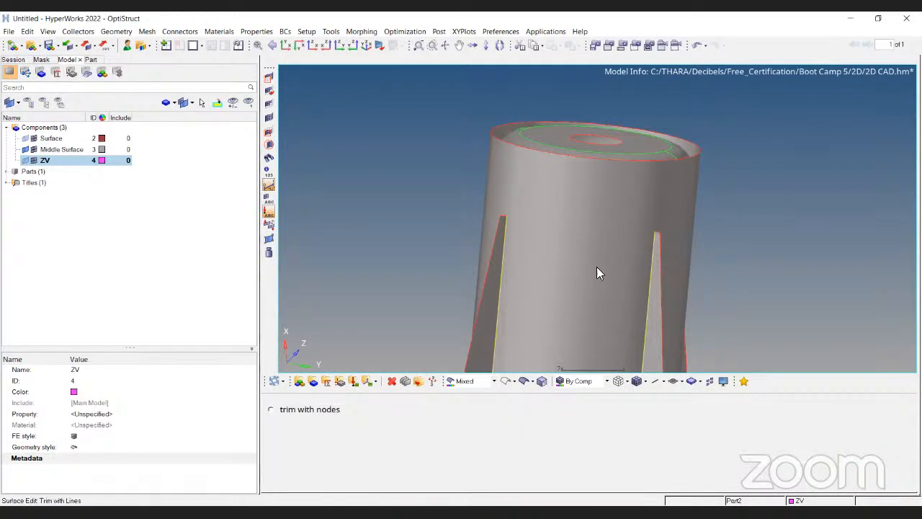
{"action": "left_click", "coordinate": [516, 433]}
{"action": "left_click", "coordinate": [513, 440]}
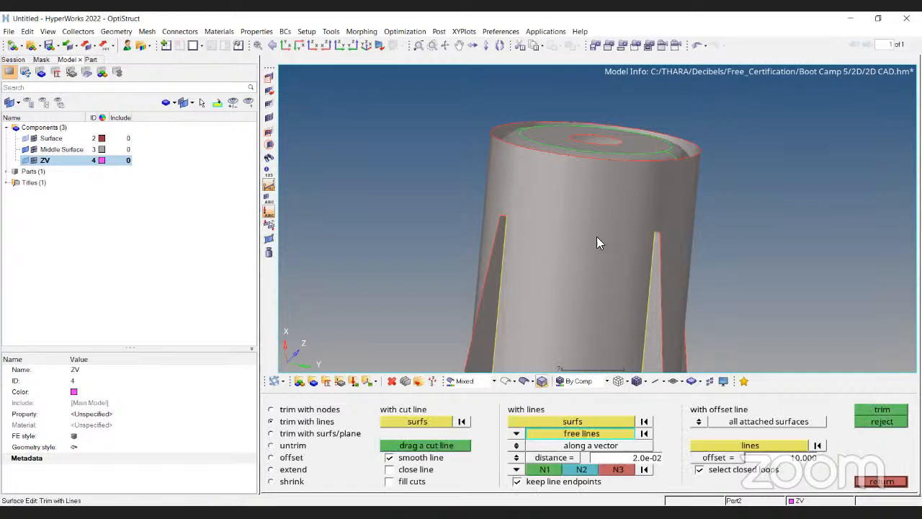
{"action": "left_click", "coordinate": [520, 445]}
{"action": "left_click", "coordinate": [516, 433]}
{"action": "left_click", "coordinate": [513, 460]}
Try trimming the boss midsurface with a circular line projected normal to surface, then clear the surface and line selections.
{"action": "scroll", "coordinate": [552, 278], "scroll_direction": "down", "scroll_amount": 3}
{"action": "left_click", "coordinate": [582, 421]}
{"action": "scroll", "coordinate": [571, 204], "scroll_direction": "up", "scroll_amount": 4, "text": "ctrl"}
{"action": "mouse_move", "coordinate": [571, 204]}
{"action": "left_mouse_down", "text": "ctrl"}
{"action": "mouse_move", "coordinate": [596, 119]}
{"action": "mouse_move", "coordinate": [589, 232]}
{"action": "mouse_move", "coordinate": [574, 209]}
{"action": "left_mouse_up", "text": "ctrl"}
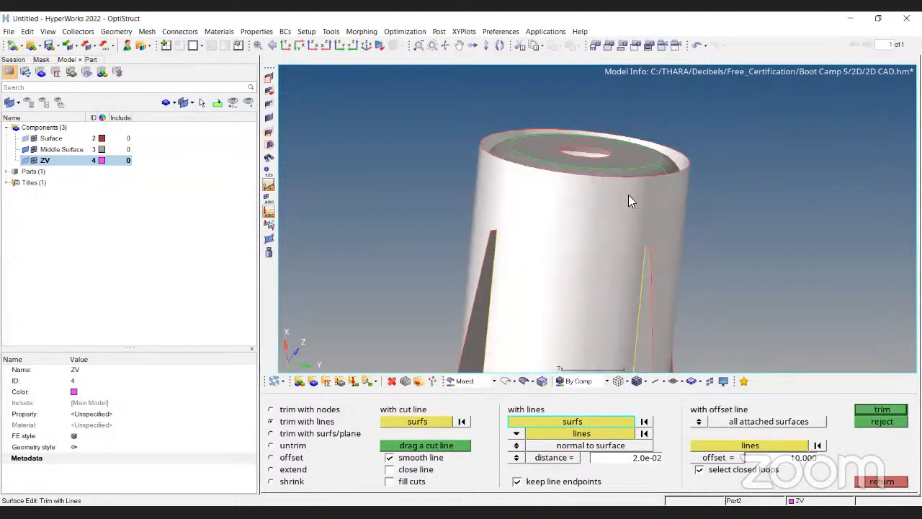
{"action": "scroll", "coordinate": [529, 169], "scroll_direction": "up", "scroll_amount": 3, "text": "ctrl"}
{"action": "right_click_drag", "start_coordinate": [517, 210], "coordinate": [500, 275], "text": "ctrl"}
{"action": "mouse_move", "coordinate": [759, 219]}
{"action": "left_mouse_down", "text": "ctrl"}
{"action": "mouse_move", "coordinate": [727, 216]}
{"action": "mouse_move", "coordinate": [731, 203]}
{"action": "mouse_move", "coordinate": [771, 218]}
{"action": "left_mouse_up", "text": "ctrl"}
{"action": "right_click_drag", "start_coordinate": [566, 254], "coordinate": [733, 179], "text": "ctrl"}
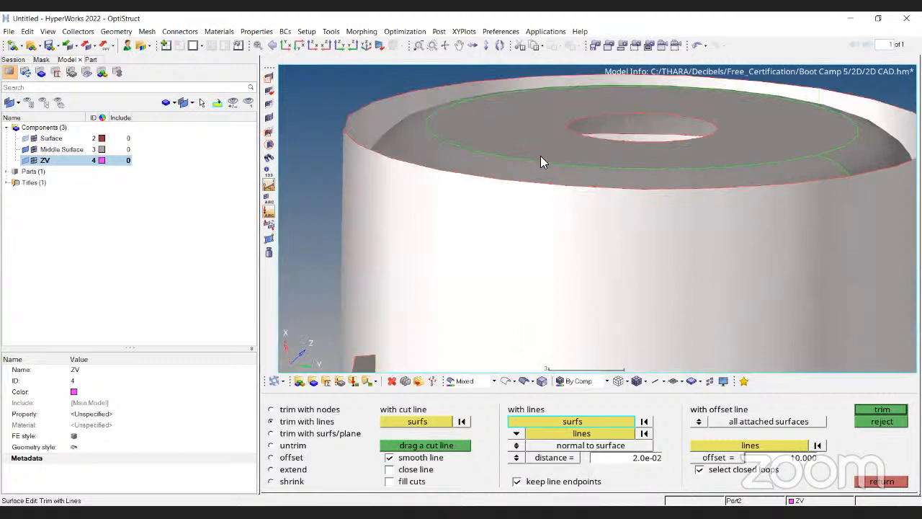
{"action": "scroll", "coordinate": [505, 166], "scroll_direction": "down", "scroll_amount": 3, "text": "ctrl"}
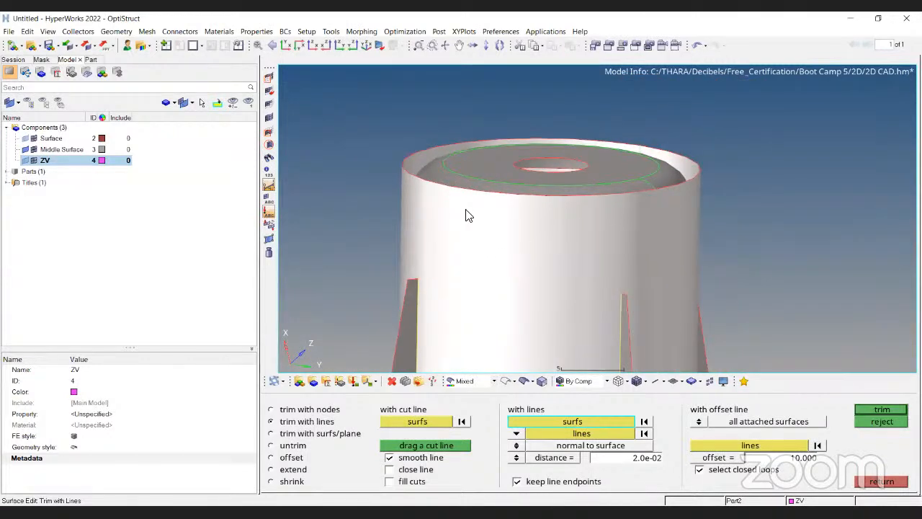
{"action": "left_click", "coordinate": [610, 434]}
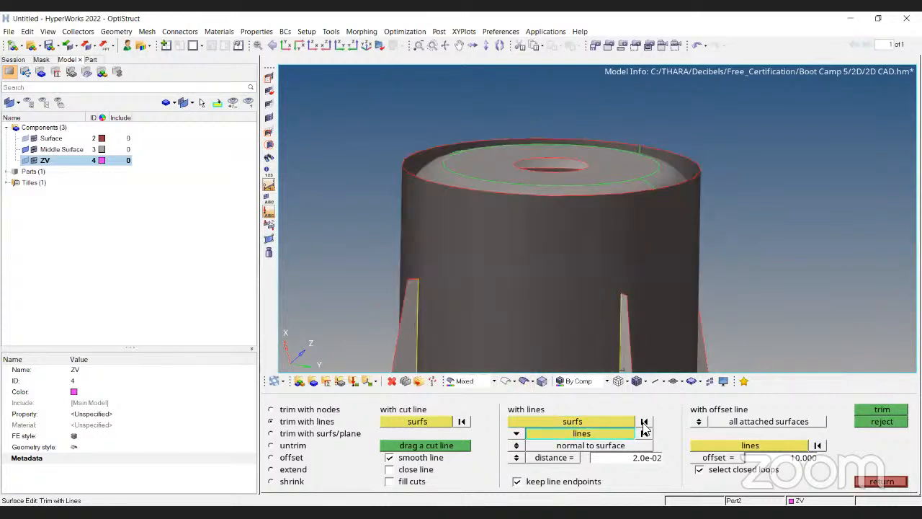
{"action": "left_click", "coordinate": [505, 381]}
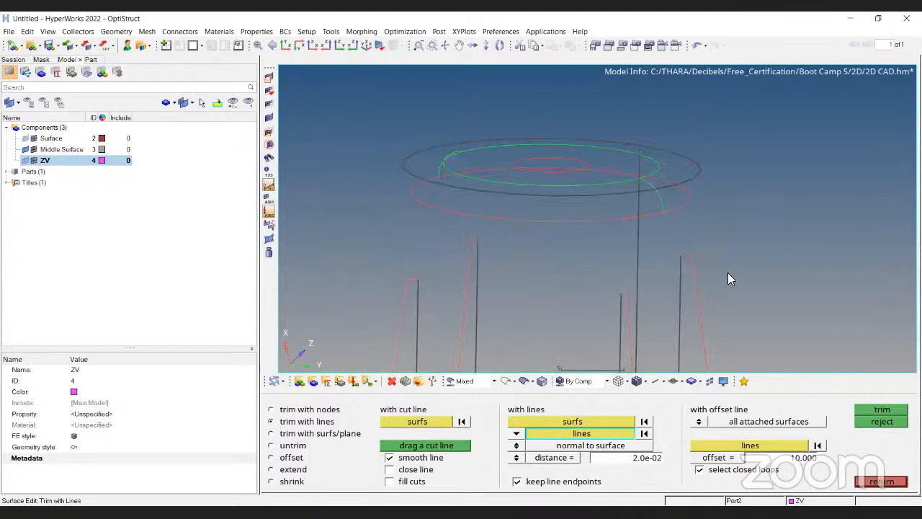
{"action": "left_click", "coordinate": [678, 195]}
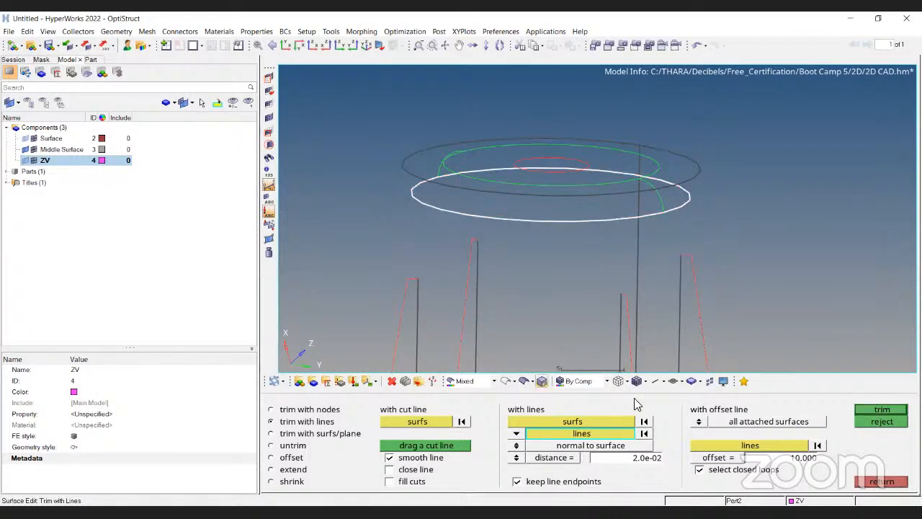
{"action": "left_click", "coordinate": [884, 410]}
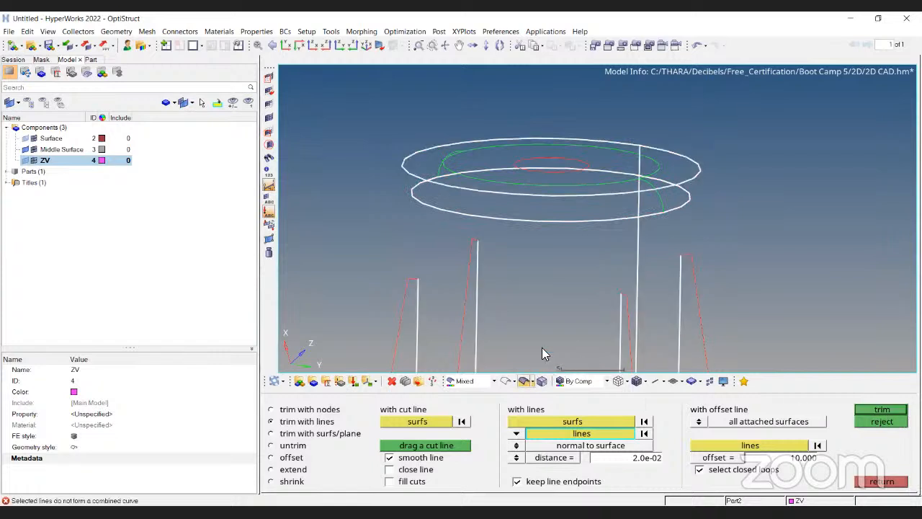
{"action": "left_click", "coordinate": [534, 376]}
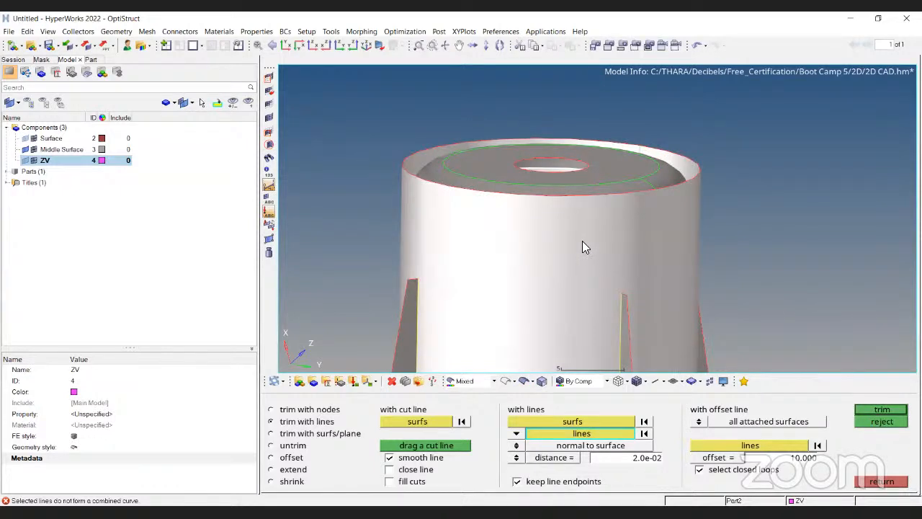
{"action": "left_click", "coordinate": [643, 434]}
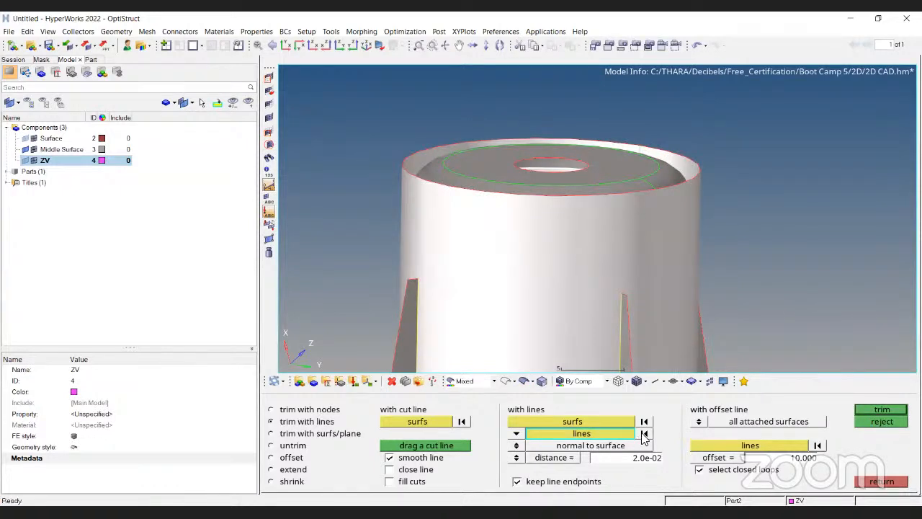
{"action": "left_click", "coordinate": [643, 422]}
Select the boss midsurfaces and pick the inner circle arcs on the top face as cutting lines.
{"action": "left_click", "coordinate": [506, 381]}
{"action": "left_click", "coordinate": [524, 380]}
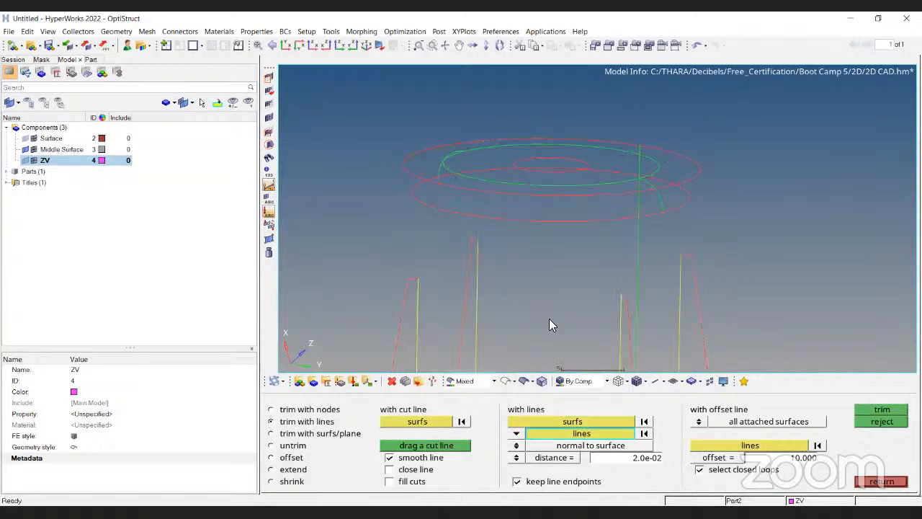
{"action": "scroll", "coordinate": [572, 212], "scroll_direction": "down", "scroll_amount": 4}
{"action": "left_click", "coordinate": [630, 420]}
{"action": "left_click", "coordinate": [571, 225]}
{"action": "left_click_drag", "start_coordinate": [570, 225], "coordinate": [533, 179], "text": "ctrl"}
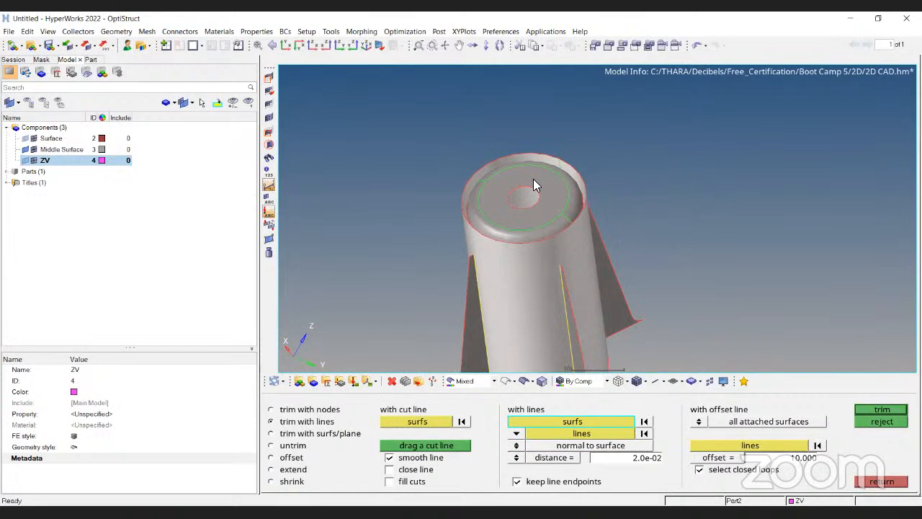
{"action": "scroll", "coordinate": [533, 179], "scroll_direction": "up", "scroll_amount": 5}
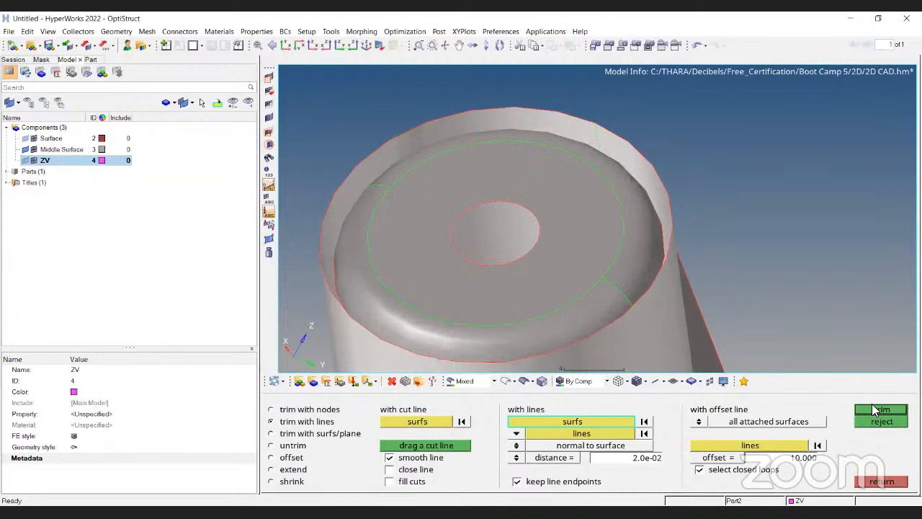
{"action": "left_click", "coordinate": [875, 409]}
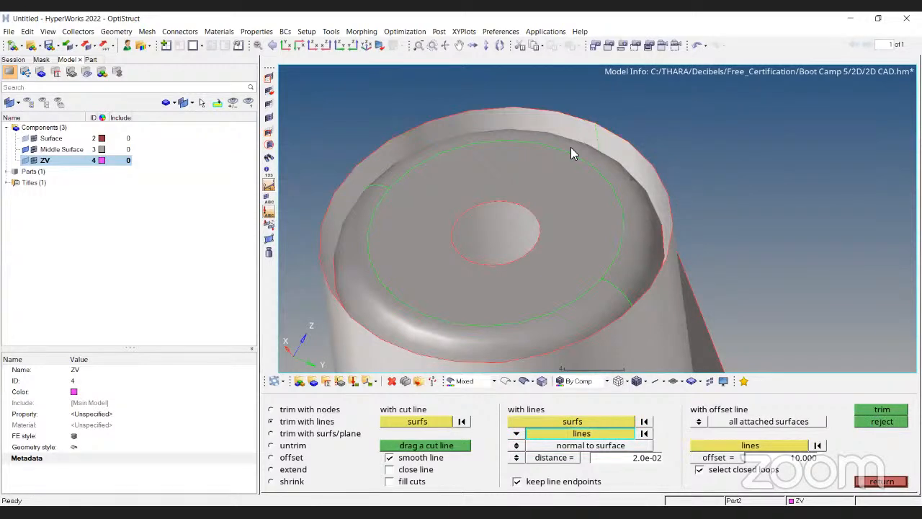
{"action": "left_click", "coordinate": [602, 282]}
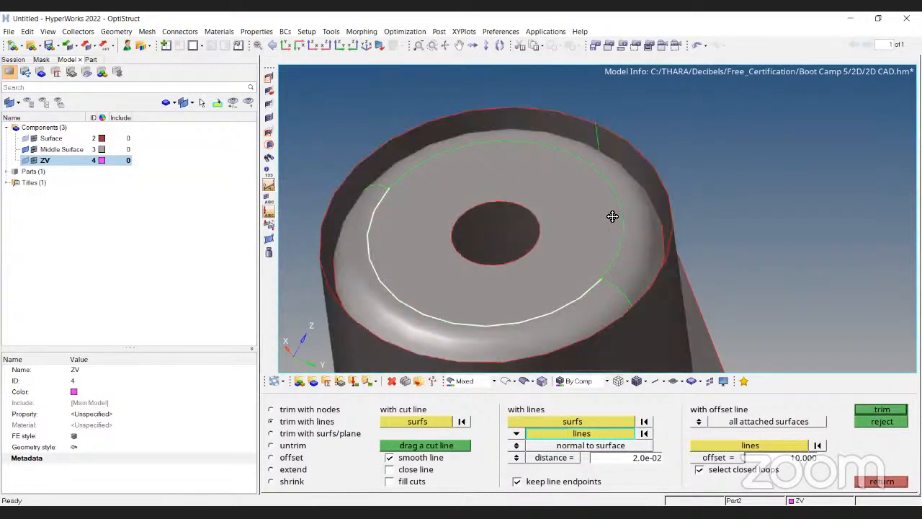
{"action": "left_click", "coordinate": [612, 216]}
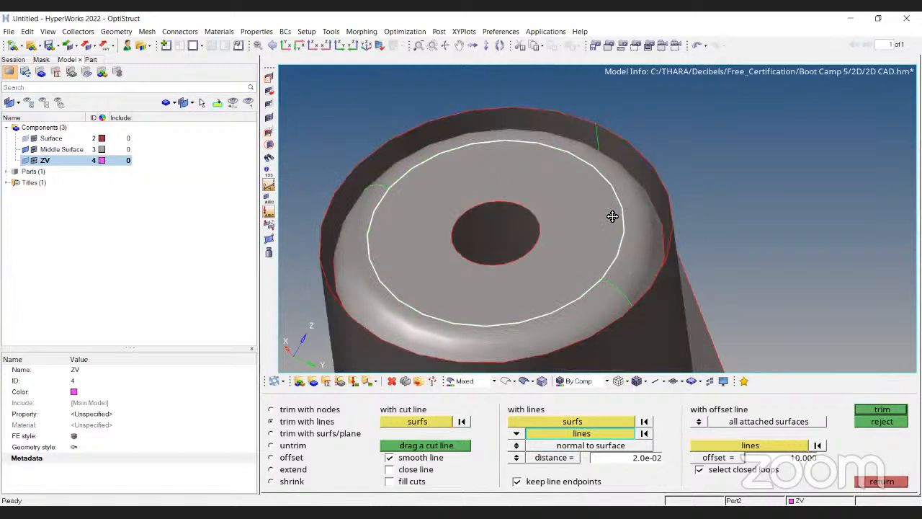
{"action": "left_click_drag", "start_coordinate": [449, 144], "coordinate": [875, 405], "text": "ctrl"}
Add the outer top rim lines as cutting lines and trim the midsurface with them.
{"action": "scroll", "coordinate": [476, 438], "scroll_direction": "down", "scroll_amount": 3, "text": "ctrl"}
{"action": "scroll", "coordinate": [527, 180], "scroll_direction": "up", "scroll_amount": 5, "text": "ctrl"}
{"action": "left_click_drag", "start_coordinate": [527, 176], "coordinate": [554, 248], "text": "ctrl"}
{"action": "left_click_drag", "start_coordinate": [759, 190], "coordinate": [637, 219], "text": "ctrl"}
{"action": "left_click_drag", "start_coordinate": [608, 283], "coordinate": [583, 281], "text": "ctrl"}
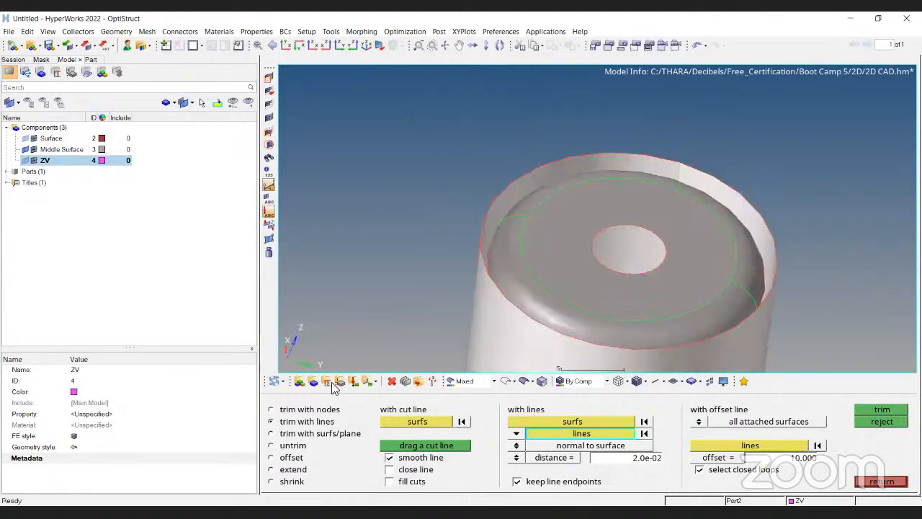
{"action": "scroll", "coordinate": [544, 319], "scroll_direction": "down", "scroll_amount": 3, "text": "ctrl"}
{"action": "left_click_drag", "start_coordinate": [606, 261], "coordinate": [407, 442], "text": "ctrl"}
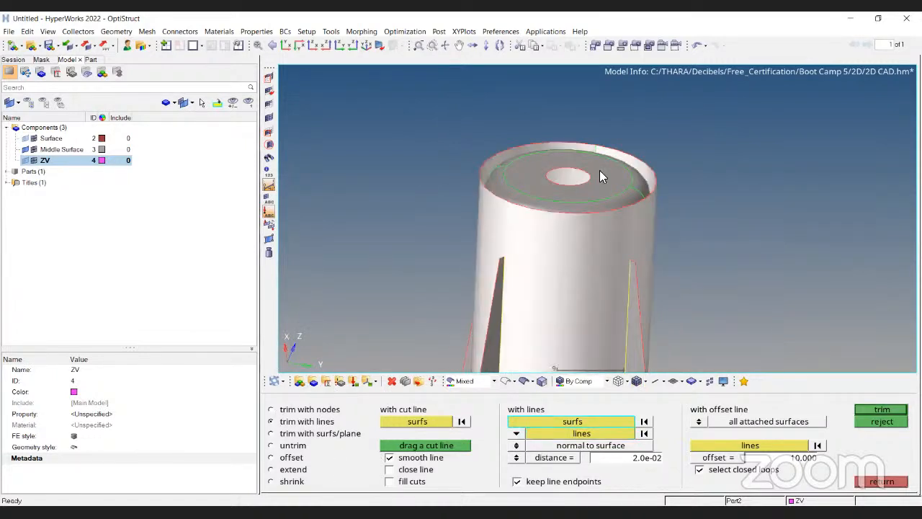
{"action": "left_click", "coordinate": [621, 285]}
{"action": "middle_click", "coordinate": [621, 285]}
{"action": "scroll", "coordinate": [637, 247], "scroll_direction": "up", "scroll_amount": 3, "text": "ctrl"}
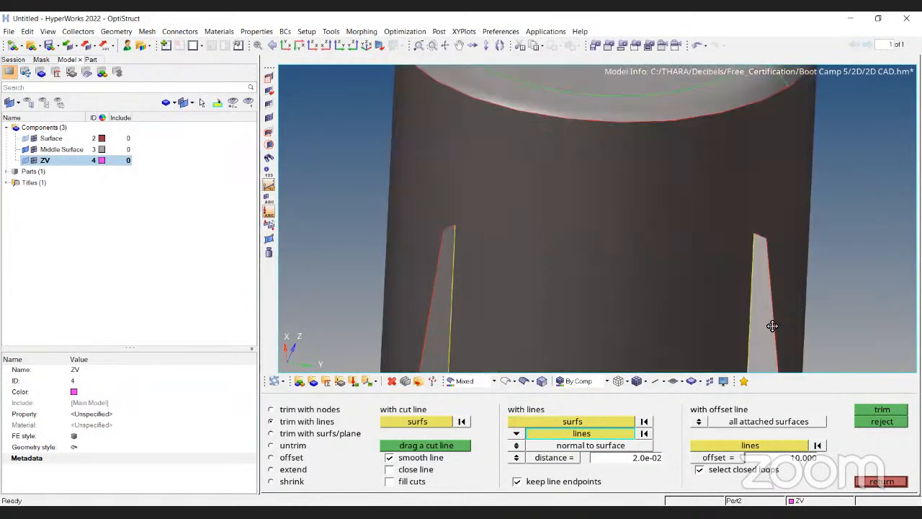
{"action": "left_click", "coordinate": [506, 381]}
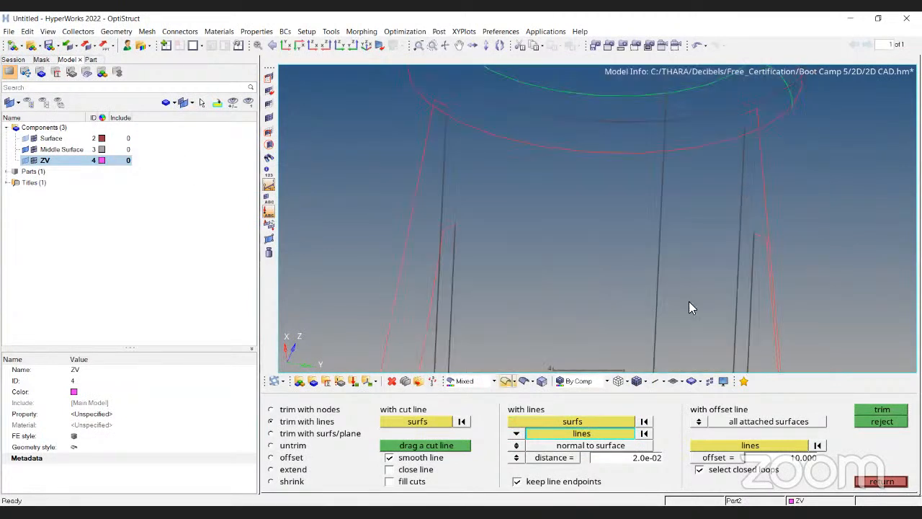
{"action": "right_click_drag", "start_coordinate": [665, 291], "coordinate": [657, 348], "text": "ctrl"}
{"action": "left_click", "coordinate": [657, 208]}
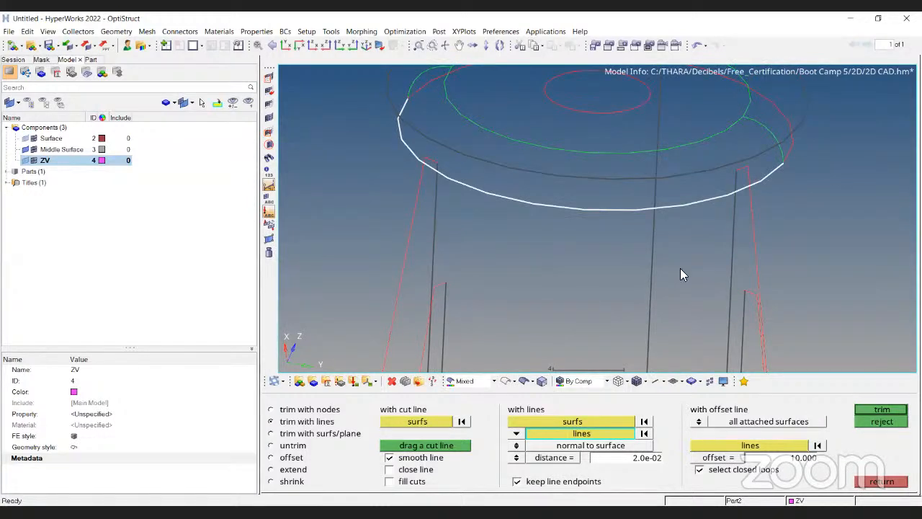
{"action": "right_click_drag", "start_coordinate": [680, 268], "coordinate": [685, 338], "text": "ctrl"}
{"action": "left_click", "coordinate": [690, 246]}
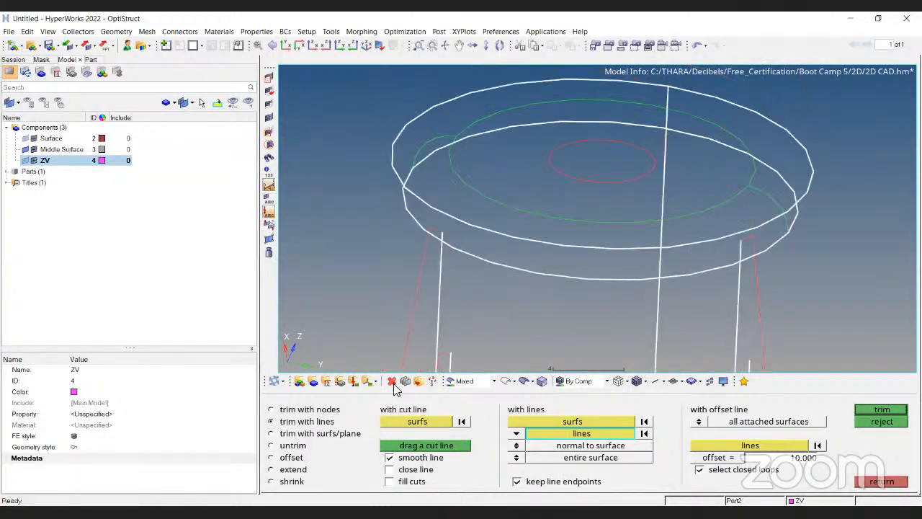
{"action": "middle_click", "coordinate": [661, 224]}
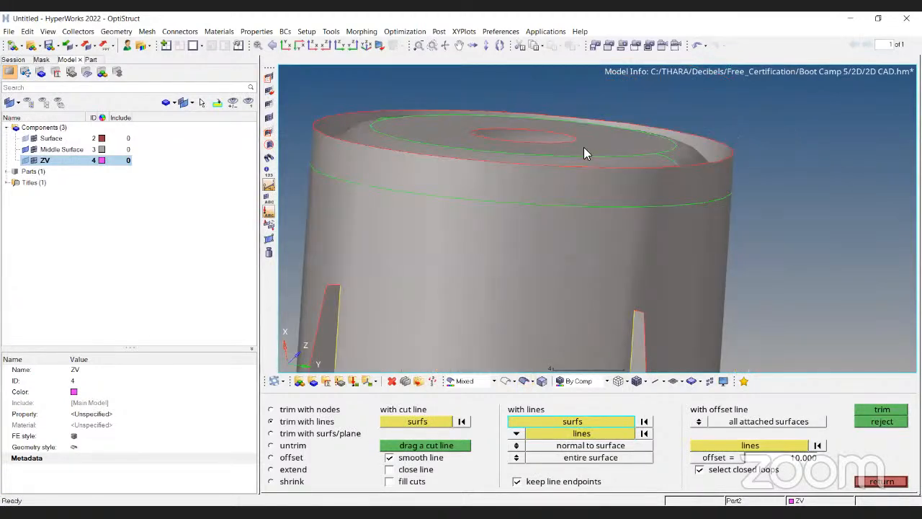
Open the delete surfaces tool and inspect the trimmed edges around the boss top.
{"action": "left_click_drag", "start_coordinate": [567, 212], "coordinate": [563, 214], "text": "ctrl"}
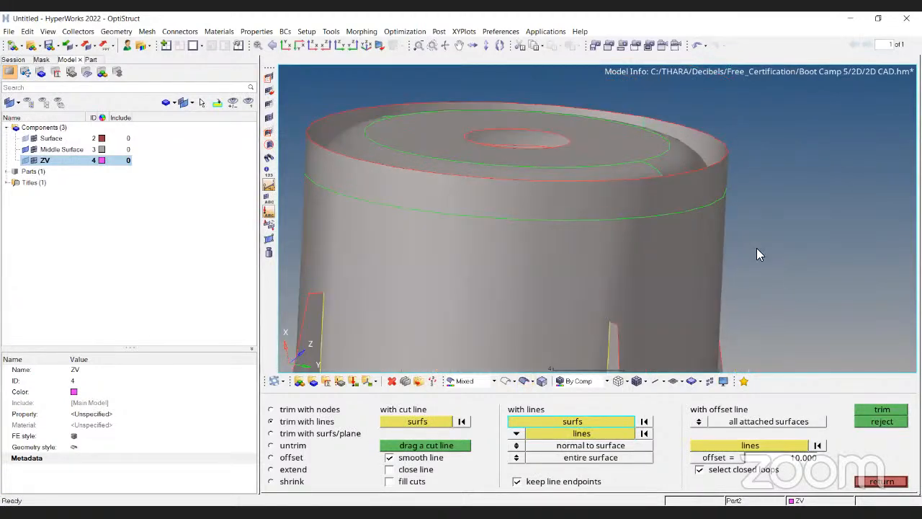
{"action": "scroll", "coordinate": [757, 248], "scroll_direction": "down", "scroll_amount": 3}
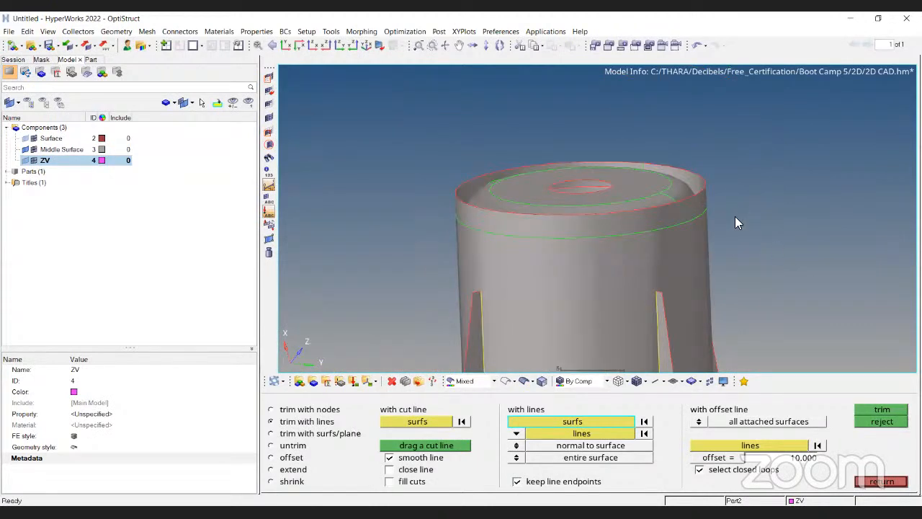
{"action": "left_click_drag", "start_coordinate": [735, 216], "coordinate": [777, 248], "text": "ctrl"}
{"action": "scroll", "coordinate": [777, 248], "scroll_direction": "up", "scroll_amount": 3}
{"action": "key", "text": "F2"}
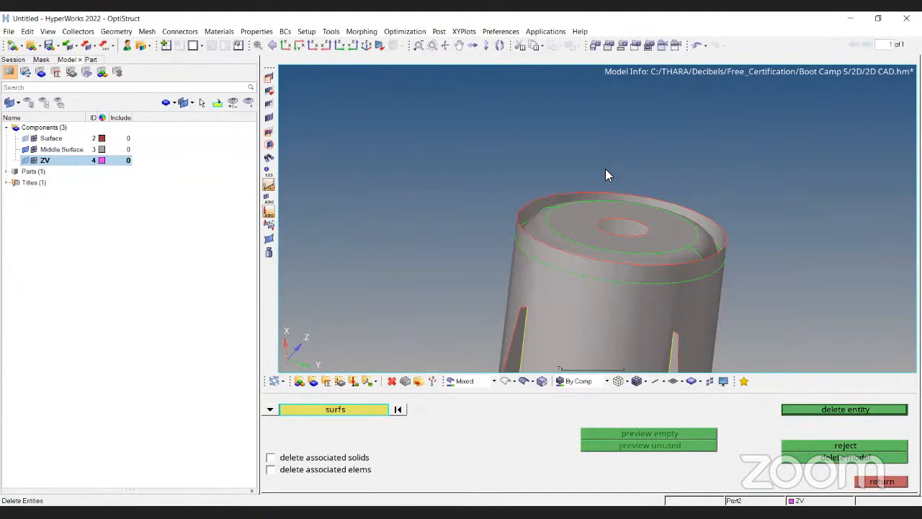
{"action": "scroll", "coordinate": [606, 170], "scroll_direction": "up", "scroll_amount": 3}
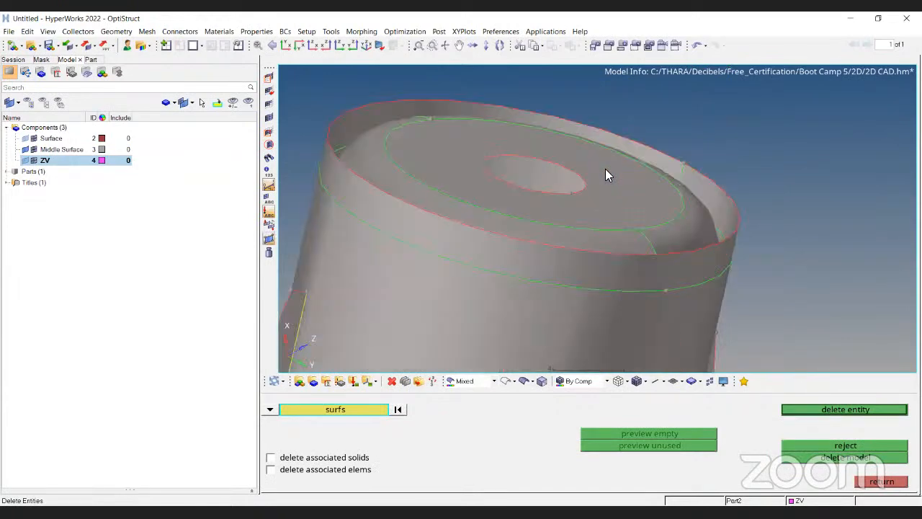
{"action": "key", "text": "F11"}
{"action": "scroll", "coordinate": [605, 173], "scroll_direction": "up", "scroll_amount": 3}
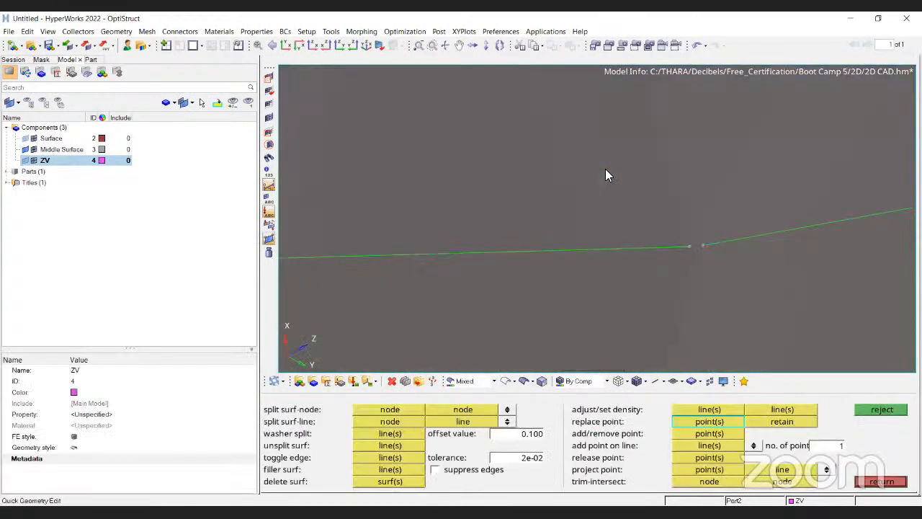
{"action": "key", "text": "F2"}
{"action": "scroll", "coordinate": [605, 170], "scroll_direction": "down", "scroll_amount": 5}
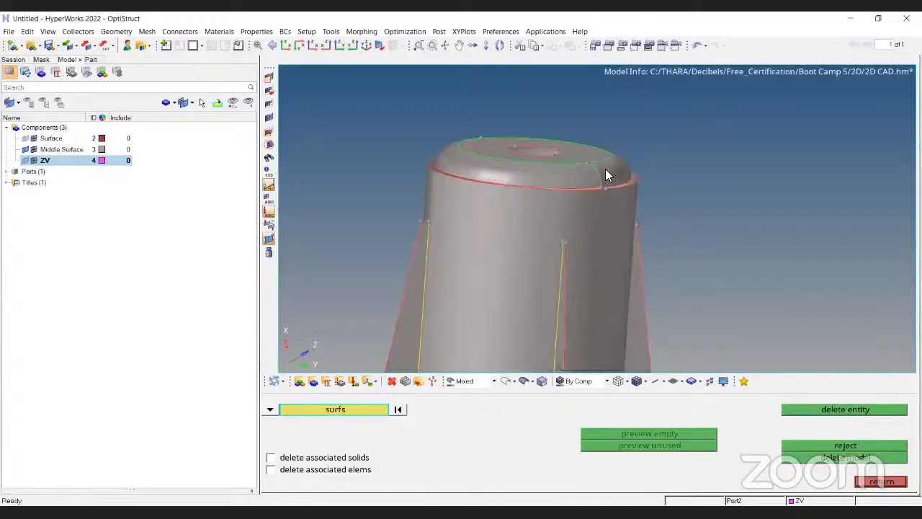
{"action": "scroll", "coordinate": [606, 175], "scroll_direction": "up", "scroll_amount": 2}
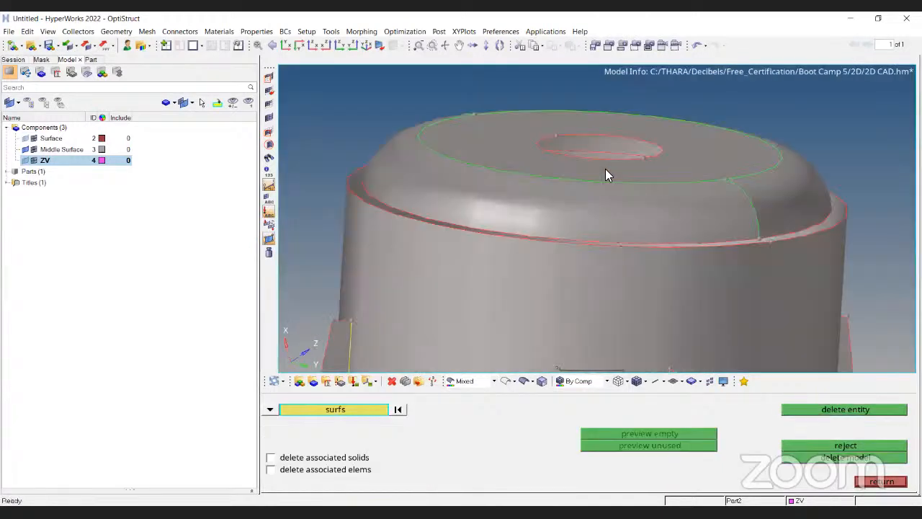
{"action": "scroll", "coordinate": [606, 175], "scroll_direction": "up", "scroll_amount": 4}
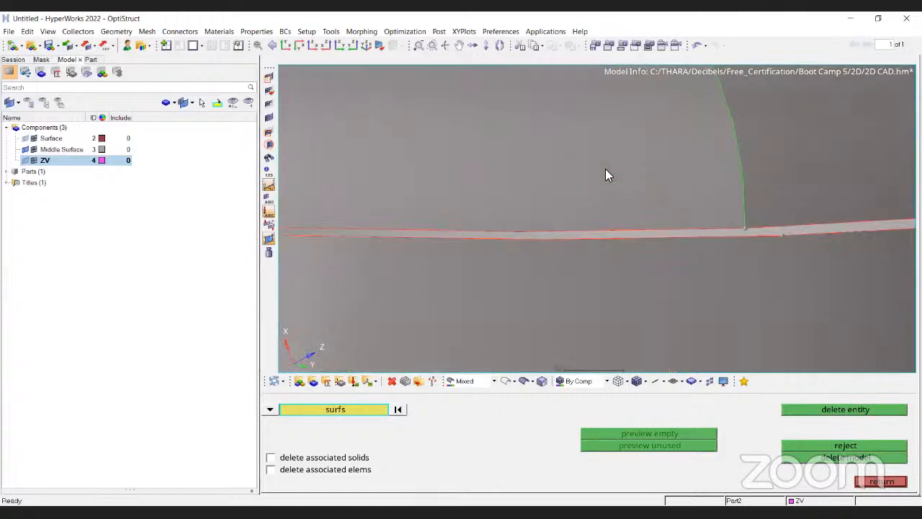
{"action": "scroll", "coordinate": [606, 175], "scroll_direction": "down", "scroll_amount": 3}
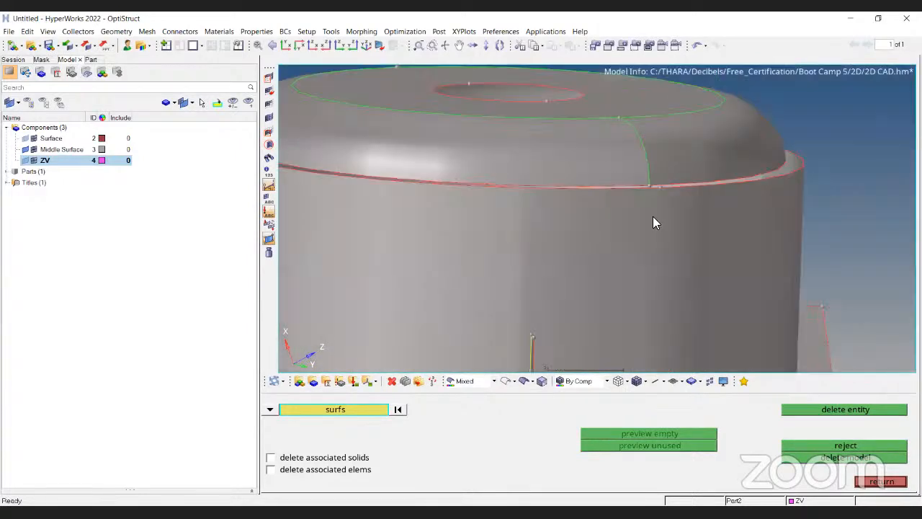
{"action": "key", "text": "alt+shift+s"}
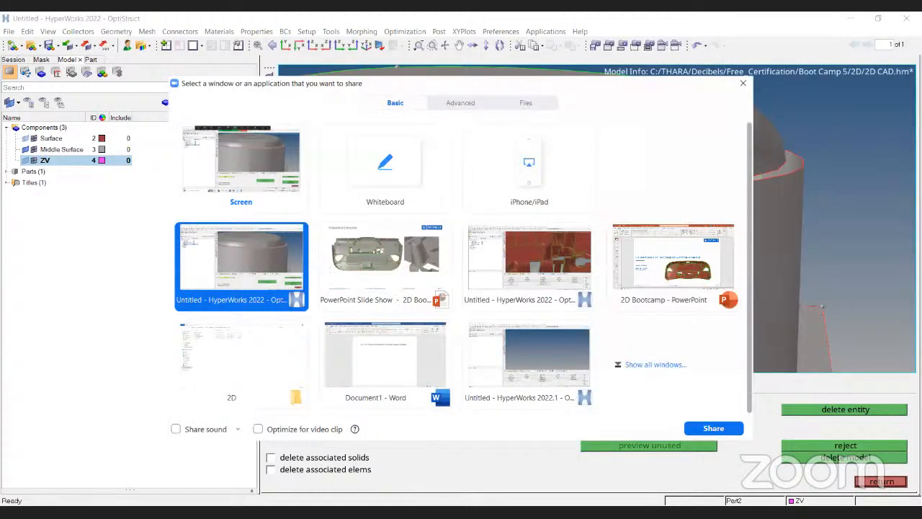
{"action": "key", "text": "Escape"}
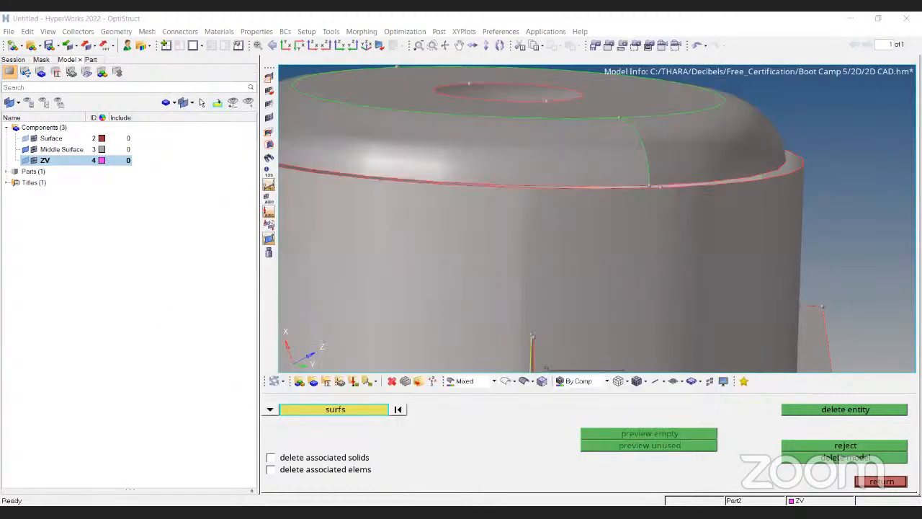
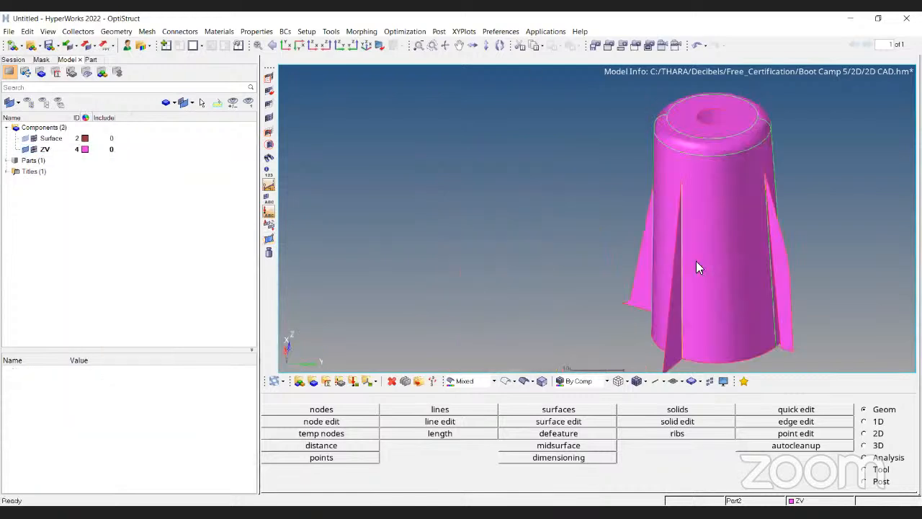
Open the automesh tool and select the left fin midsurface for meshing.
{"action": "left_click_drag", "start_coordinate": [677, 277], "coordinate": [555, 273], "text": "ctrl"}
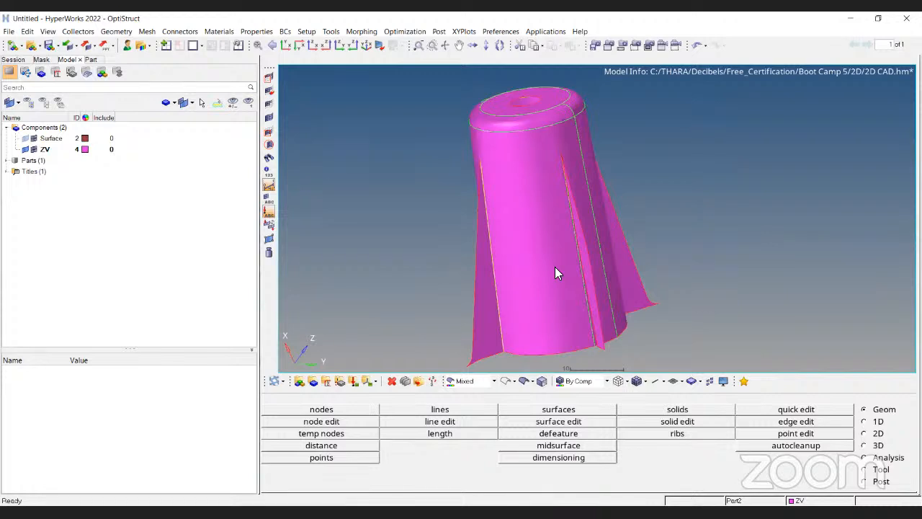
{"action": "key", "text": "F12"}
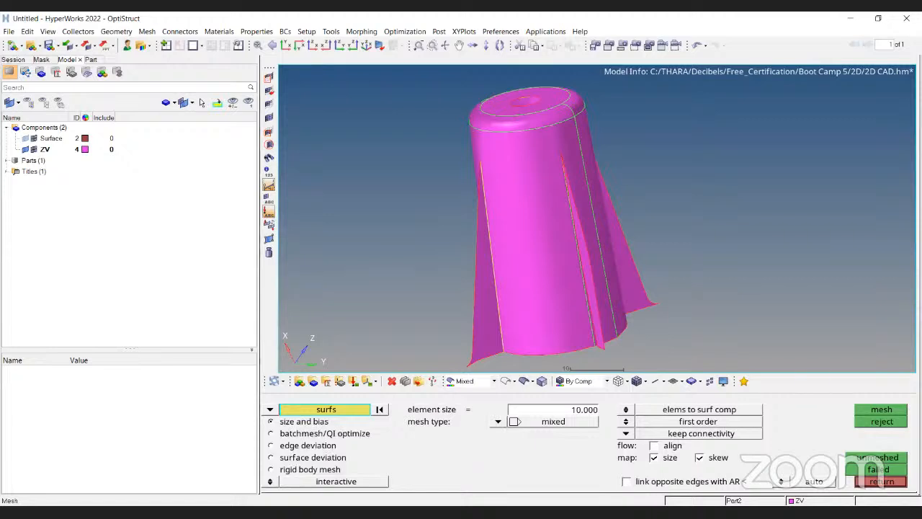
{"action": "left_click_drag", "start_coordinate": [545, 239], "coordinate": [500, 262], "text": "ctrl"}
{"action": "scroll", "coordinate": [500, 262], "scroll_direction": "down", "scroll_amount": 3, "text": "ctrl"}
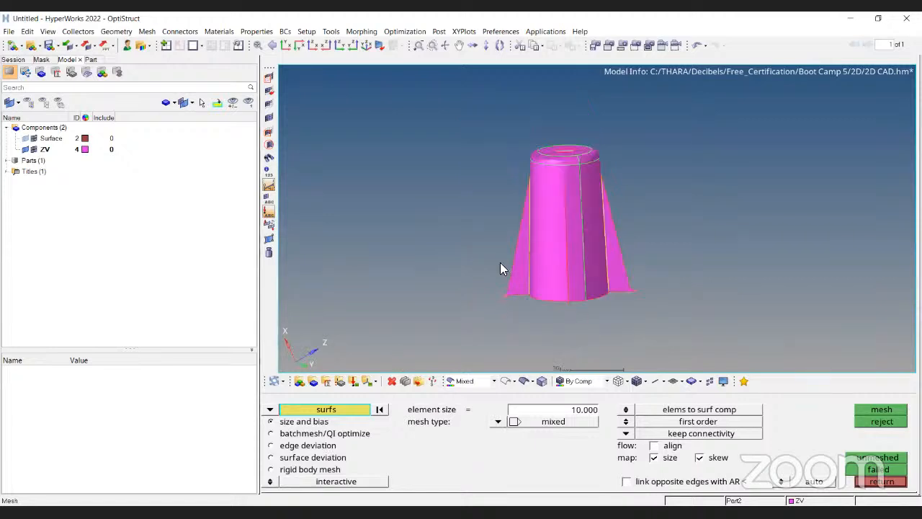
{"action": "scroll", "coordinate": [500, 263], "scroll_direction": "up", "scroll_amount": 3, "text": "ctrl"}
{"action": "left_click", "coordinate": [500, 262]}
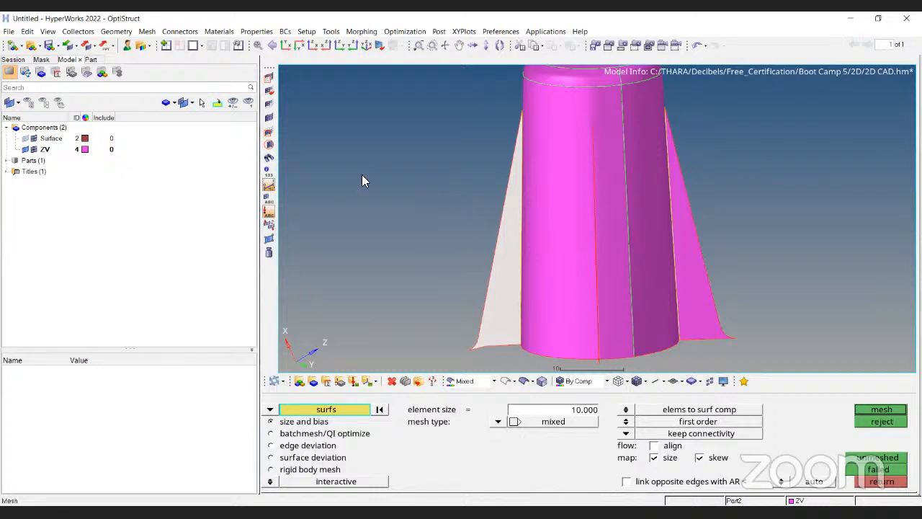
Mesh the left fin at the default 10 element size and reject the result.
{"action": "left_click_drag", "start_coordinate": [490, 244], "coordinate": [570, 225], "text": "ctrl"}
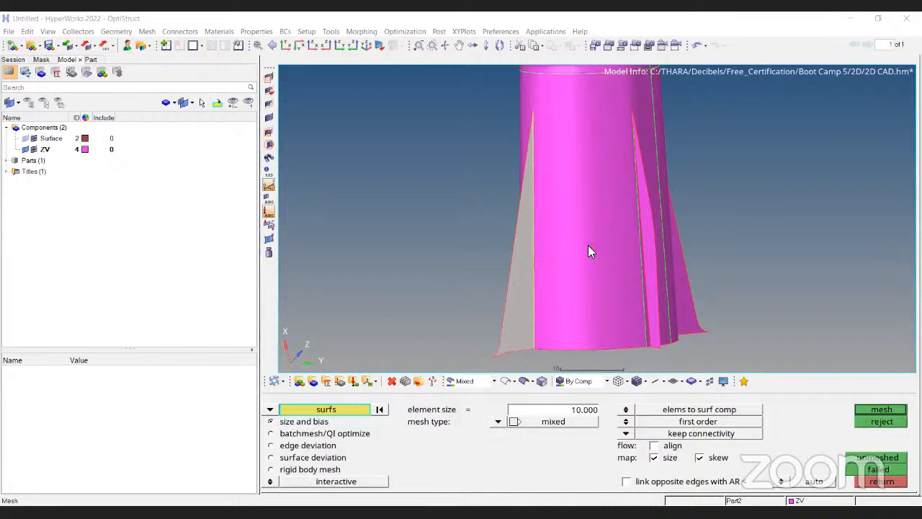
{"action": "left_click_drag", "start_coordinate": [588, 245], "coordinate": [540, 271], "text": "ctrl"}
{"action": "scroll", "coordinate": [541, 271], "scroll_direction": "down", "scroll_amount": 1}
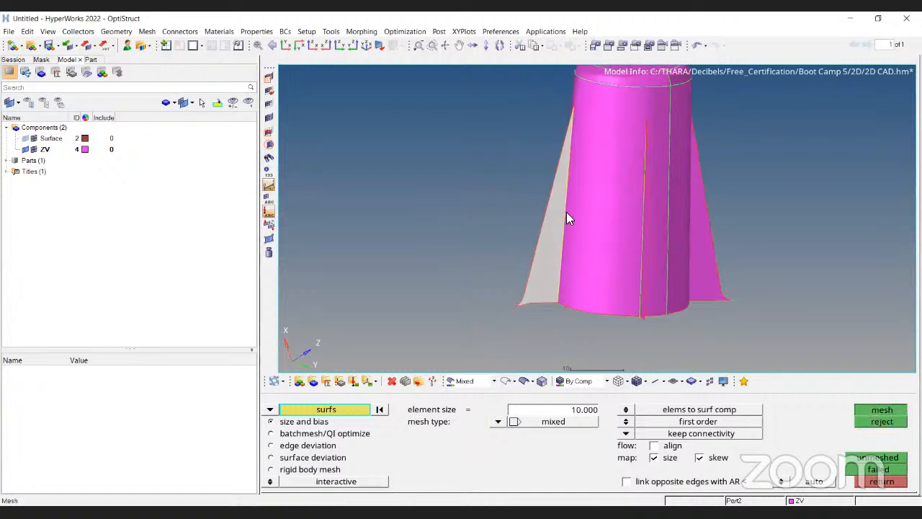
{"action": "left_click", "coordinate": [560, 144]}
{"action": "middle_click", "coordinate": [561, 144]}
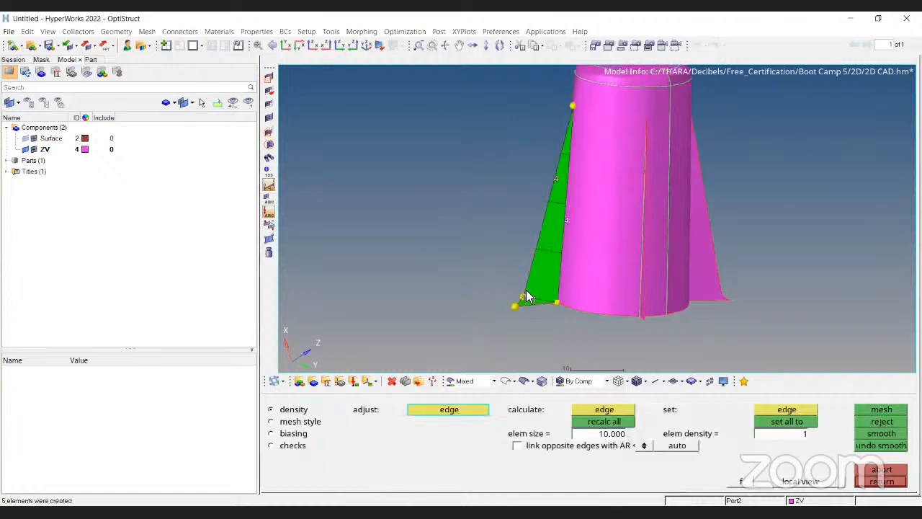
{"action": "left_click", "coordinate": [881, 421]}
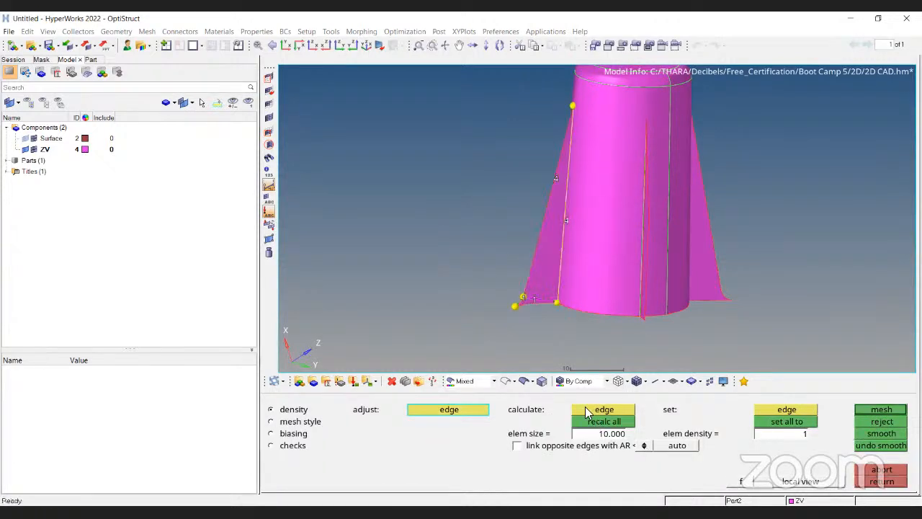
Mesh the fin with element size 1 and reject the mesh.
{"action": "left_click", "coordinate": [585, 409]}
{"action": "type", "text": "1"}
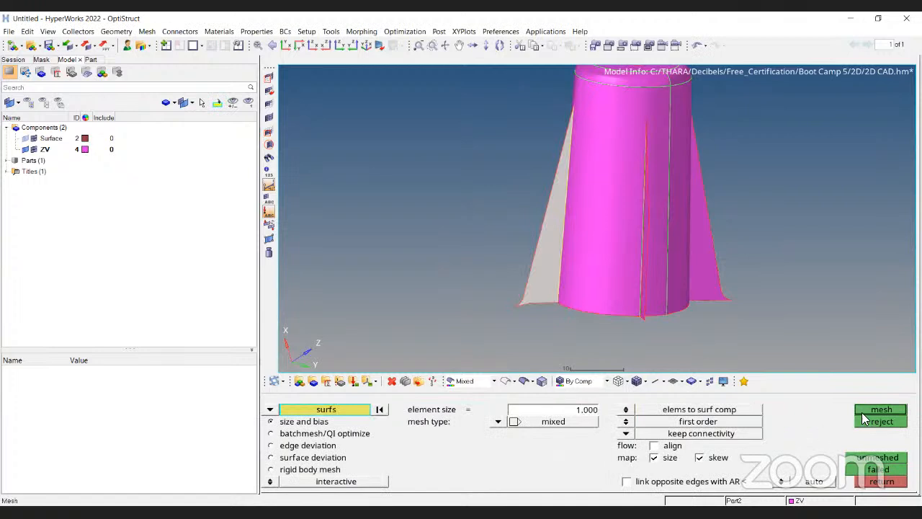
{"action": "left_click", "coordinate": [868, 412]}
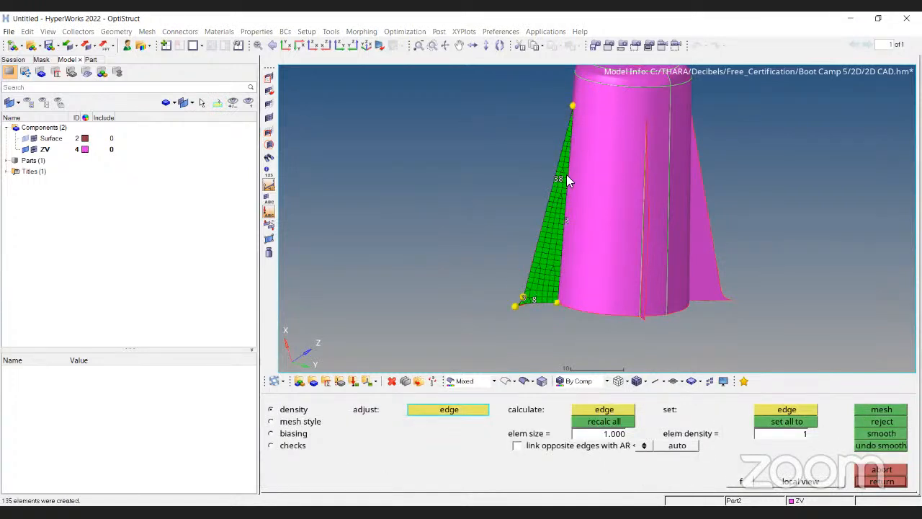
{"action": "scroll", "coordinate": [555, 180], "scroll_direction": "up", "scroll_amount": 2}
{"action": "scroll", "coordinate": [604, 246], "scroll_direction": "down", "scroll_amount": 2}
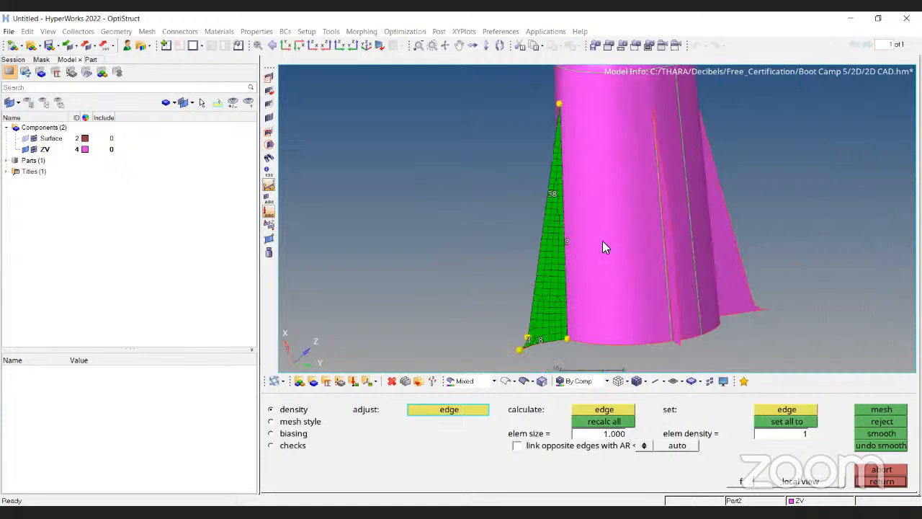
{"action": "left_click", "coordinate": [876, 422]}
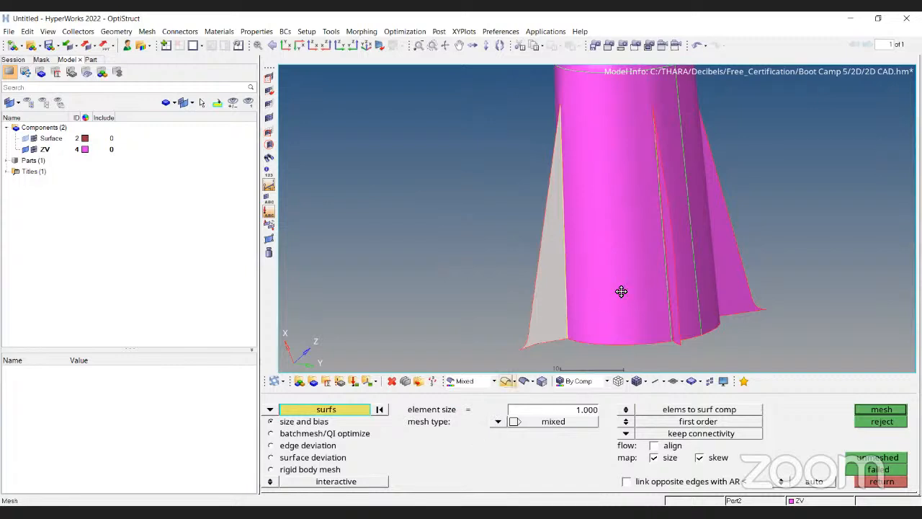
Mesh the fin with element size 3, inspect the elements up close, and reject the mesh.
{"action": "left_click_drag", "start_coordinate": [621, 291], "coordinate": [549, 302], "text": "ctrl"}
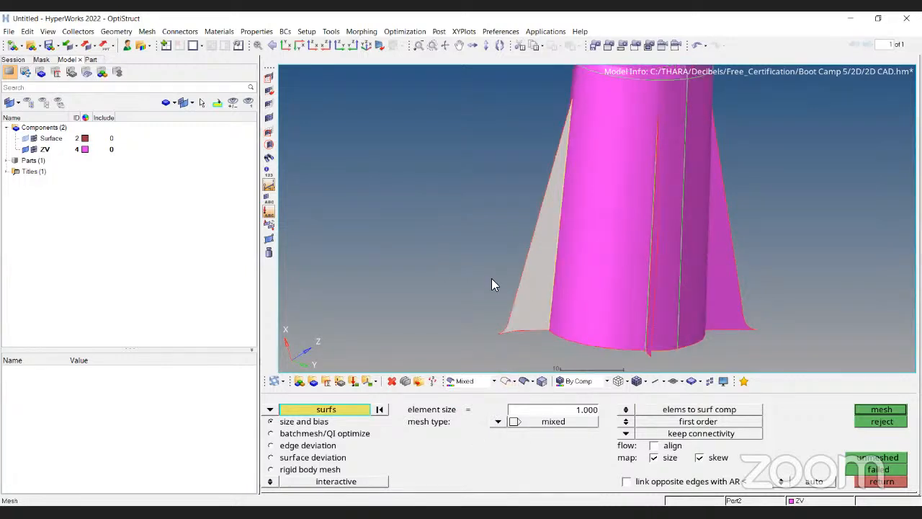
{"action": "left_click_drag", "start_coordinate": [492, 281], "coordinate": [565, 139], "text": "ctrl"}
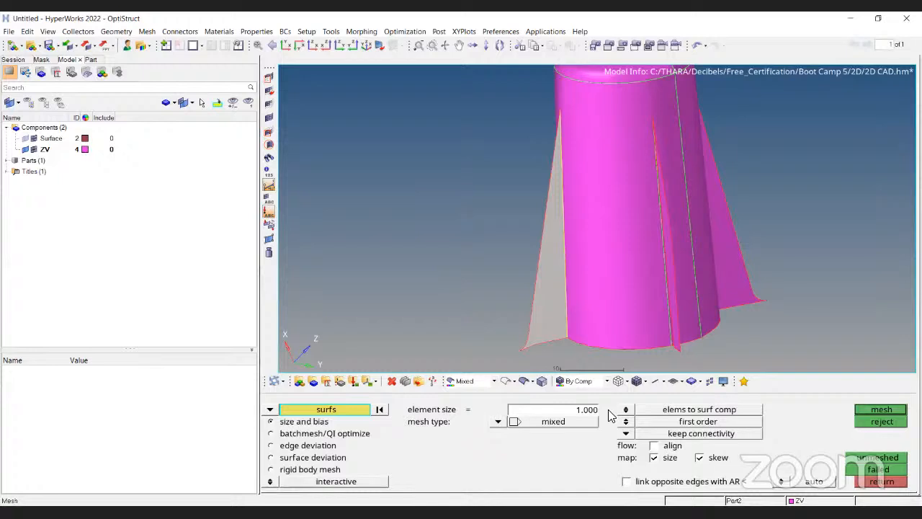
{"action": "left_click_drag", "start_coordinate": [650, 336], "coordinate": [602, 332], "text": "ctrl"}
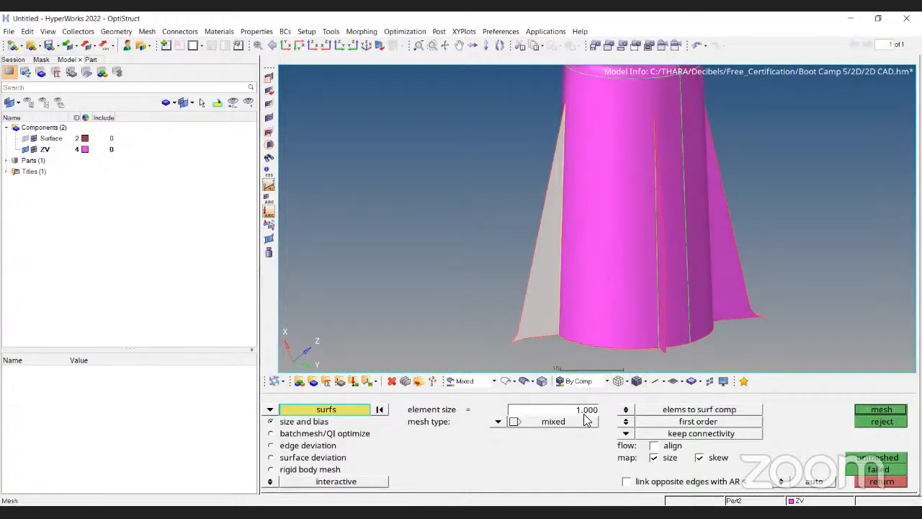
{"action": "left_click", "coordinate": [585, 413]}
{"action": "type", "text": "3"}
{"action": "scroll", "coordinate": [531, 321], "scroll_direction": "up", "scroll_amount": 2}
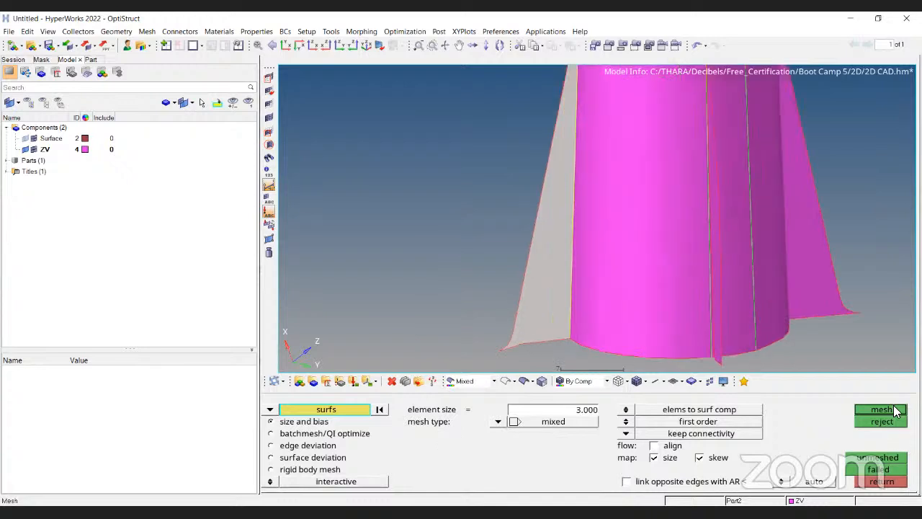
{"action": "left_click", "coordinate": [893, 409]}
{"action": "scroll", "coordinate": [559, 154], "scroll_direction": "up", "scroll_amount": 2}
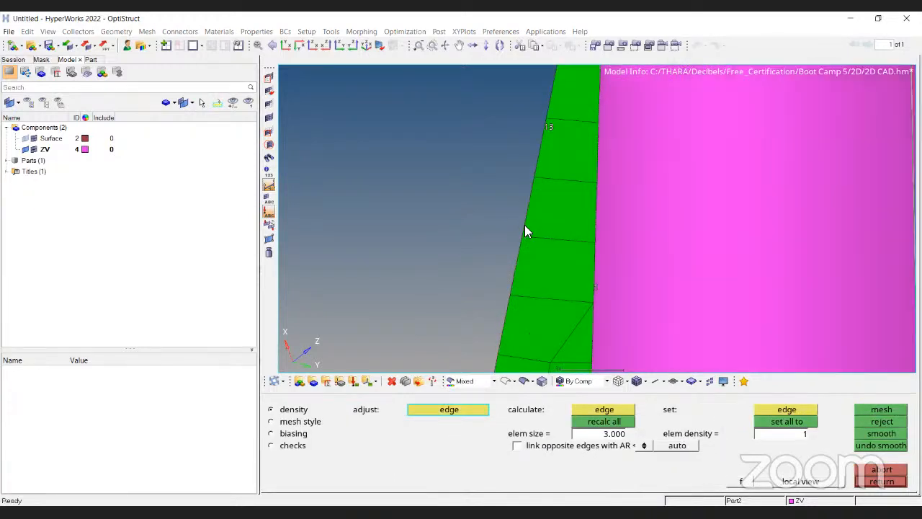
{"action": "scroll", "coordinate": [557, 322], "scroll_direction": "down", "scroll_amount": 3}
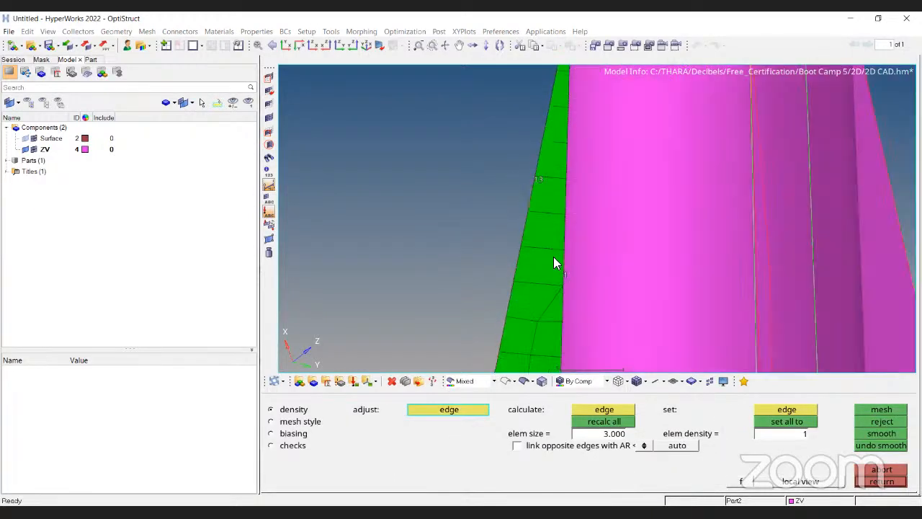
{"action": "scroll", "coordinate": [558, 288], "scroll_direction": "up", "scroll_amount": 4}
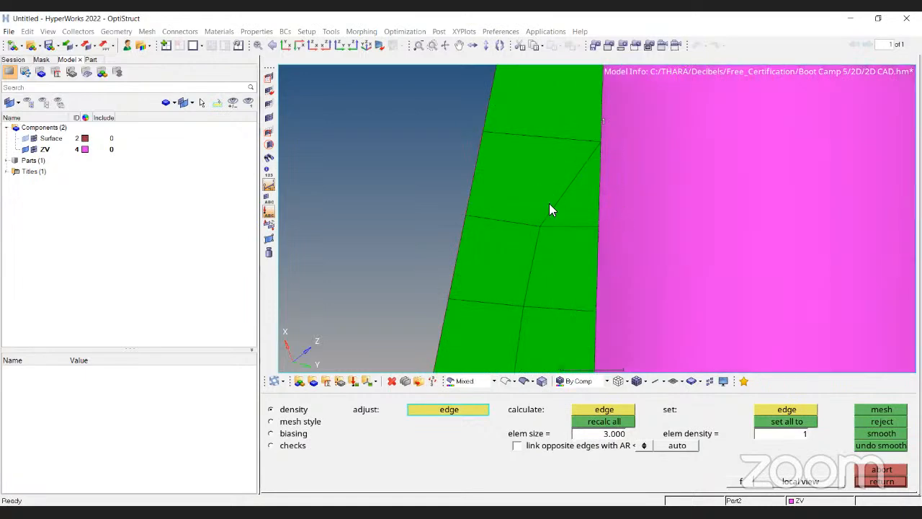
{"action": "scroll", "coordinate": [549, 209], "scroll_direction": "down", "scroll_amount": 2}
{"action": "left_click", "coordinate": [880, 421]}
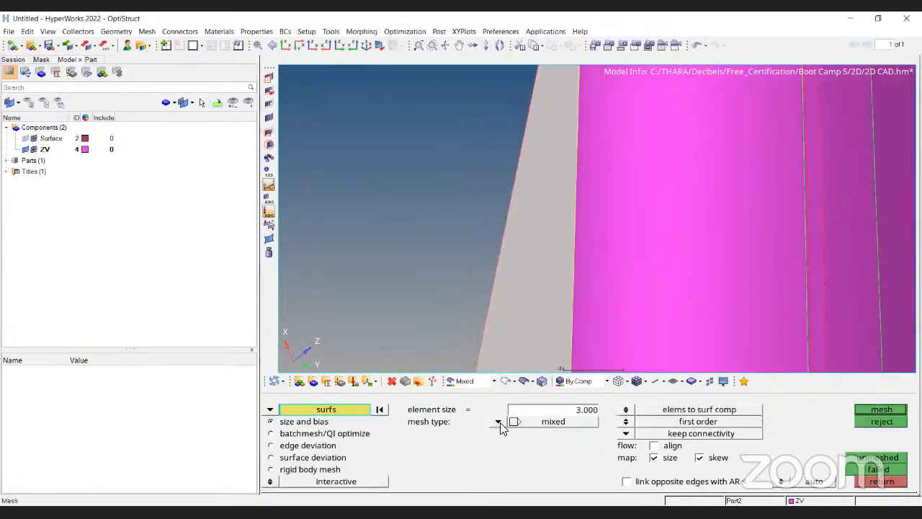
Try an R-trias mesh on the fin, reject it, and restore the mixed mesh type.
{"action": "left_click", "coordinate": [498, 422]}
{"action": "left_click", "coordinate": [493, 453]}
{"action": "left_click", "coordinate": [900, 412]}
{"action": "scroll", "coordinate": [541, 155], "scroll_direction": "down", "scroll_amount": 4}
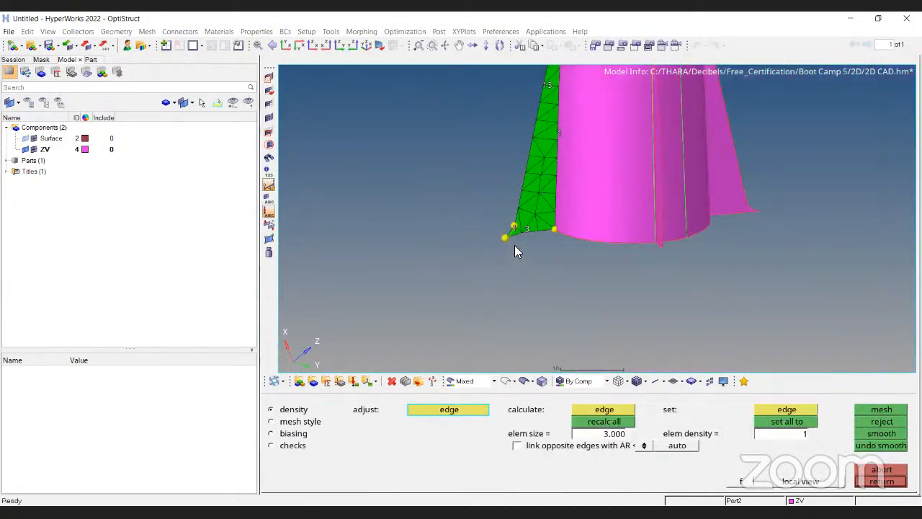
{"action": "right_click_drag", "start_coordinate": [515, 245], "coordinate": [489, 370], "text": "ctrl"}
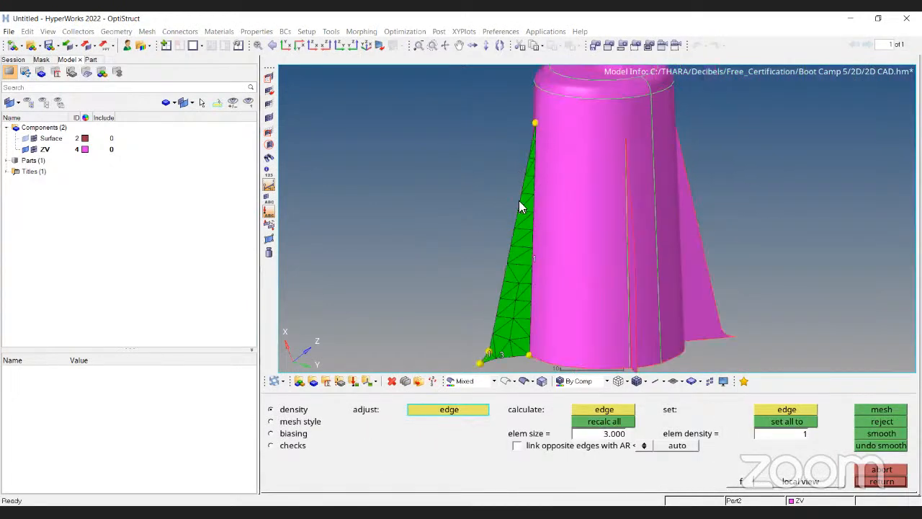
{"action": "left_click", "coordinate": [888, 420]}
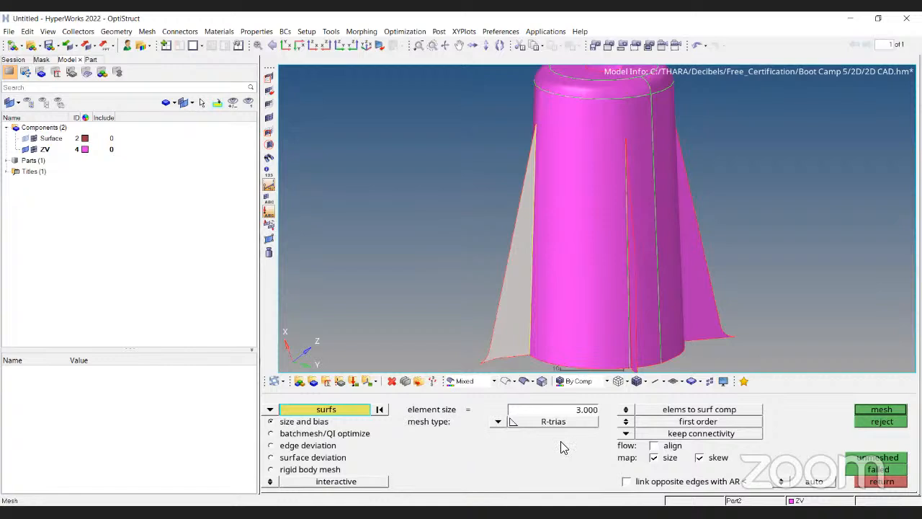
{"action": "right_click_drag", "start_coordinate": [500, 453], "coordinate": [499, 438], "text": "ctrl"}
{"action": "left_click", "coordinate": [499, 438]}
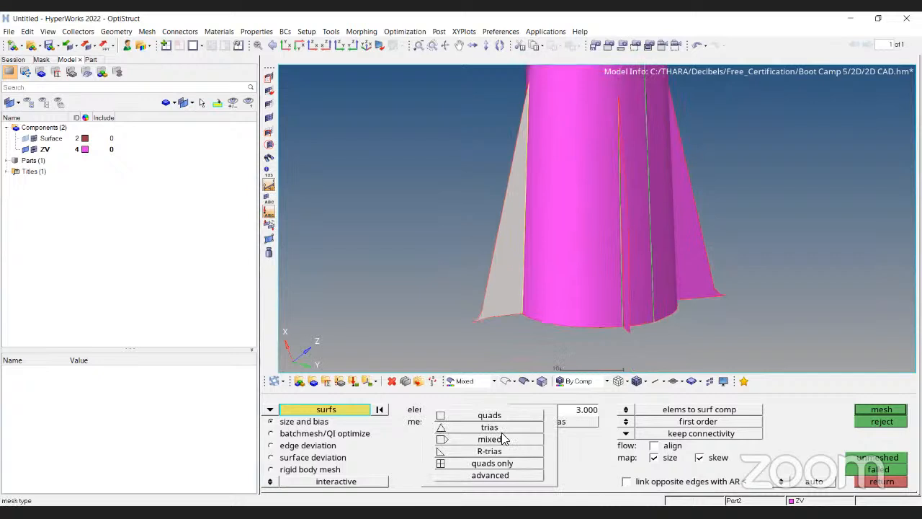
{"action": "left_click", "coordinate": [490, 439]}
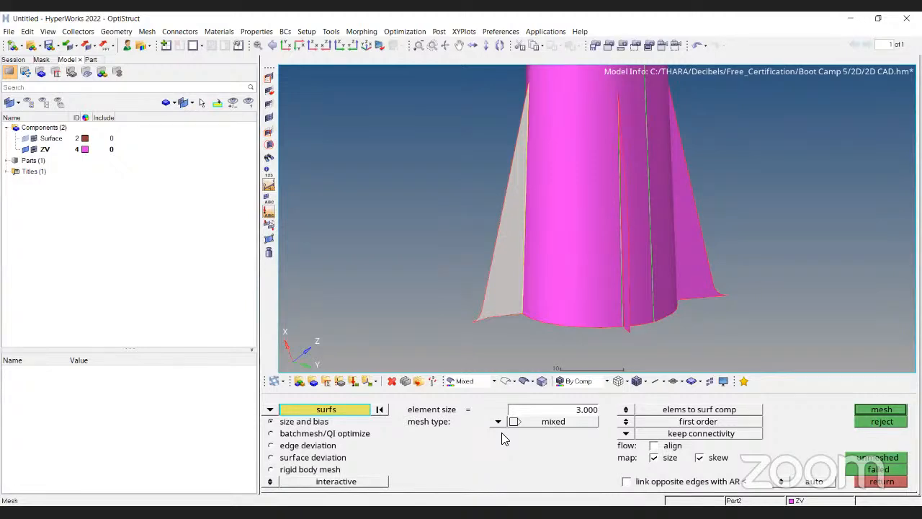
Try meshing the central boss midsurface with mixed elements and abort the mesh.
{"action": "left_click_drag", "start_coordinate": [590, 247], "coordinate": [614, 280], "text": "ctrl"}
{"action": "scroll", "coordinate": [583, 248], "scroll_direction": "down", "scroll_amount": 4}
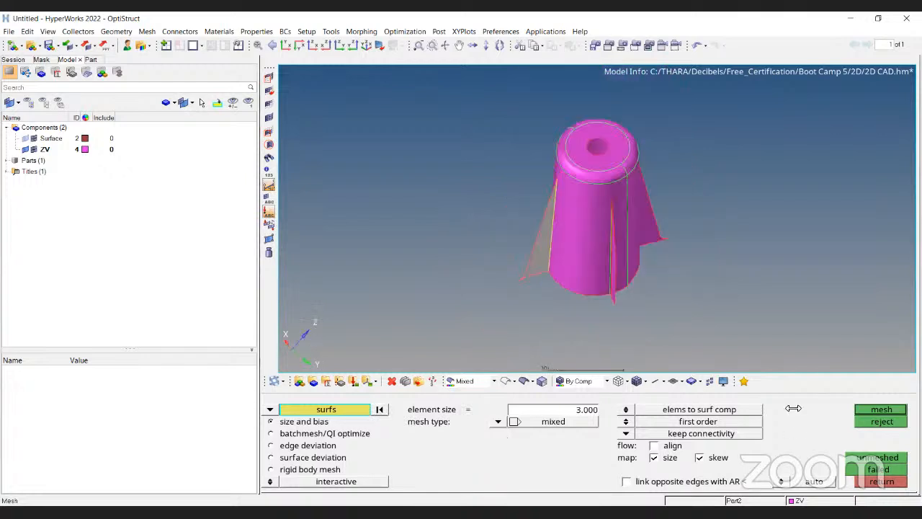
{"action": "scroll", "coordinate": [562, 212], "scroll_direction": "up", "scroll_amount": 2}
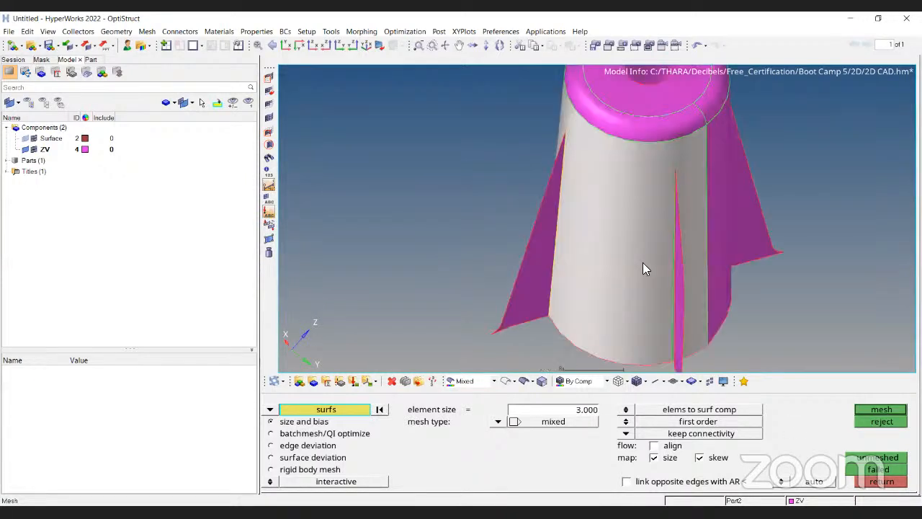
{"action": "left_click", "coordinate": [888, 410]}
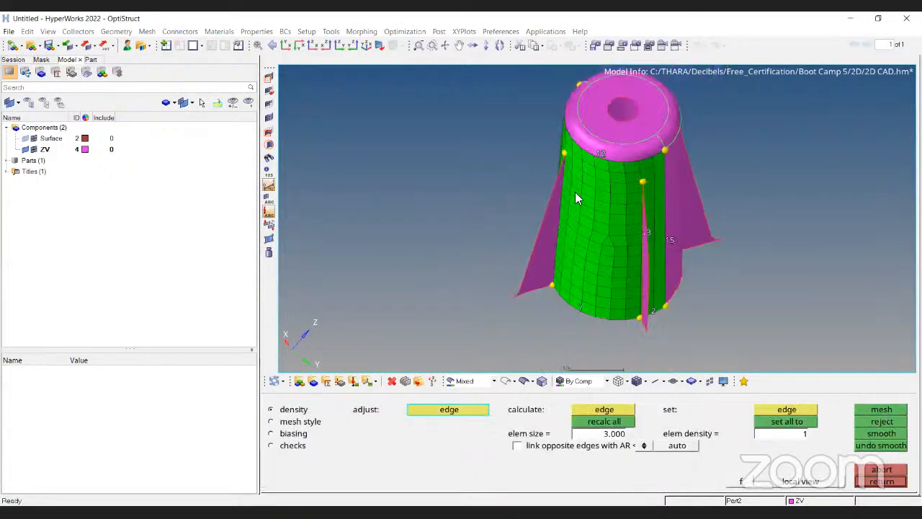
{"action": "left_click", "coordinate": [861, 412]}
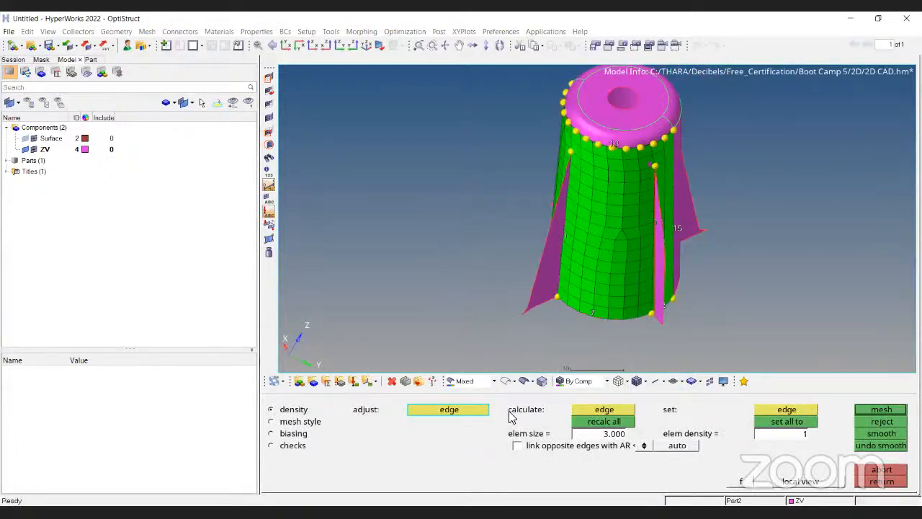
{"action": "key", "text": "Escape"}
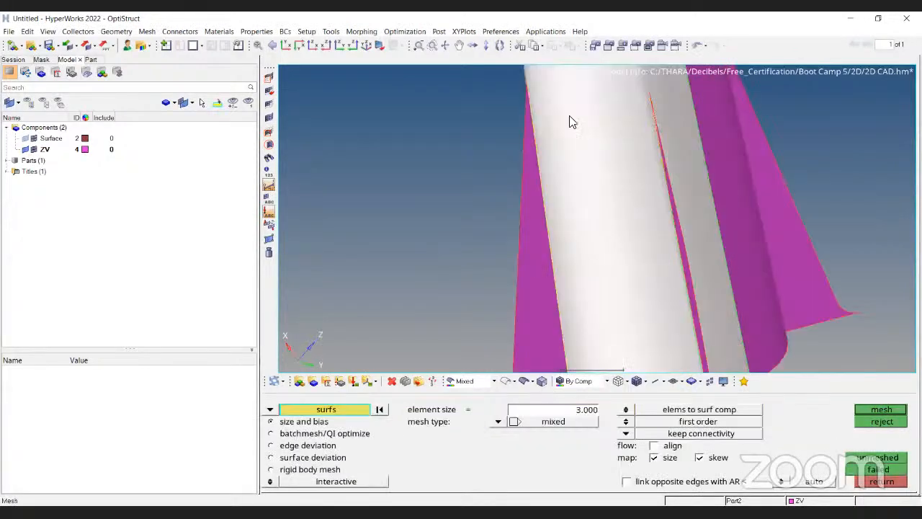
{"action": "key", "text": "Escape"}
Try a quads only mesh on the left fin, inspect it, and abort.
{"action": "scroll", "coordinate": [562, 241], "scroll_direction": "up", "scroll_amount": 3}
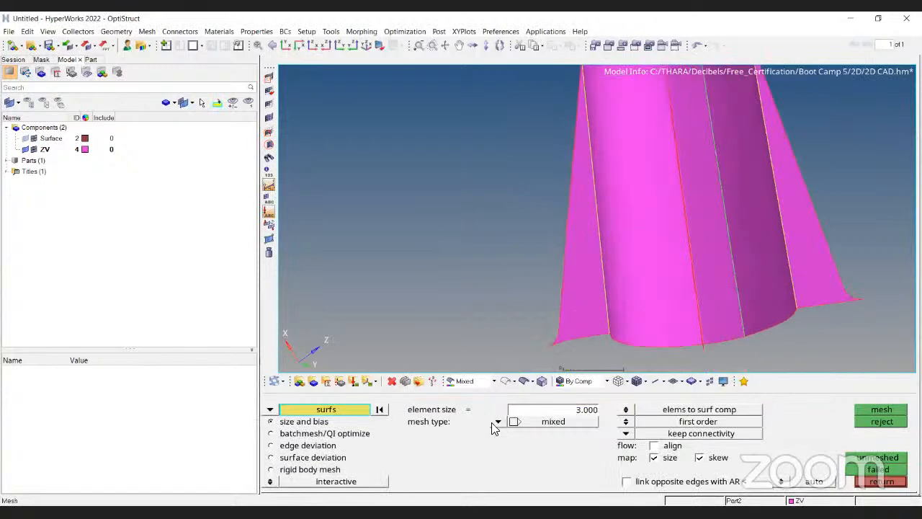
{"action": "scroll", "coordinate": [562, 241], "scroll_direction": "up", "scroll_amount": 4}
{"action": "left_click", "coordinate": [585, 245]}
{"action": "left_click", "coordinate": [498, 421]}
{"action": "left_click", "coordinate": [494, 463]}
{"action": "left_click", "coordinate": [892, 409]}
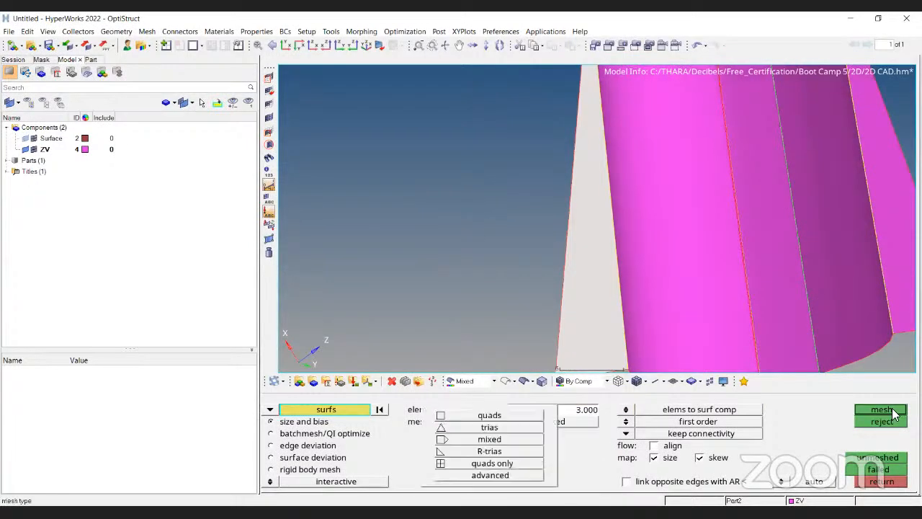
{"action": "left_click_drag", "start_coordinate": [647, 279], "coordinate": [561, 224], "text": "ctrl"}
{"action": "scroll", "coordinate": [560, 224], "scroll_direction": "down", "scroll_amount": 2, "text": "ctrl"}
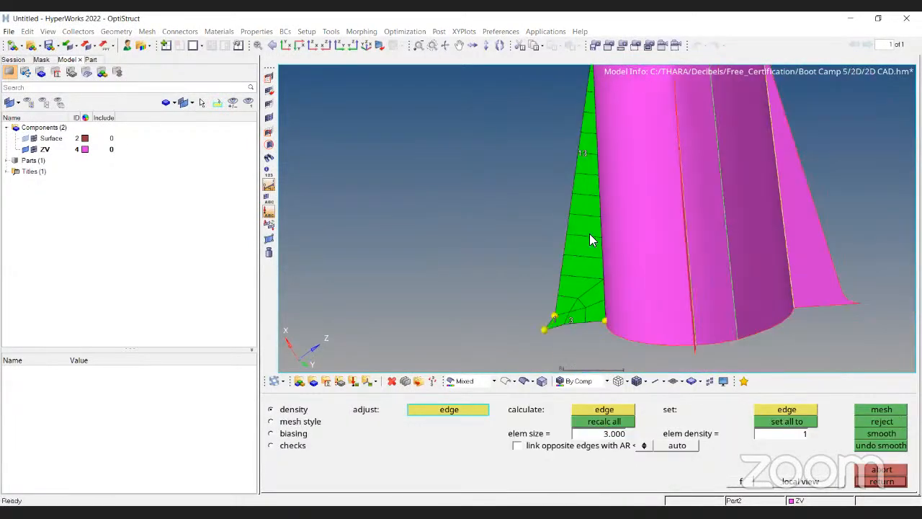
{"action": "scroll", "coordinate": [608, 167], "scroll_direction": "up", "scroll_amount": 2, "text": "ctrl"}
{"action": "left_click_drag", "start_coordinate": [608, 167], "coordinate": [581, 258], "text": "ctrl"}
{"action": "scroll", "coordinate": [572, 353], "scroll_direction": "down", "scroll_amount": 3, "text": "ctrl"}
{"action": "key", "text": "Escape"}
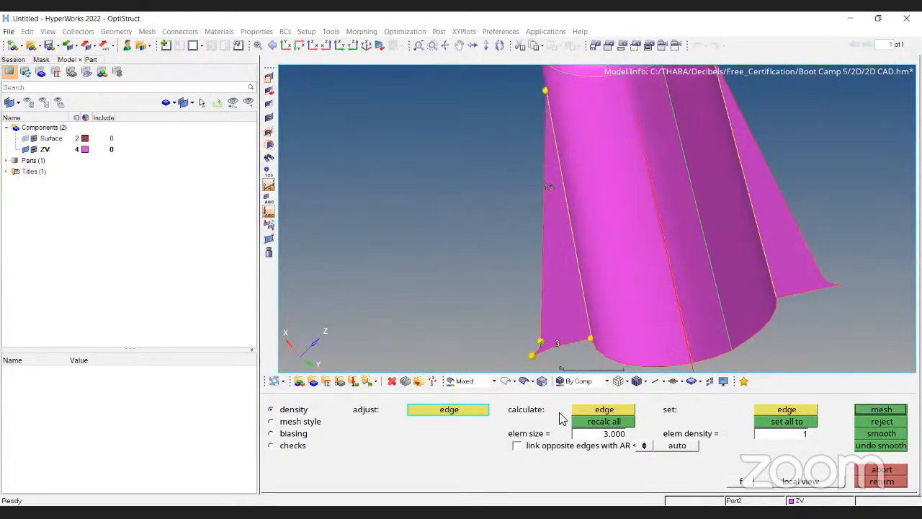
Try a mixed mesh on the left fin and abort it.
{"action": "left_click", "coordinate": [498, 421]}
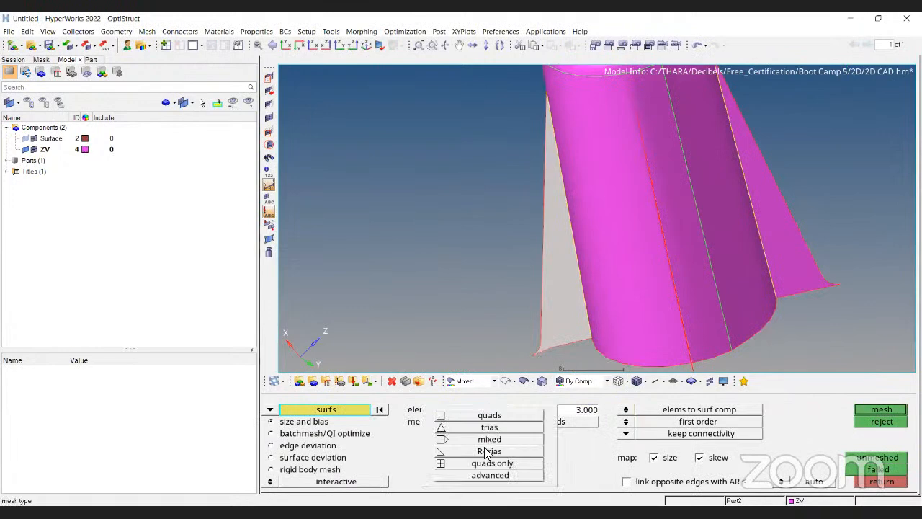
{"action": "left_click", "coordinate": [504, 438]}
{"action": "left_click", "coordinate": [882, 409]}
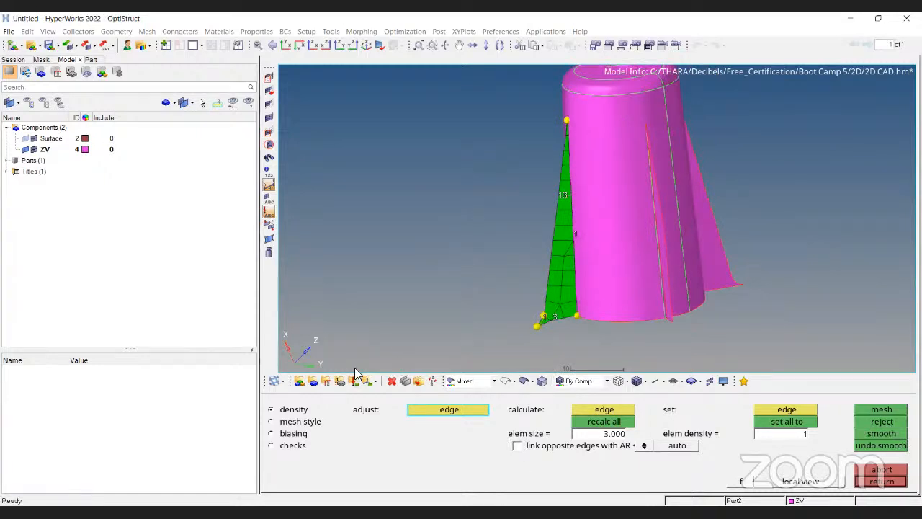
{"action": "key", "text": "Escape"}
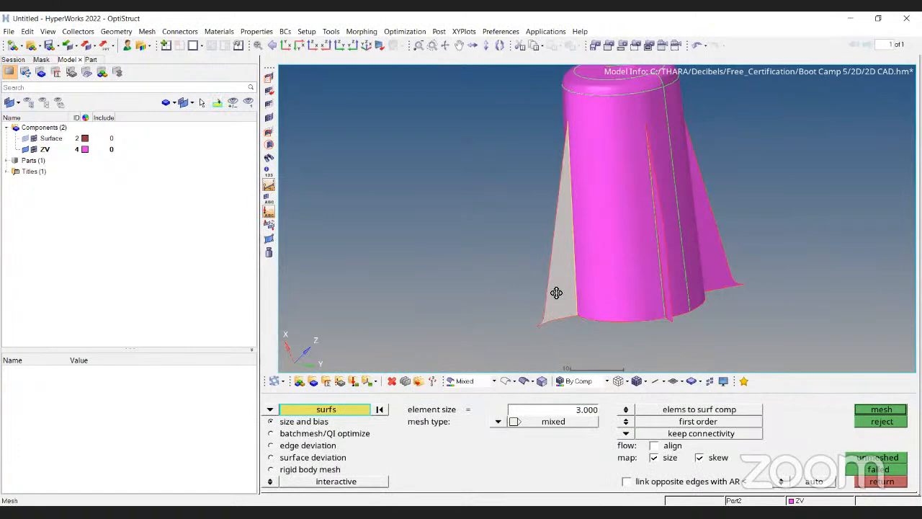
Mesh the left fin with mixed elements at element size 3 and inspect the elements up close.
{"action": "scroll", "coordinate": [557, 293], "scroll_direction": "up", "scroll_amount": 6}
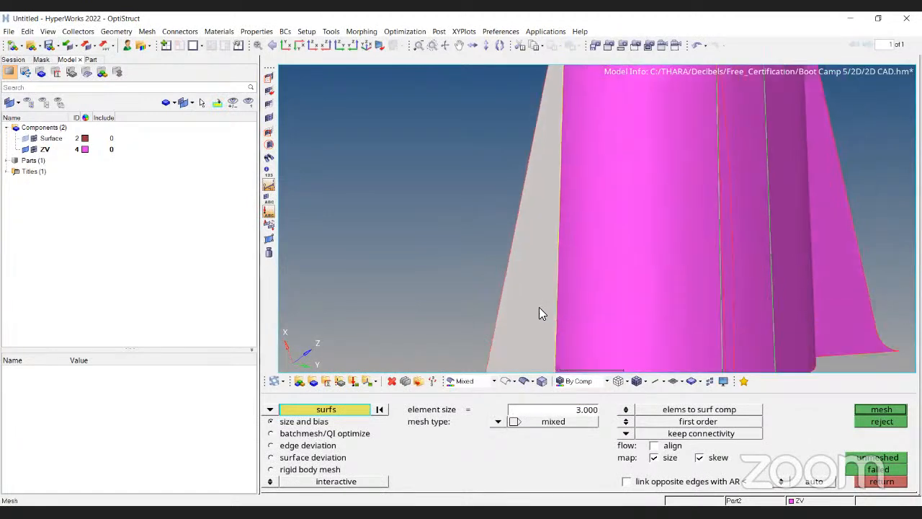
{"action": "left_click_drag", "start_coordinate": [539, 308], "coordinate": [544, 310], "text": "ctrl"}
{"action": "left_click", "coordinate": [871, 410]}
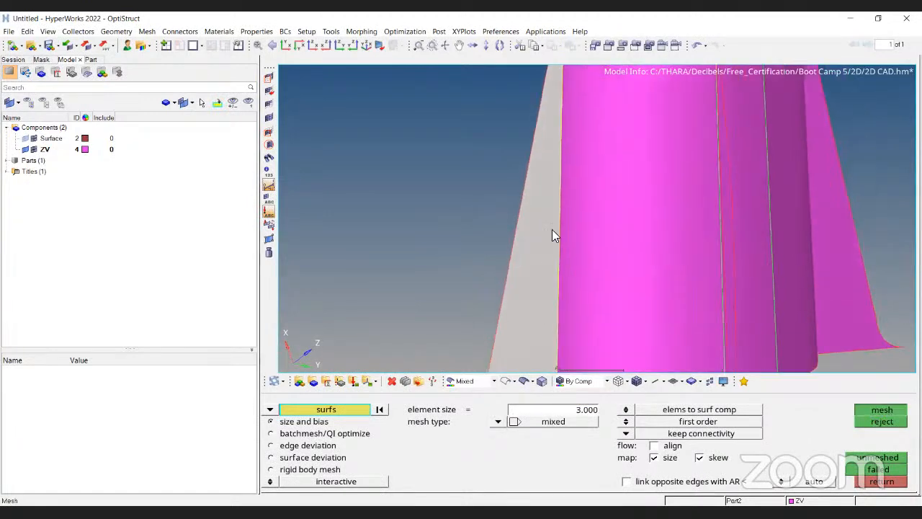
{"action": "scroll", "coordinate": [550, 266], "scroll_direction": "down", "scroll_amount": 3}
{"action": "left_click_drag", "start_coordinate": [507, 276], "coordinate": [545, 368], "text": "ctrl"}
{"action": "left_click", "coordinate": [504, 381]}
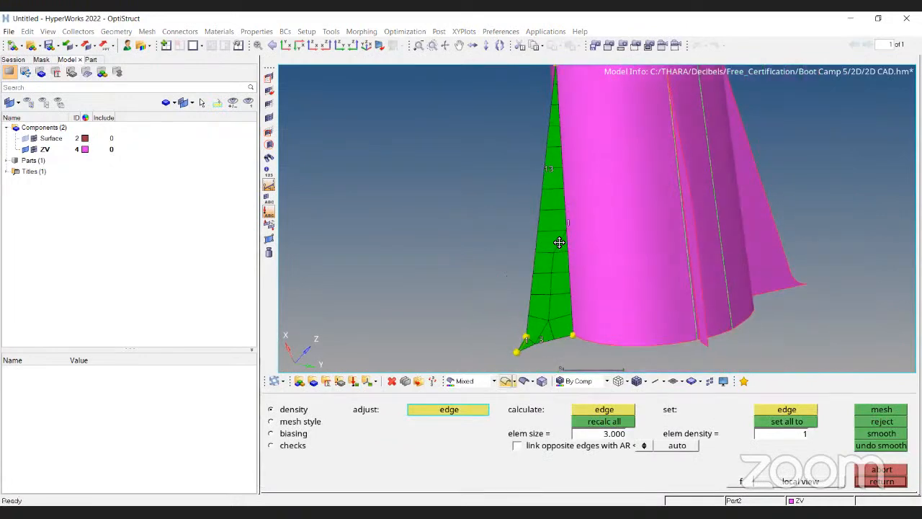
{"action": "left_click_drag", "start_coordinate": [545, 125], "coordinate": [532, 144], "text": "ctrl"}
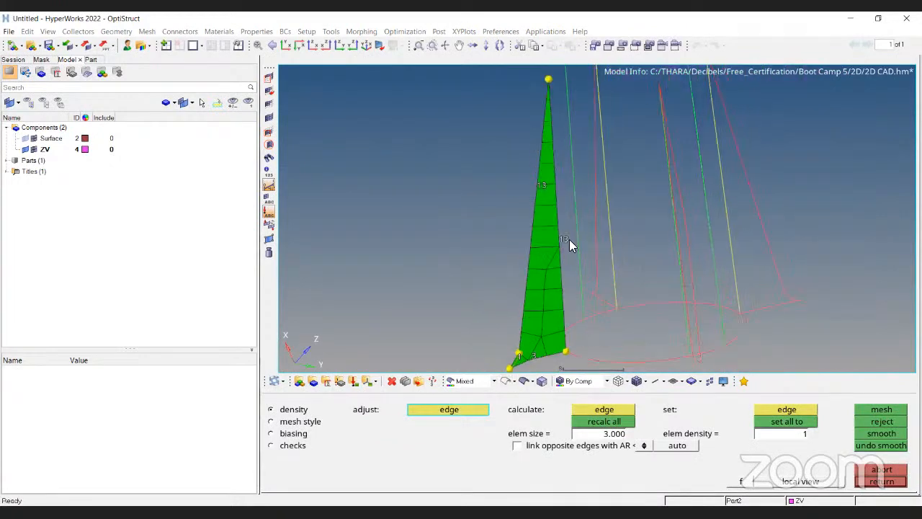
{"action": "scroll", "coordinate": [521, 161], "scroll_direction": "up", "scroll_amount": 3}
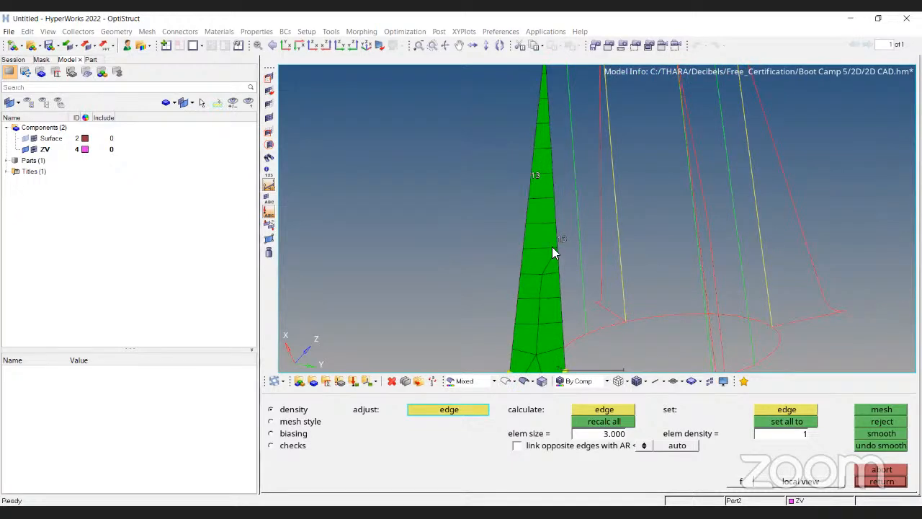
{"action": "right_click_drag", "start_coordinate": [552, 246], "coordinate": [531, 200], "text": "ctrl"}
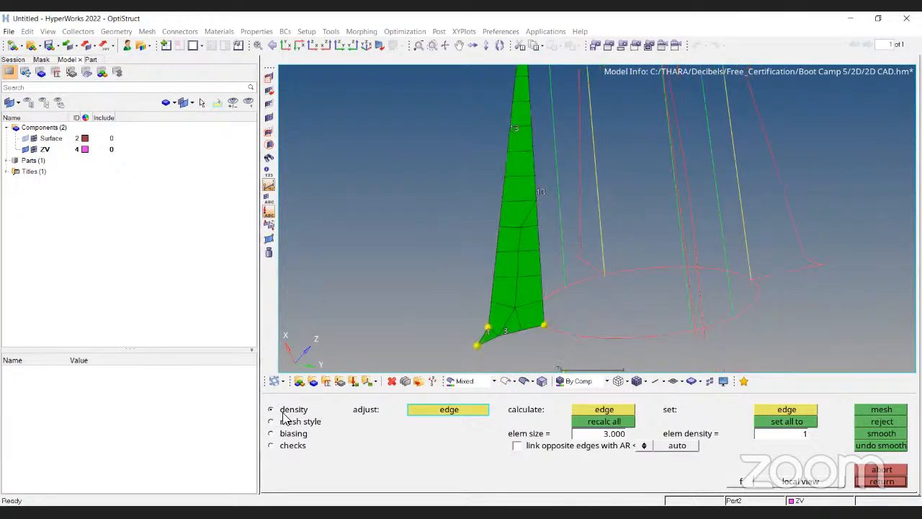
Increase the node density on the fin's long outer edge twice and remesh the fin.
{"action": "left_click", "coordinate": [537, 195]}
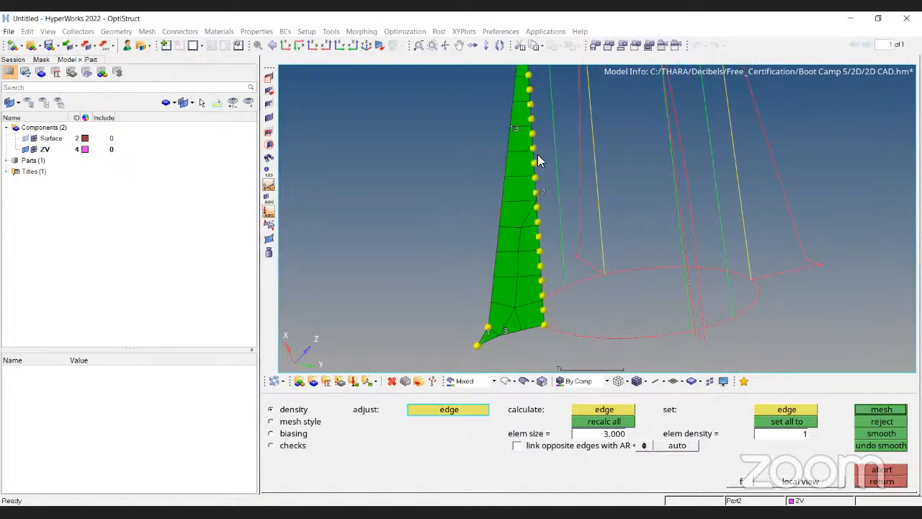
{"action": "left_click", "coordinate": [881, 408]}
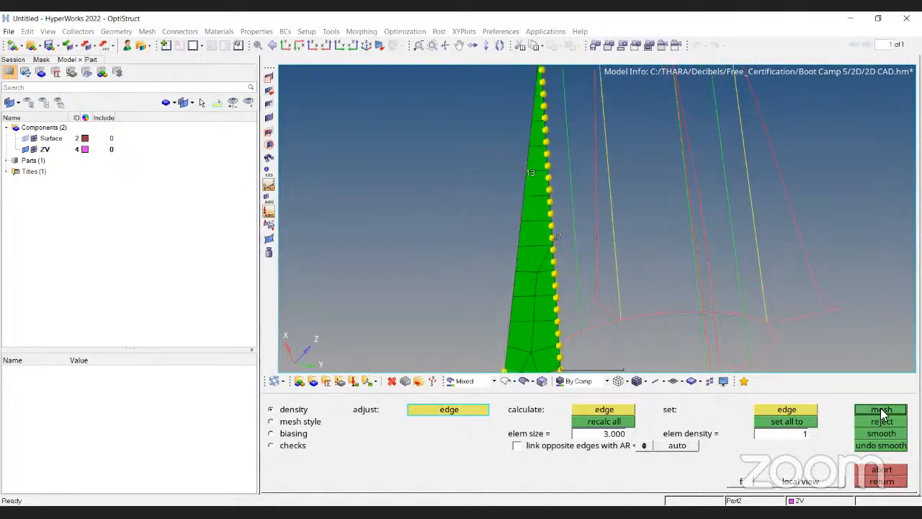
{"action": "left_click", "coordinate": [536, 190]}
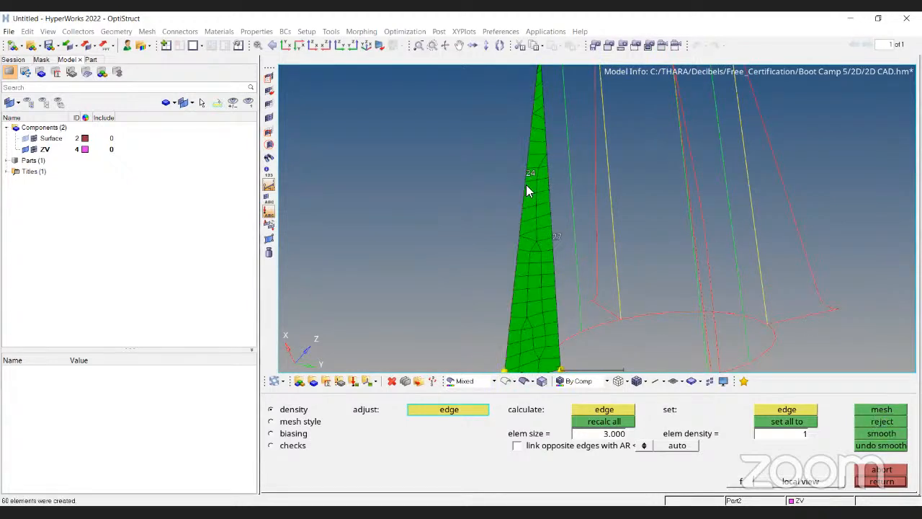
{"action": "left_click", "coordinate": [526, 186]}
{"action": "left_click", "coordinate": [883, 406]}
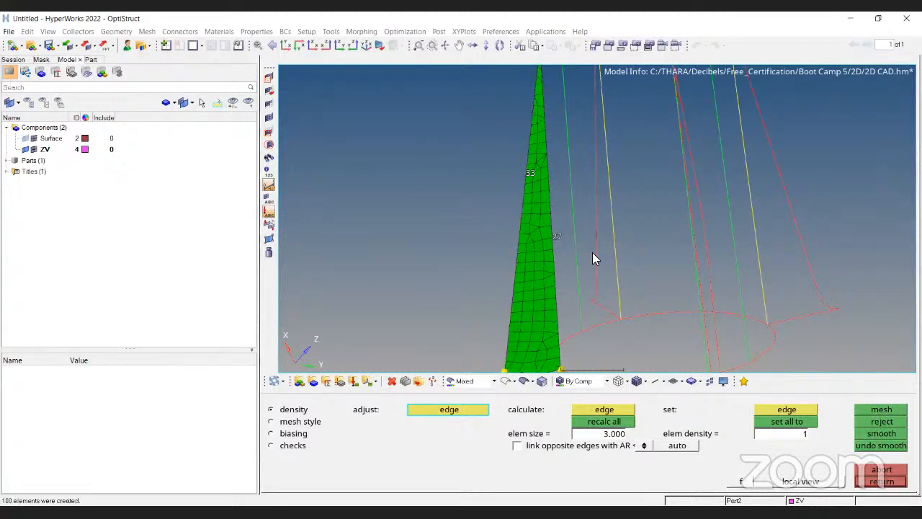
Reduce the node density on both long edges of the fin, remesh, and abort the mesh.
{"action": "scroll", "coordinate": [556, 222], "scroll_direction": "down", "scroll_amount": 3}
{"action": "scroll", "coordinate": [541, 318], "scroll_direction": "up", "scroll_amount": 1}
{"action": "scroll", "coordinate": [571, 192], "scroll_direction": "up", "scroll_amount": 3}
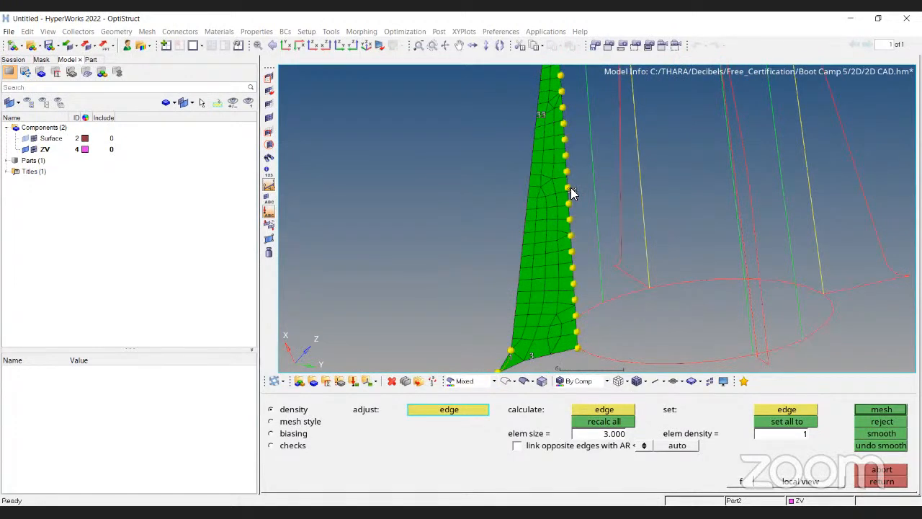
{"action": "right_click", "coordinate": [571, 187]}
{"action": "right_click", "coordinate": [538, 119]}
{"action": "right_click_drag", "start_coordinate": [555, 285], "coordinate": [554, 318], "text": "ctrl"}
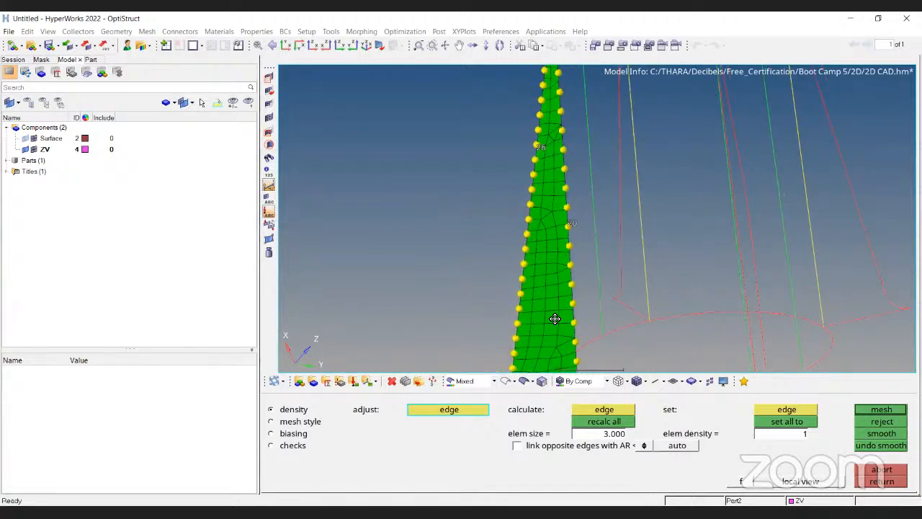
{"action": "right_click_drag", "start_coordinate": [494, 282], "coordinate": [493, 279], "text": "ctrl"}
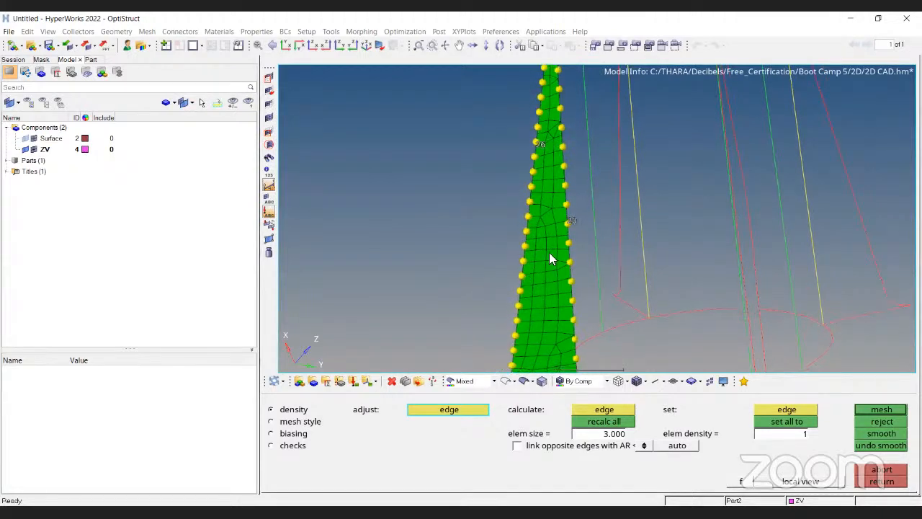
{"action": "right_click_drag", "start_coordinate": [546, 298], "coordinate": [539, 380], "text": "ctrl"}
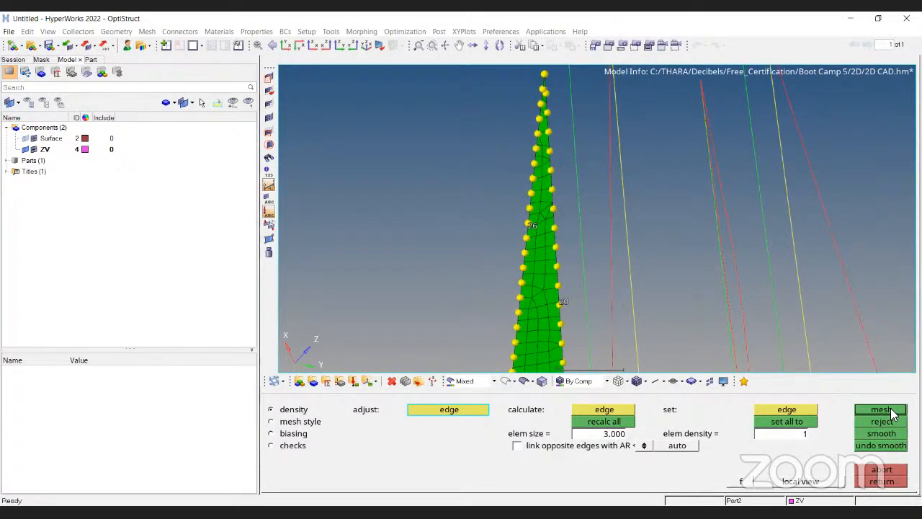
{"action": "scroll", "coordinate": [570, 198], "scroll_direction": "up", "scroll_amount": 2}
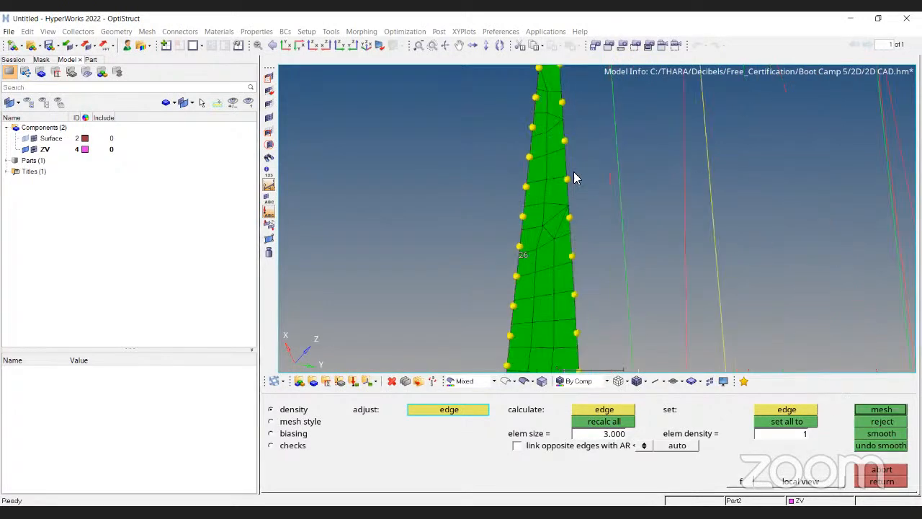
{"action": "middle_click", "coordinate": [573, 179]}
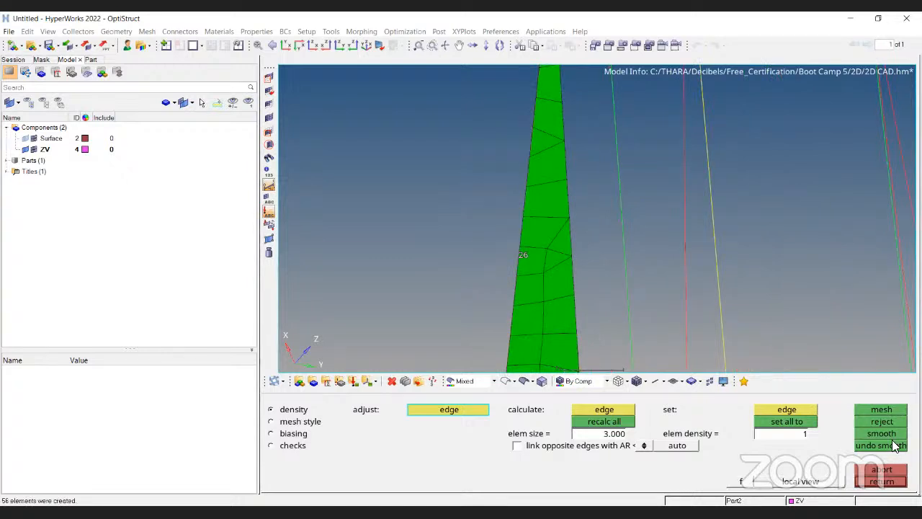
{"action": "left_click", "coordinate": [524, 384]}
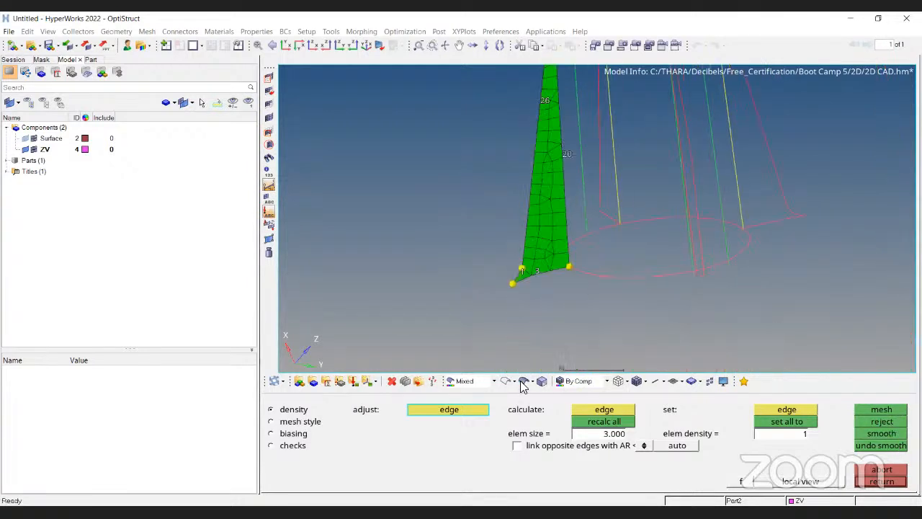
{"action": "left_click", "coordinate": [526, 384]}
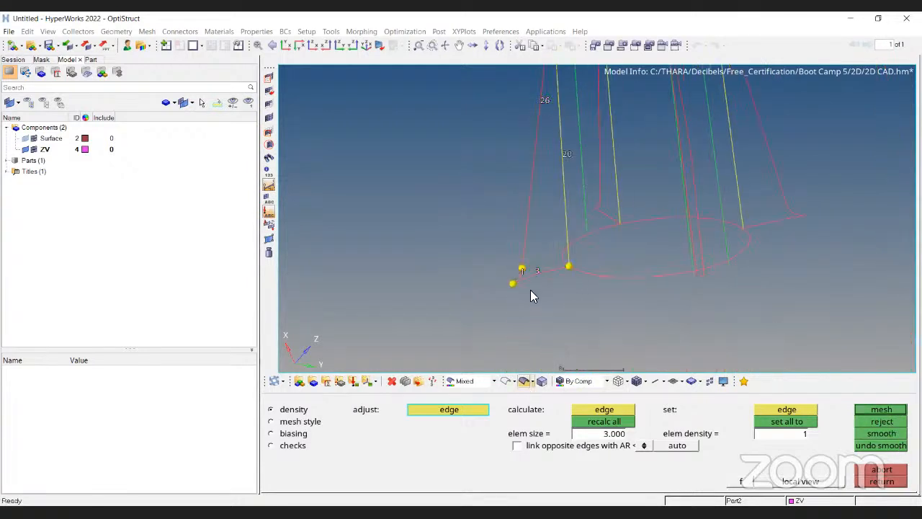
{"action": "key", "text": "Escape"}
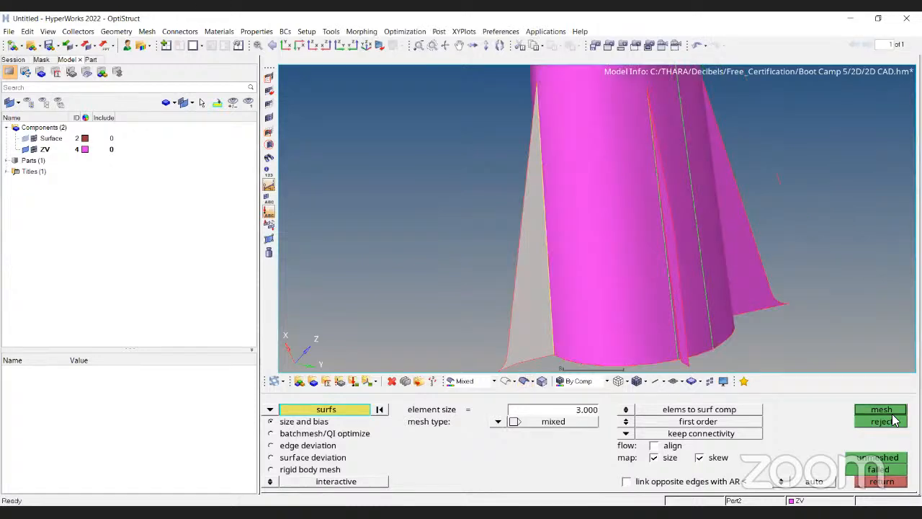
Mesh the left fin again with mixed elements at size 3, inspect it, and leave the panel keeping the mesh.
{"action": "left_click", "coordinate": [887, 405]}
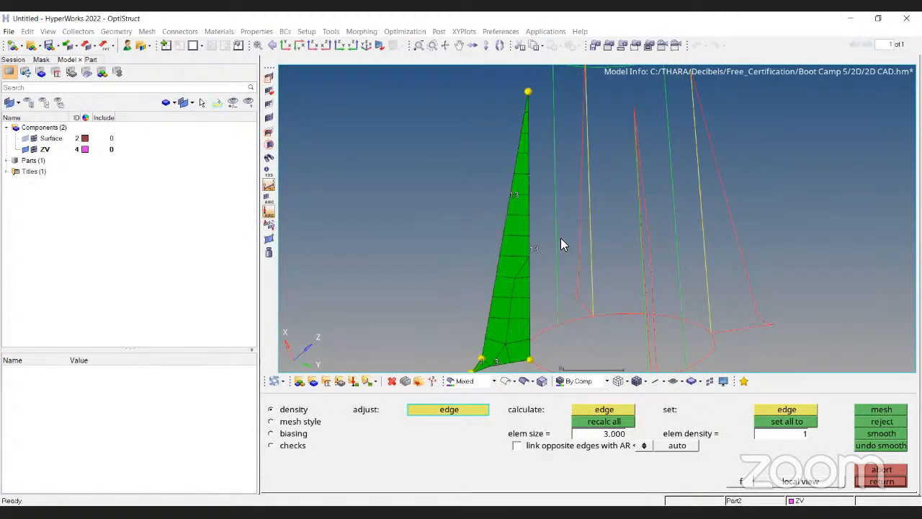
{"action": "scroll", "coordinate": [560, 237], "scroll_direction": "down", "scroll_amount": 3, "text": "ctrl"}
{"action": "left_click_drag", "start_coordinate": [561, 238], "coordinate": [494, 306], "text": "ctrl"}
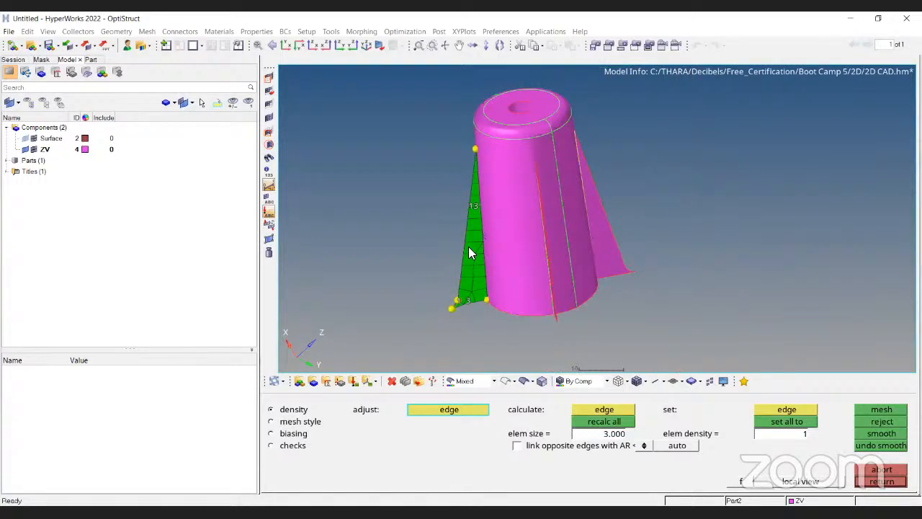
{"action": "scroll", "coordinate": [468, 246], "scroll_direction": "up", "scroll_amount": 4}
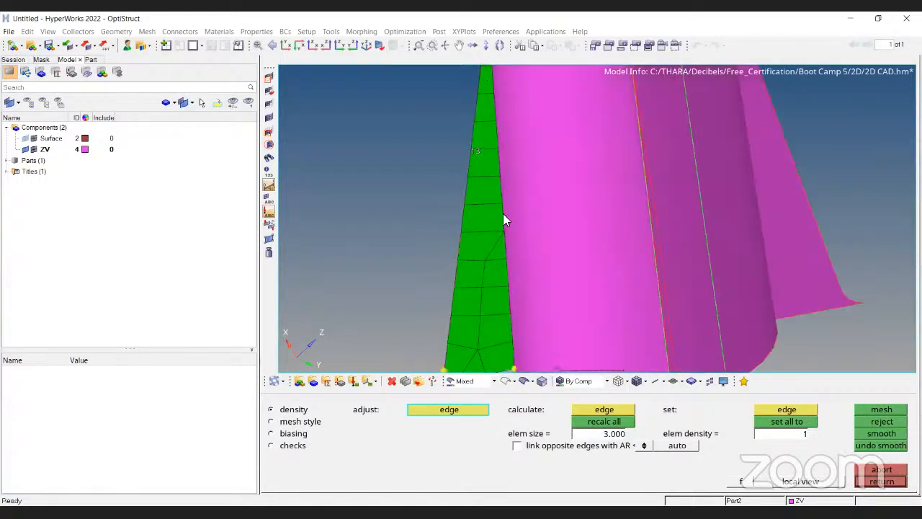
{"action": "left_click", "coordinate": [507, 381]}
{"action": "right_click_drag", "start_coordinate": [472, 211], "coordinate": [498, 135], "text": "ctrl"}
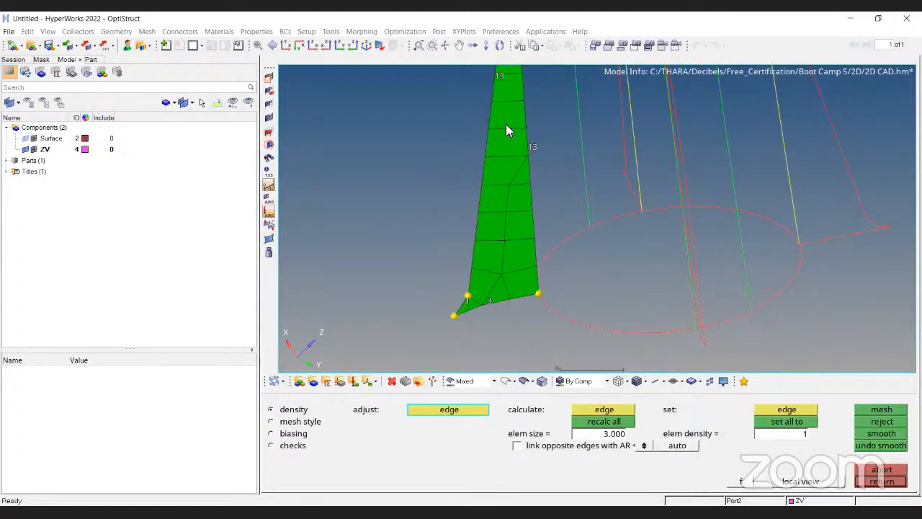
{"action": "left_click", "coordinate": [525, 381]}
{"action": "mouse_move", "coordinate": [515, 194]}
{"action": "left_mouse_down", "text": "ctrl"}
{"action": "mouse_move", "coordinate": [552, 231]}
{"action": "mouse_move", "coordinate": [622, 259]}
{"action": "mouse_move", "coordinate": [609, 242]}
{"action": "mouse_move", "coordinate": [639, 187]}
{"action": "left_mouse_up", "text": "ctrl"}
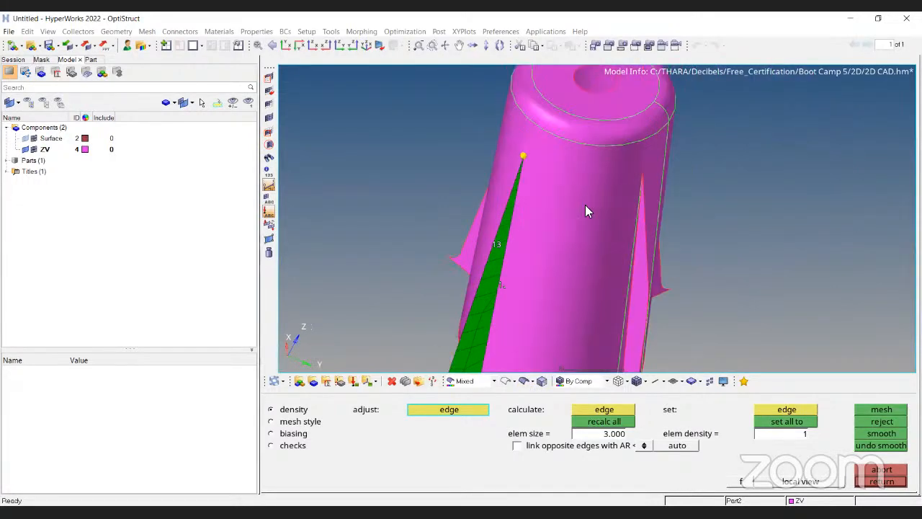
{"action": "left_click_drag", "start_coordinate": [586, 206], "coordinate": [652, 292], "text": "ctrl"}
{"action": "key", "text": "Escape"}
{"action": "key", "text": "Escape"}
Try meshing the central boss midsurface with mixed elements and reject the mesh.
{"action": "left_click_drag", "start_coordinate": [539, 273], "coordinate": [531, 235], "text": "ctrl"}
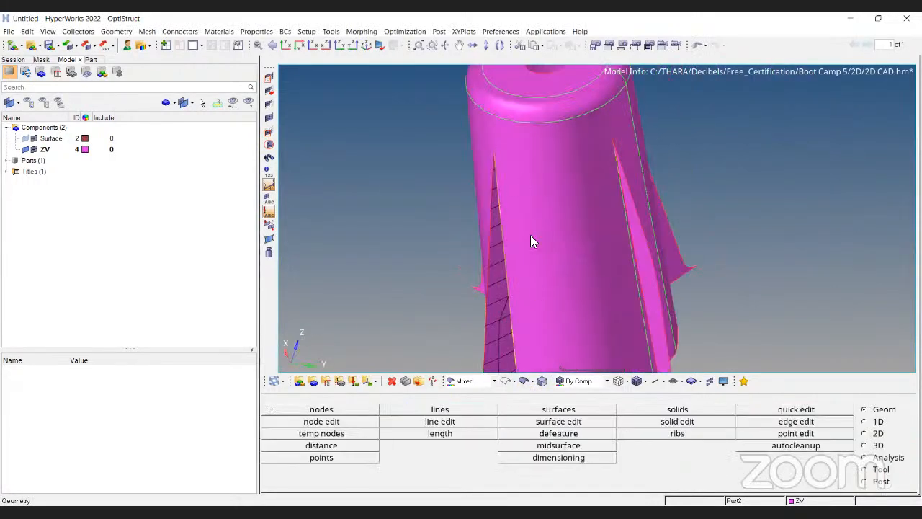
{"action": "left_click", "coordinate": [506, 381]}
{"action": "left_click_drag", "start_coordinate": [523, 271], "coordinate": [529, 233], "text": "ctrl"}
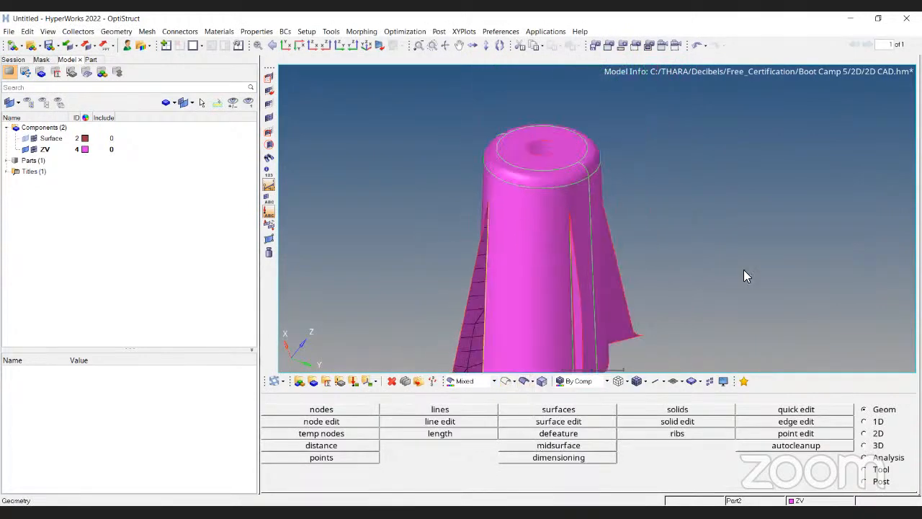
{"action": "key", "text": "F12"}
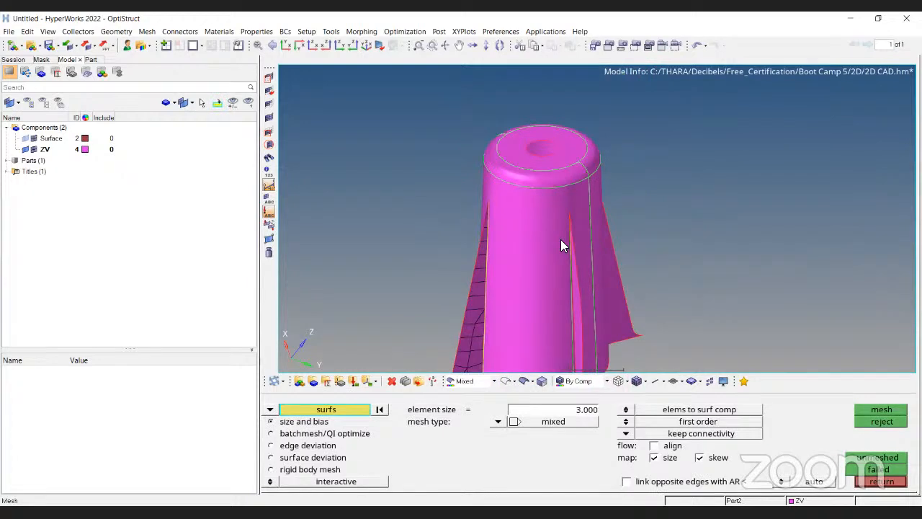
{"action": "left_click", "coordinate": [561, 239]}
{"action": "left_click", "coordinate": [868, 411]}
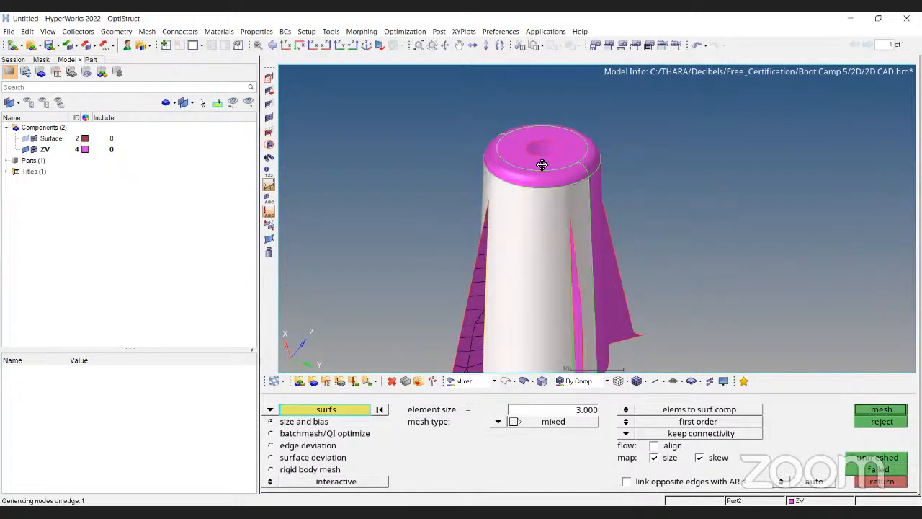
{"action": "left_click_drag", "start_coordinate": [589, 234], "coordinate": [491, 206], "text": "ctrl"}
{"action": "left_click", "coordinate": [508, 382]}
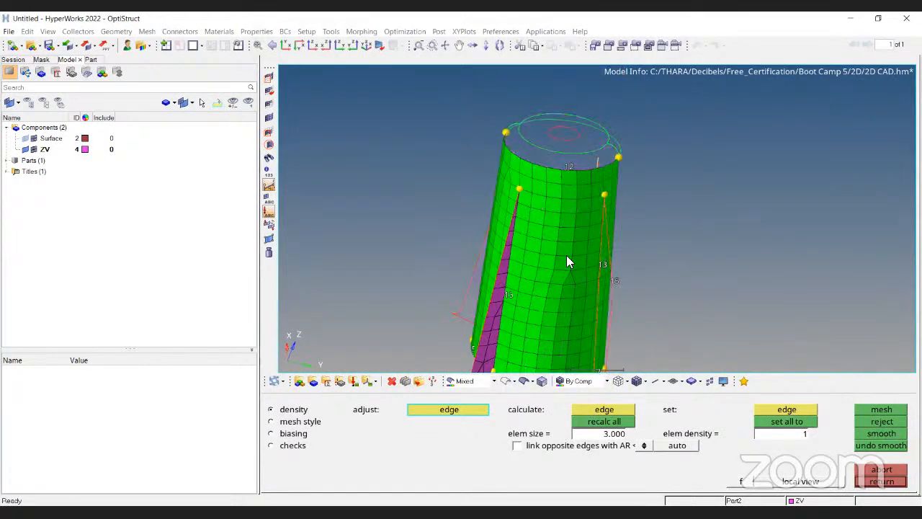
{"action": "left_click", "coordinate": [870, 422]}
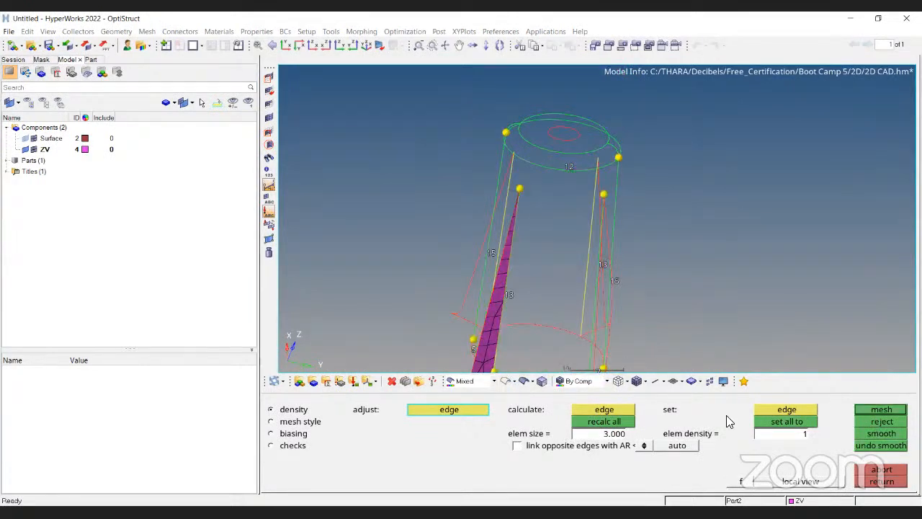
Try to split the central boss surface from a fin tip node to the top edge with Quick Edit.
{"action": "key", "text": "Escape"}
{"action": "key", "text": "F11"}
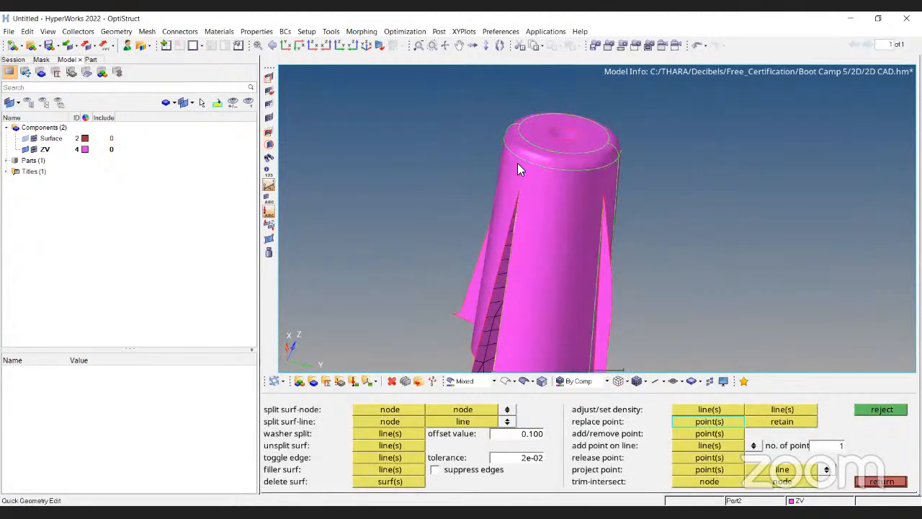
{"action": "scroll", "coordinate": [466, 262], "scroll_direction": "up", "scroll_amount": 5}
{"action": "left_click", "coordinate": [490, 255]}
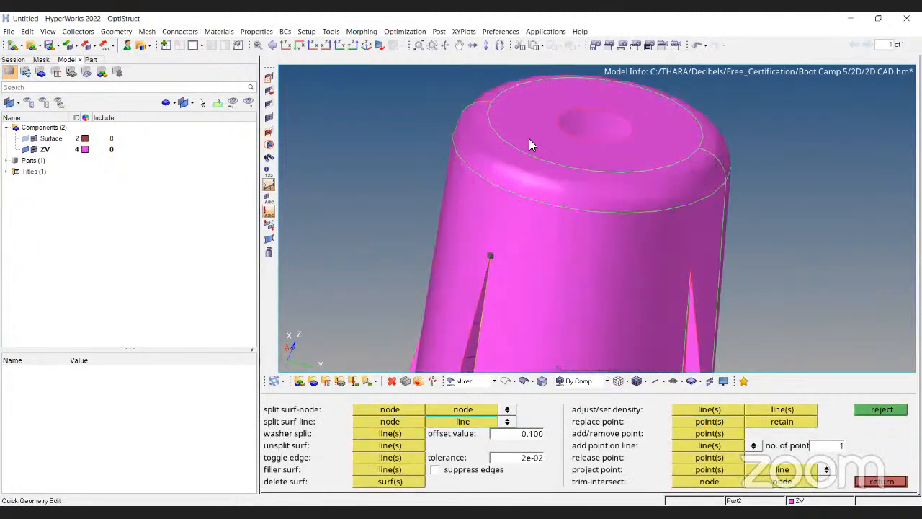
{"action": "left_click", "coordinate": [522, 152]}
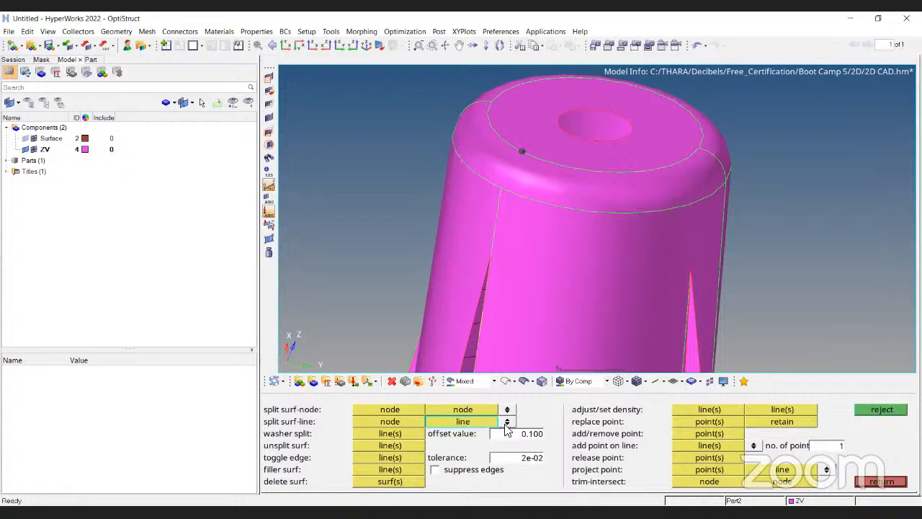
{"action": "left_click", "coordinate": [390, 422]}
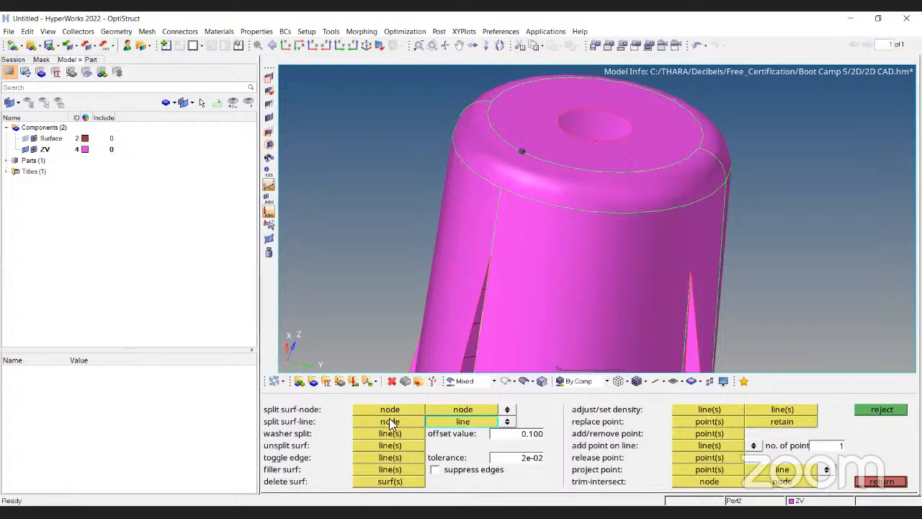
{"action": "left_click", "coordinate": [690, 272]}
{"action": "left_click_drag", "start_coordinate": [404, 217], "coordinate": [273, 243], "text": "ctrl"}
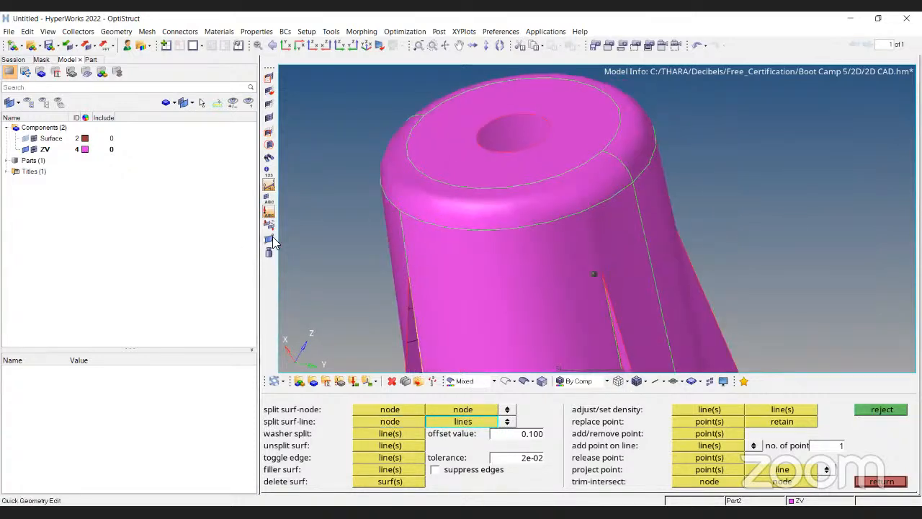
{"action": "key", "text": "Escape"}
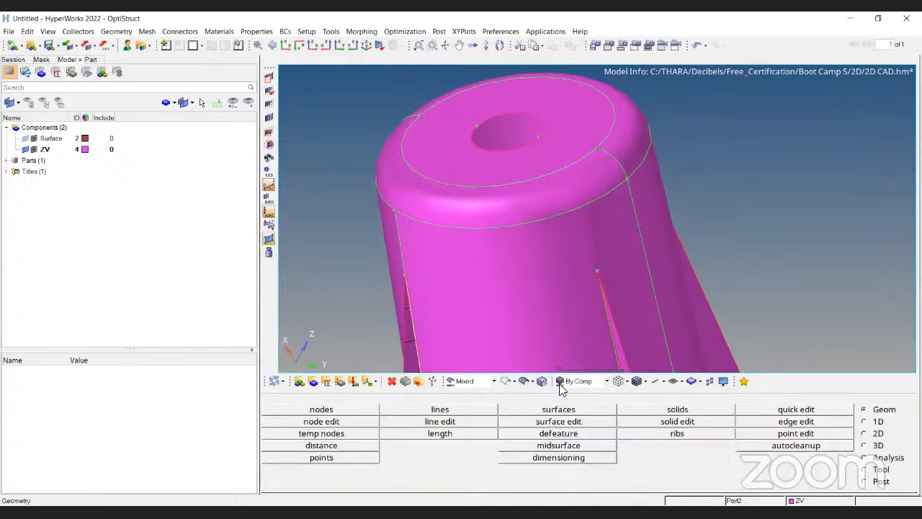
{"action": "left_click", "coordinate": [779, 413]}
{"action": "left_click", "coordinate": [391, 416]}
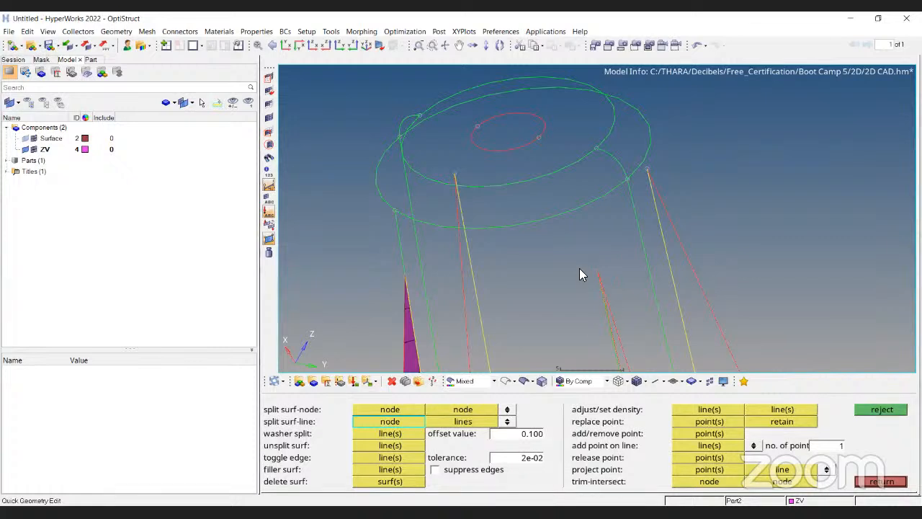
{"action": "scroll", "coordinate": [598, 270], "scroll_direction": "up", "scroll_amount": 4}
{"action": "key", "text": "Escape"}
{"action": "left_click", "coordinate": [768, 411]}
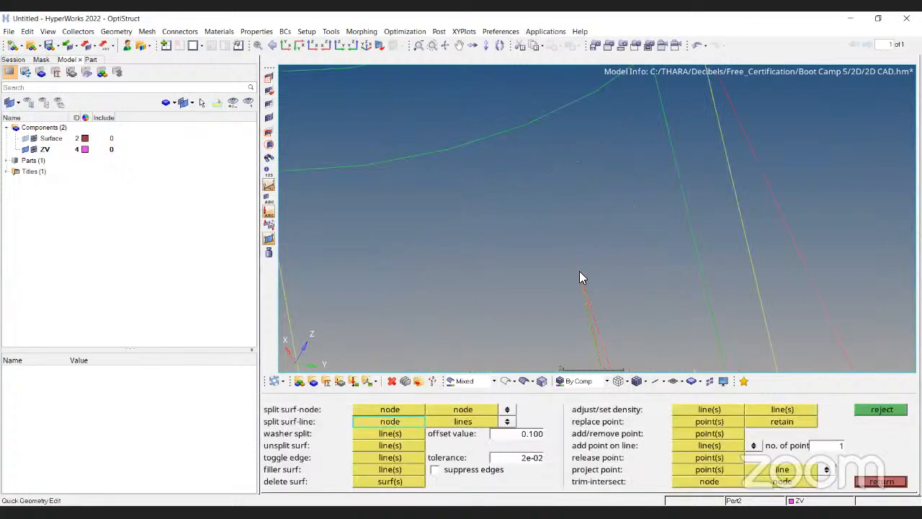
{"action": "left_click", "coordinate": [580, 272]}
{"action": "scroll", "coordinate": [517, 108], "scroll_direction": "down", "scroll_amount": 4}
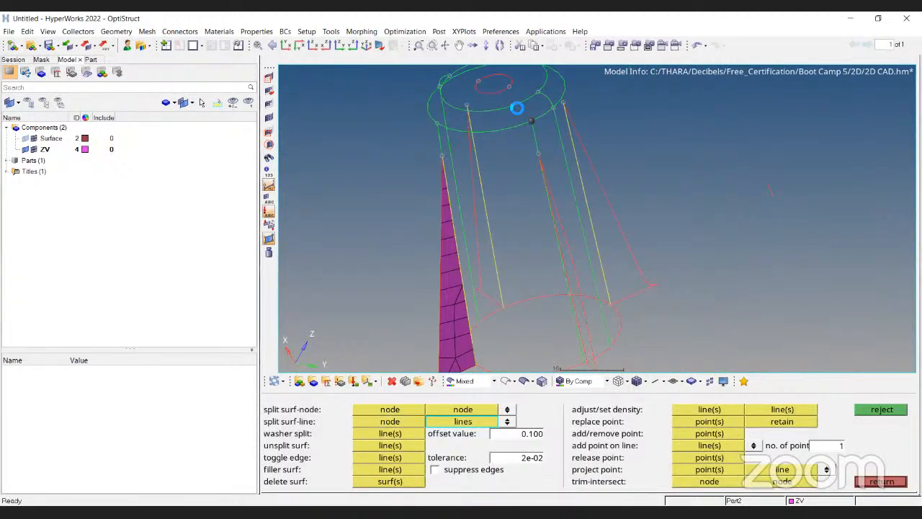
{"action": "key", "text": "Escape"}
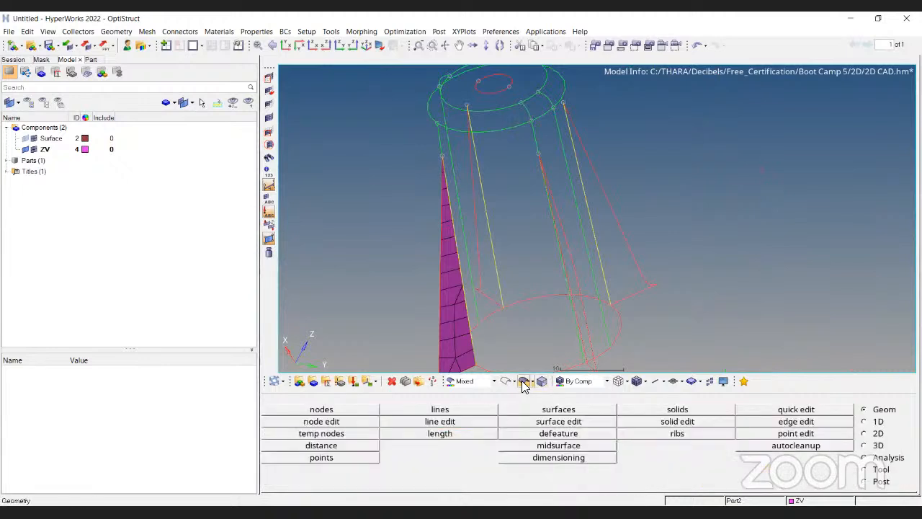
Automesh the central boss surface between the fins with mixed elements at size 3, adjust the top edge density, and keep the mesh.
{"action": "left_click", "coordinate": [524, 382]}
{"action": "scroll", "coordinate": [519, 168], "scroll_direction": "down", "scroll_amount": 2}
{"action": "key", "text": "F12"}
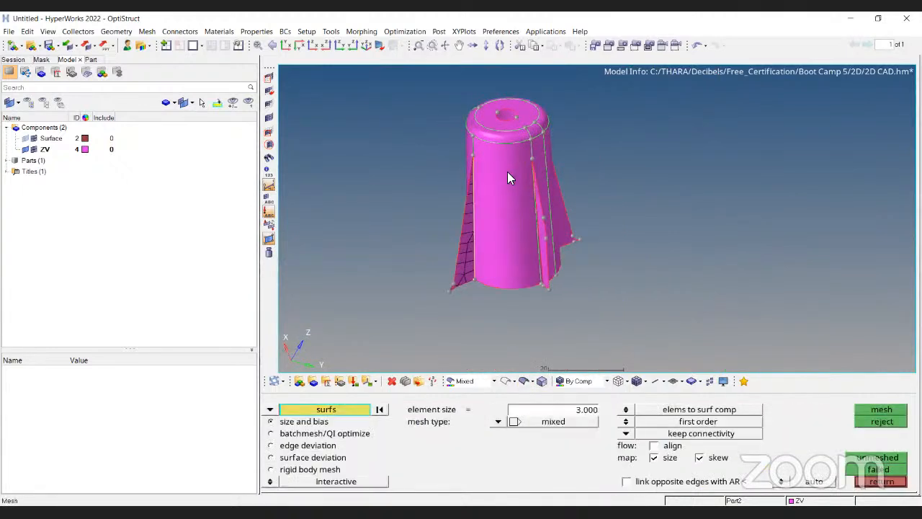
{"action": "scroll", "coordinate": [508, 171], "scroll_direction": "up", "scroll_amount": 3}
{"action": "left_click", "coordinate": [508, 172]}
{"action": "left_click", "coordinate": [888, 412]}
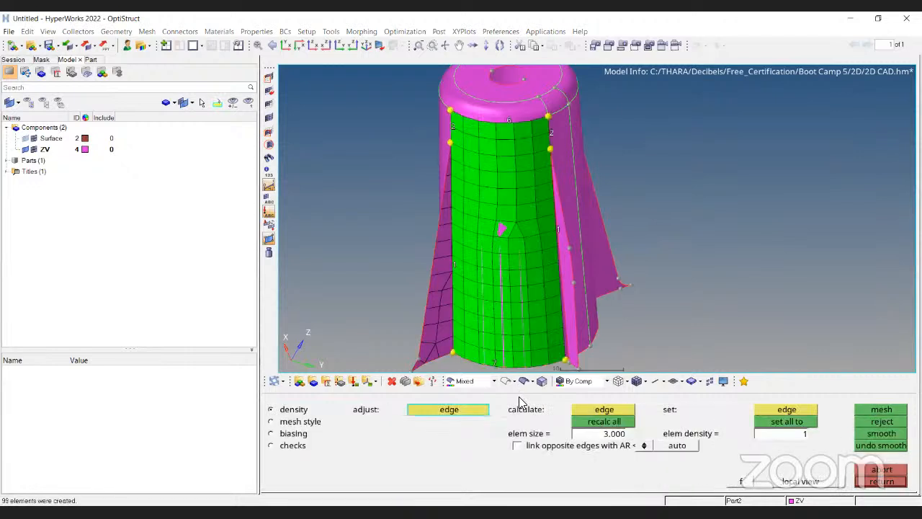
{"action": "scroll", "coordinate": [492, 191], "scroll_direction": "down", "scroll_amount": 2}
{"action": "left_click", "coordinate": [501, 131]}
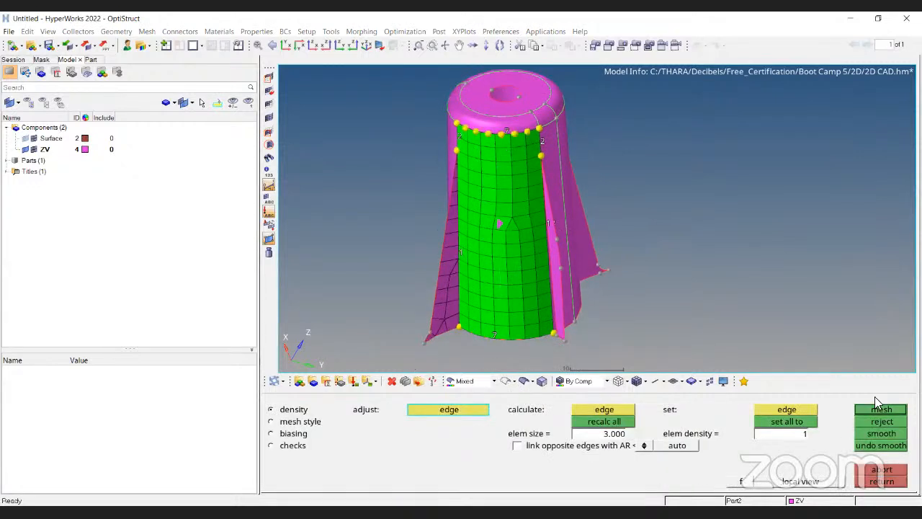
{"action": "left_click", "coordinate": [506, 383]}
{"action": "left_click_drag", "start_coordinate": [494, 113], "coordinate": [500, 99], "text": "ctrl"}
{"action": "key", "text": "Escape"}
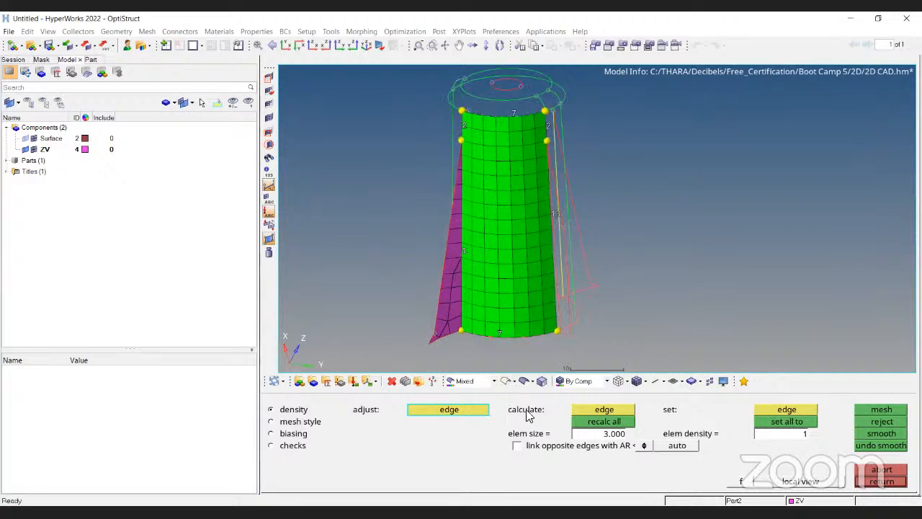
{"action": "left_click", "coordinate": [524, 381]}
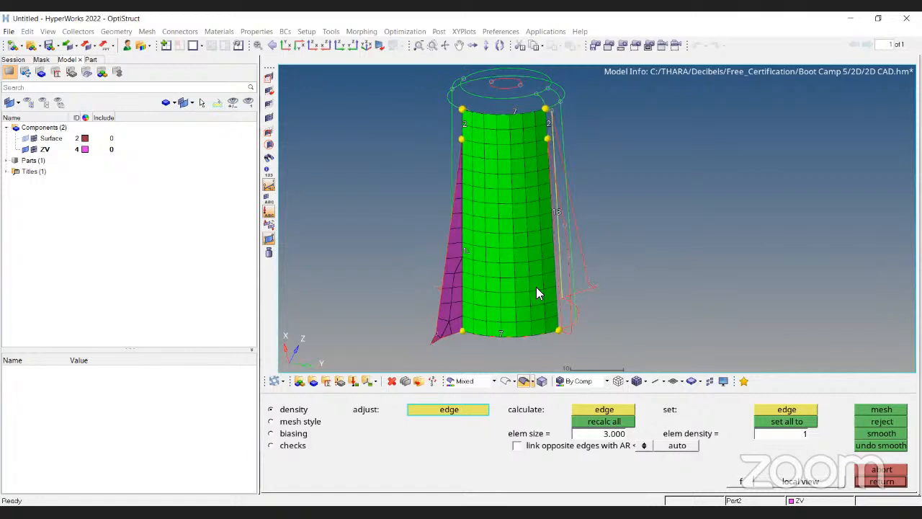
{"action": "left_click_drag", "start_coordinate": [563, 173], "coordinate": [568, 188], "text": "ctrl"}
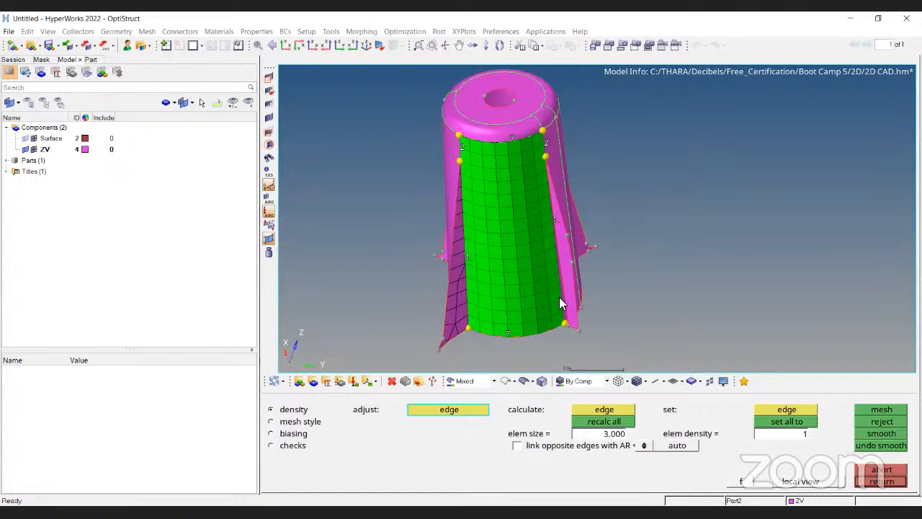
{"action": "middle_click", "coordinate": [505, 392]}
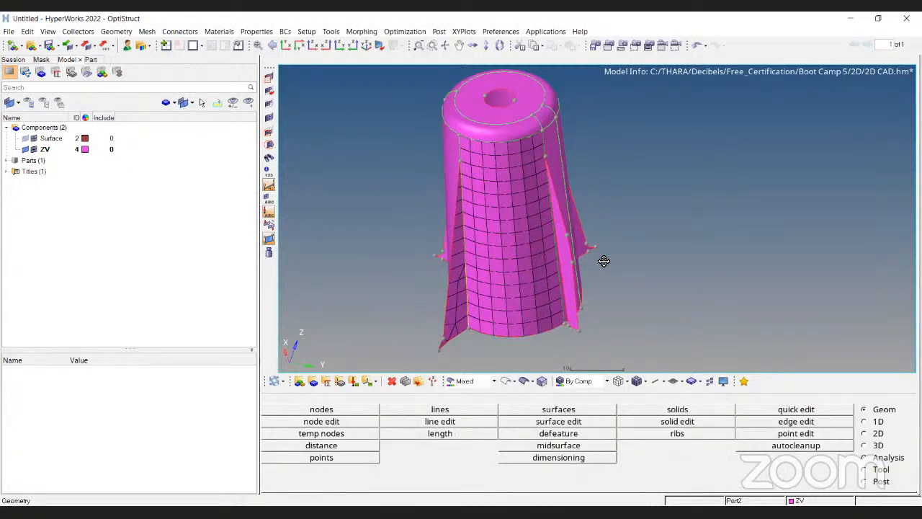
Switch to the presentation and review the 2D meshing and element quality check slides.
{"action": "left_click_drag", "start_coordinate": [490, 182], "coordinate": [480, 225], "text": "ctrl"}
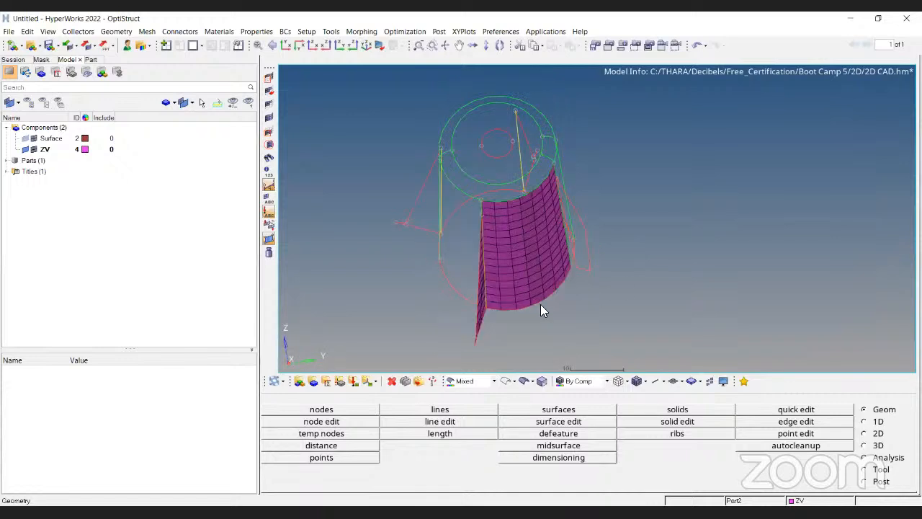
{"action": "left_click_drag", "start_coordinate": [542, 311], "coordinate": [509, 163], "text": "ctrl"}
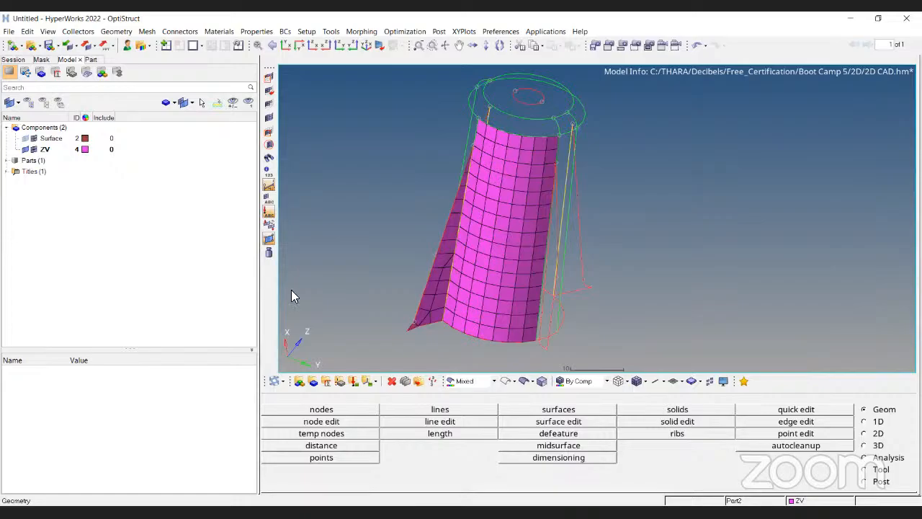
{"action": "key", "text": "alt+Tab"}
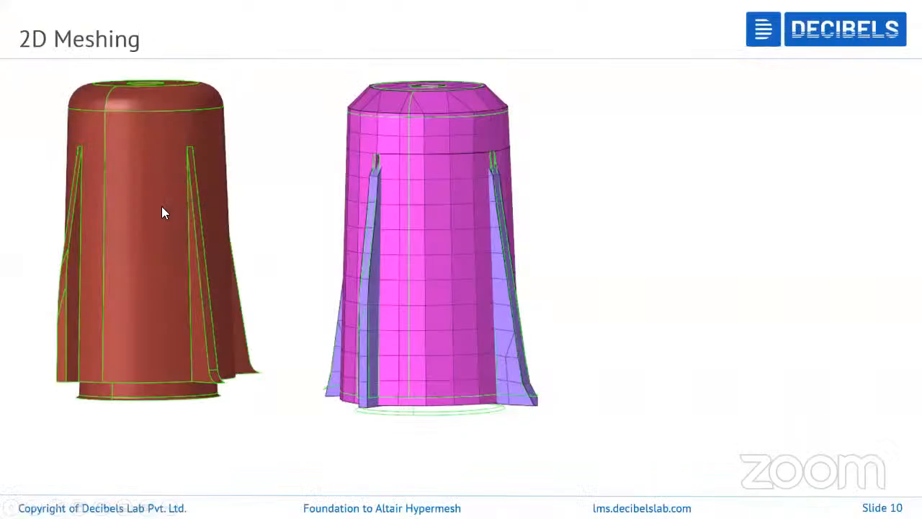
{"action": "left_click", "coordinate": [161, 207]}
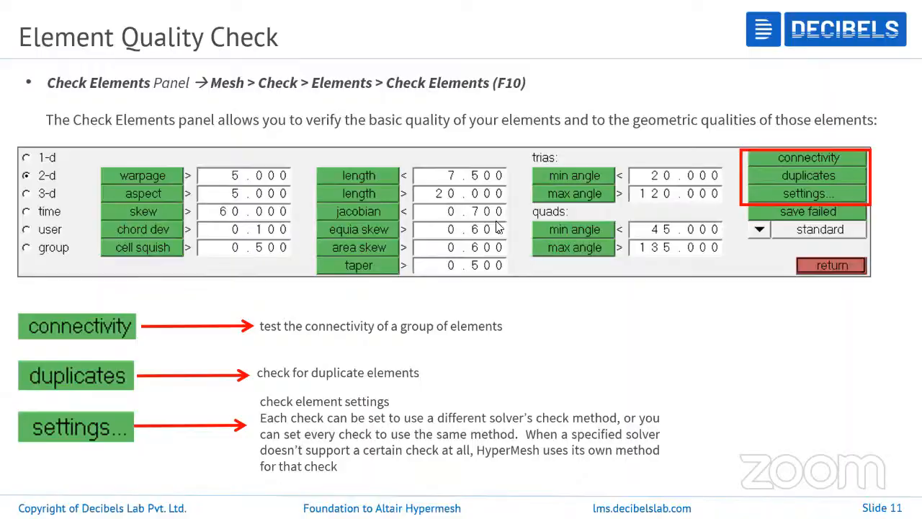
{"action": "key", "text": "alt+Tab"}
{"action": "scroll", "coordinate": [486, 369], "scroll_direction": "down", "scroll_amount": 3}
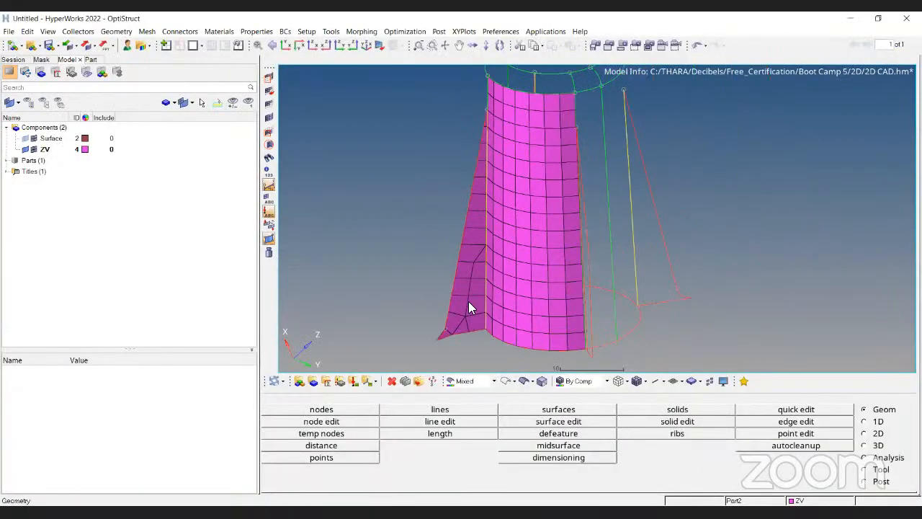
{"action": "scroll", "coordinate": [563, 226], "scroll_direction": "up", "scroll_amount": 3}
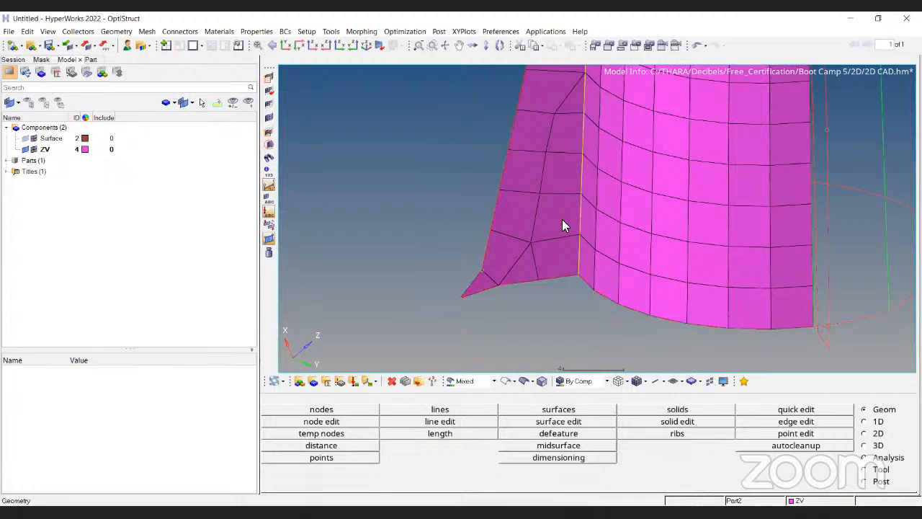
Replace the fin's lower corner node with a neighbouring node using the Replace tool with equivalence.
{"action": "key", "text": "F3"}
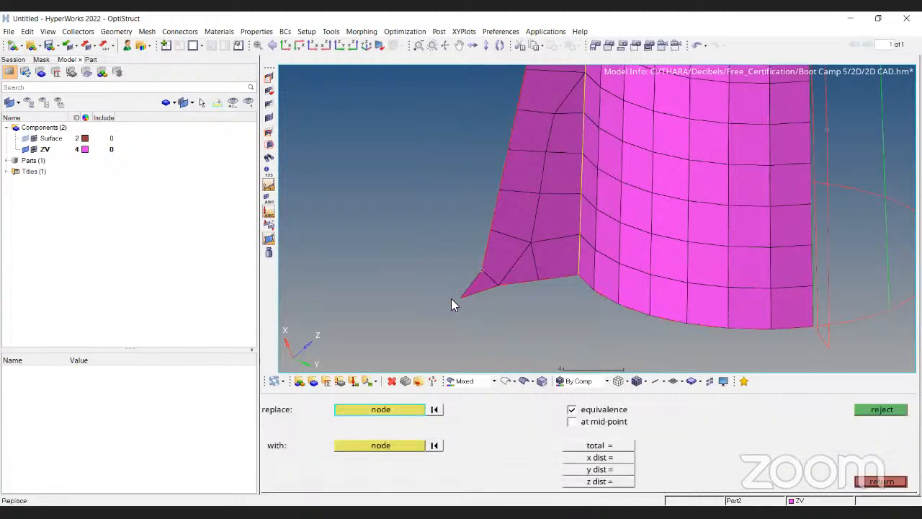
{"action": "scroll", "coordinate": [452, 301], "scroll_direction": "up", "scroll_amount": 3, "text": "ctrl"}
{"action": "left_click", "coordinate": [488, 250]}
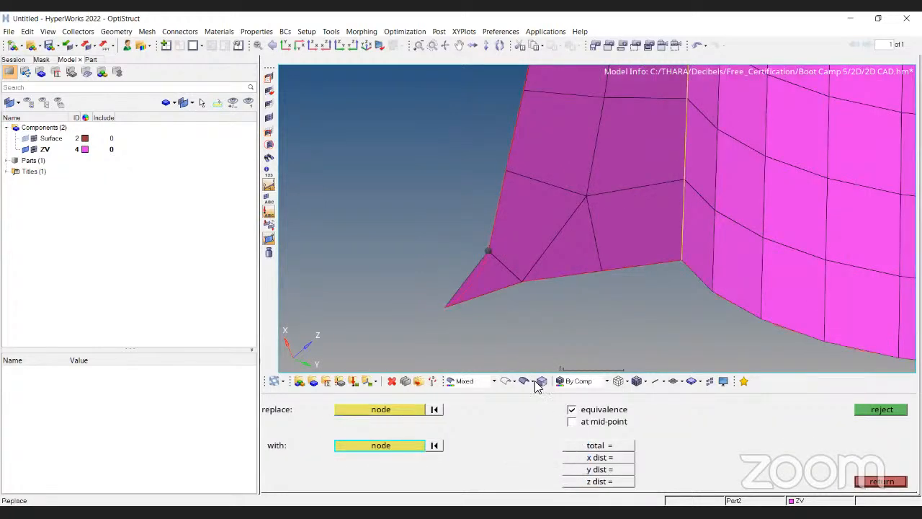
{"action": "left_click", "coordinate": [507, 173]}
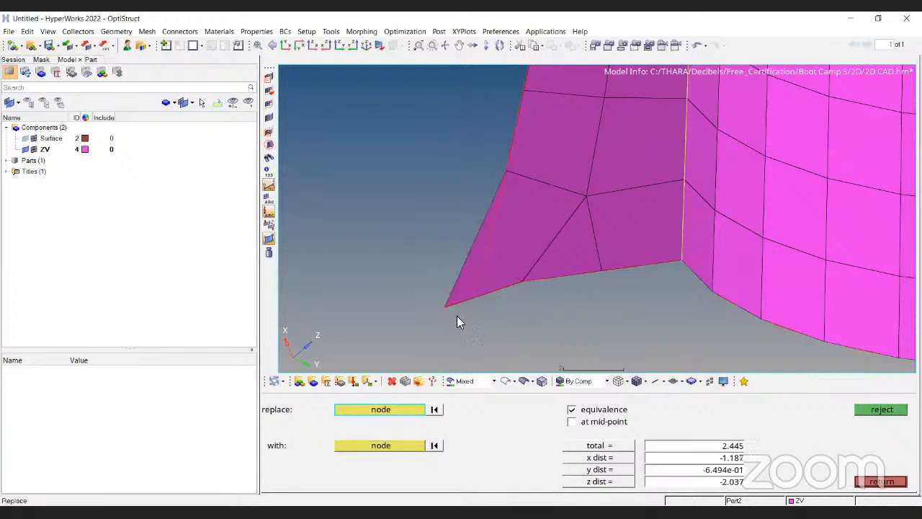
{"action": "scroll", "coordinate": [559, 220], "scroll_direction": "up", "scroll_amount": 2, "text": "ctrl"}
{"action": "scroll", "coordinate": [559, 220], "scroll_direction": "down", "scroll_amount": 3, "text": "ctrl"}
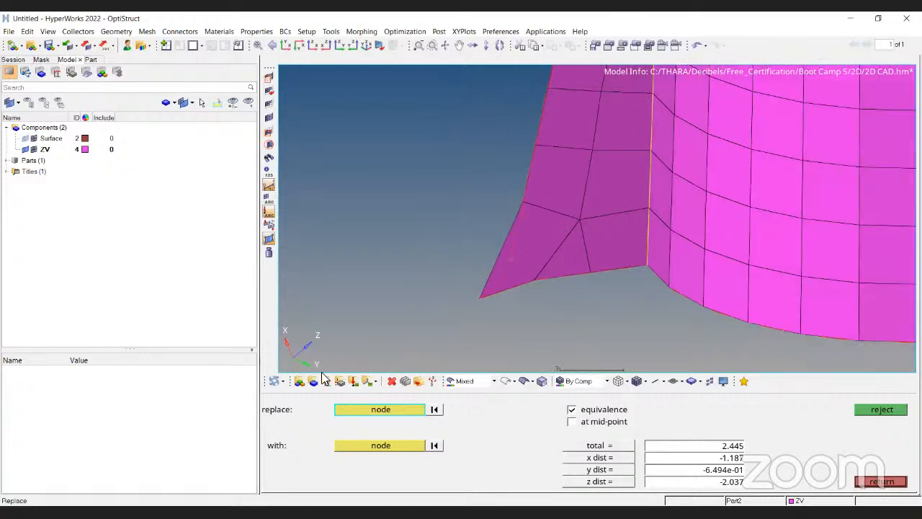
Remesh the selected fin elements near the lower corner with mixed elements at size 3.
{"action": "key", "text": "F12"}
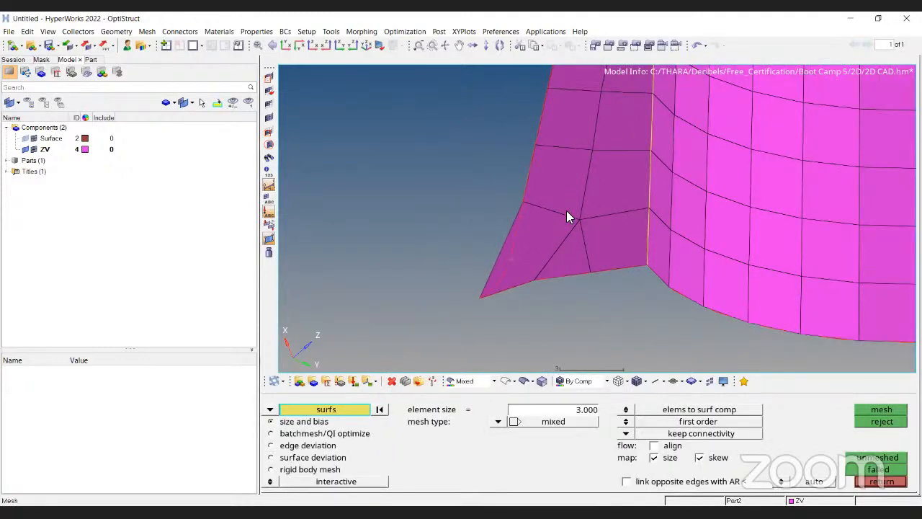
{"action": "scroll", "coordinate": [583, 210], "scroll_direction": "down", "scroll_amount": 5, "text": "ctrl"}
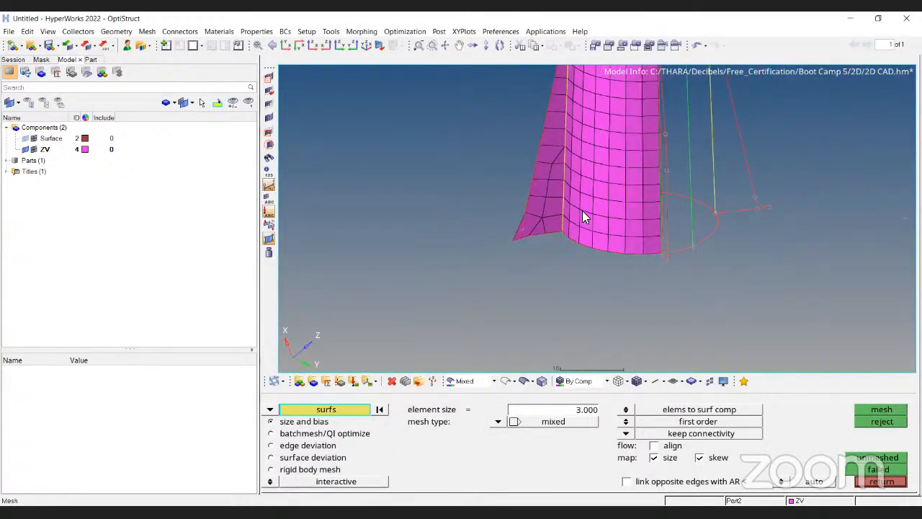
{"action": "left_click_drag", "start_coordinate": [583, 210], "coordinate": [651, 369], "text": "ctrl"}
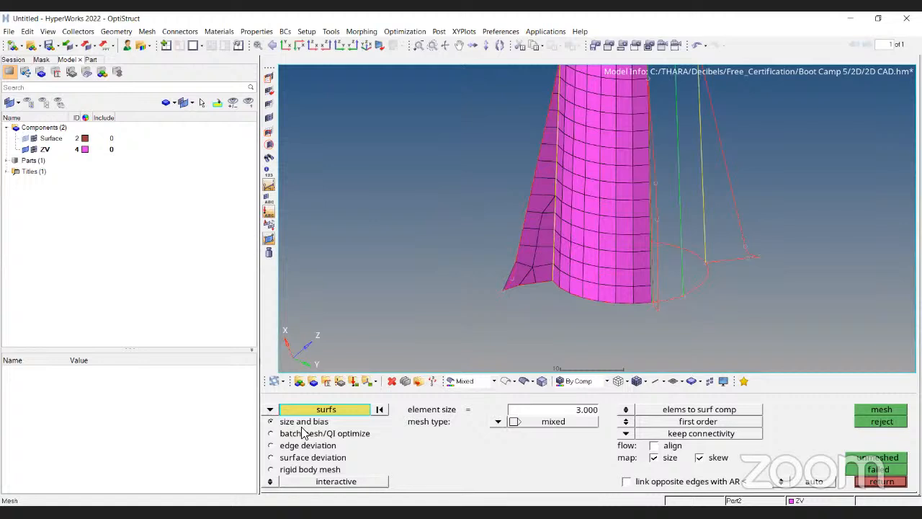
{"action": "left_click", "coordinate": [270, 410]}
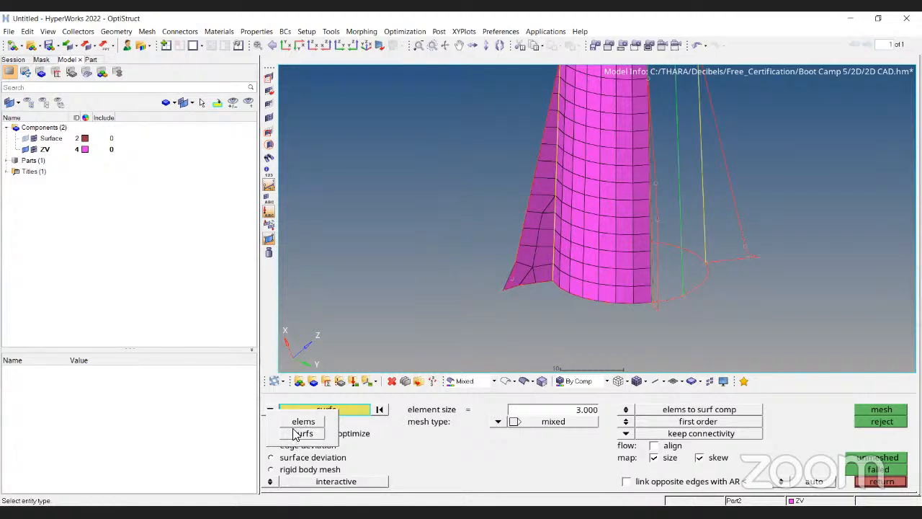
{"action": "left_click", "coordinate": [304, 423]}
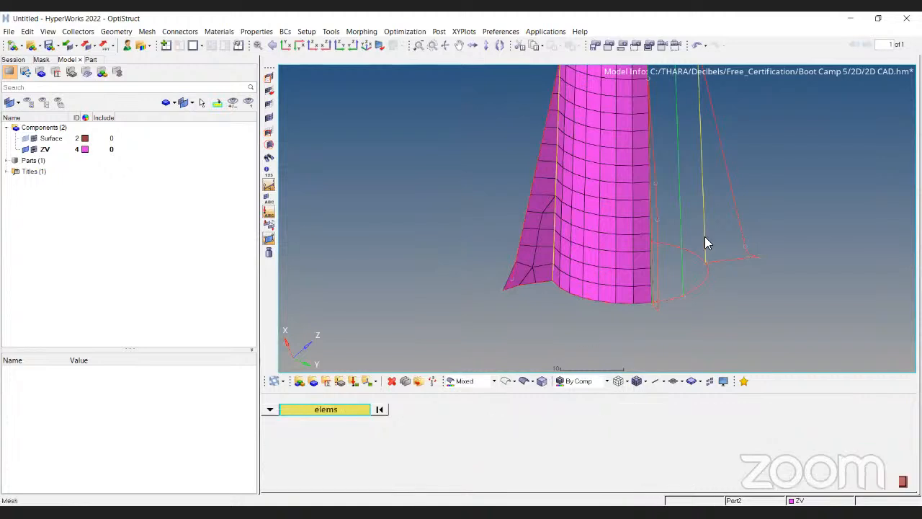
{"action": "left_click_drag", "start_coordinate": [658, 240], "coordinate": [537, 187], "text": "ctrl"}
{"action": "scroll", "coordinate": [531, 282], "scroll_direction": "up", "scroll_amount": 5}
{"action": "left_click", "coordinate": [566, 258]}
{"action": "left_click", "coordinate": [565, 208]}
{"action": "left_click", "coordinate": [515, 205]}
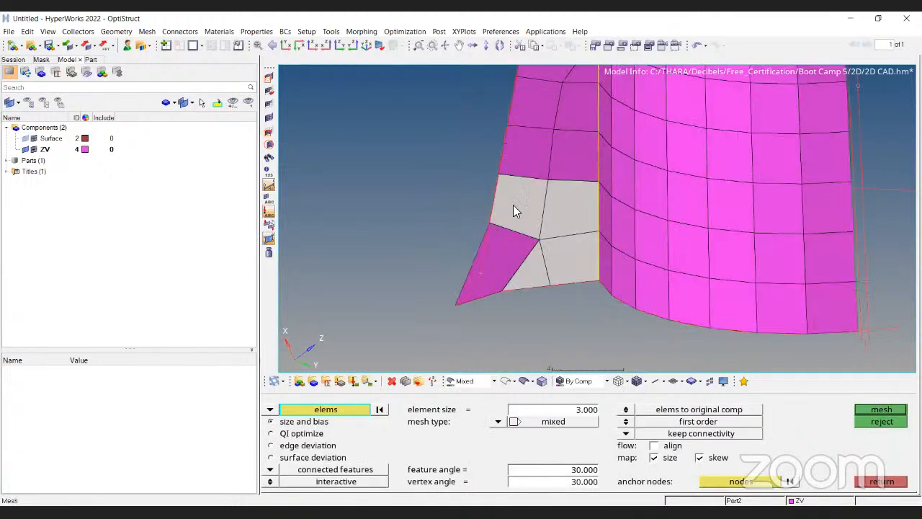
{"action": "left_click", "coordinate": [492, 265]}
{"action": "right_click_drag", "start_coordinate": [532, 206], "coordinate": [523, 255], "text": "ctrl"}
{"action": "left_click", "coordinate": [519, 202]}
{"action": "left_click", "coordinate": [569, 159]}
{"action": "left_click", "coordinate": [572, 122]}
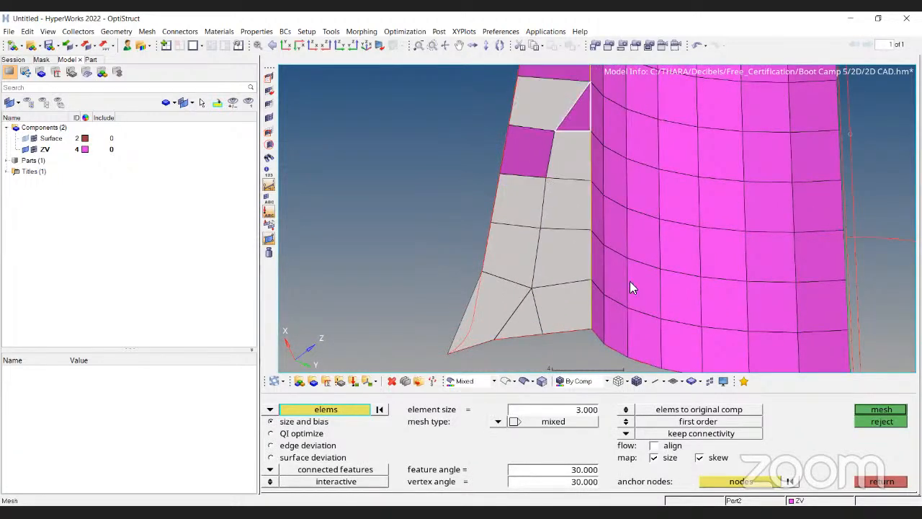
{"action": "left_click", "coordinate": [505, 166]}
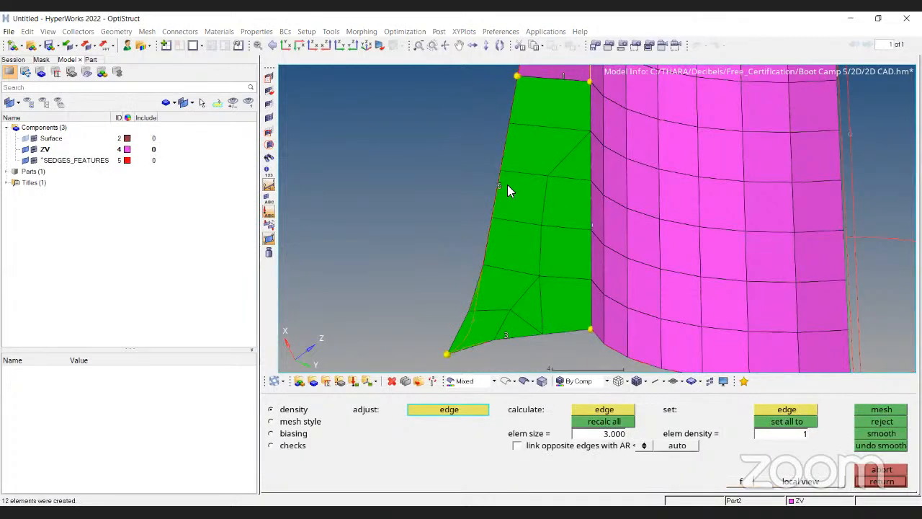
Reduce the edge densities on the fin's lower patch, remesh it and keep the mesh.
{"action": "scroll", "coordinate": [545, 272], "scroll_direction": "down", "scroll_amount": 3}
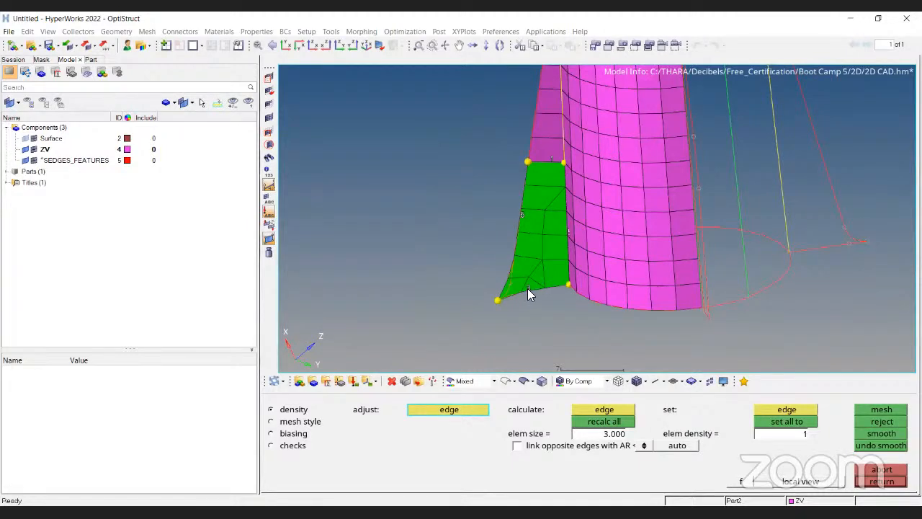
{"action": "scroll", "coordinate": [527, 288], "scroll_direction": "up", "scroll_amount": 4}
{"action": "right_click", "coordinate": [528, 289]}
{"action": "left_click", "coordinate": [883, 410]}
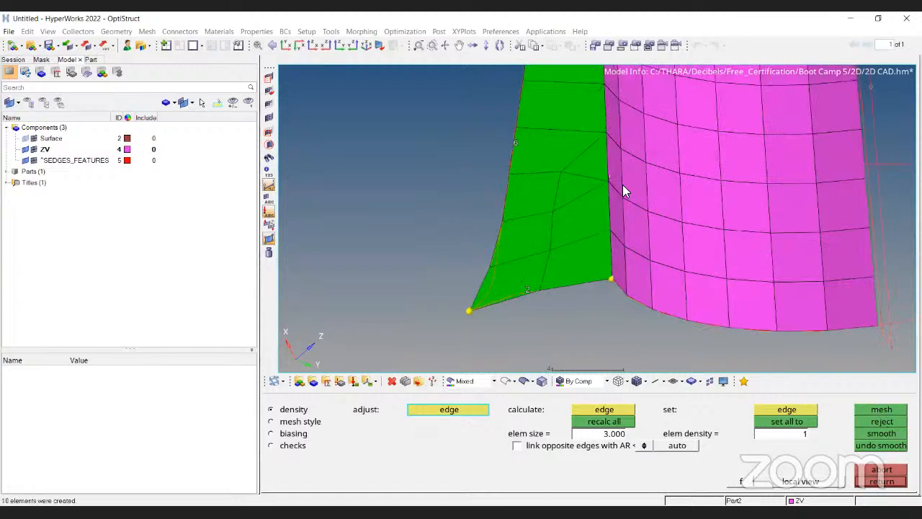
{"action": "right_click", "coordinate": [506, 142]}
{"action": "left_click", "coordinate": [883, 409]}
{"action": "scroll", "coordinate": [577, 295], "scroll_direction": "down", "scroll_amount": 1}
{"action": "scroll", "coordinate": [558, 297], "scroll_direction": "down", "scroll_amount": 2}
{"action": "middle_click", "coordinate": [540, 276]}
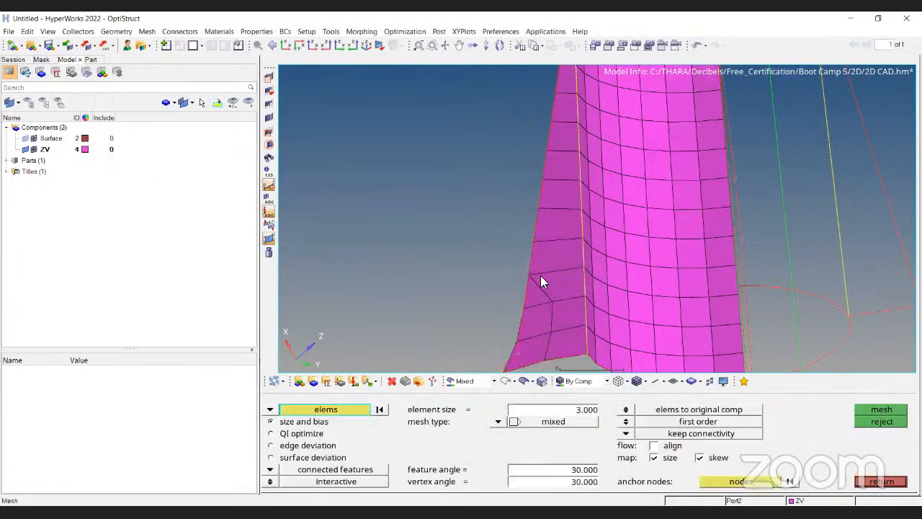
Remesh the selected upper fin elements with mixed elements at size 3 and accept the mesh.
{"action": "left_click_drag", "start_coordinate": [551, 193], "coordinate": [555, 123]}
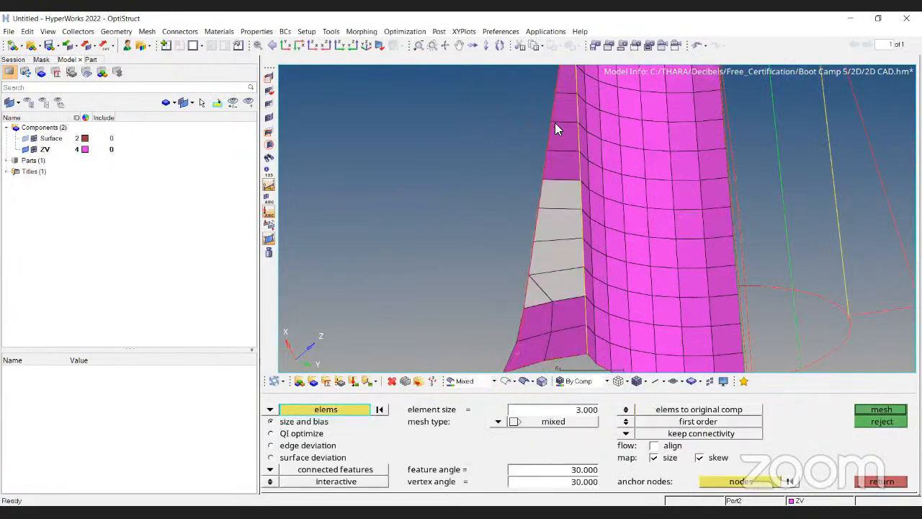
{"action": "left_click", "coordinate": [882, 410]}
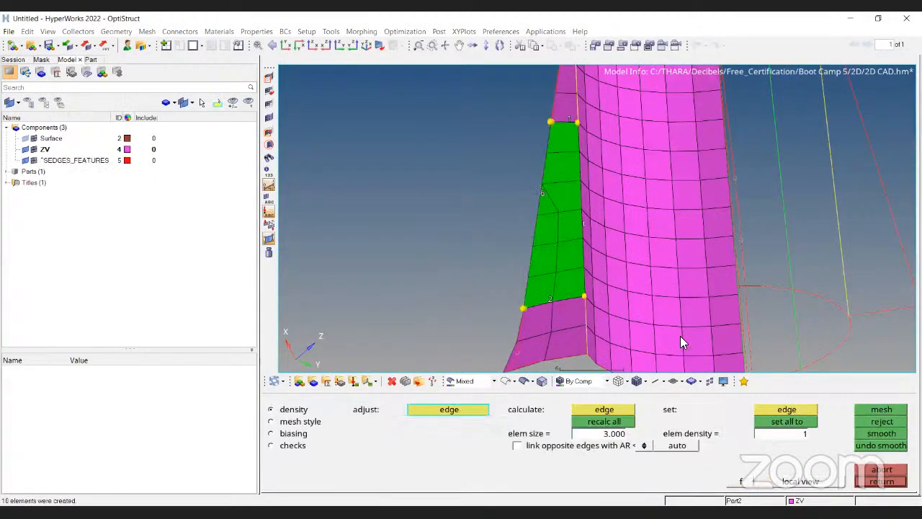
{"action": "left_click", "coordinate": [882, 469]}
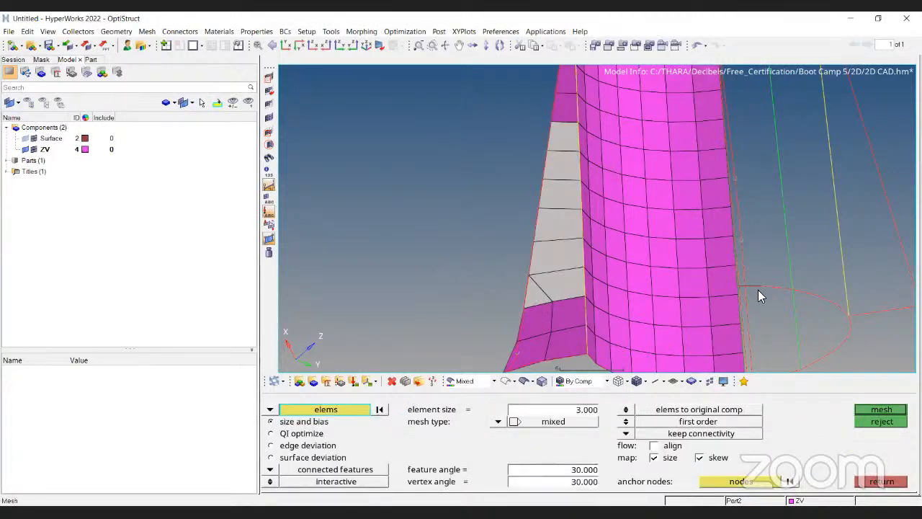
{"action": "middle_click", "coordinate": [543, 245]}
{"action": "middle_click", "coordinate": [549, 264]}
{"action": "scroll", "coordinate": [549, 261], "scroll_direction": "down", "scroll_amount": 1, "text": "ctrl"}
{"action": "left_click_drag", "start_coordinate": [589, 332], "coordinate": [596, 102], "text": "ctrl"}
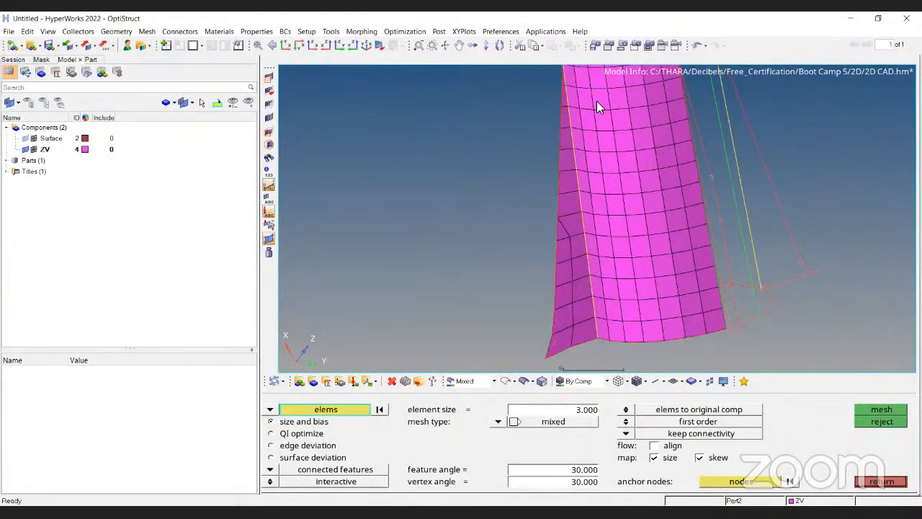
{"action": "left_click_drag", "start_coordinate": [700, 285], "coordinate": [671, 289], "text": "ctrl"}
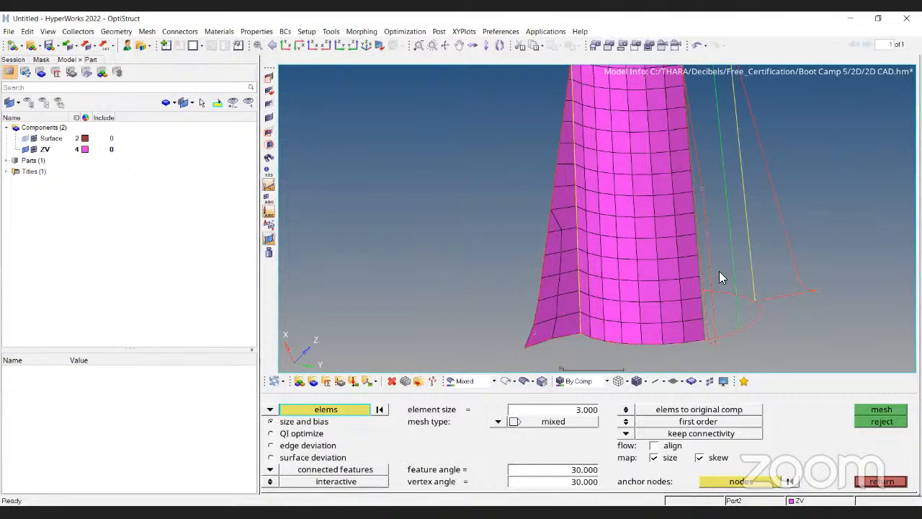
Replace a node on the fin's lower edge with its neighbouring node using Replace with equivalence.
{"action": "scroll", "coordinate": [543, 338], "scroll_direction": "up", "scroll_amount": 2}
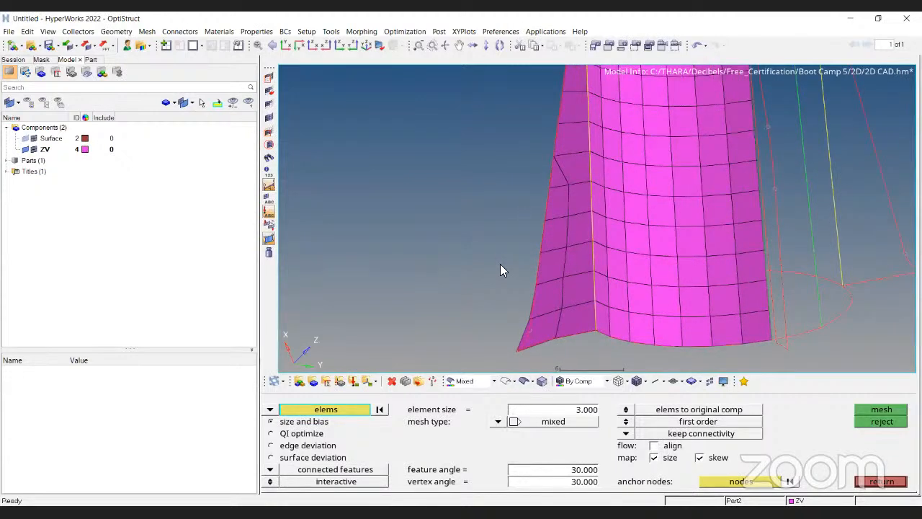
{"action": "scroll", "coordinate": [499, 268], "scroll_direction": "up", "scroll_amount": 1}
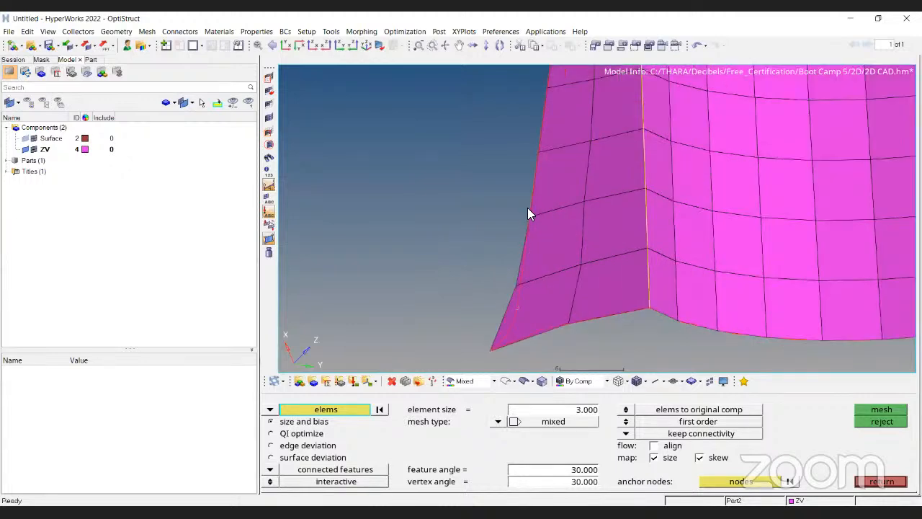
{"action": "right_click_drag", "start_coordinate": [517, 288], "coordinate": [532, 206], "text": "ctrl"}
{"action": "key", "text": "F3"}
{"action": "scroll", "coordinate": [532, 205], "scroll_direction": "up", "scroll_amount": 3}
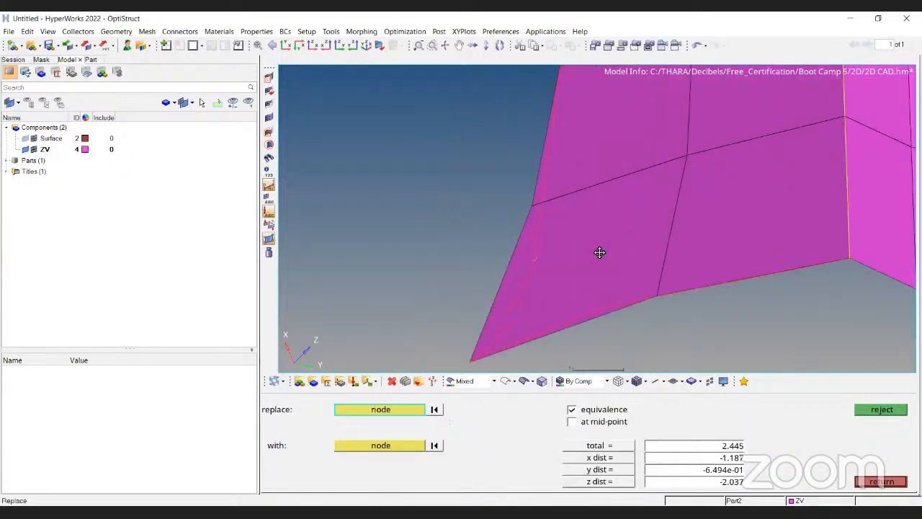
{"action": "left_click", "coordinate": [534, 206]}
{"action": "left_click", "coordinate": [597, 253]}
{"action": "scroll", "coordinate": [597, 253], "scroll_direction": "down", "scroll_amount": 4}
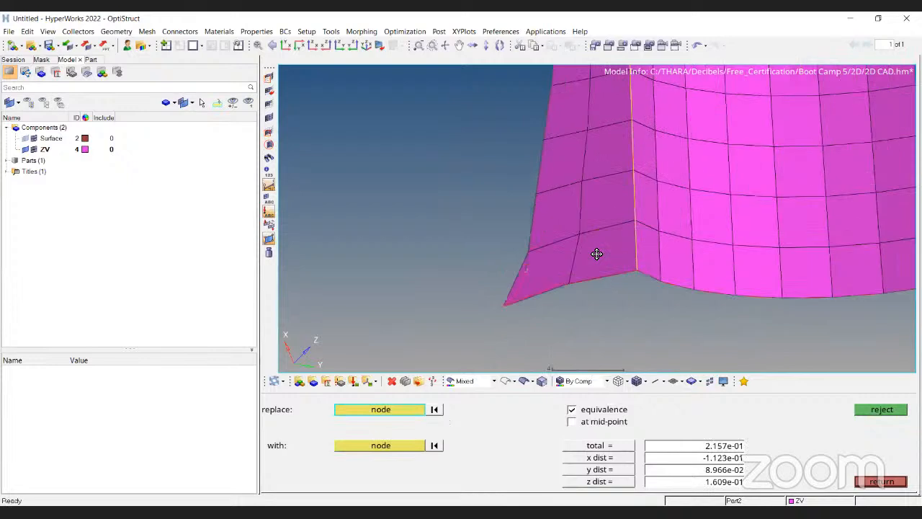
{"action": "key", "text": "Escape"}
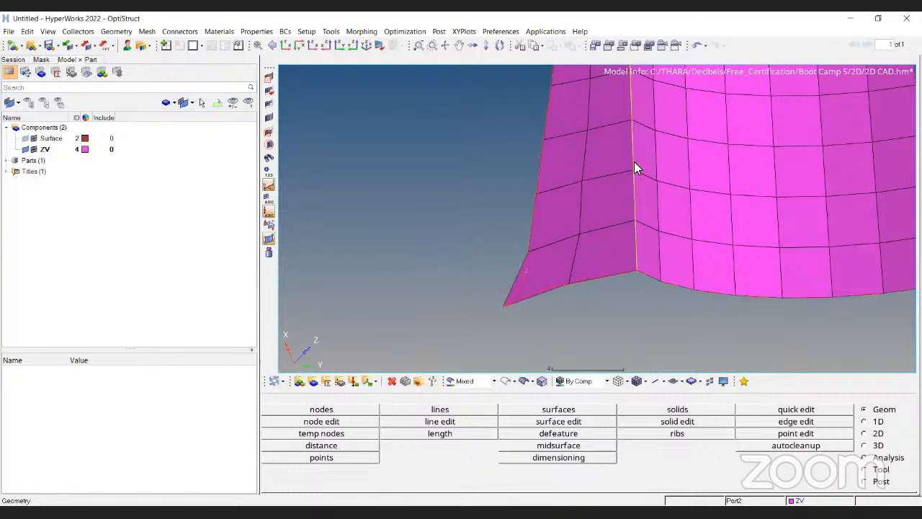
Inspect the meshed boss and fins from different angles with the geometry displayed.
{"action": "scroll", "coordinate": [573, 278], "scroll_direction": "down", "scroll_amount": 5}
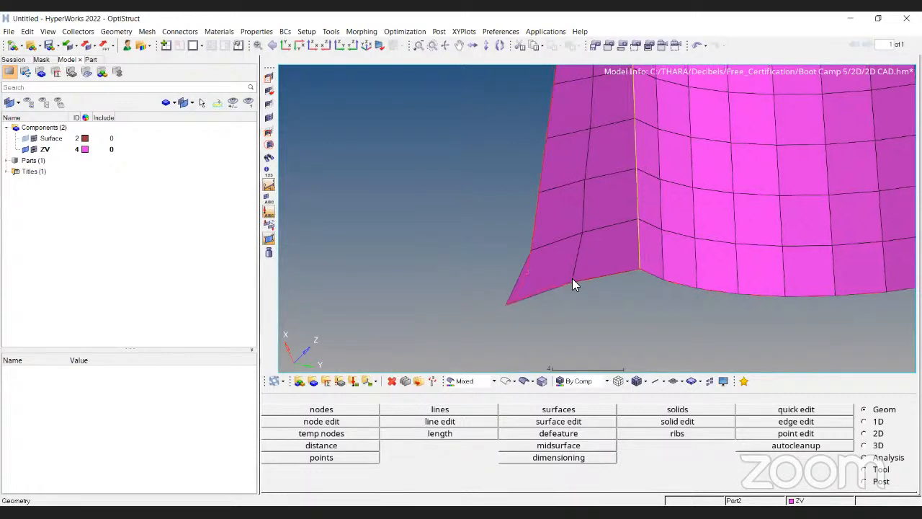
{"action": "right_click_drag", "start_coordinate": [572, 278], "coordinate": [513, 386], "text": "ctrl"}
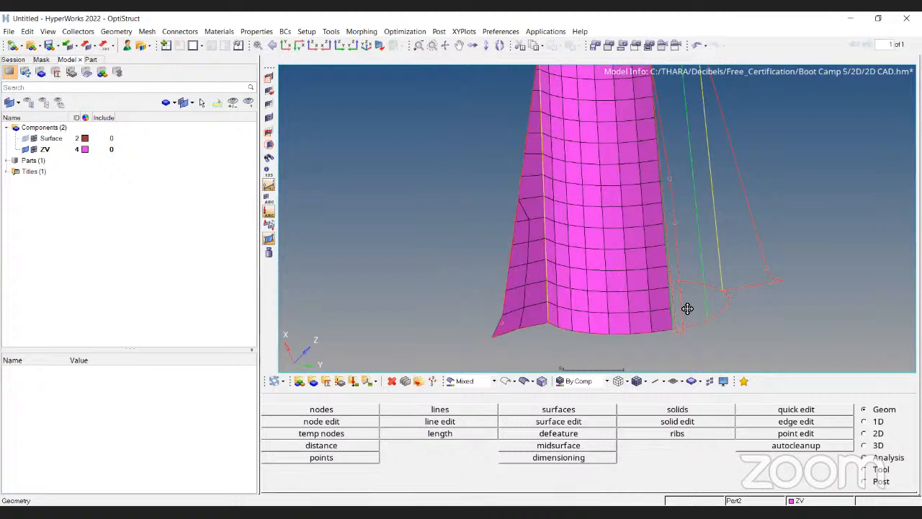
{"action": "scroll", "coordinate": [550, 199], "scroll_direction": "down", "scroll_amount": 3, "text": "ctrl"}
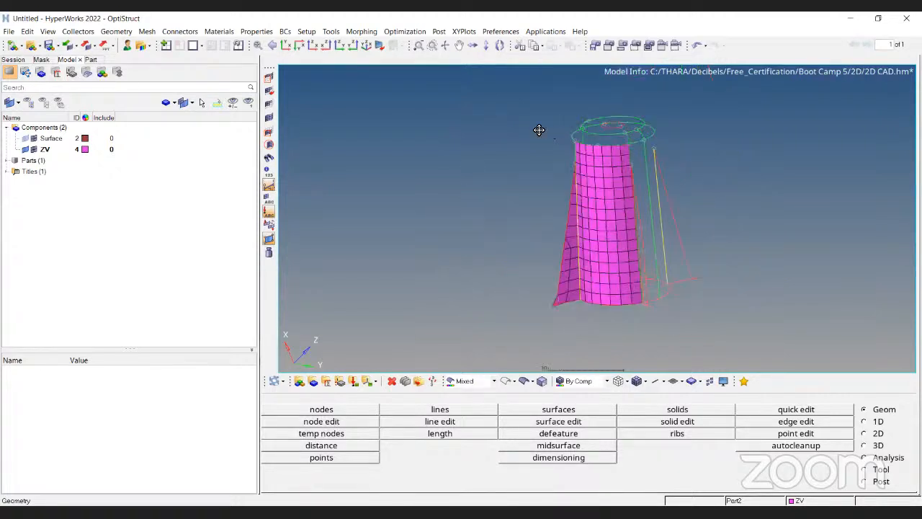
{"action": "left_click_drag", "start_coordinate": [539, 130], "coordinate": [562, 172], "text": "ctrl"}
{"action": "scroll", "coordinate": [563, 172], "scroll_direction": "up", "scroll_amount": 3, "text": "ctrl"}
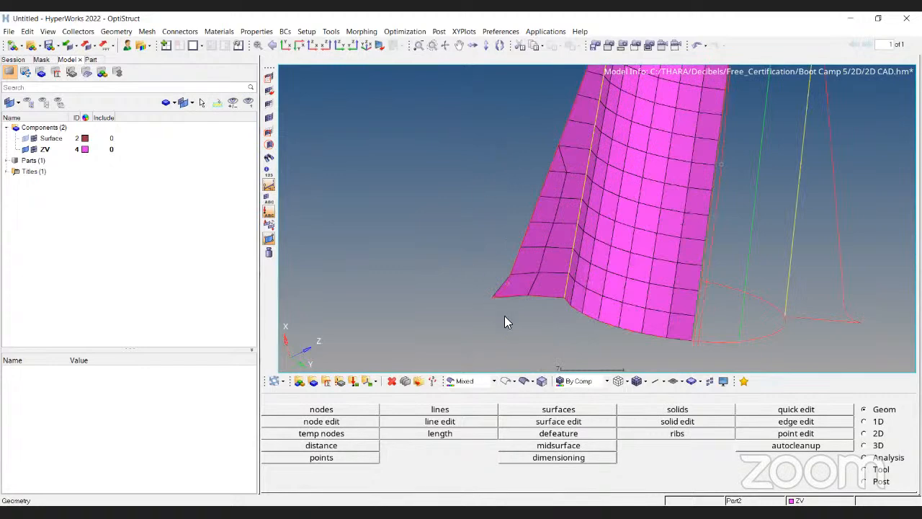
{"action": "left_click_drag", "start_coordinate": [460, 176], "coordinate": [507, 172], "text": "ctrl"}
{"action": "right_click_drag", "start_coordinate": [440, 241], "coordinate": [474, 281], "text": "ctrl"}
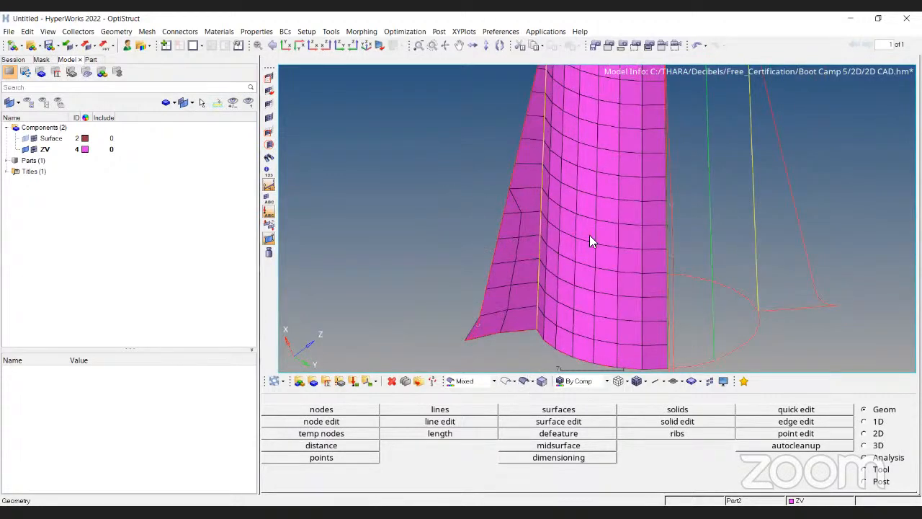
{"action": "left_click", "coordinate": [524, 381]}
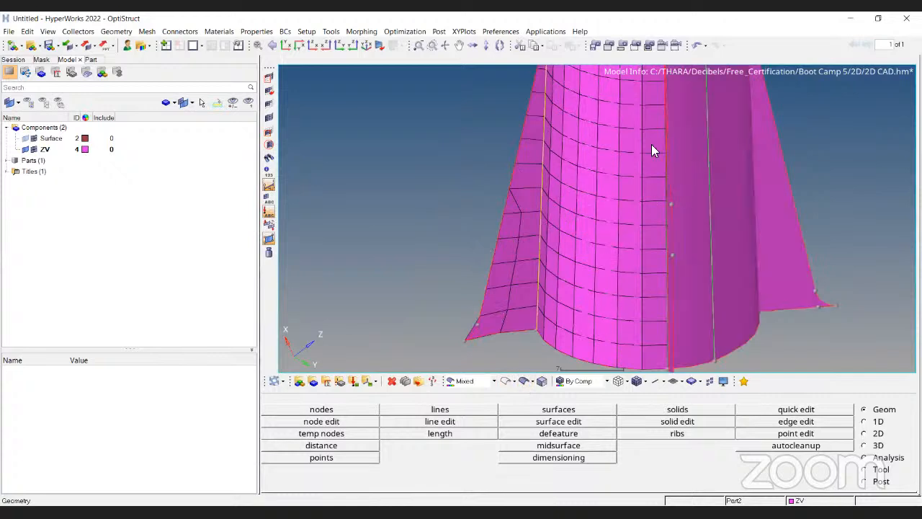
{"action": "scroll", "coordinate": [523, 252], "scroll_direction": "down", "scroll_amount": 4, "text": "ctrl"}
{"action": "left_click_drag", "start_coordinate": [565, 70], "coordinate": [509, 264], "text": "ctrl"}
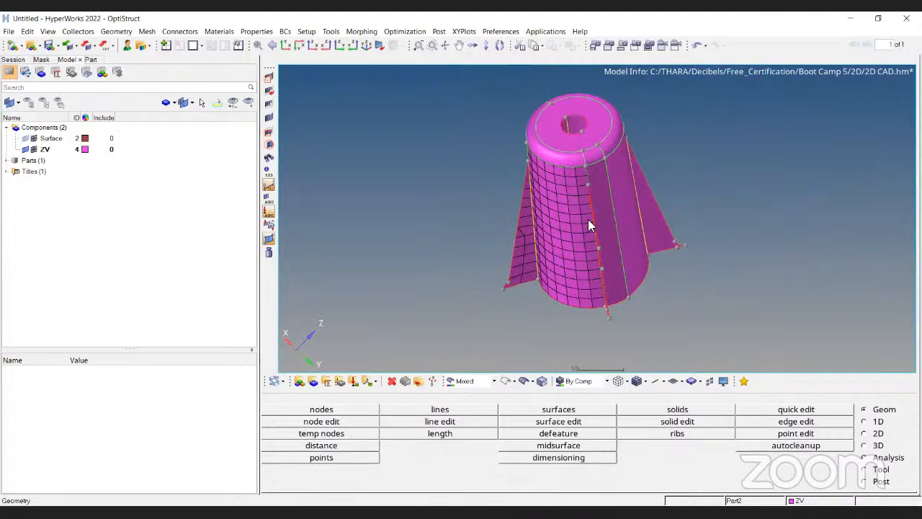
{"action": "left_click_drag", "start_coordinate": [588, 221], "coordinate": [596, 195], "text": "ctrl"}
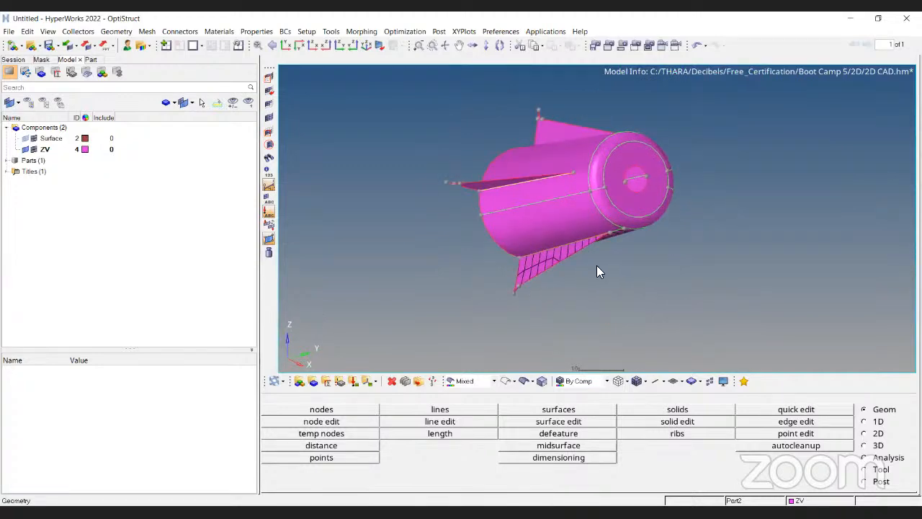
{"action": "left_click_drag", "start_coordinate": [597, 265], "coordinate": [590, 264], "text": "ctrl"}
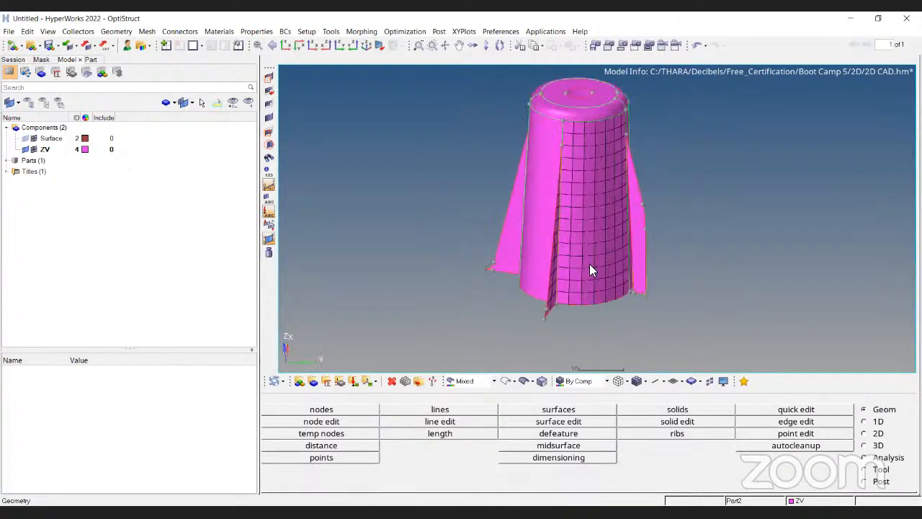
Review the midsurface thickness of the boss surfaces.
{"action": "left_click", "coordinate": [572, 446]}
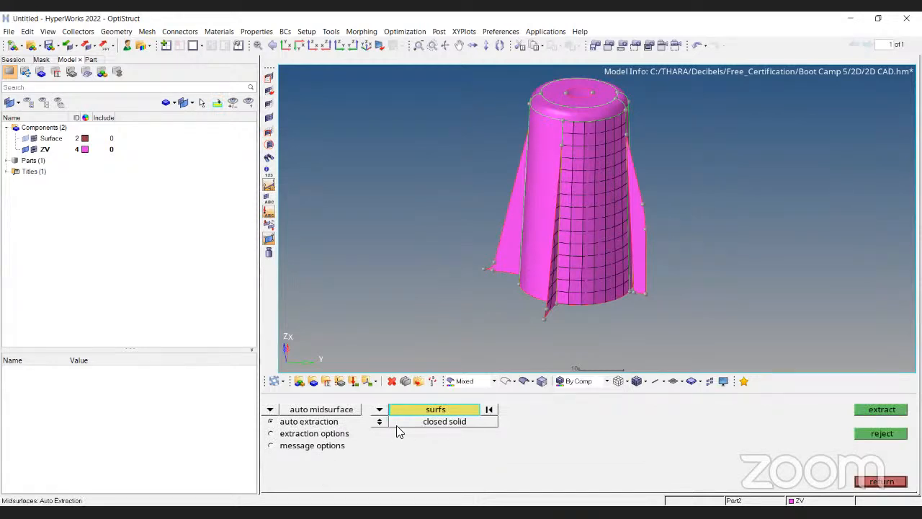
{"action": "left_click", "coordinate": [322, 410]}
{"action": "left_click_drag", "start_coordinate": [793, 205], "coordinate": [693, 201], "text": "ctrl"}
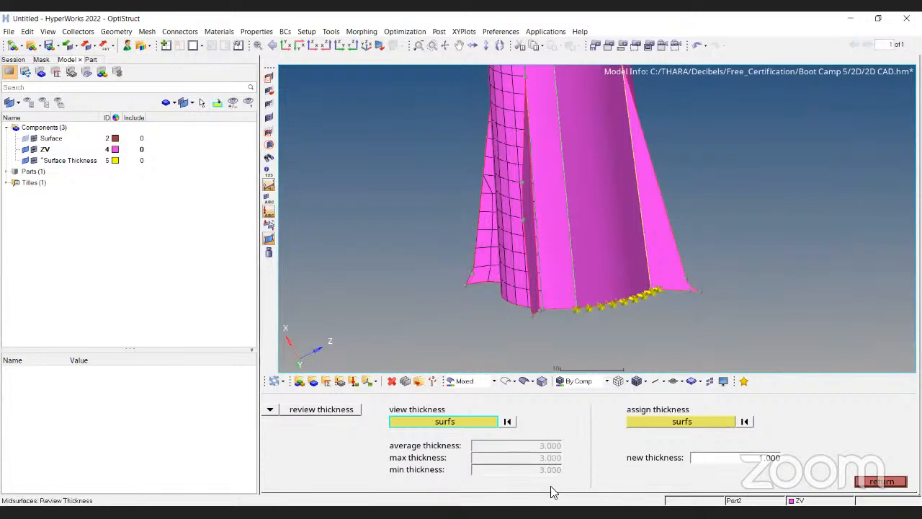
{"action": "left_click_drag", "start_coordinate": [651, 215], "coordinate": [626, 243], "text": "ctrl"}
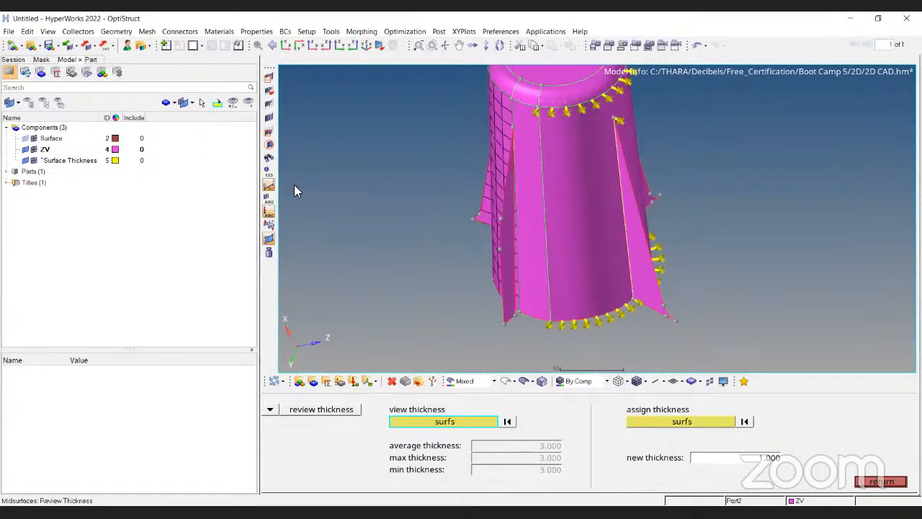
{"action": "key", "text": "Escape"}
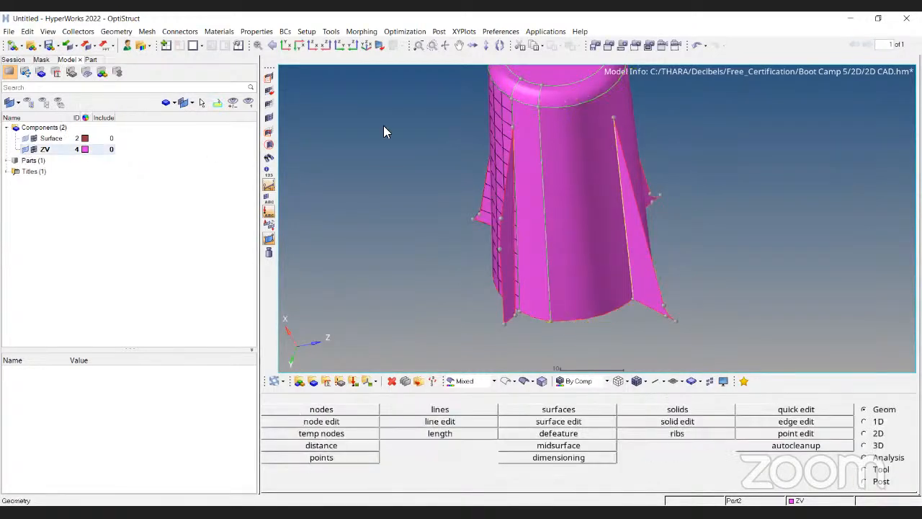
Display the Surface component and adjust its transparency to inspect the boss from the top.
{"action": "left_click", "coordinate": [25, 138]}
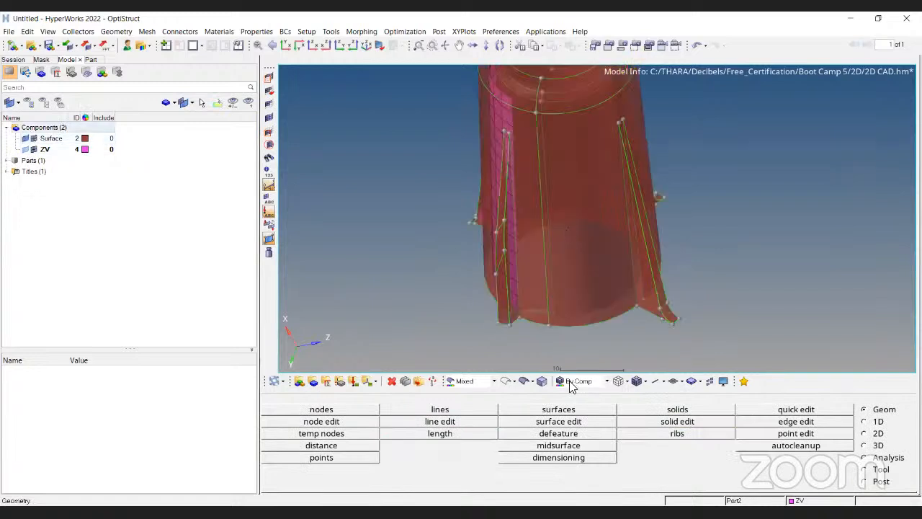
{"action": "left_click", "coordinate": [544, 382]}
{"action": "left_click", "coordinate": [288, 447]}
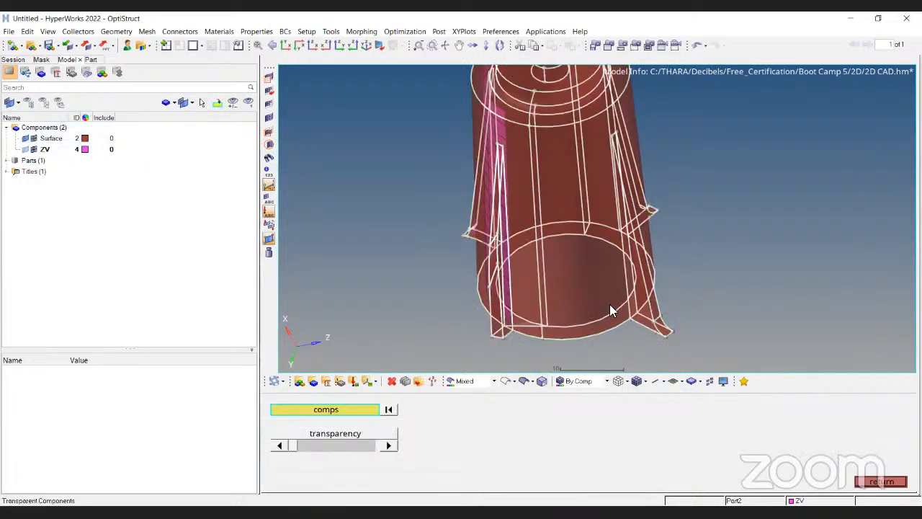
{"action": "key", "text": "Escape"}
{"action": "scroll", "coordinate": [553, 327], "scroll_direction": "down", "scroll_amount": 3, "text": "ctrl"}
{"action": "left_click_drag", "start_coordinate": [533, 126], "coordinate": [540, 302], "text": "ctrl"}
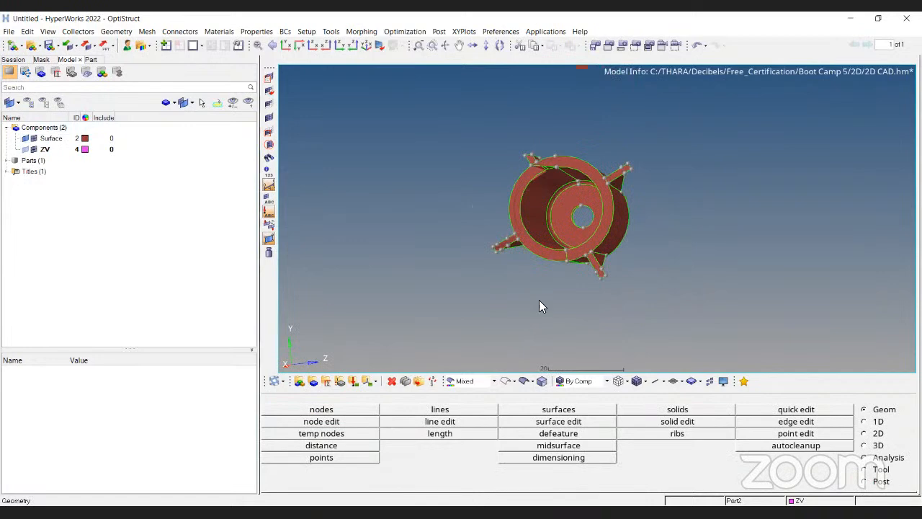
{"action": "scroll", "coordinate": [541, 303], "scroll_direction": "up", "scroll_amount": 3}
Split the top ring surface from the fin junction node to the outer edge node using Quick Edit split surf-node.
{"action": "left_click", "coordinate": [796, 409]}
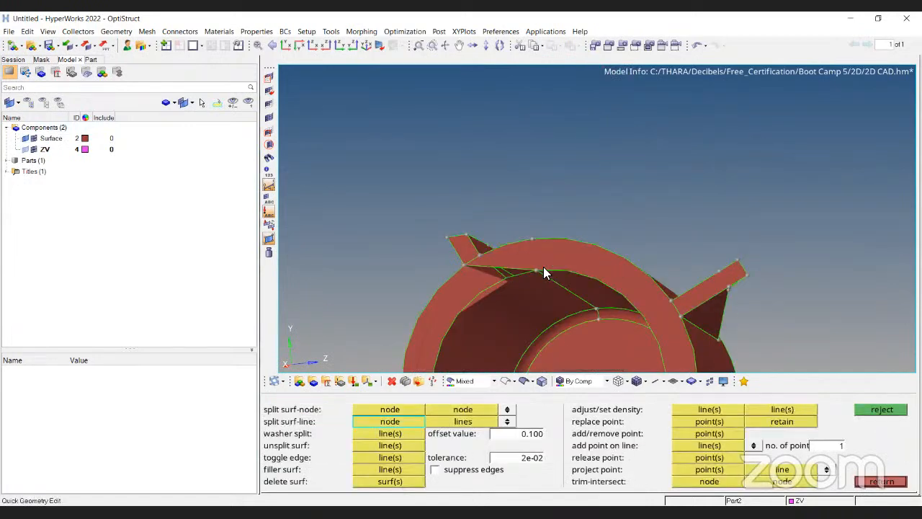
{"action": "scroll", "coordinate": [543, 272], "scroll_direction": "up", "scroll_amount": 2}
{"action": "left_click", "coordinate": [509, 278]}
{"action": "left_click", "coordinate": [513, 279]}
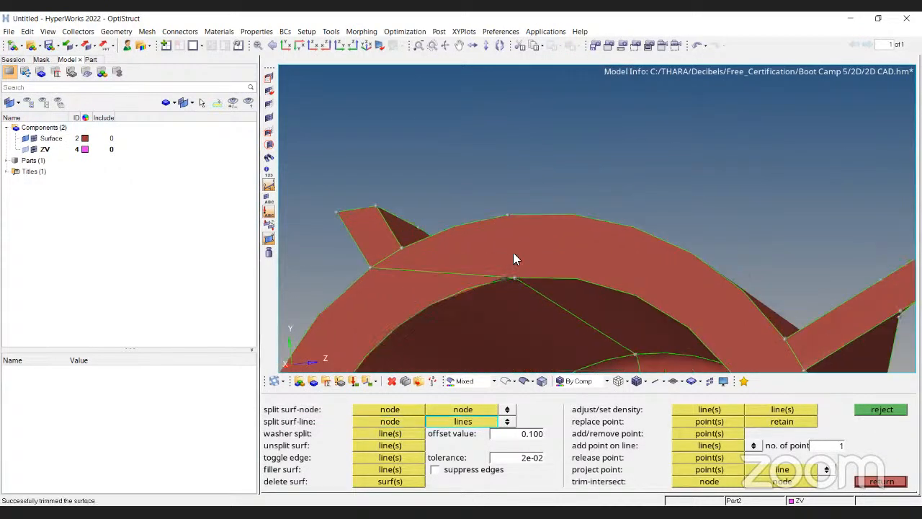
{"action": "left_click", "coordinate": [513, 278]}
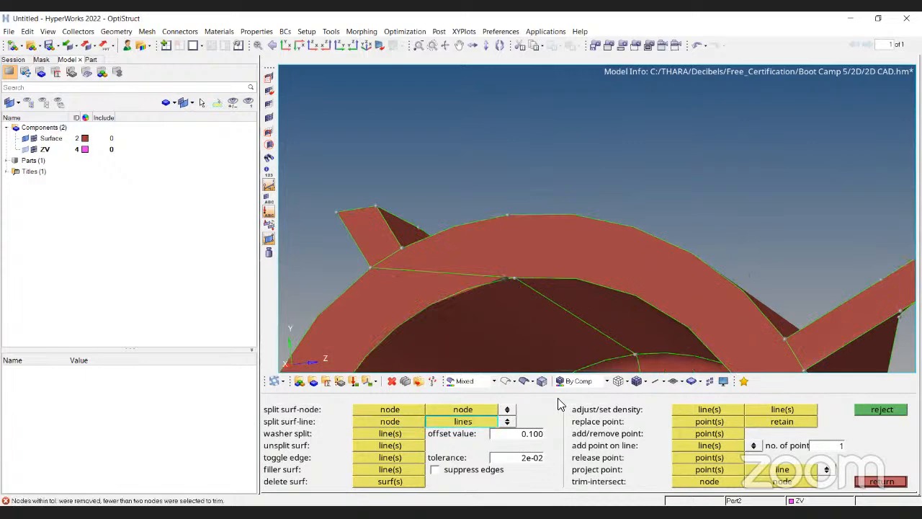
{"action": "key", "text": "Escape"}
{"action": "left_click", "coordinate": [769, 410]}
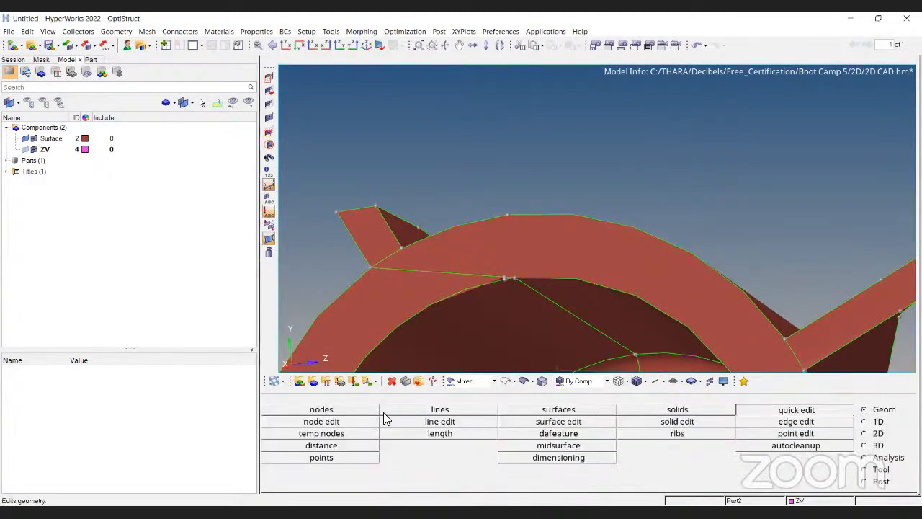
{"action": "left_click", "coordinate": [517, 276]}
{"action": "left_click", "coordinate": [508, 217]}
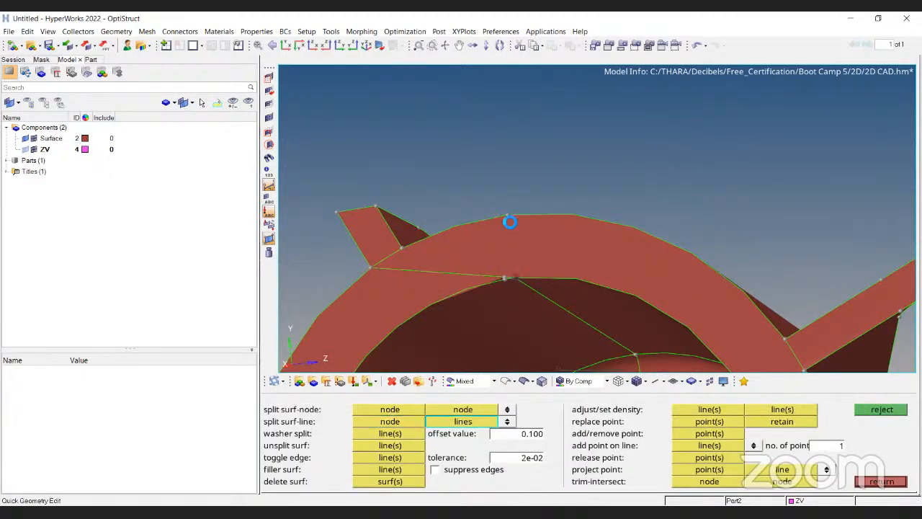
{"action": "key", "text": "Escape"}
Measure the length of the newly split line on the top ring surface.
{"action": "left_click", "coordinate": [456, 435]}
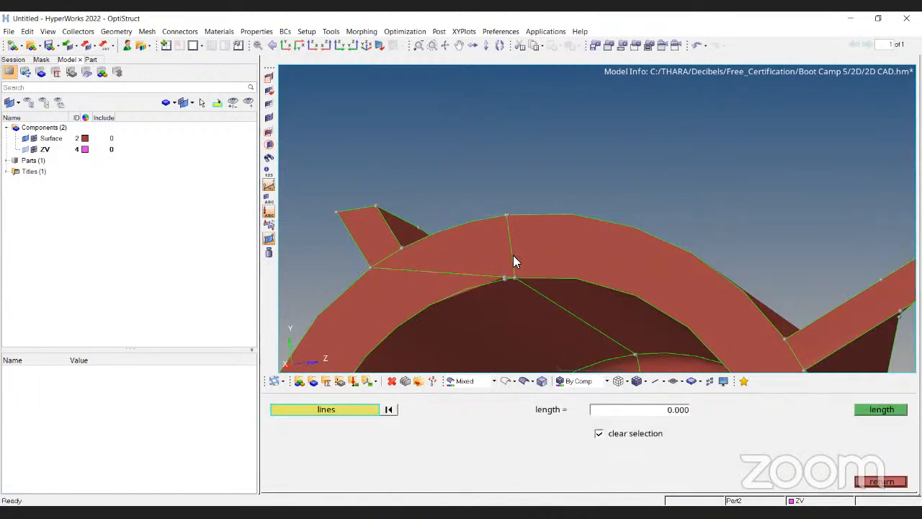
{"action": "left_click", "coordinate": [512, 255]}
{"action": "left_click", "coordinate": [887, 412]}
{"action": "key", "text": "Escape"}
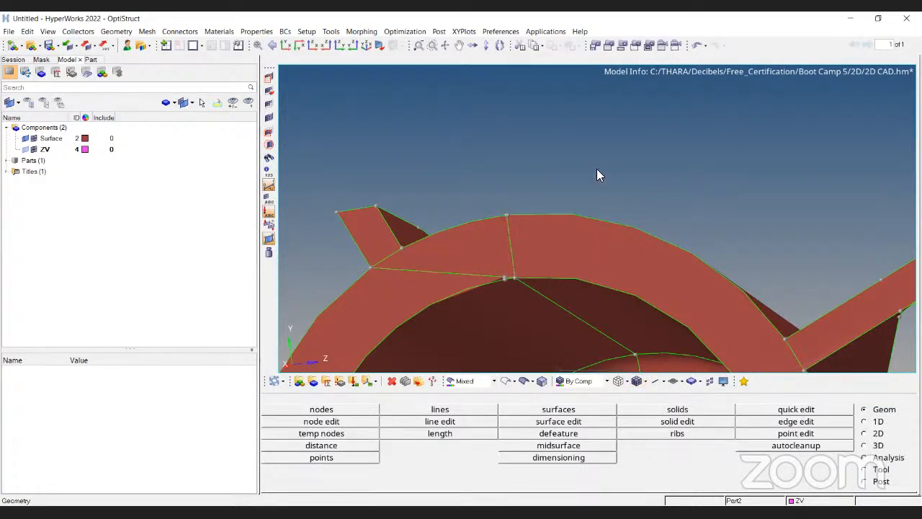
Toggle the Surface and ZV component display while orbiting around the boss fins to inspect them.
{"action": "left_click_drag", "start_coordinate": [597, 173], "coordinate": [609, 224], "text": "ctrl"}
{"action": "left_click", "coordinate": [25, 139]}
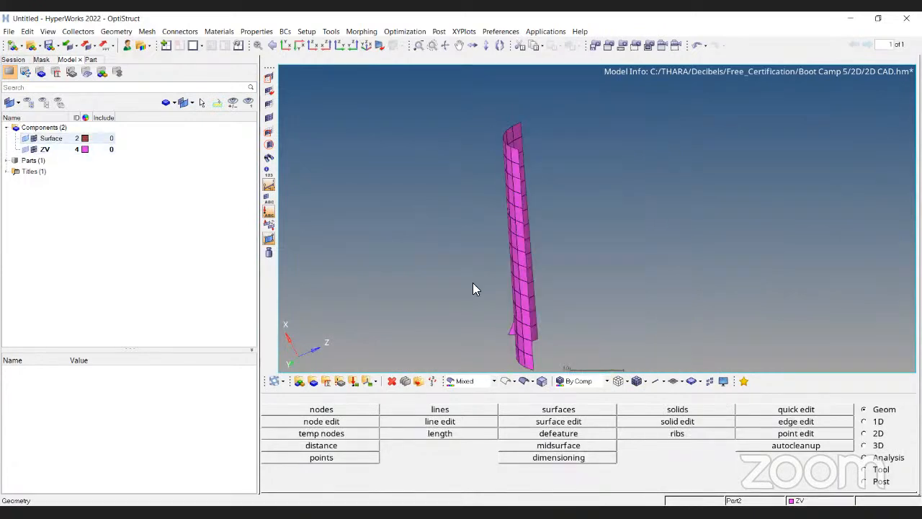
{"action": "left_click", "coordinate": [26, 150]}
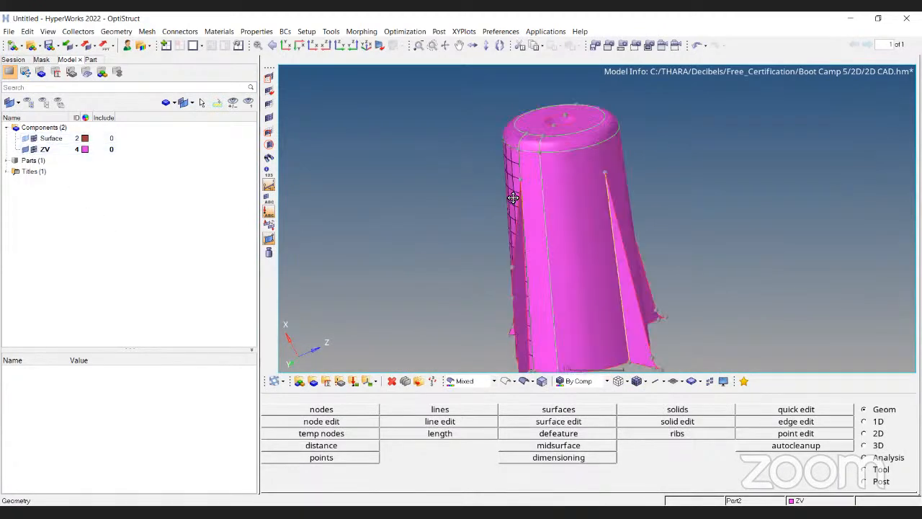
{"action": "left_click_drag", "start_coordinate": [501, 232], "coordinate": [488, 278], "text": "ctrl"}
{"action": "scroll", "coordinate": [535, 282], "scroll_direction": "up", "scroll_amount": 4, "text": "ctrl"}
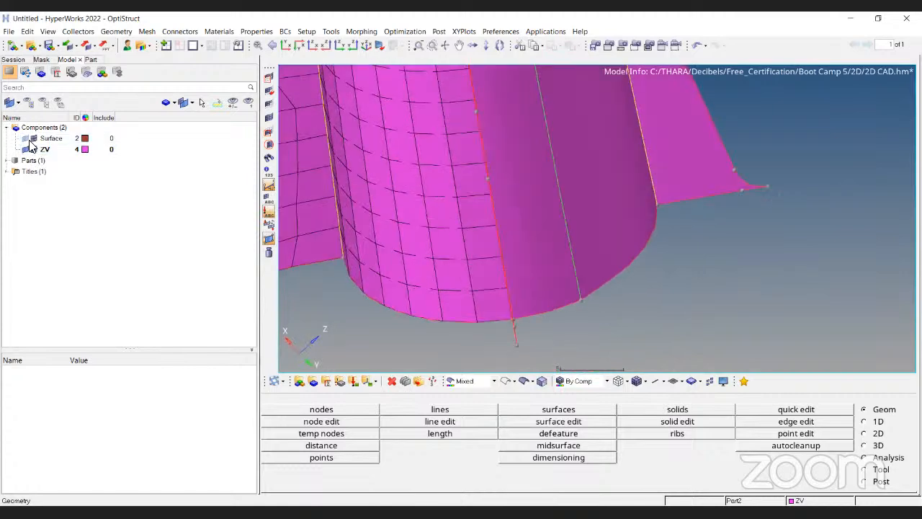
{"action": "left_click", "coordinate": [29, 140]}
{"action": "left_click_drag", "start_coordinate": [554, 261], "coordinate": [618, 271], "text": "ctrl"}
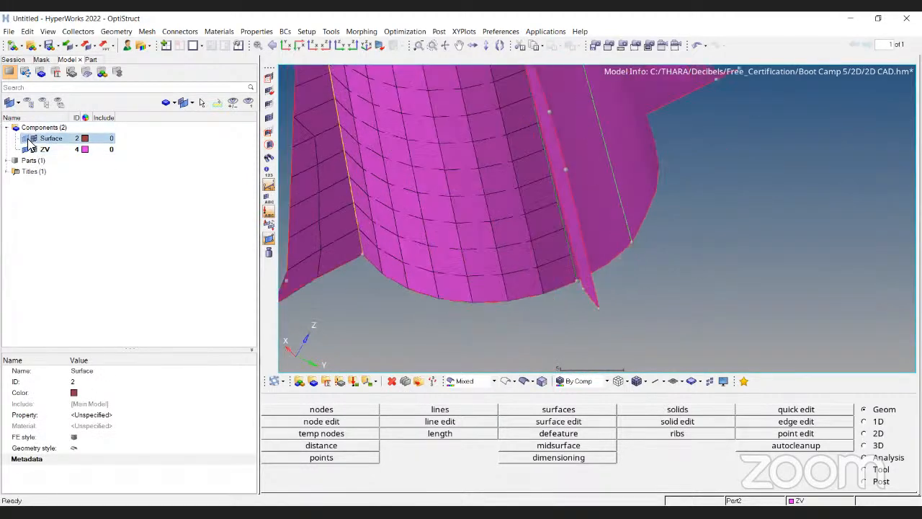
{"action": "left_click", "coordinate": [27, 139]}
{"action": "left_click_drag", "start_coordinate": [501, 183], "coordinate": [511, 237], "text": "ctrl"}
{"action": "scroll", "coordinate": [510, 237], "scroll_direction": "down", "scroll_amount": 3, "text": "ctrl"}
{"action": "scroll", "coordinate": [499, 156], "scroll_direction": "up", "scroll_amount": 3, "text": "ctrl"}
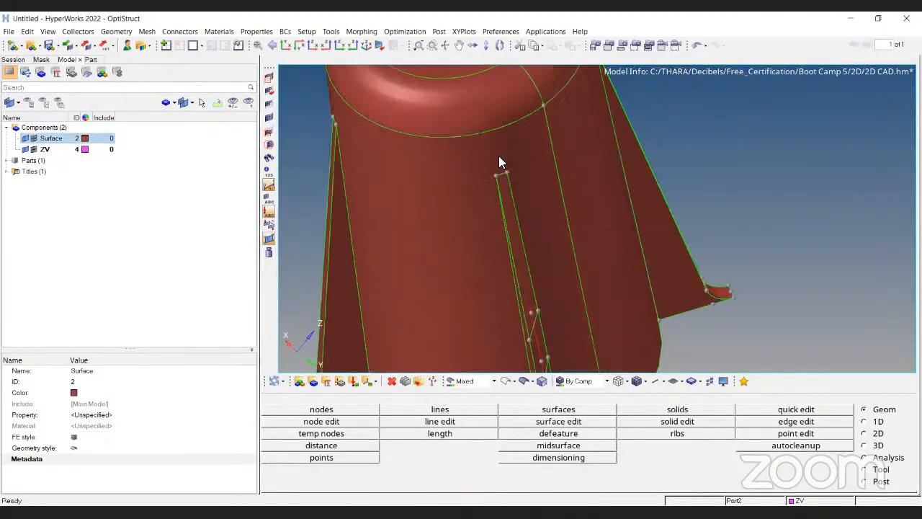
{"action": "right_click_drag", "start_coordinate": [541, 163], "coordinate": [545, 76], "text": "ctrl"}
{"action": "scroll", "coordinate": [539, 194], "scroll_direction": "down", "scroll_amount": 4, "text": "ctrl"}
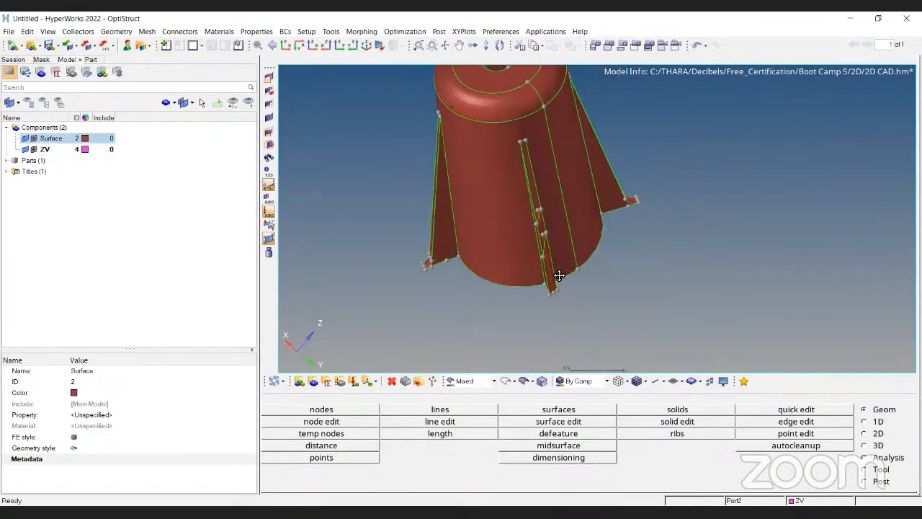
{"action": "left_click_drag", "start_coordinate": [558, 276], "coordinate": [552, 258], "text": "ctrl"}
{"action": "scroll", "coordinate": [537, 131], "scroll_direction": "up", "scroll_amount": 7, "text": "ctrl"}
Measure the length of the short edge at the fin's top end.
{"action": "left_click", "coordinate": [472, 436]}
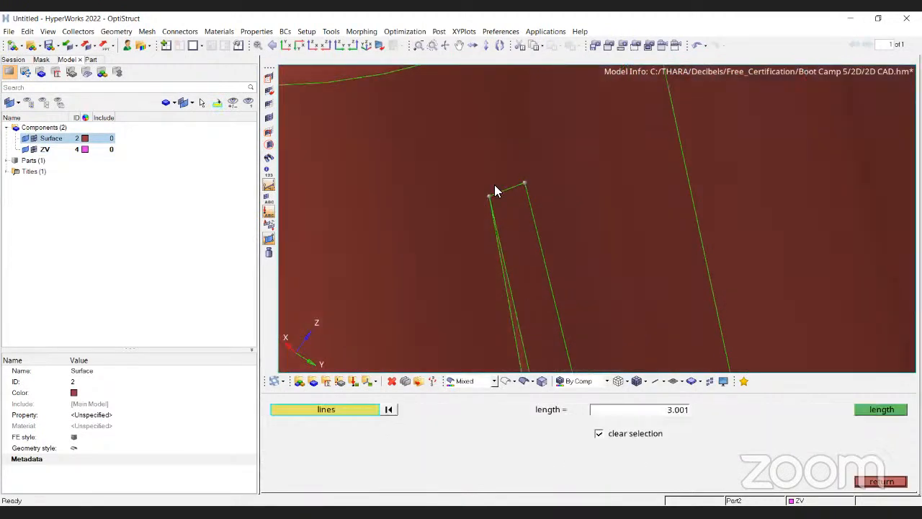
{"action": "left_click_drag", "start_coordinate": [494, 188], "coordinate": [469, 215], "text": "ctrl"}
{"action": "left_click", "coordinate": [468, 214]}
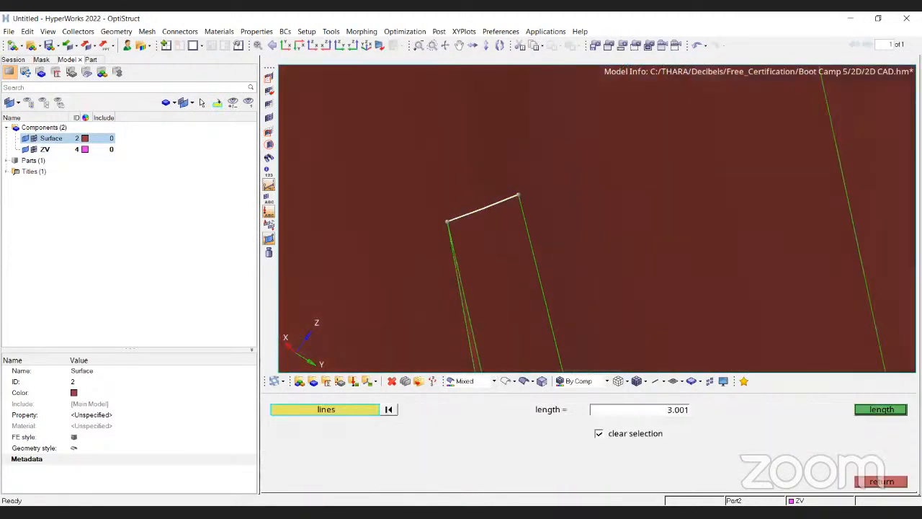
{"action": "left_click", "coordinate": [892, 409]}
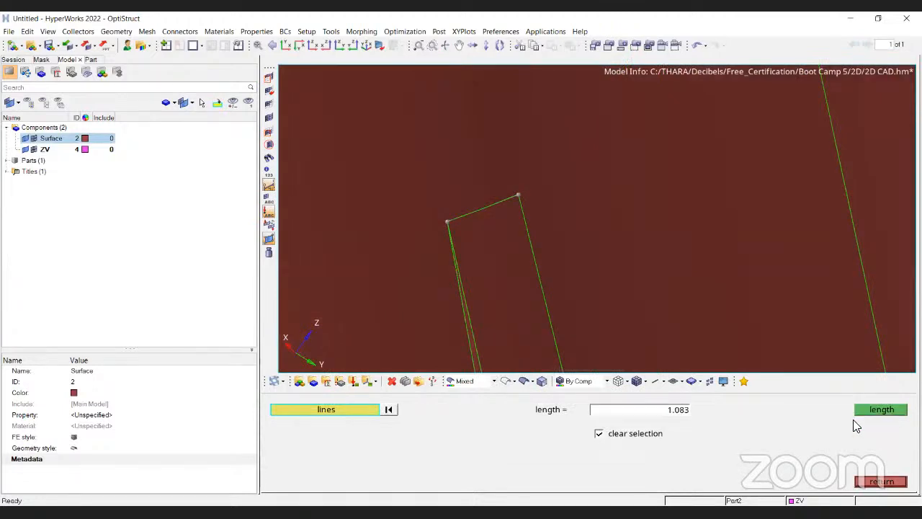
{"action": "key", "text": "Escape"}
Show the ZV mesh again and review the midsurface thickness of the fin surface.
{"action": "left_click", "coordinate": [26, 152]}
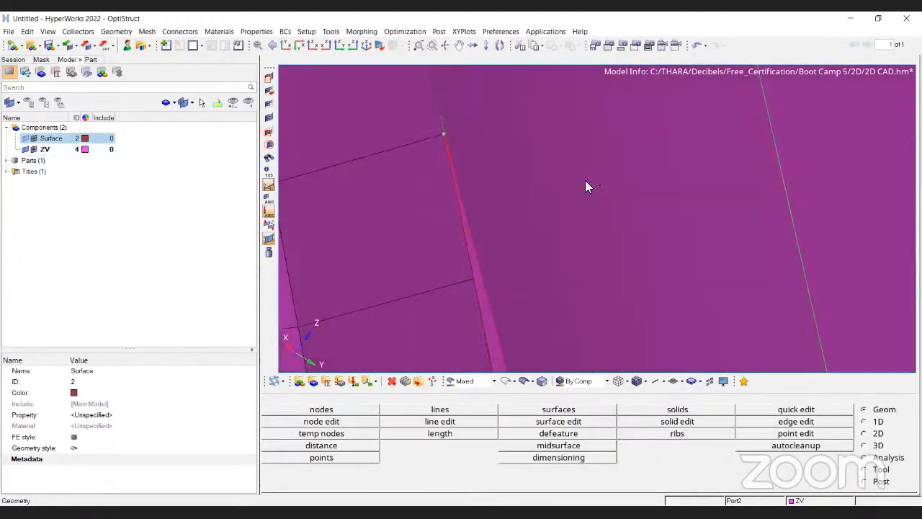
{"action": "scroll", "coordinate": [583, 187], "scroll_direction": "down", "scroll_amount": 5}
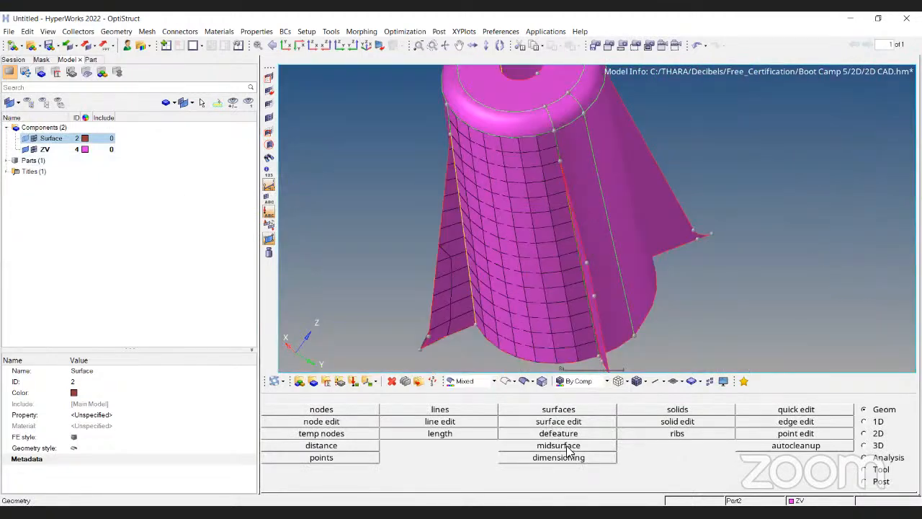
{"action": "left_click", "coordinate": [561, 446]}
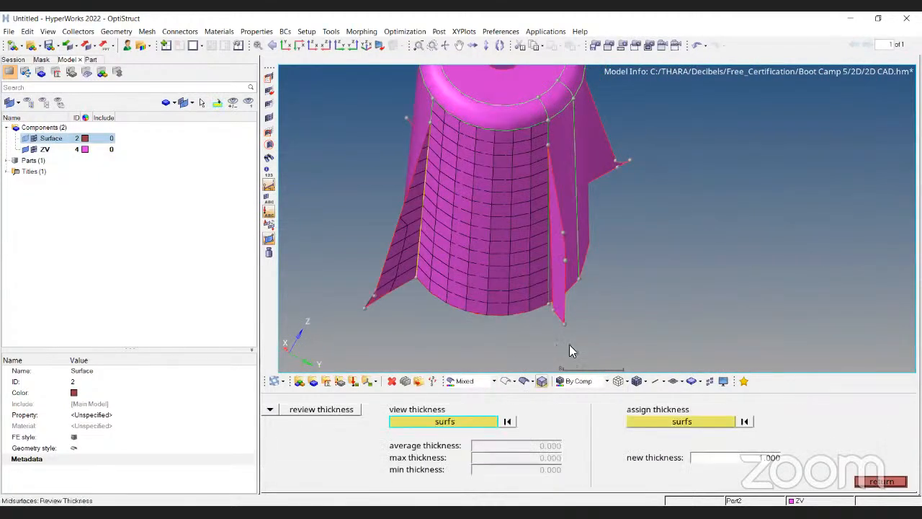
{"action": "scroll", "coordinate": [568, 314], "scroll_direction": "up", "scroll_amount": 4}
{"action": "left_click", "coordinate": [558, 291]}
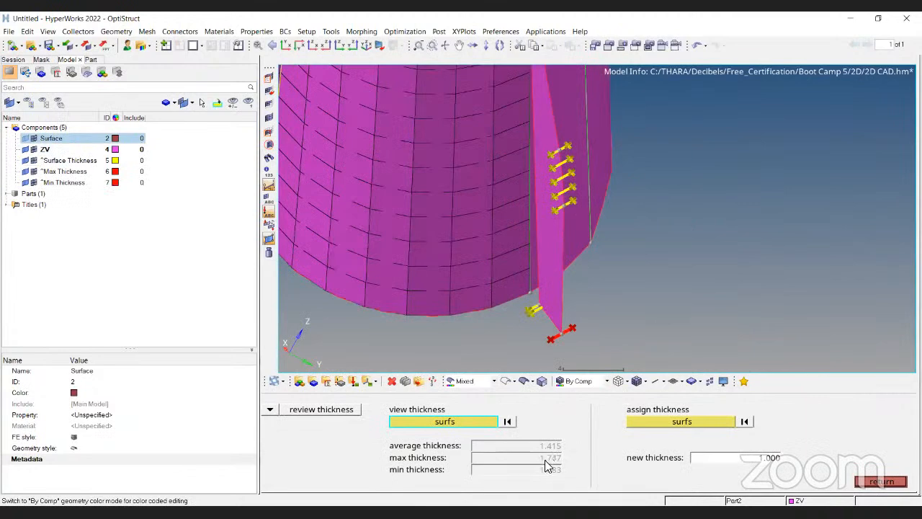
{"action": "scroll", "coordinate": [582, 303], "scroll_direction": "down", "scroll_amount": 6}
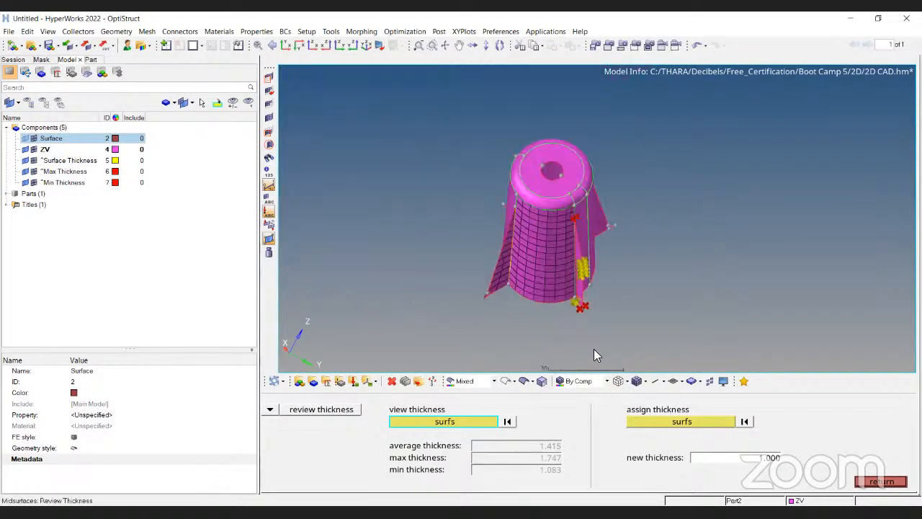
{"action": "key", "text": "Escape"}
Switch to the HyperWorks window holding the full Decklid model with the meshed boss.
{"action": "key", "text": "Up"}
{"action": "key", "text": "Up"}
{"action": "scroll", "coordinate": [495, 239], "scroll_direction": "up", "scroll_amount": 3}
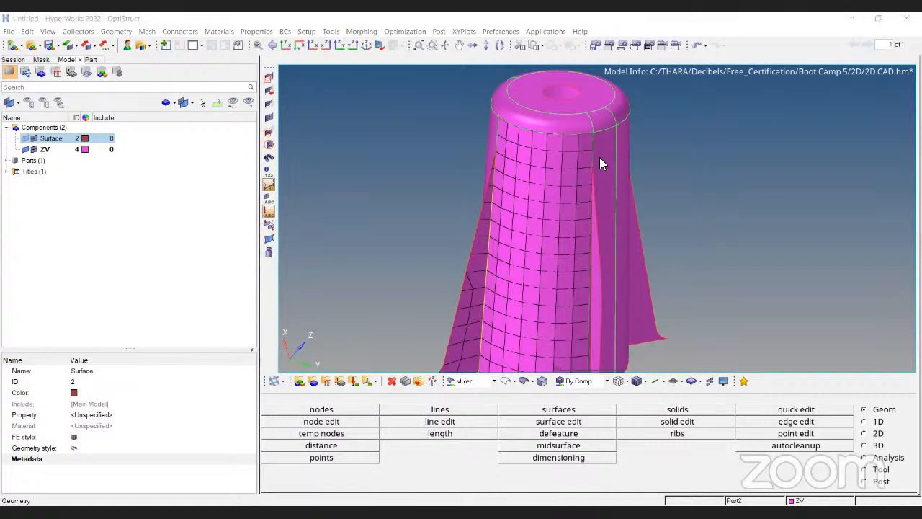
{"action": "left_click", "coordinate": [898, 305]}
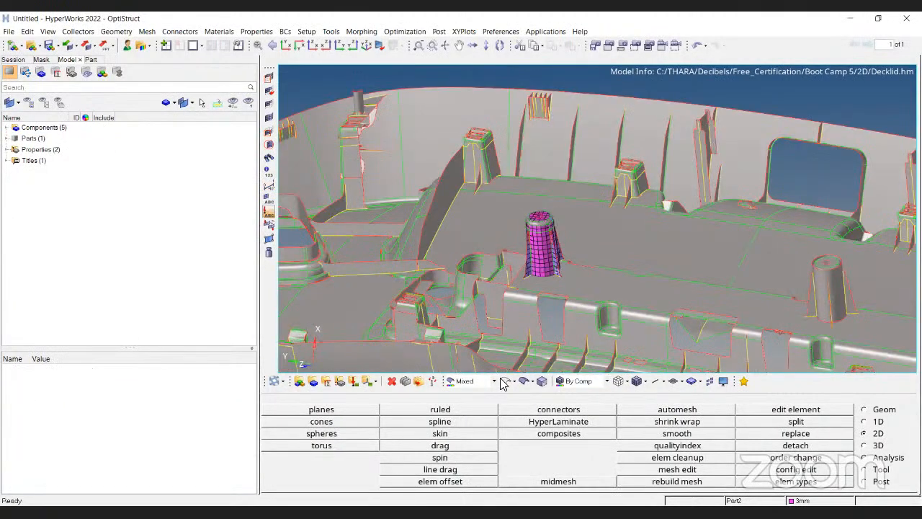
Mask the Decklid surfaces surrounding the boss using a window selection of surfaces.
{"action": "scroll", "coordinate": [600, 244], "scroll_direction": "up", "scroll_amount": 5}
{"action": "scroll", "coordinate": [588, 286], "scroll_direction": "down", "scroll_amount": 3}
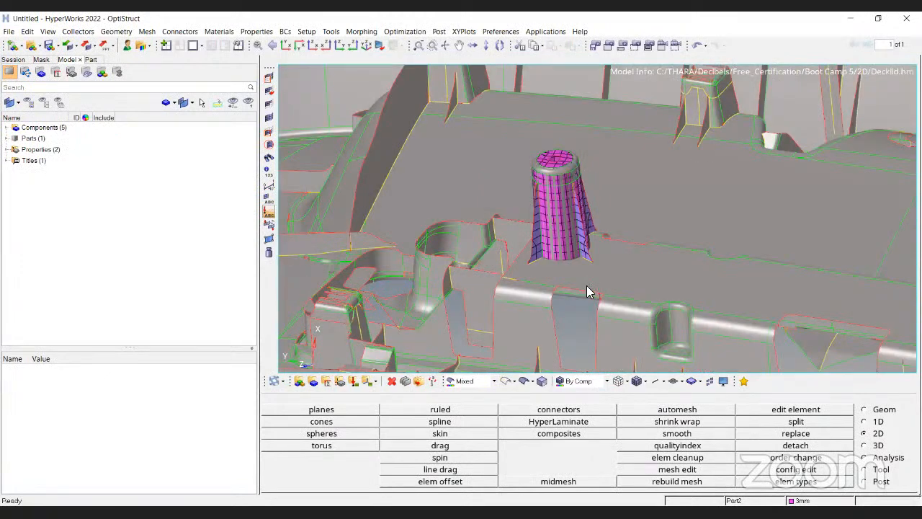
{"action": "scroll", "coordinate": [539, 310], "scroll_direction": "down", "scroll_amount": 2}
{"action": "key", "text": "F5"}
{"action": "left_click", "coordinate": [398, 409]}
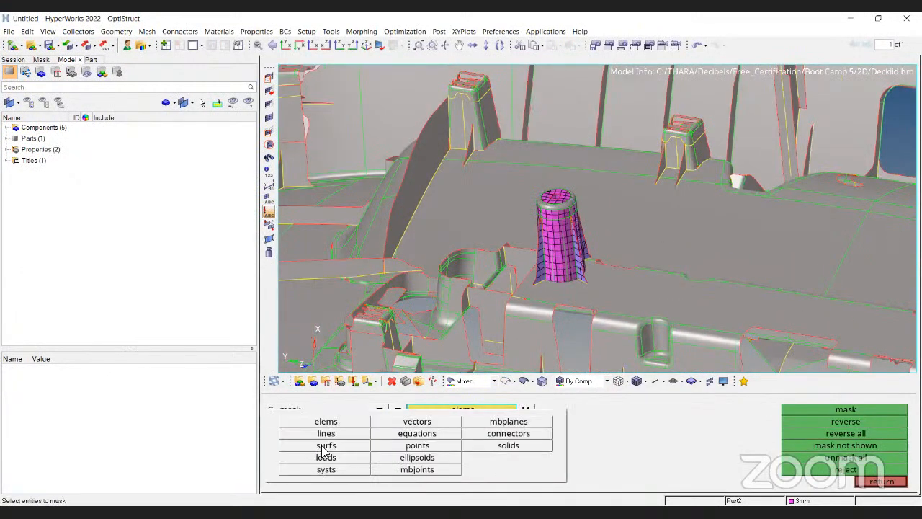
{"action": "left_click", "coordinate": [326, 447]}
{"action": "left_click_drag", "start_coordinate": [560, 319], "coordinate": [616, 343], "text": "ctrl"}
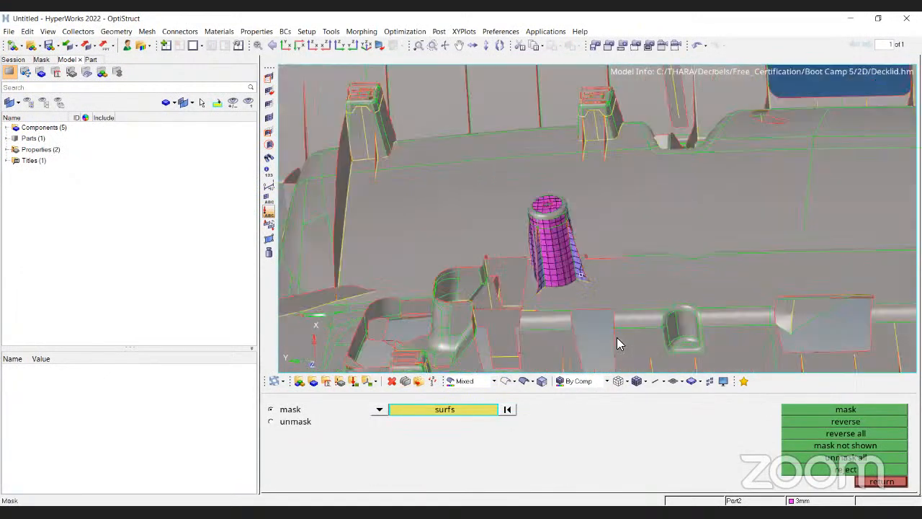
{"action": "left_click", "coordinate": [842, 409]}
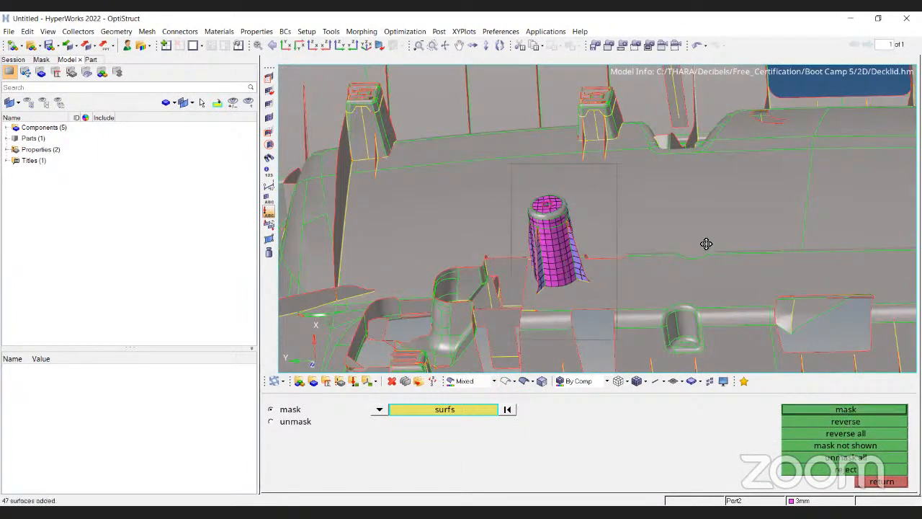
{"action": "scroll", "coordinate": [698, 242], "scroll_direction": "down", "scroll_amount": 3}
{"action": "left_click_drag", "start_coordinate": [670, 200], "coordinate": [765, 326], "text": "shift"}
{"action": "left_click", "coordinate": [861, 413]}
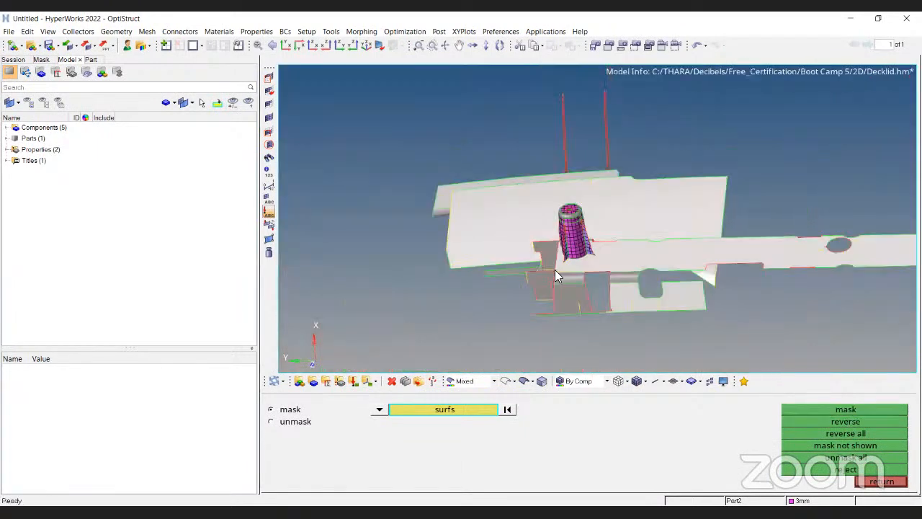
Mask the remaining nearby surfaces so only the meshed boss stays displayed.
{"action": "left_click_drag", "start_coordinate": [555, 269], "coordinate": [408, 173], "text": "ctrl"}
{"action": "right_click_drag", "start_coordinate": [613, 193], "coordinate": [638, 273], "text": "ctrl"}
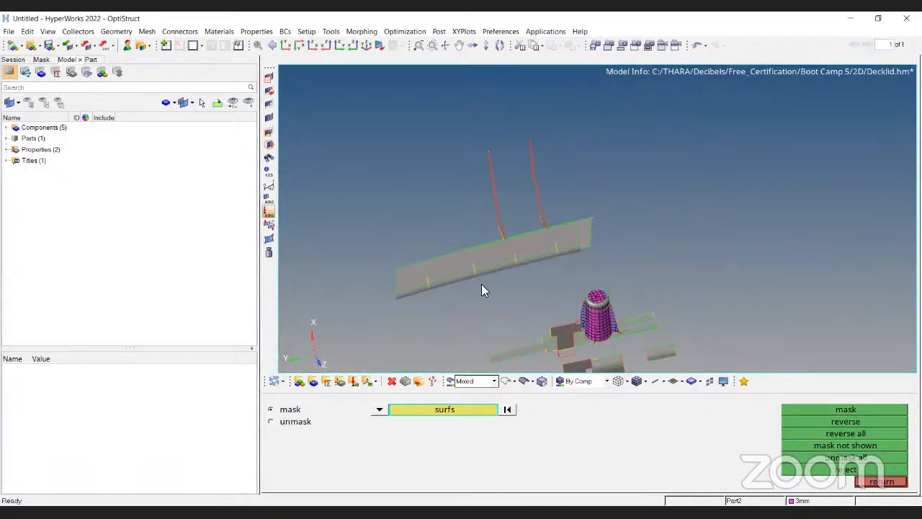
{"action": "left_click", "coordinate": [468, 267]}
{"action": "left_click", "coordinate": [476, 412]}
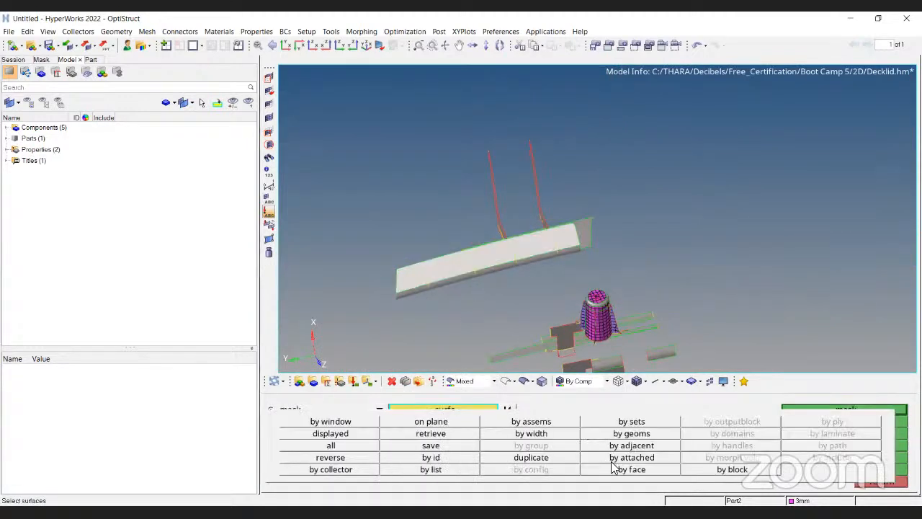
{"action": "left_click", "coordinate": [857, 409]}
{"action": "left_click_drag", "start_coordinate": [547, 202], "coordinate": [537, 254], "text": "ctrl"}
{"action": "left_click_drag", "start_coordinate": [435, 219], "coordinate": [787, 332], "text": "shift"}
{"action": "left_click", "coordinate": [835, 409]}
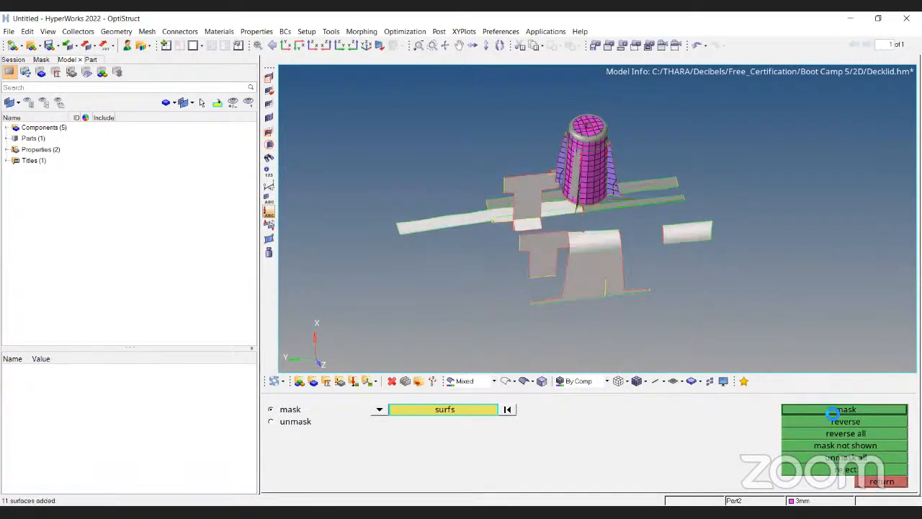
{"action": "left_click_drag", "start_coordinate": [730, 216], "coordinate": [731, 286], "text": "ctrl"}
{"action": "scroll", "coordinate": [659, 193], "scroll_direction": "up", "scroll_amount": 4, "text": "ctrl"}
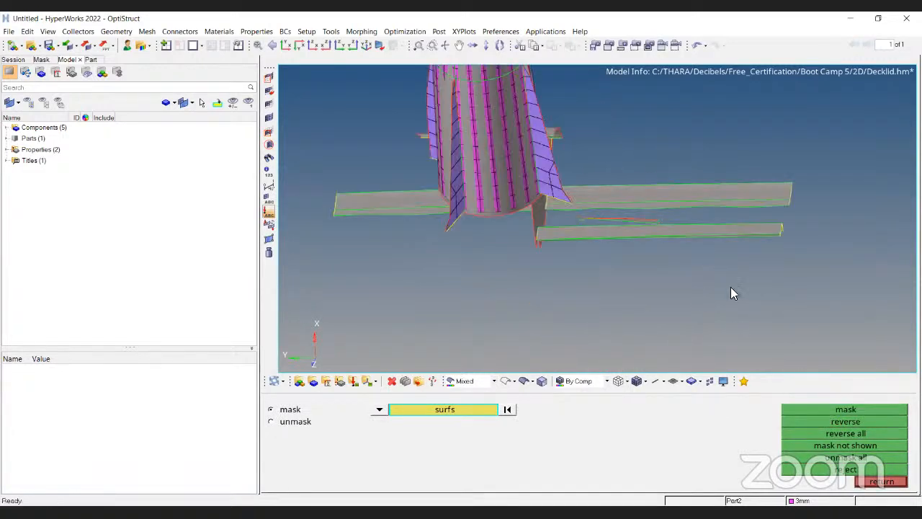
{"action": "left_click", "coordinate": [807, 412]}
{"action": "left_click_drag", "start_coordinate": [552, 243], "coordinate": [343, 223], "text": "ctrl"}
{"action": "left_click", "coordinate": [861, 410]}
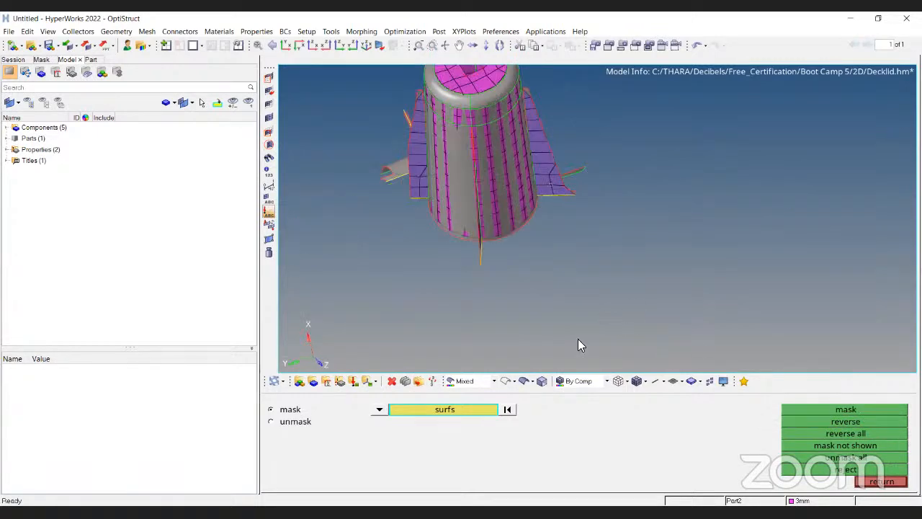
{"action": "key", "text": "Escape"}
Inspect the isolated boss mesh and its fins from different angles.
{"action": "left_click_drag", "start_coordinate": [601, 267], "coordinate": [506, 256], "text": "ctrl"}
{"action": "scroll", "coordinate": [506, 255], "scroll_direction": "up", "scroll_amount": 3, "text": "ctrl"}
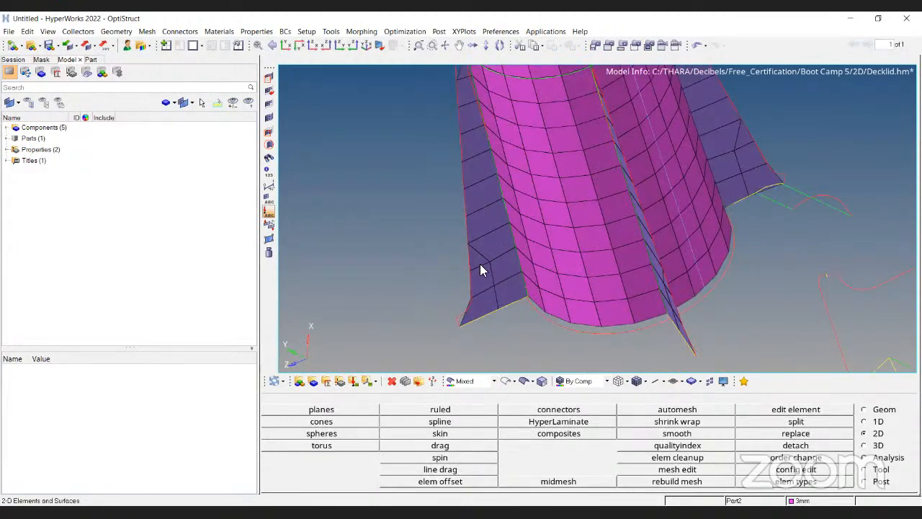
{"action": "left_click_drag", "start_coordinate": [445, 245], "coordinate": [474, 229], "text": "ctrl"}
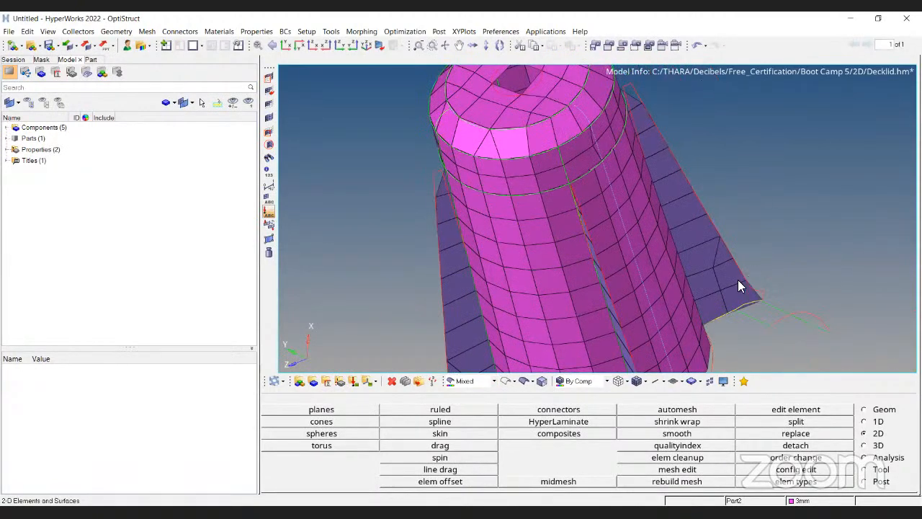
{"action": "key", "text": "f"}
{"action": "mouse_move", "coordinate": [548, 289]}
{"action": "left_mouse_down", "text": "ctrl"}
{"action": "mouse_move", "coordinate": [538, 169]}
{"action": "mouse_move", "coordinate": [521, 193]}
{"action": "mouse_move", "coordinate": [554, 301]}
{"action": "left_mouse_up", "text": "ctrl"}
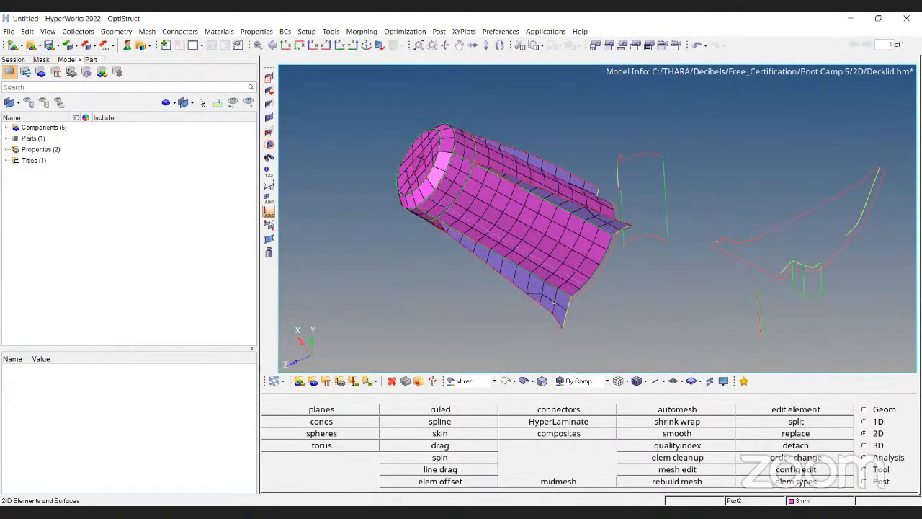
{"action": "left_click_drag", "start_coordinate": [521, 194], "coordinate": [360, 154], "text": "ctrl"}
{"action": "left_click_drag", "start_coordinate": [531, 280], "coordinate": [549, 121], "text": "ctrl"}
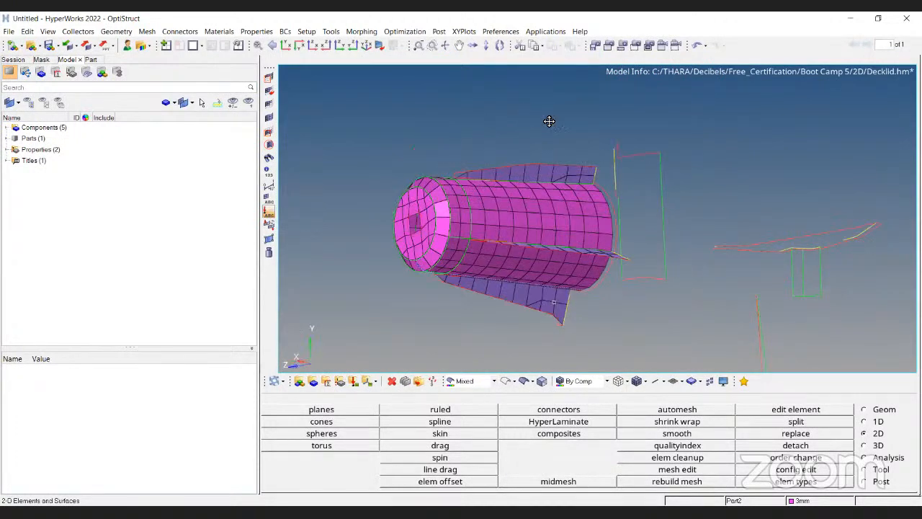
{"action": "scroll", "coordinate": [577, 137], "scroll_direction": "up", "scroll_amount": 3, "text": "ctrl"}
{"action": "left_click_drag", "start_coordinate": [617, 156], "coordinate": [494, 186], "text": "ctrl"}
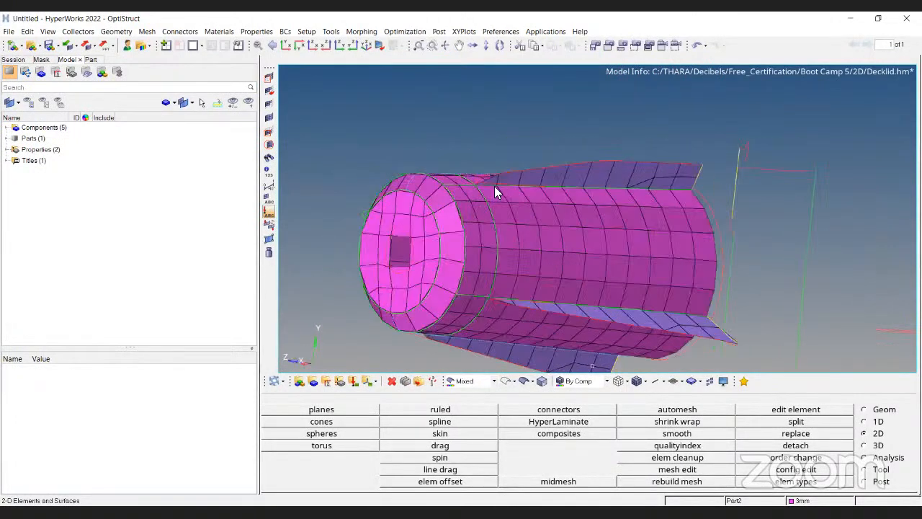
{"action": "scroll", "coordinate": [649, 184], "scroll_direction": "up", "scroll_amount": 3}
{"action": "scroll", "coordinate": [432, 145], "scroll_direction": "up", "scroll_amount": 2}
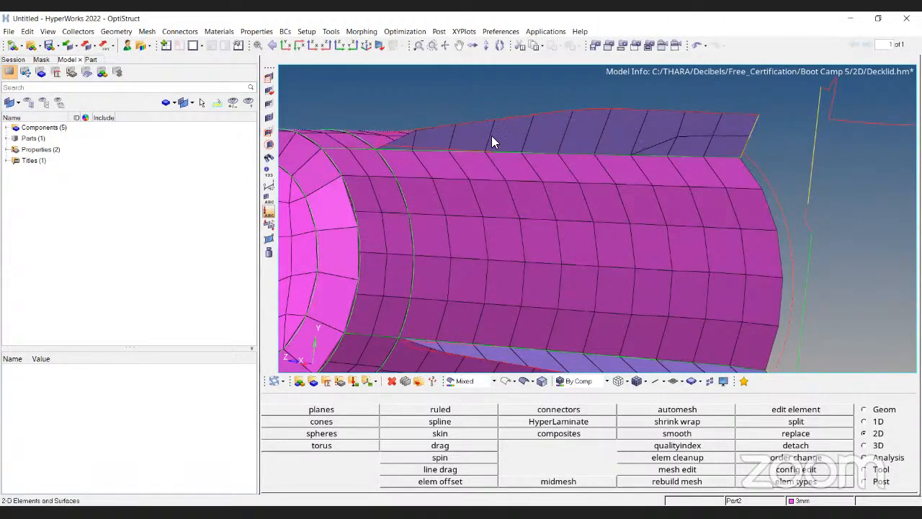
{"action": "left_click_drag", "start_coordinate": [496, 151], "coordinate": [462, 319], "text": "ctrl"}
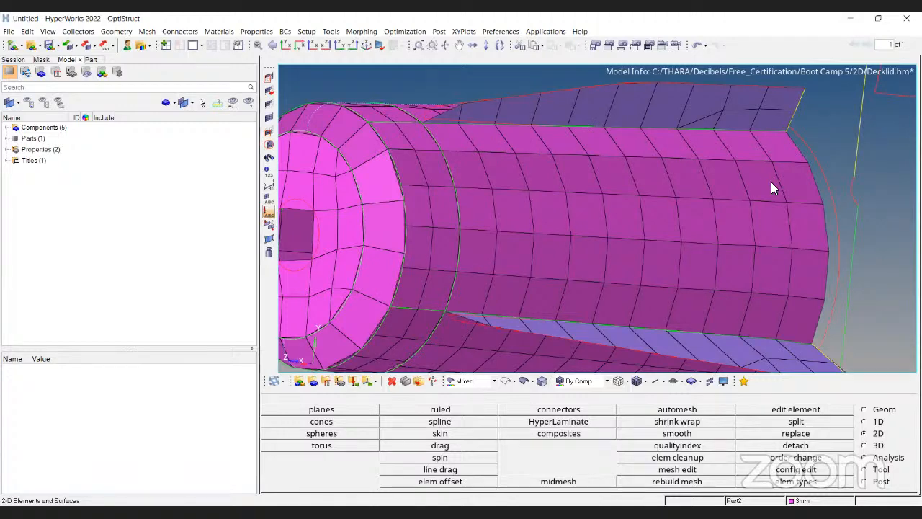
{"action": "scroll", "coordinate": [453, 197], "scroll_direction": "down", "scroll_amount": 3}
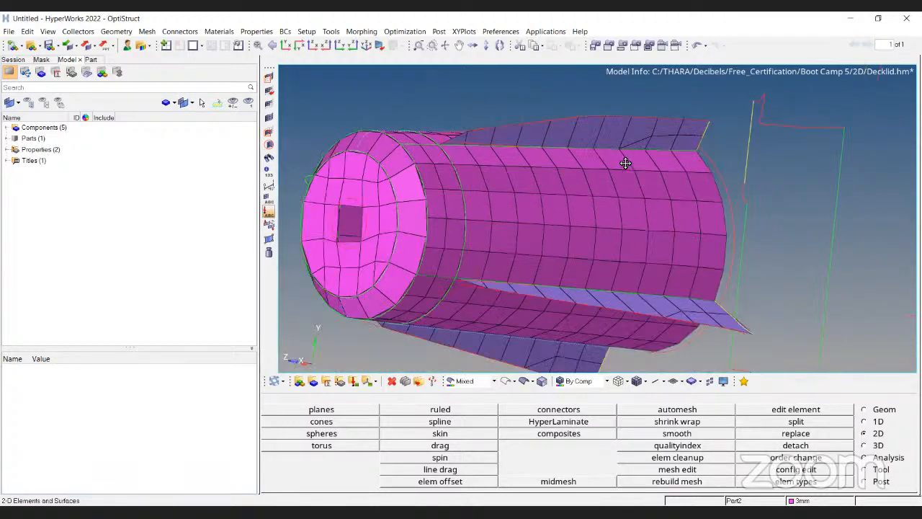
{"action": "scroll", "coordinate": [626, 163], "scroll_direction": "down", "scroll_amount": 5}
{"action": "left_click_drag", "start_coordinate": [624, 167], "coordinate": [549, 245], "text": "ctrl"}
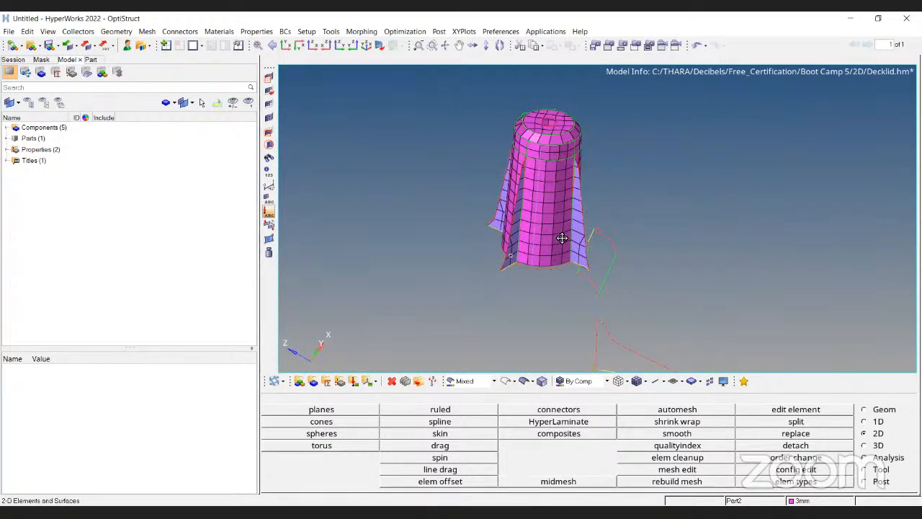
{"action": "scroll", "coordinate": [562, 238], "scroll_direction": "up", "scroll_amount": 5}
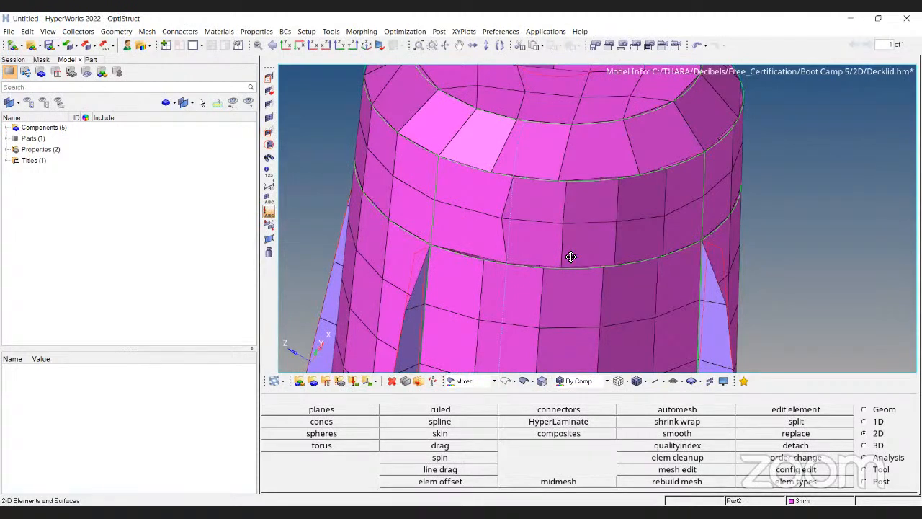
{"action": "scroll", "coordinate": [583, 185], "scroll_direction": "down", "scroll_amount": 6}
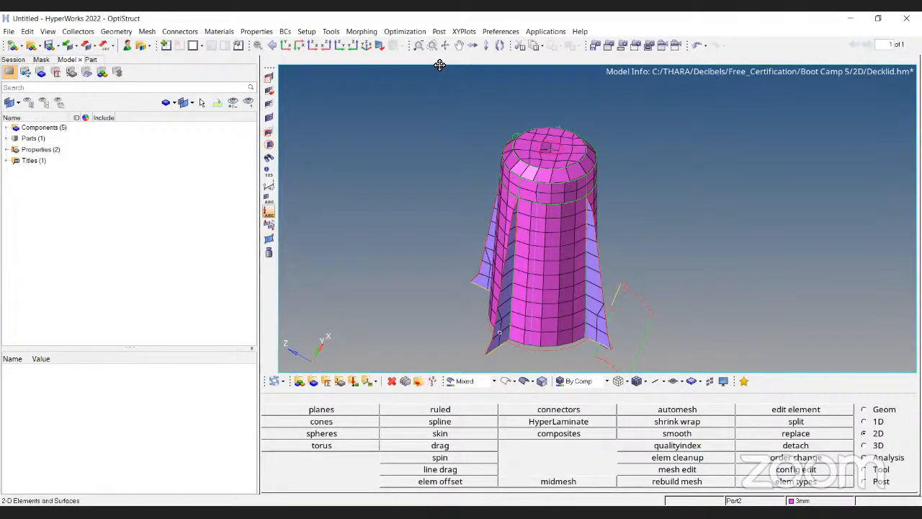
Switch to the presentation slide on element quality checks.
{"action": "key", "text": "alt+Tab"}
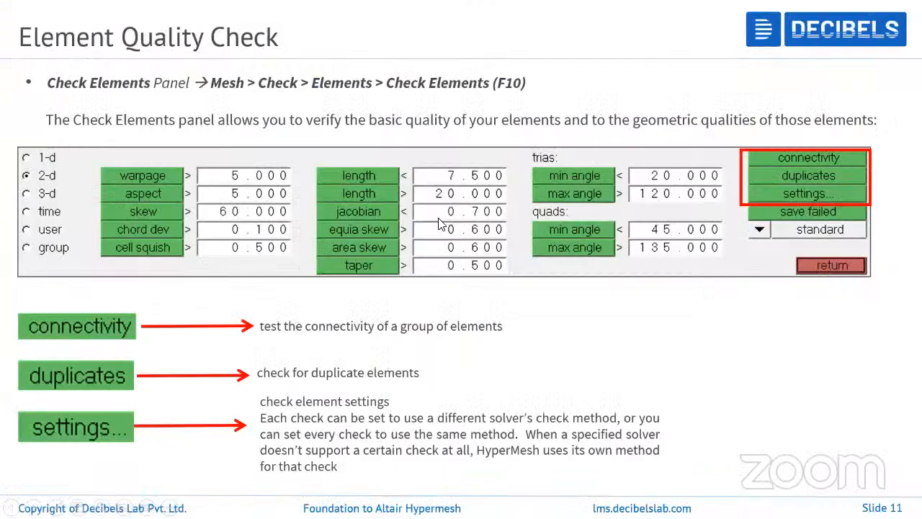
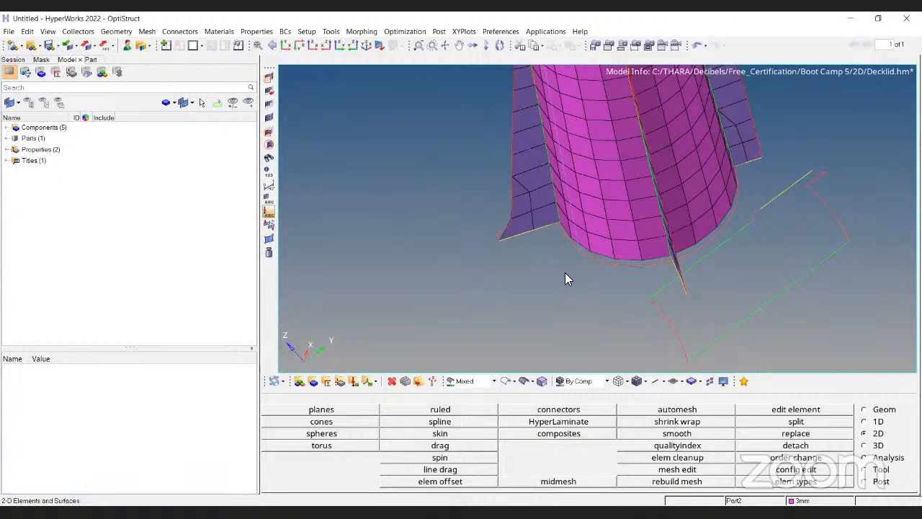
Mark four temporary nodes at the corners of an element on the boss's cylindrical wall.
{"action": "left_click_drag", "start_coordinate": [565, 280], "coordinate": [575, 263], "text": "ctrl"}
{"action": "scroll", "coordinate": [575, 264], "scroll_direction": "up", "scroll_amount": 5, "text": "ctrl"}
{"action": "key", "text": "shift+F2"}
{"action": "left_click", "coordinate": [575, 216]}
{"action": "left_click", "coordinate": [578, 287]}
{"action": "left_click", "coordinate": [650, 217]}
{"action": "left_click", "coordinate": [654, 290]}
{"action": "middle_click", "coordinate": [666, 293]}
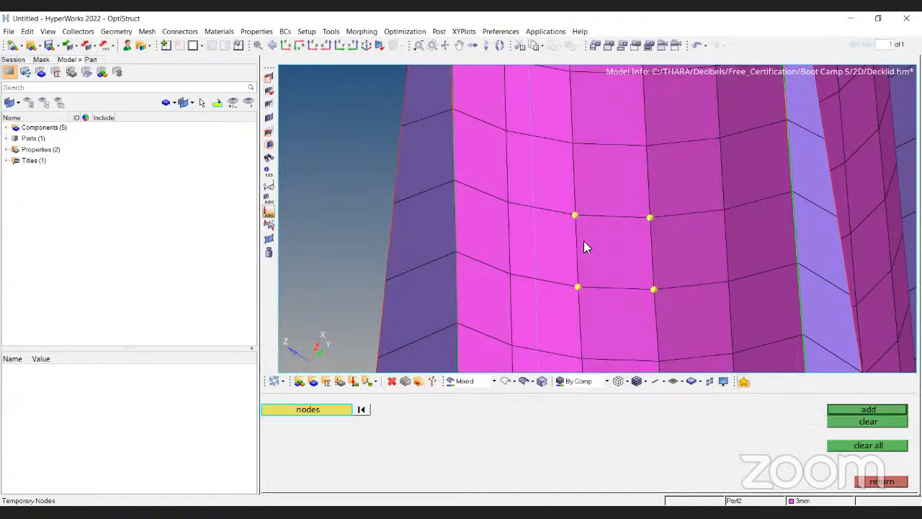
Mark four temporary nodes at element corners on the boss's top face near the hole.
{"action": "scroll", "coordinate": [617, 266], "scroll_direction": "up", "scroll_amount": 5, "text": "ctrl"}
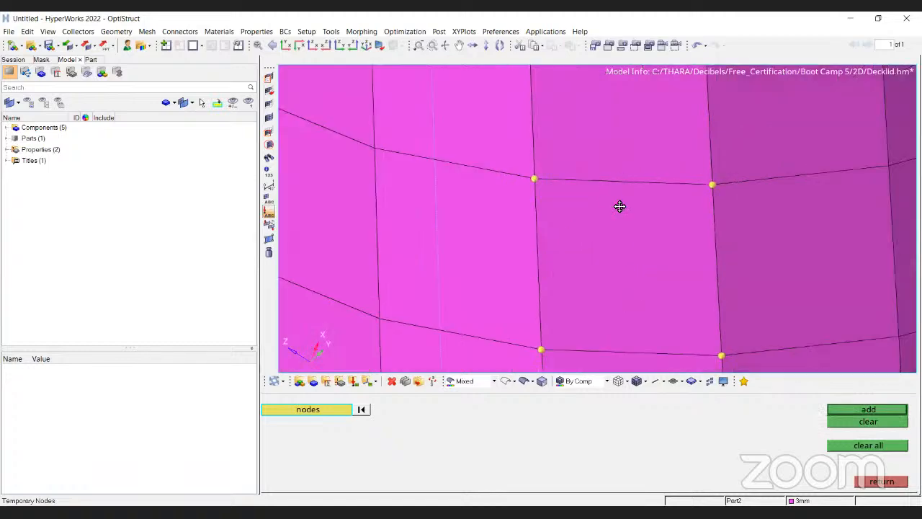
{"action": "right_click_drag", "start_coordinate": [619, 206], "coordinate": [628, 245], "text": "ctrl"}
{"action": "scroll", "coordinate": [629, 245], "scroll_direction": "down", "scroll_amount": 5, "text": "ctrl"}
{"action": "scroll", "coordinate": [717, 250], "scroll_direction": "down", "scroll_amount": 5, "text": "ctrl"}
{"action": "left_click_drag", "start_coordinate": [698, 173], "coordinate": [641, 209], "text": "ctrl"}
{"action": "scroll", "coordinate": [641, 209], "scroll_direction": "up", "scroll_amount": 3, "text": "ctrl"}
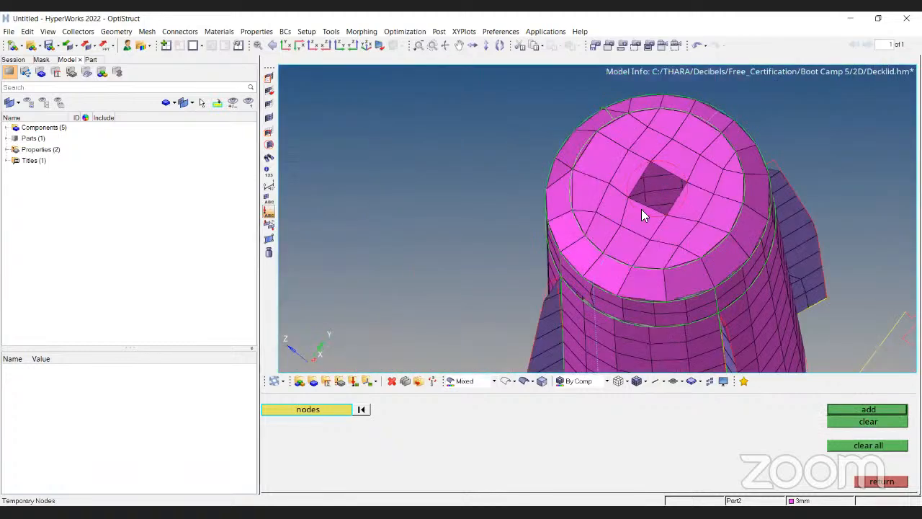
{"action": "scroll", "coordinate": [677, 234], "scroll_direction": "up", "scroll_amount": 4, "text": "ctrl"}
{"action": "left_click", "coordinate": [713, 245]}
{"action": "left_click", "coordinate": [770, 177]}
{"action": "left_click", "coordinate": [679, 158]}
{"action": "left_click", "coordinate": [632, 228]}
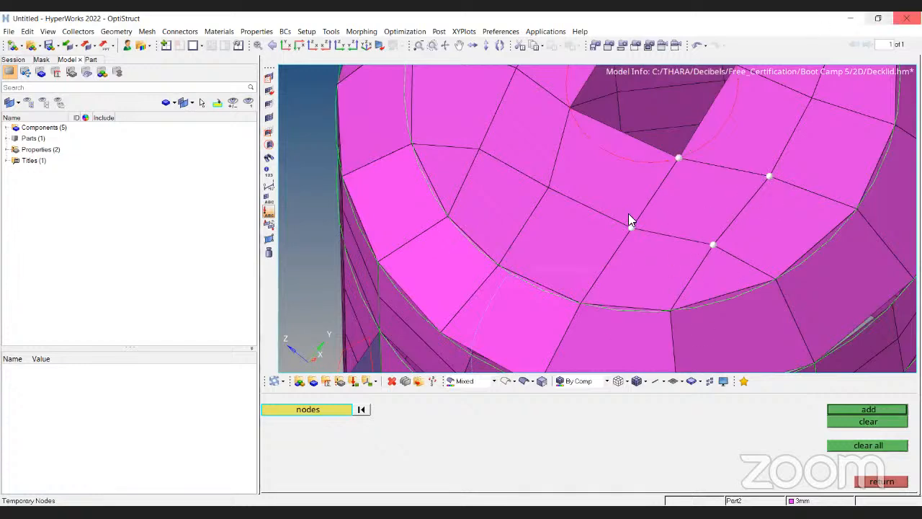
{"action": "scroll", "coordinate": [610, 170], "scroll_direction": "down", "scroll_amount": 3, "text": "ctrl"}
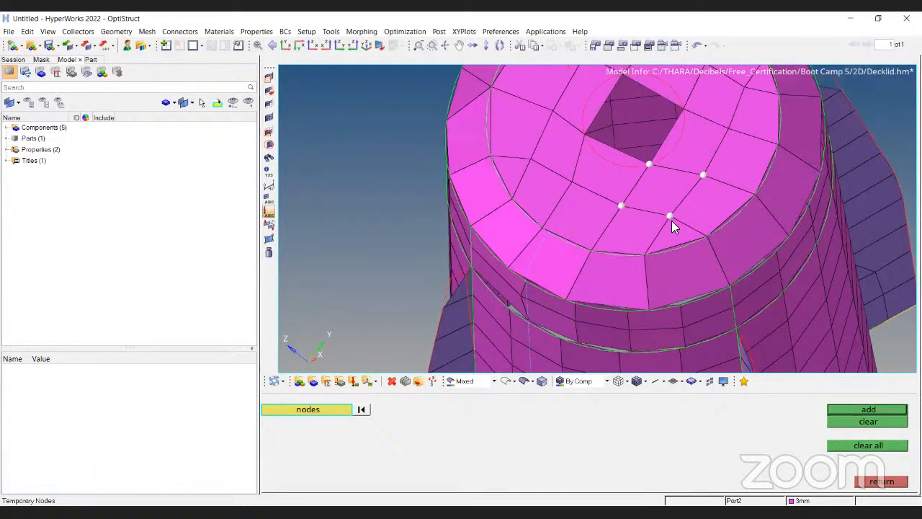
{"action": "middle_click", "coordinate": [600, 178]}
{"action": "key", "text": "Escape"}
Inspect the boss mesh and the marked temporary nodes from different angles.
{"action": "scroll", "coordinate": [512, 150], "scroll_direction": "down", "scroll_amount": 3, "text": "ctrl"}
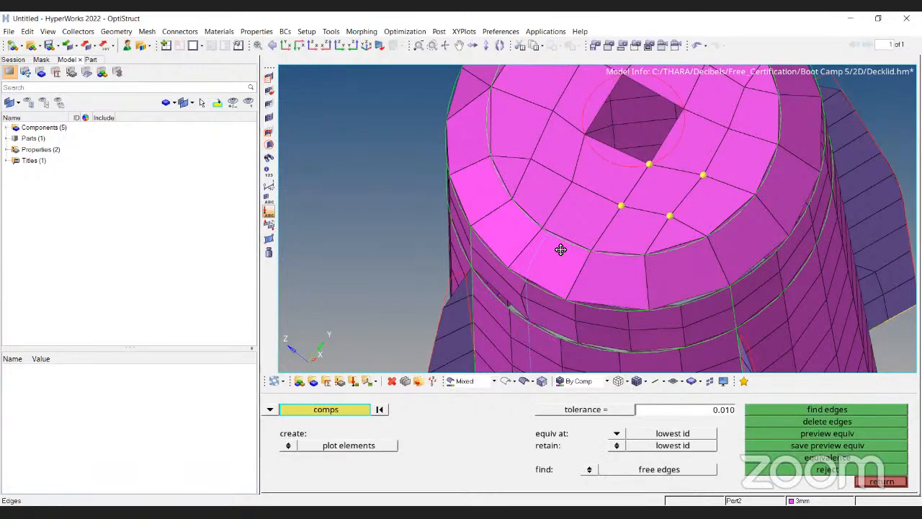
{"action": "key", "text": "Escape"}
{"action": "scroll", "coordinate": [570, 227], "scroll_direction": "down", "scroll_amount": 3, "text": "ctrl"}
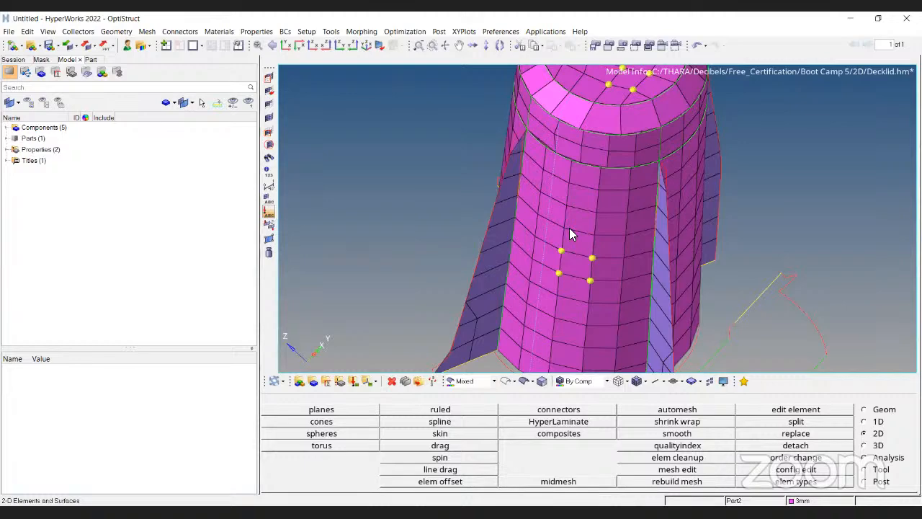
{"action": "right_click_drag", "start_coordinate": [576, 228], "coordinate": [570, 216], "text": "ctrl"}
{"action": "left_click_drag", "start_coordinate": [570, 217], "coordinate": [513, 242], "text": "ctrl"}
{"action": "scroll", "coordinate": [539, 193], "scroll_direction": "up", "scroll_amount": 5, "text": "ctrl"}
{"action": "scroll", "coordinate": [502, 223], "scroll_direction": "up", "scroll_amount": 3, "text": "ctrl"}
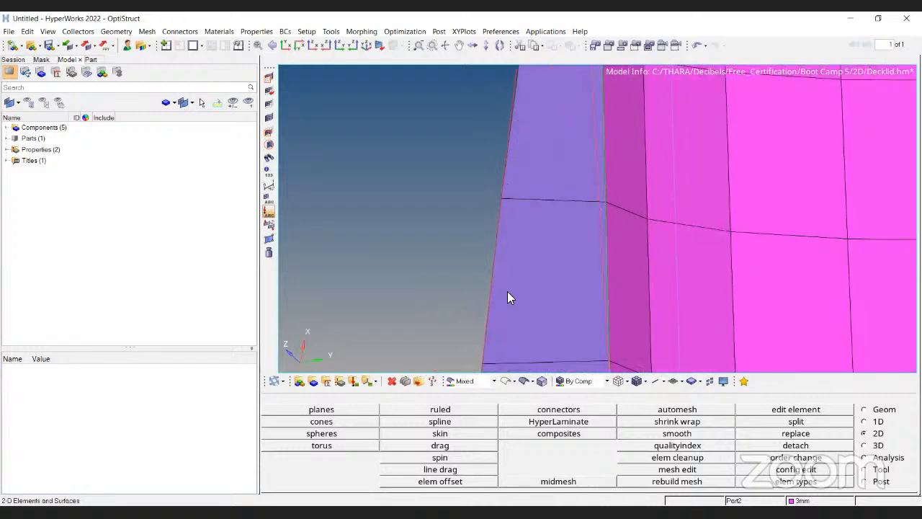
{"action": "scroll", "coordinate": [548, 206], "scroll_direction": "down", "scroll_amount": 2, "text": "ctrl"}
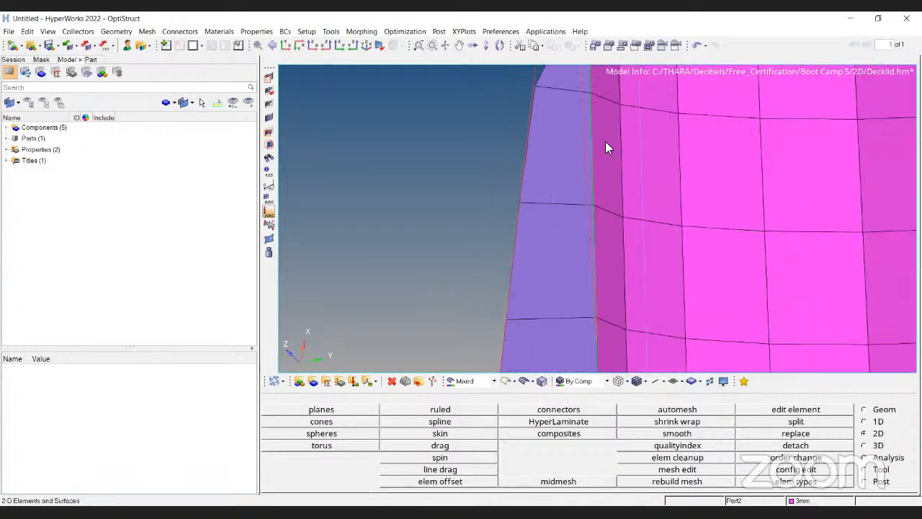
{"action": "scroll", "coordinate": [606, 142], "scroll_direction": "down", "scroll_amount": 6, "text": "ctrl"}
{"action": "left_click_drag", "start_coordinate": [613, 144], "coordinate": [621, 229], "text": "ctrl"}
{"action": "left_click_drag", "start_coordinate": [618, 96], "coordinate": [624, 235], "text": "ctrl"}
{"action": "scroll", "coordinate": [561, 214], "scroll_direction": "up", "scroll_amount": 4, "text": "ctrl"}
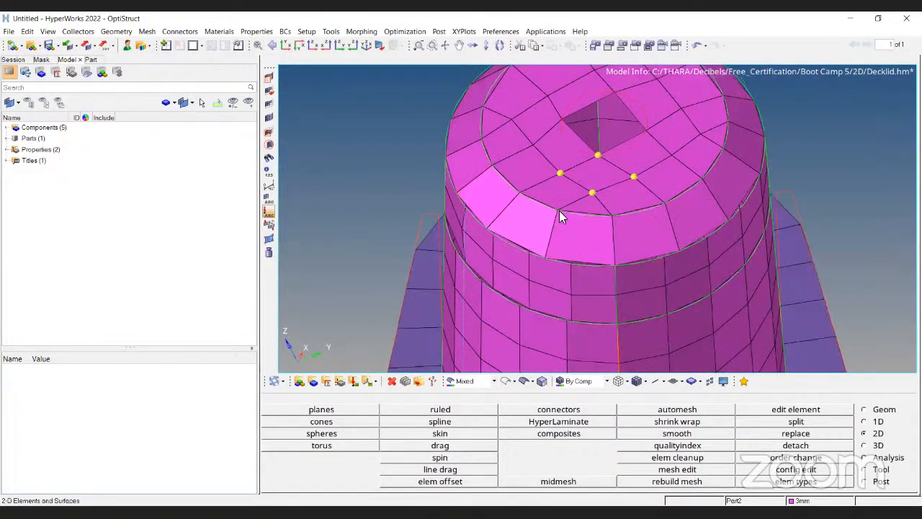
{"action": "scroll", "coordinate": [487, 288], "scroll_direction": "up", "scroll_amount": 3, "text": "ctrl"}
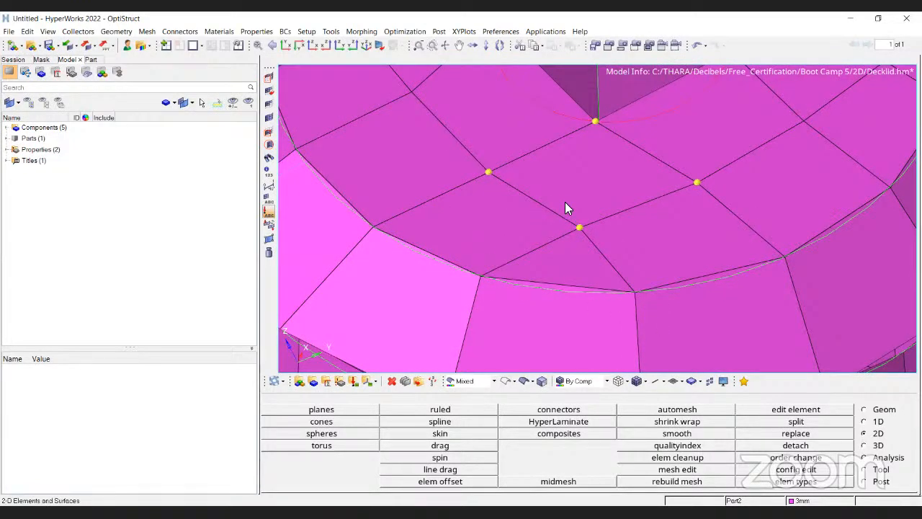
{"action": "scroll", "coordinate": [565, 209], "scroll_direction": "down", "scroll_amount": 6}
{"action": "scroll", "coordinate": [531, 252], "scroll_direction": "up", "scroll_amount": 2}
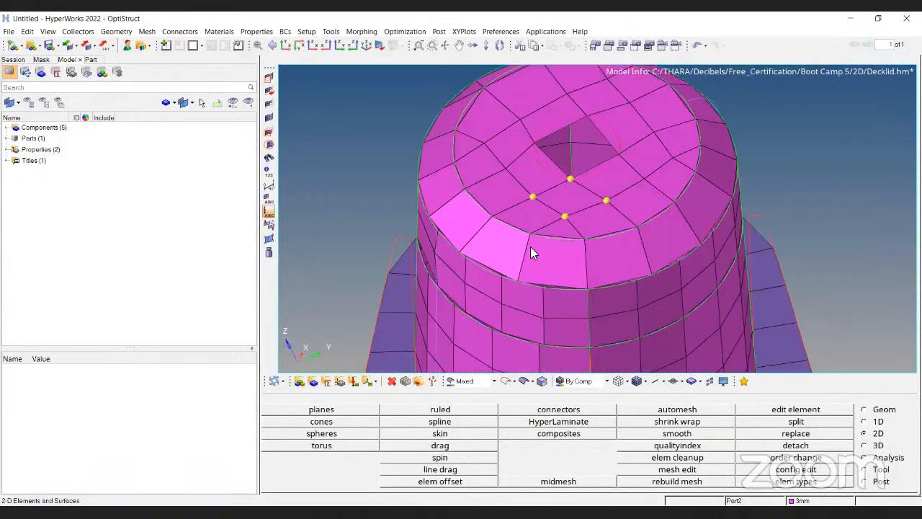
{"action": "scroll", "coordinate": [532, 252], "scroll_direction": "up", "scroll_amount": 3}
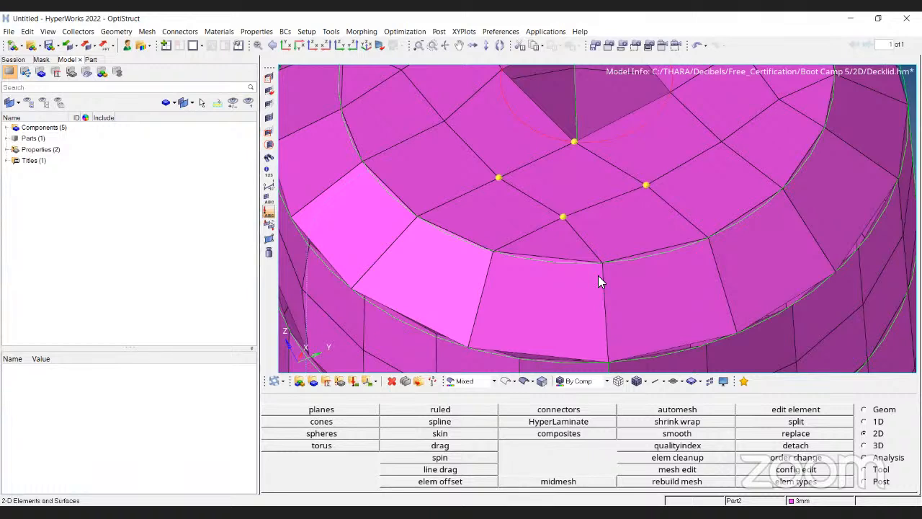
Check the 2D elements for warpage with the warpage threshold set to 15.
{"action": "key", "text": "F10"}
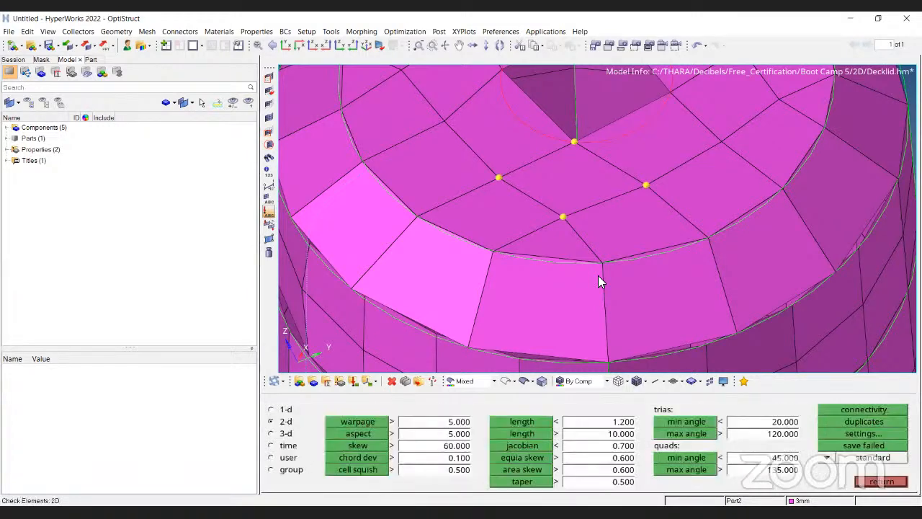
{"action": "left_click", "coordinate": [407, 423]}
{"action": "type", "text": "15"}
{"action": "key", "text": "Return"}
{"action": "left_click", "coordinate": [368, 421]}
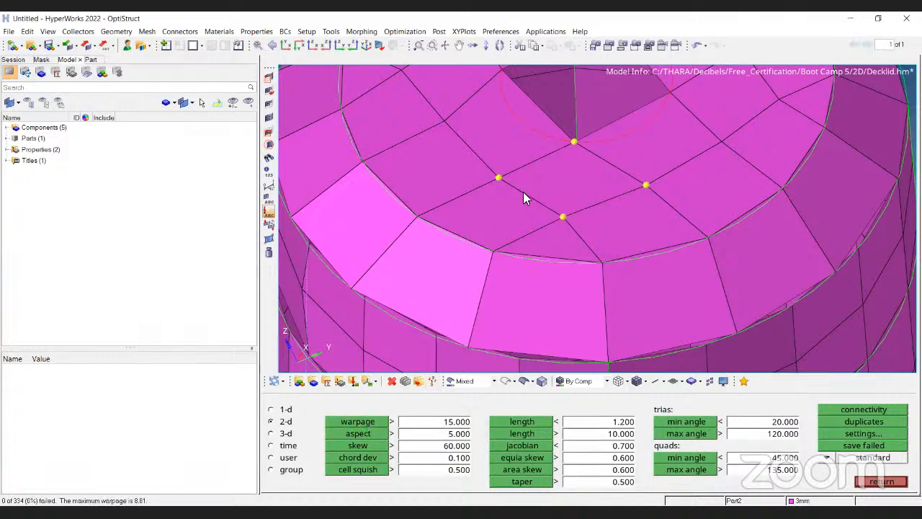
Clear all temporary nodes from the boss mesh.
{"action": "scroll", "coordinate": [524, 191], "scroll_direction": "down", "scroll_amount": 4}
{"action": "scroll", "coordinate": [523, 191], "scroll_direction": "down", "scroll_amount": 2}
{"action": "scroll", "coordinate": [497, 294], "scroll_direction": "up", "scroll_amount": 6}
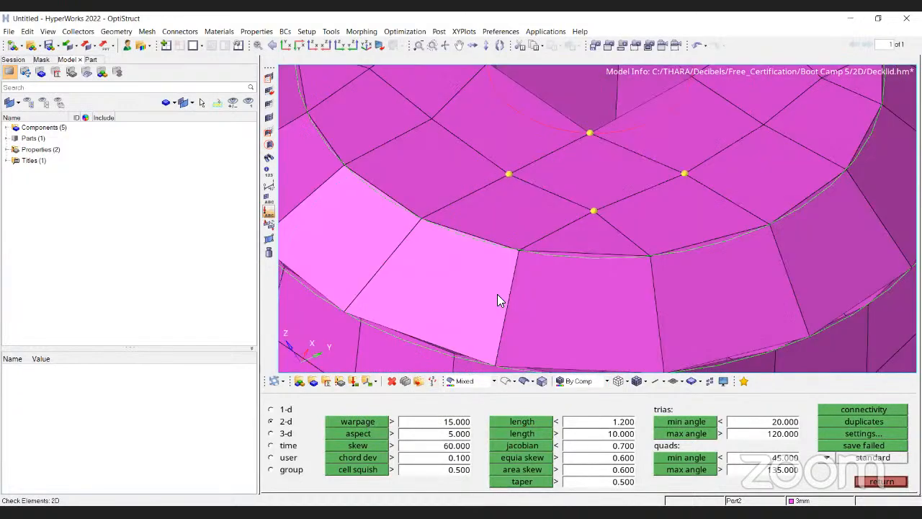
{"action": "scroll", "coordinate": [500, 307], "scroll_direction": "up", "scroll_amount": 1}
{"action": "key", "text": "shift+F2"}
{"action": "left_click", "coordinate": [868, 445]}
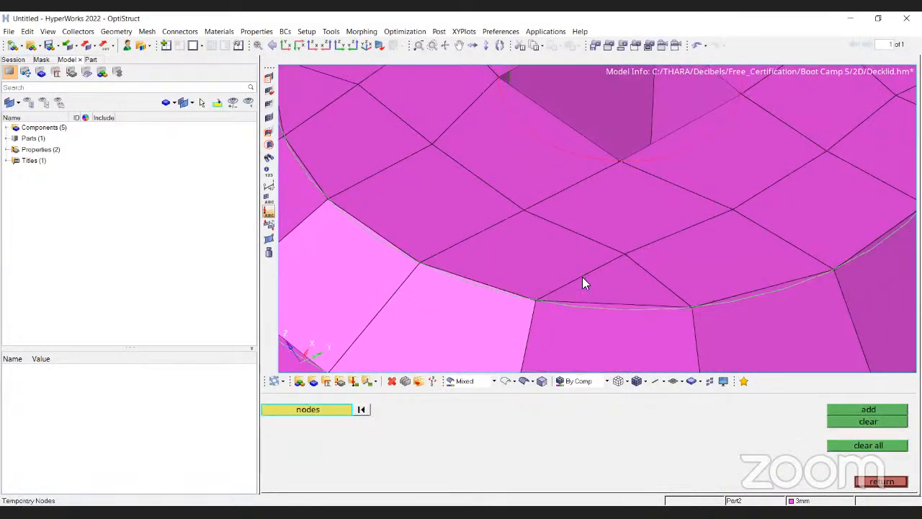
Translate a top-face node 0.5 along the normal defined by three neighbouring nodes.
{"action": "key", "text": "shift+F4"}
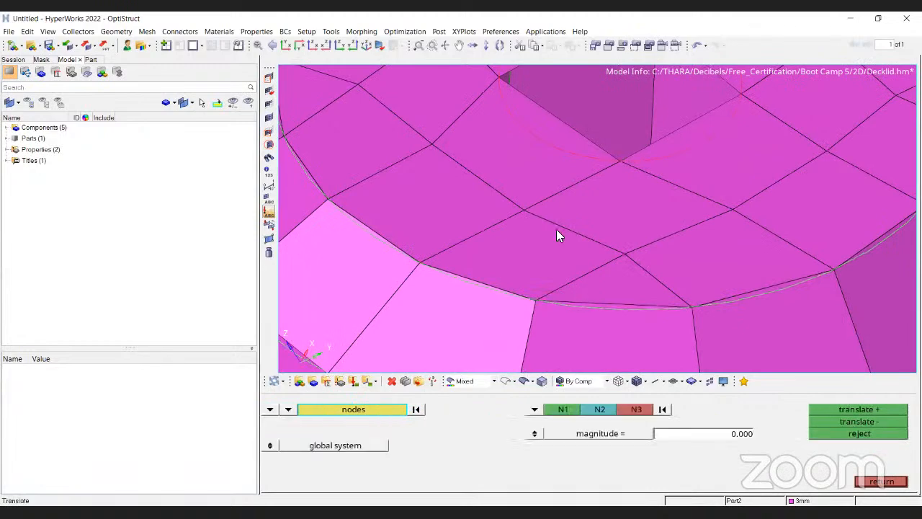
{"action": "left_click", "coordinate": [524, 210]}
{"action": "left_click", "coordinate": [663, 410]}
{"action": "left_click", "coordinate": [419, 263]}
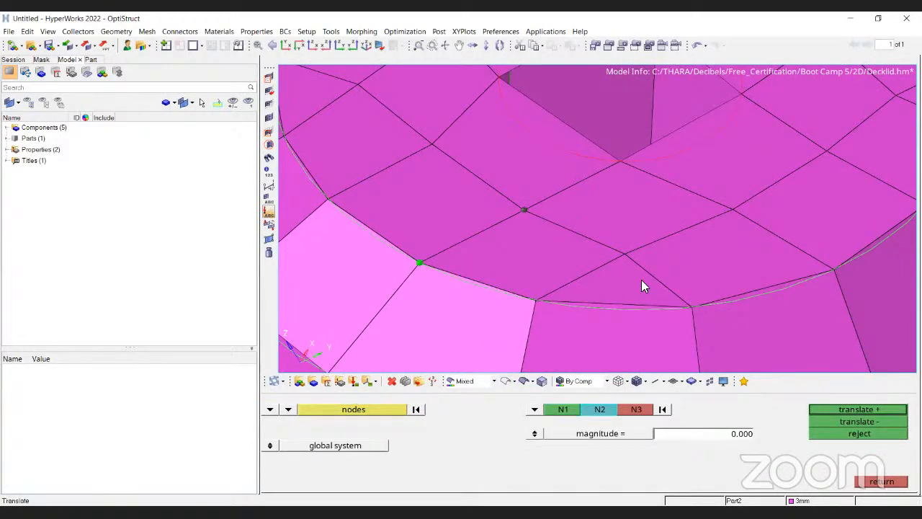
{"action": "left_click", "coordinate": [535, 300]}
{"action": "left_click", "coordinate": [625, 253]}
{"action": "double_click", "coordinate": [715, 443]}
{"action": "type", "text": "0.5"}
{"action": "left_click", "coordinate": [849, 409]}
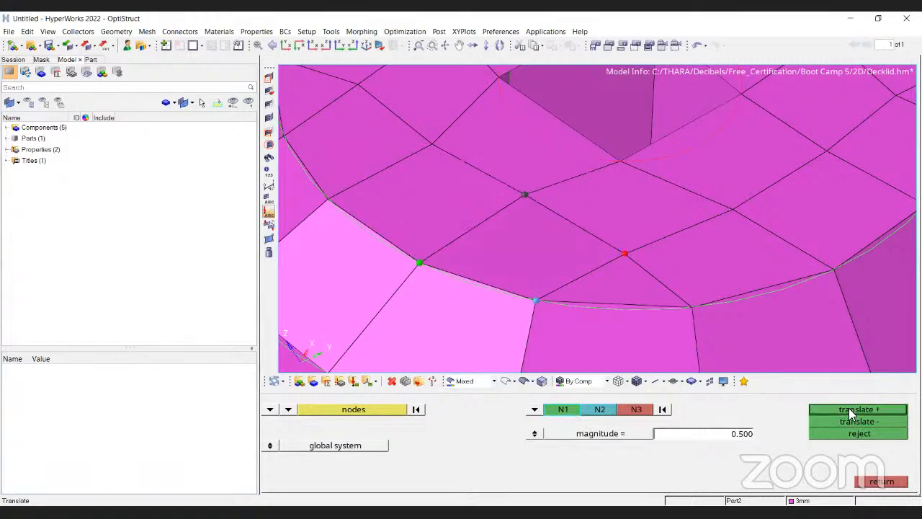
{"action": "scroll", "coordinate": [583, 198], "scroll_direction": "down", "scroll_amount": 3}
{"action": "key", "text": "Escape"}
Inspect the boss top face edge-on to examine the translated node.
{"action": "scroll", "coordinate": [585, 200], "scroll_direction": "down", "scroll_amount": 5}
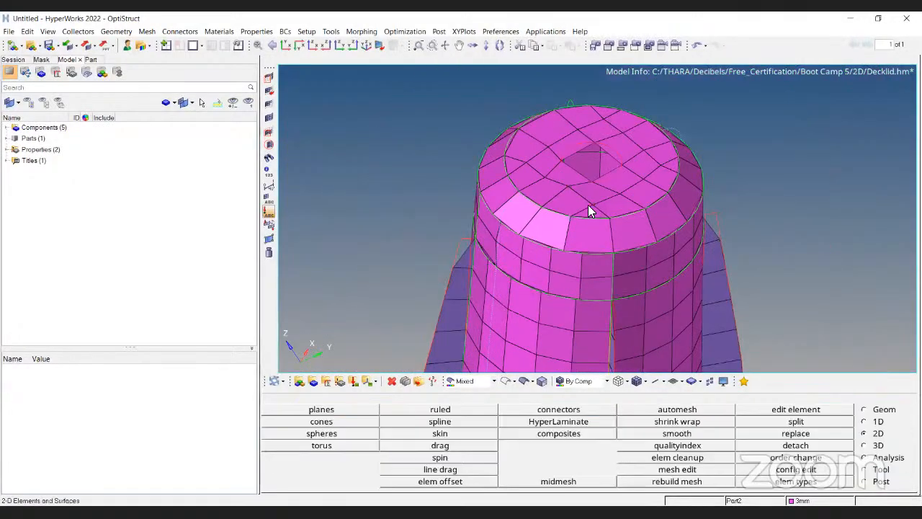
{"action": "left_click_drag", "start_coordinate": [621, 255], "coordinate": [490, 222], "text": "ctrl"}
{"action": "scroll", "coordinate": [490, 222], "scroll_direction": "up", "scroll_amount": 3}
{"action": "scroll", "coordinate": [619, 273], "scroll_direction": "up", "scroll_amount": 3}
{"action": "left_click_drag", "start_coordinate": [614, 271], "coordinate": [612, 267], "text": "ctrl"}
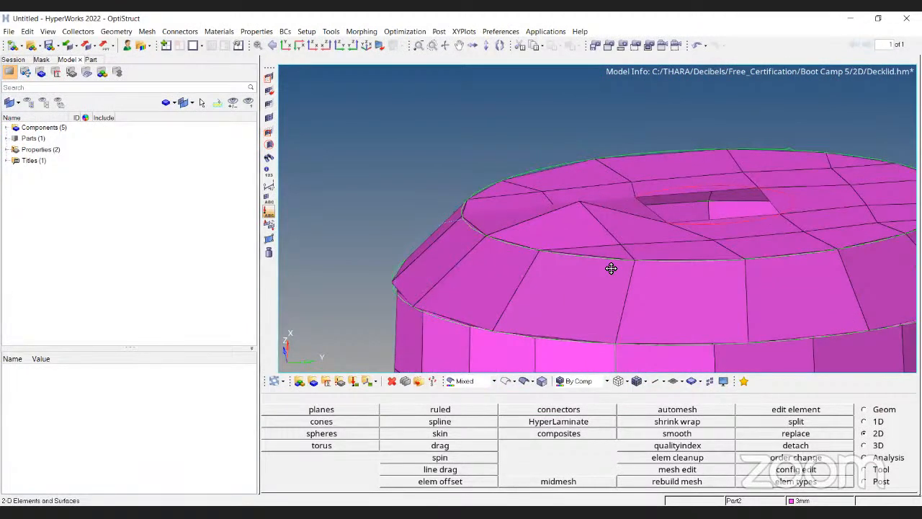
{"action": "scroll", "coordinate": [612, 267], "scroll_direction": "down", "scroll_amount": 3}
{"action": "left_click_drag", "start_coordinate": [529, 260], "coordinate": [531, 237], "text": "ctrl"}
{"action": "scroll", "coordinate": [601, 255], "scroll_direction": "up", "scroll_amount": 4}
{"action": "left_click_drag", "start_coordinate": [603, 256], "coordinate": [614, 230], "text": "ctrl"}
{"action": "scroll", "coordinate": [627, 230], "scroll_direction": "down", "scroll_amount": 2}
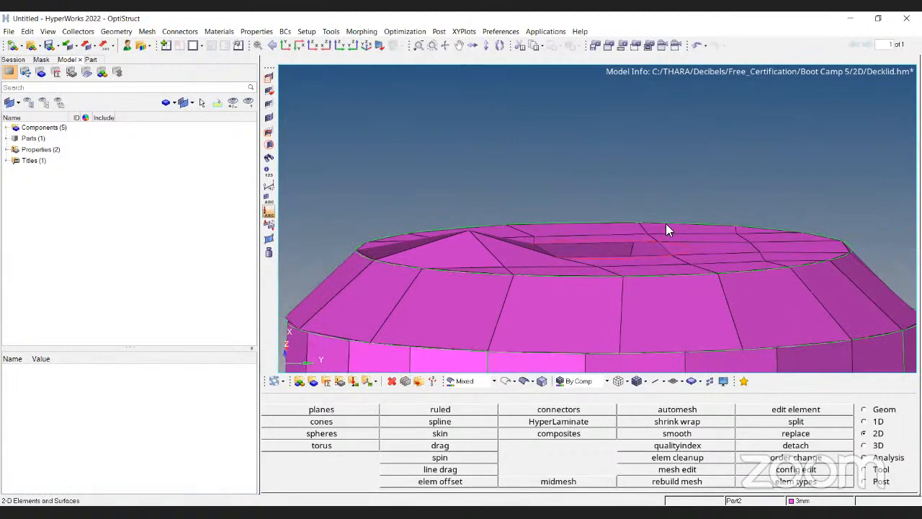
{"action": "scroll", "coordinate": [490, 264], "scroll_direction": "up", "scroll_amount": 3}
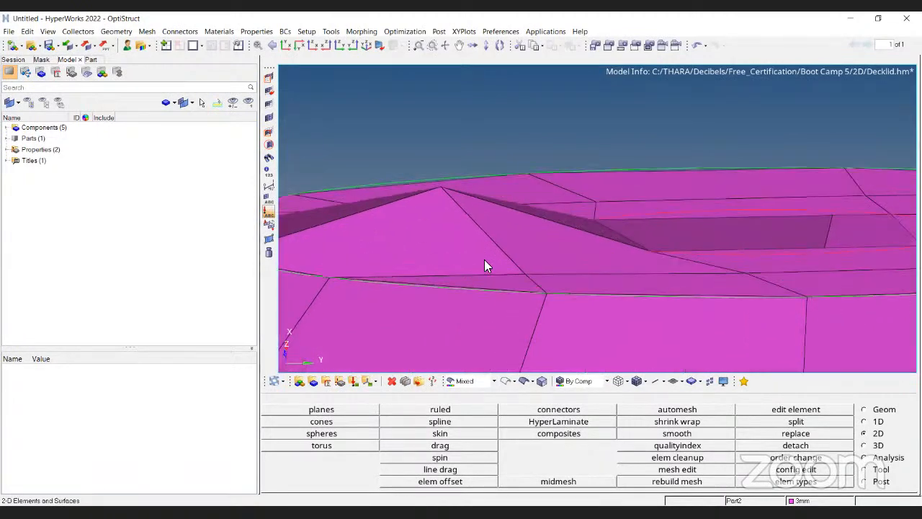
Mark the translated top-face node as a temporary node.
{"action": "key", "text": "shift+F2"}
{"action": "left_click", "coordinate": [446, 202]}
{"action": "left_click", "coordinate": [893, 410]}
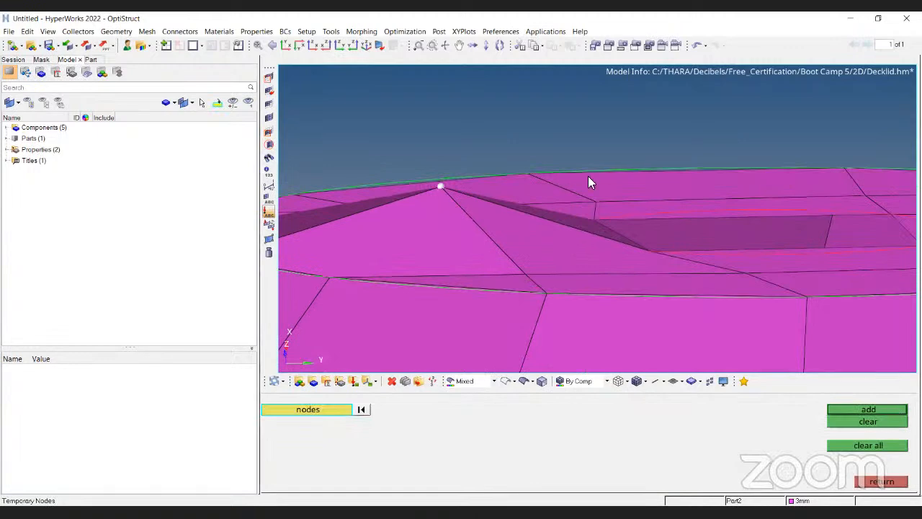
{"action": "scroll", "coordinate": [569, 179], "scroll_direction": "down", "scroll_amount": 2}
{"action": "scroll", "coordinate": [579, 178], "scroll_direction": "down", "scroll_amount": 4, "text": "ctrl"}
{"action": "left_click_drag", "start_coordinate": [574, 210], "coordinate": [583, 257], "text": "ctrl"}
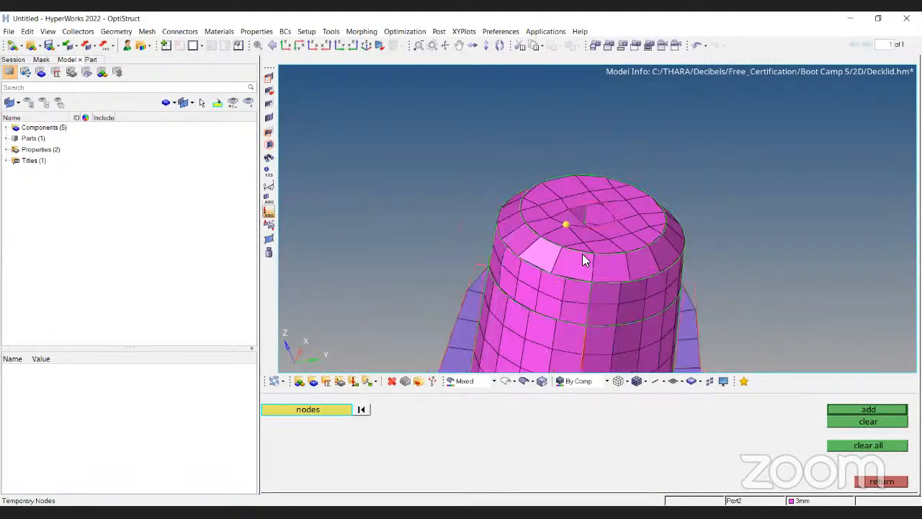
{"action": "scroll", "coordinate": [581, 249], "scroll_direction": "up", "scroll_amount": 4, "text": "ctrl"}
{"action": "key", "text": "Escape"}
Reopen the 2D element check and examine the elements around the translated node.
{"action": "scroll", "coordinate": [530, 165], "scroll_direction": "up", "scroll_amount": 4}
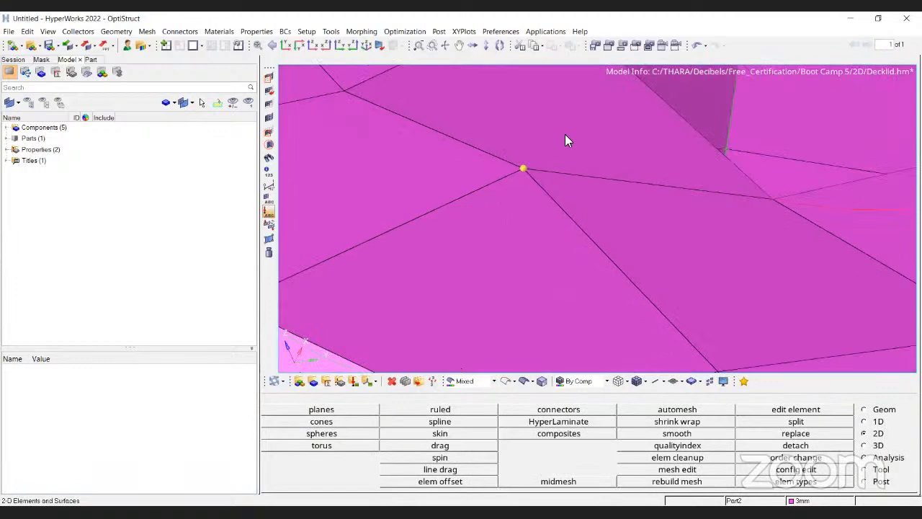
{"action": "scroll", "coordinate": [476, 162], "scroll_direction": "down", "scroll_amount": 5}
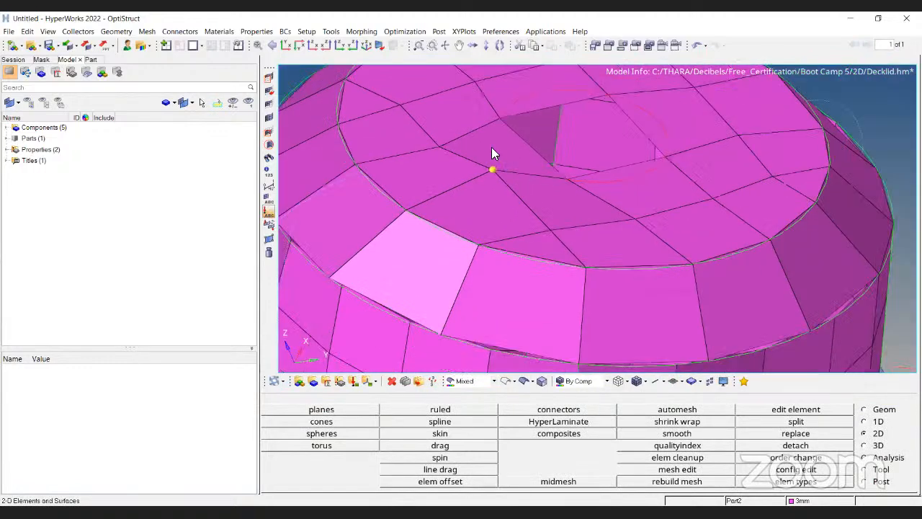
{"action": "left_click_drag", "start_coordinate": [478, 199], "coordinate": [386, 235], "text": "ctrl"}
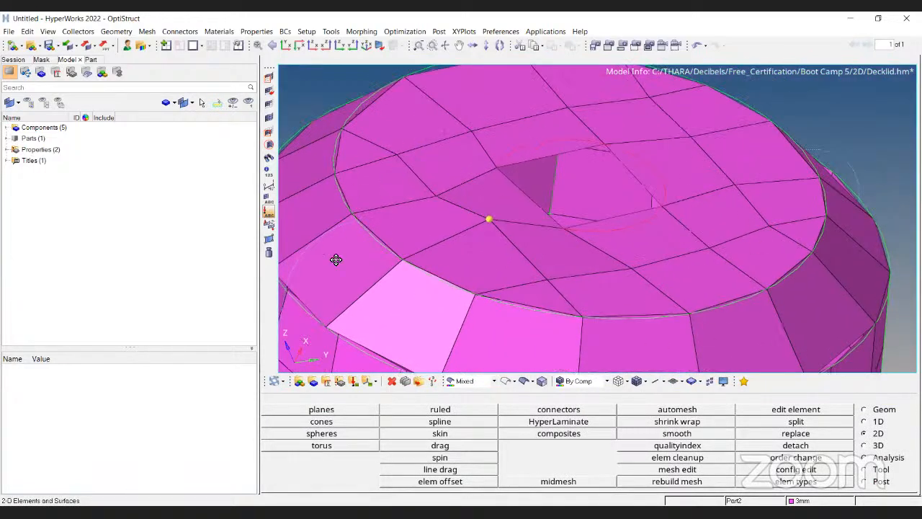
{"action": "scroll", "coordinate": [374, 274], "scroll_direction": "up", "scroll_amount": 2}
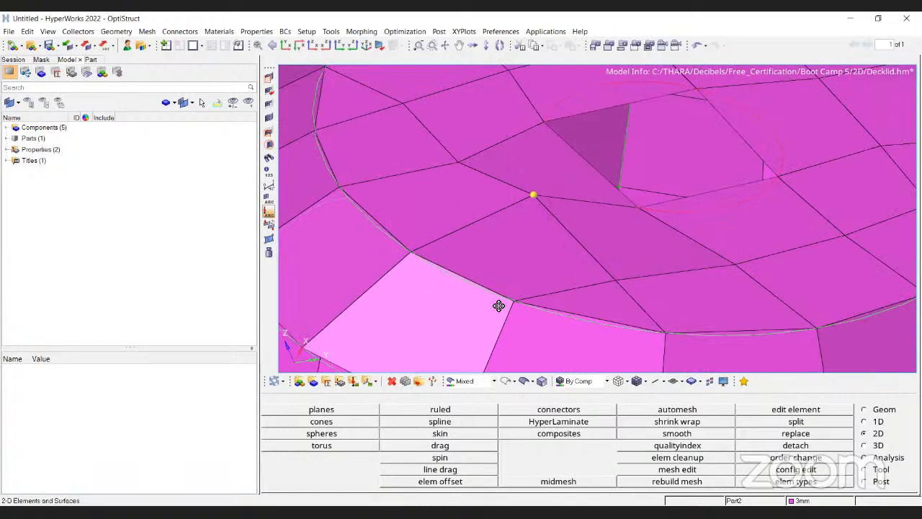
{"action": "scroll", "coordinate": [591, 199], "scroll_direction": "up", "scroll_amount": 3}
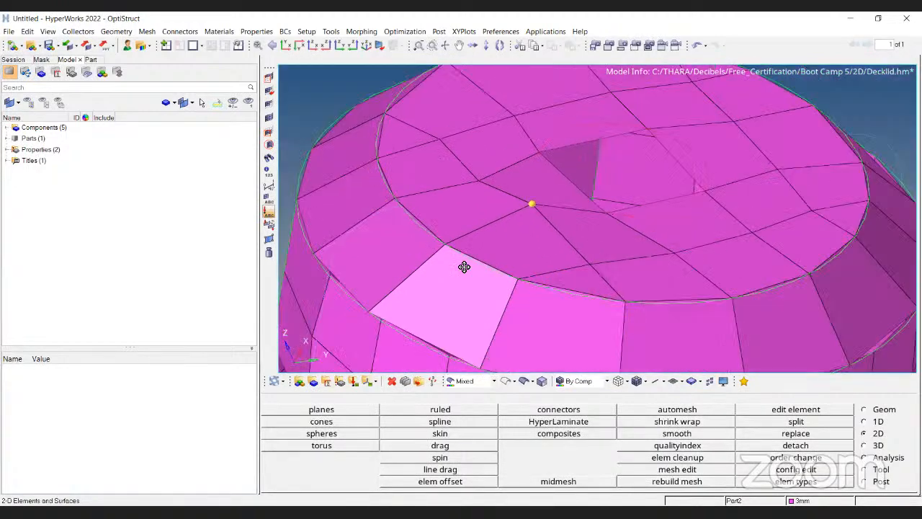
{"action": "scroll", "coordinate": [514, 214], "scroll_direction": "down", "scroll_amount": 3}
{"action": "key", "text": "F10"}
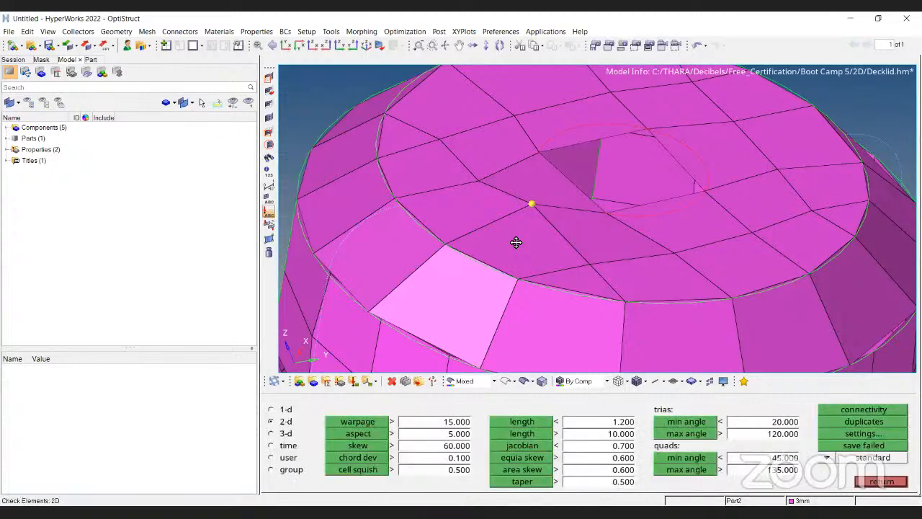
{"action": "scroll", "coordinate": [516, 241], "scroll_direction": "up", "scroll_amount": 2}
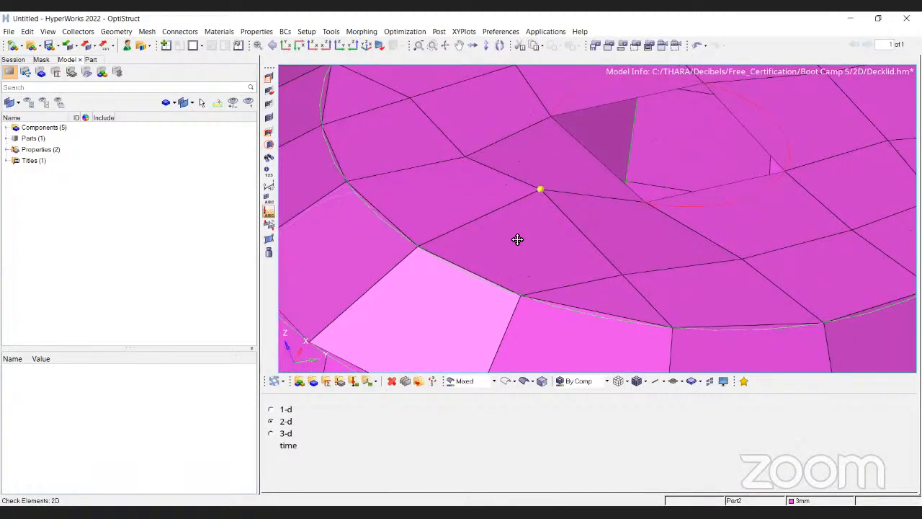
{"action": "scroll", "coordinate": [517, 239], "scroll_direction": "up", "scroll_amount": 2}
{"action": "left_click", "coordinate": [522, 235]}
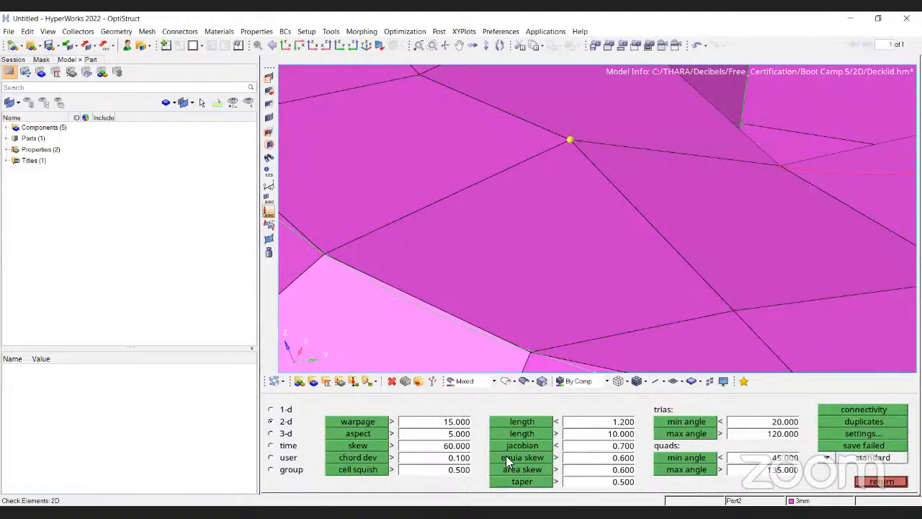
{"action": "scroll", "coordinate": [552, 198], "scroll_direction": "down", "scroll_amount": 2}
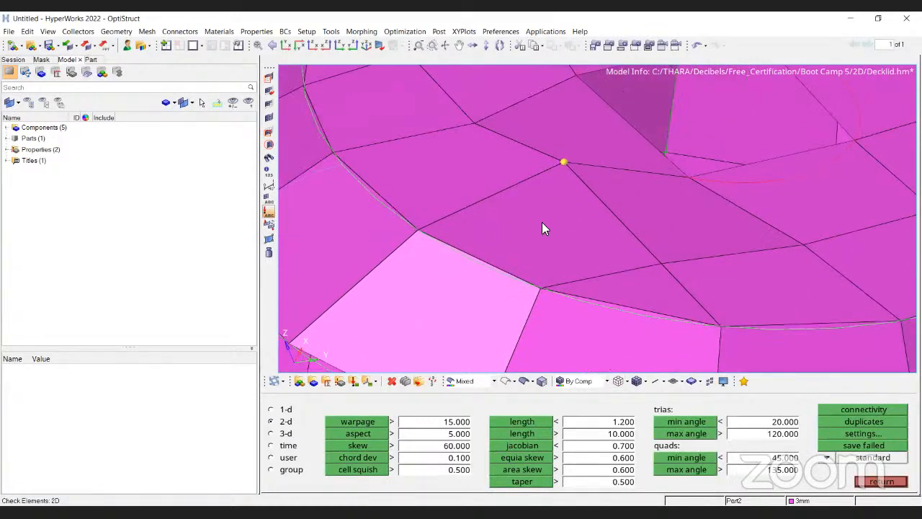
Clear all temporary nodes.
{"action": "key", "text": "shift+F2"}
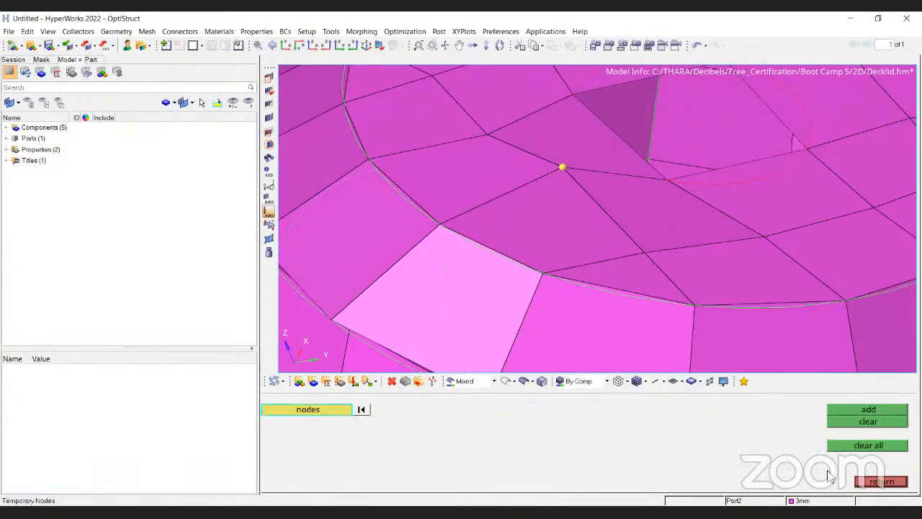
{"action": "left_click", "coordinate": [868, 446]}
{"action": "key", "text": "Escape"}
Translate the top-face node by 0.5 in the positive direction along the normal of three nodes on the boss edge.
{"action": "key", "text": "shift+F4"}
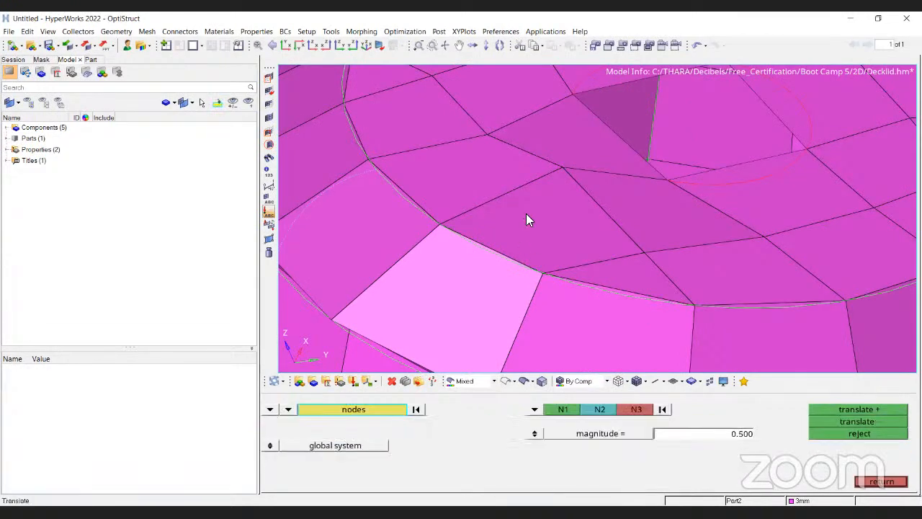
{"action": "left_click", "coordinate": [558, 173]}
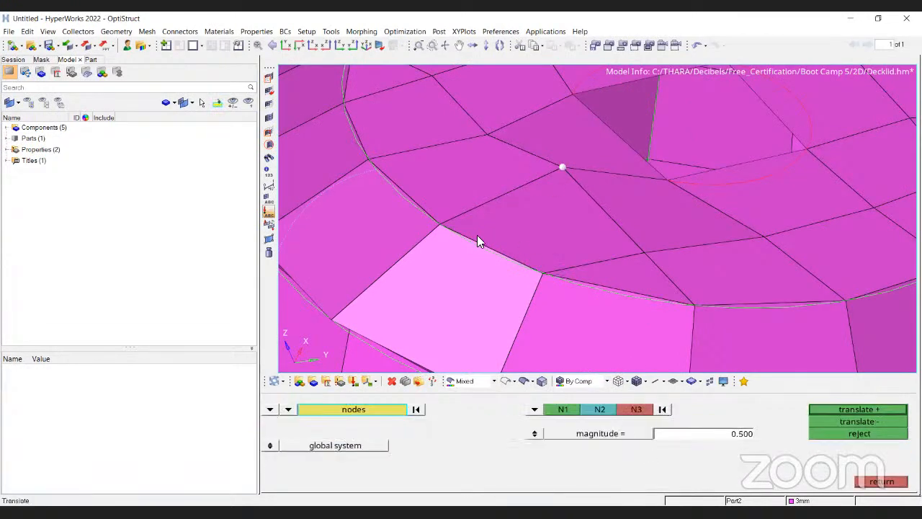
{"action": "left_click", "coordinate": [441, 225]}
{"action": "left_click", "coordinate": [542, 273]}
{"action": "left_click", "coordinate": [662, 410]}
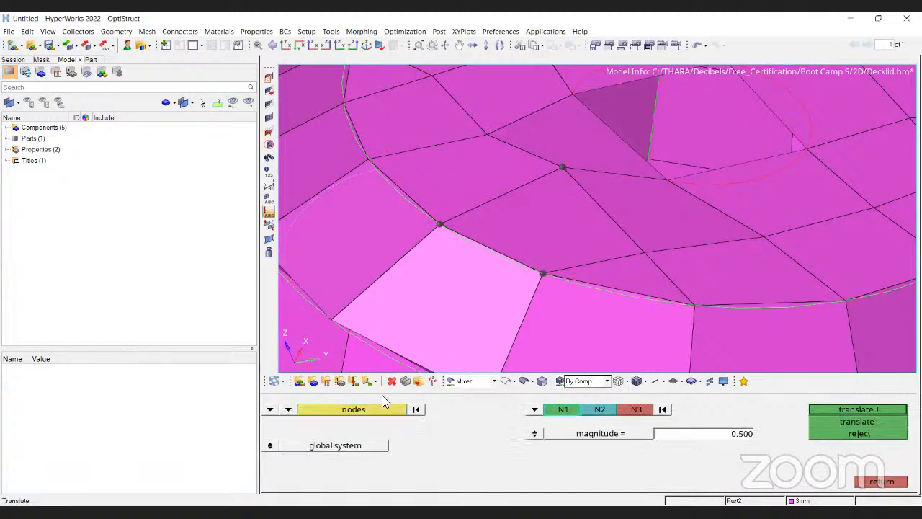
{"action": "left_click", "coordinate": [416, 409]}
{"action": "left_click", "coordinate": [560, 170]}
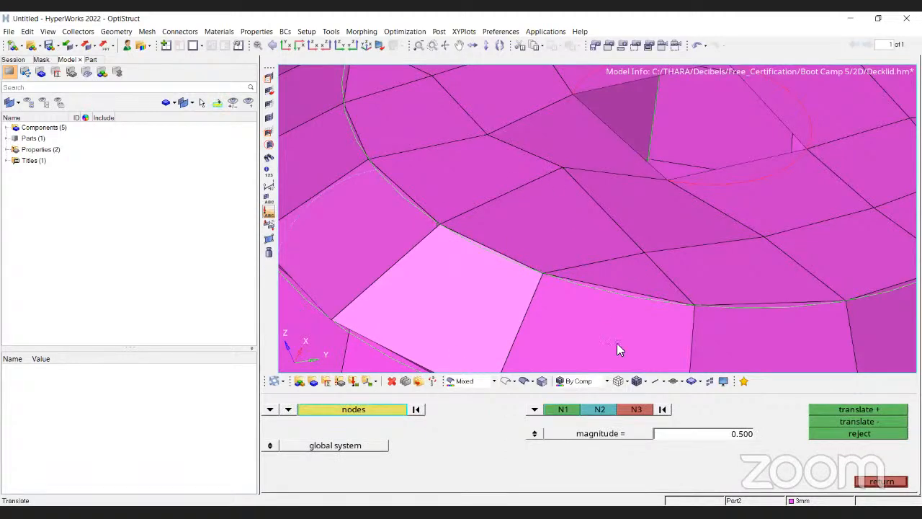
{"action": "left_click", "coordinate": [664, 412]}
{"action": "left_click", "coordinate": [545, 272]}
{"action": "left_click", "coordinate": [441, 225]}
{"action": "left_click", "coordinate": [643, 252]}
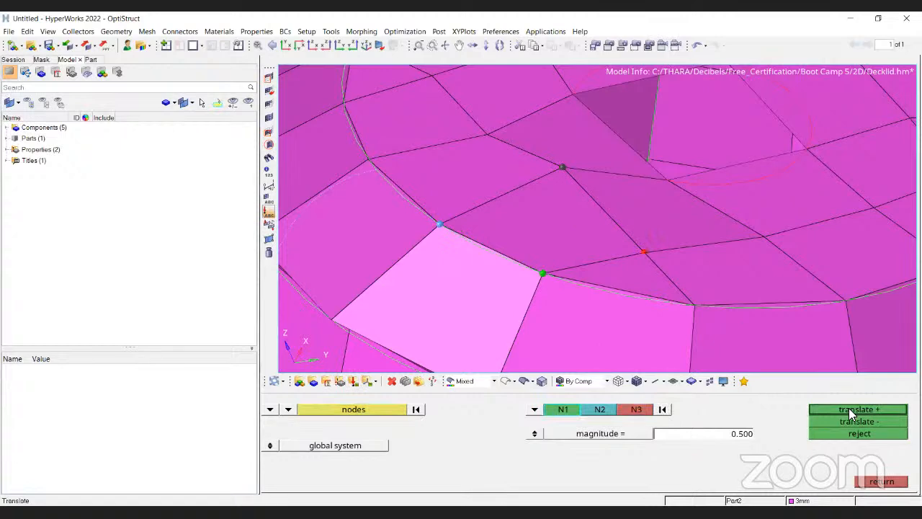
{"action": "left_click", "coordinate": [853, 411]}
Project the top-face node onto the plane defined by three nodes on the boss top edge.
{"action": "key", "text": "F10"}
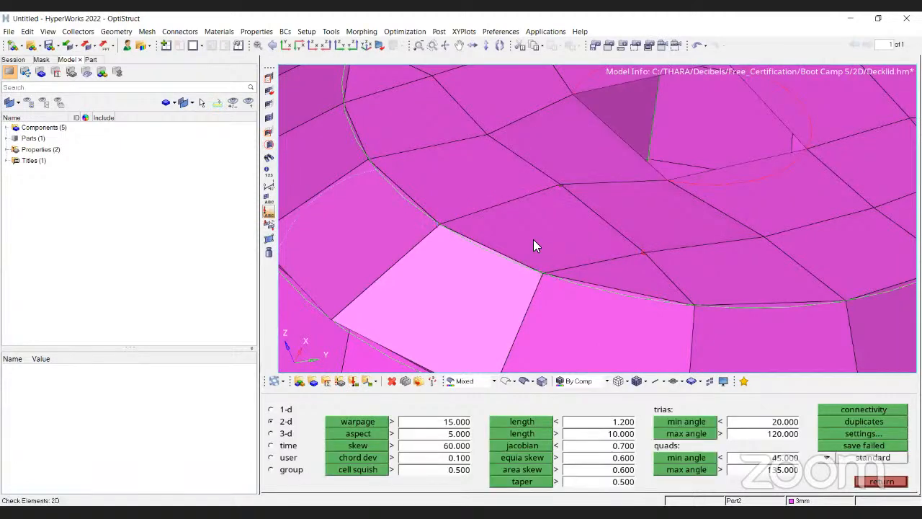
{"action": "key", "text": "shift+F7"}
{"action": "left_click", "coordinate": [560, 184]}
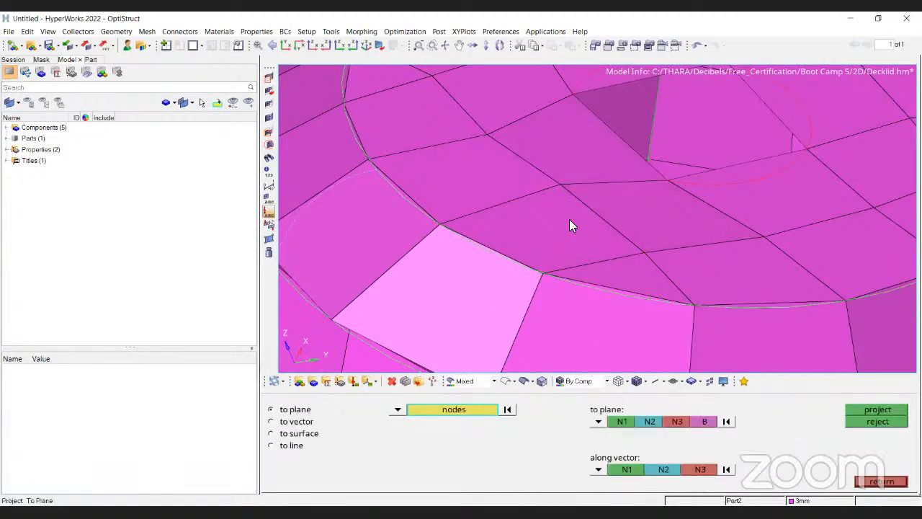
{"action": "left_click", "coordinate": [726, 423]}
{"action": "left_click", "coordinate": [543, 273]}
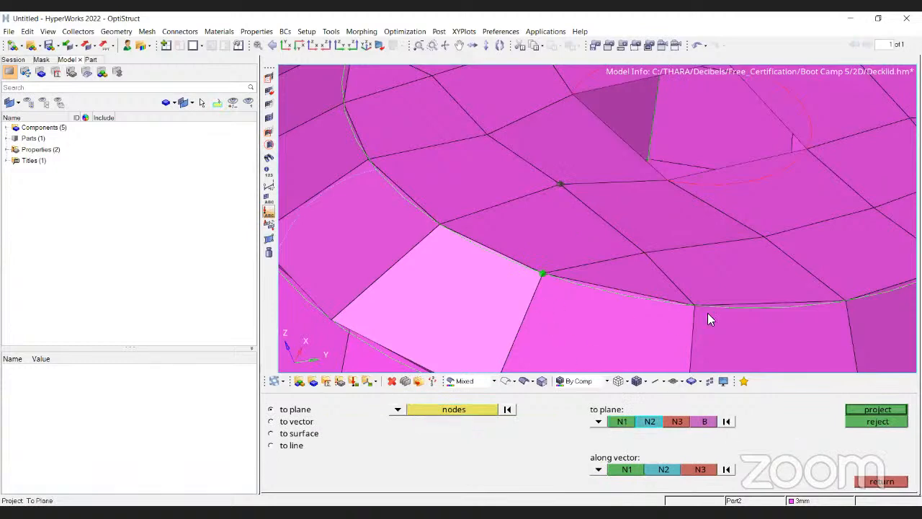
{"action": "left_click", "coordinate": [694, 306]}
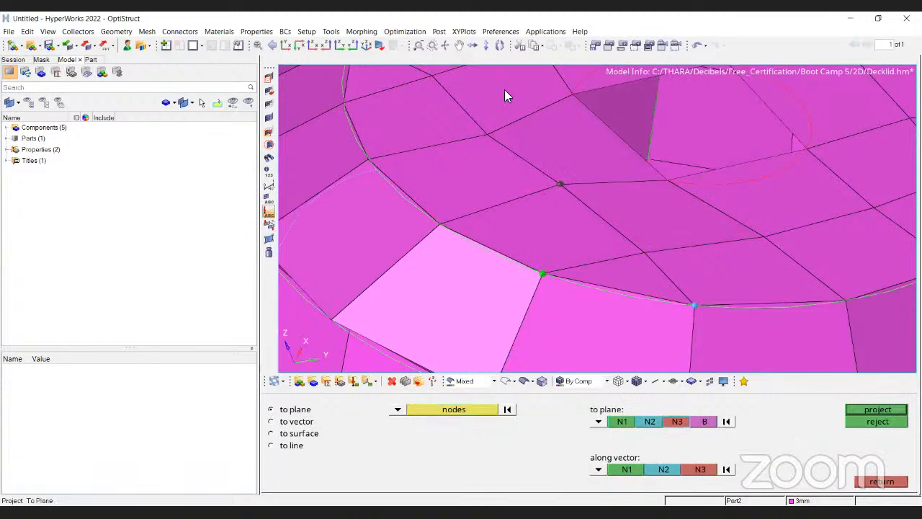
{"action": "left_click", "coordinate": [668, 179]}
{"action": "middle_click", "coordinate": [655, 231]}
{"action": "scroll", "coordinate": [544, 210], "scroll_direction": "down", "scroll_amount": 2}
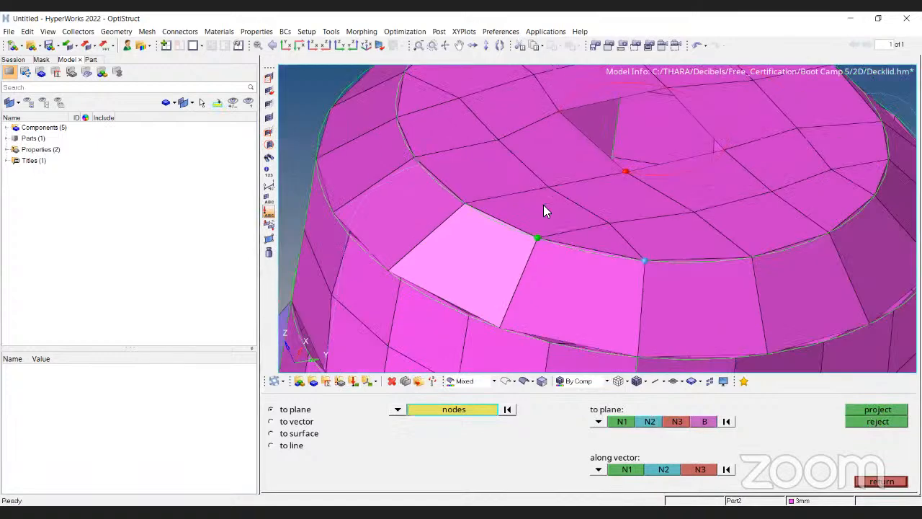
Reopen the 2D element check and run the warpage check on the boss elements.
{"action": "key", "text": "F10"}
{"action": "scroll", "coordinate": [516, 225], "scroll_direction": "up", "scroll_amount": 3}
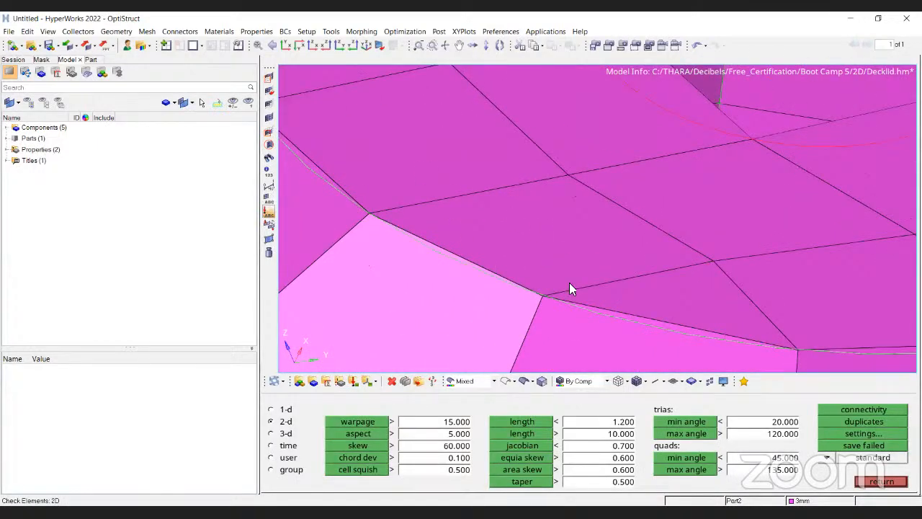
{"action": "scroll", "coordinate": [457, 234], "scroll_direction": "down", "scroll_amount": 2}
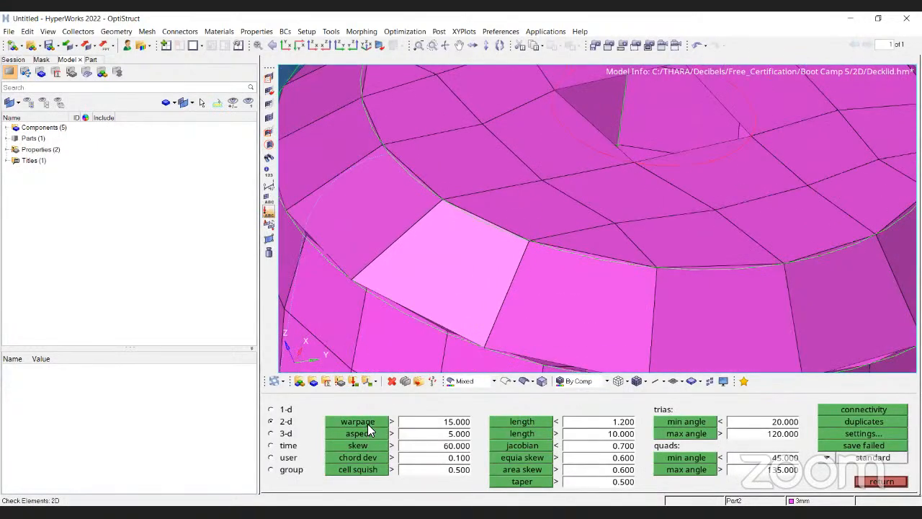
{"action": "left_click", "coordinate": [364, 422]}
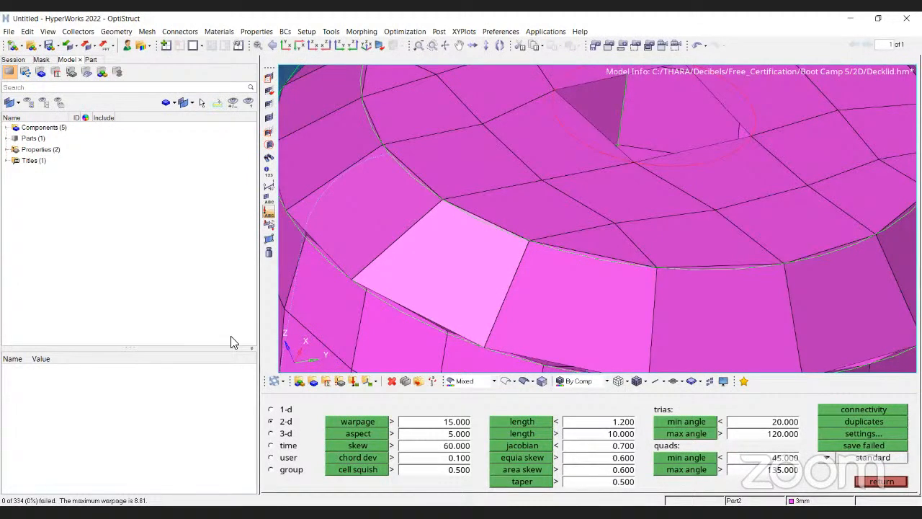
Set the minimum element length threshold to 2 and run the length check on the boss elements.
{"action": "scroll", "coordinate": [469, 190], "scroll_direction": "down", "scroll_amount": 4}
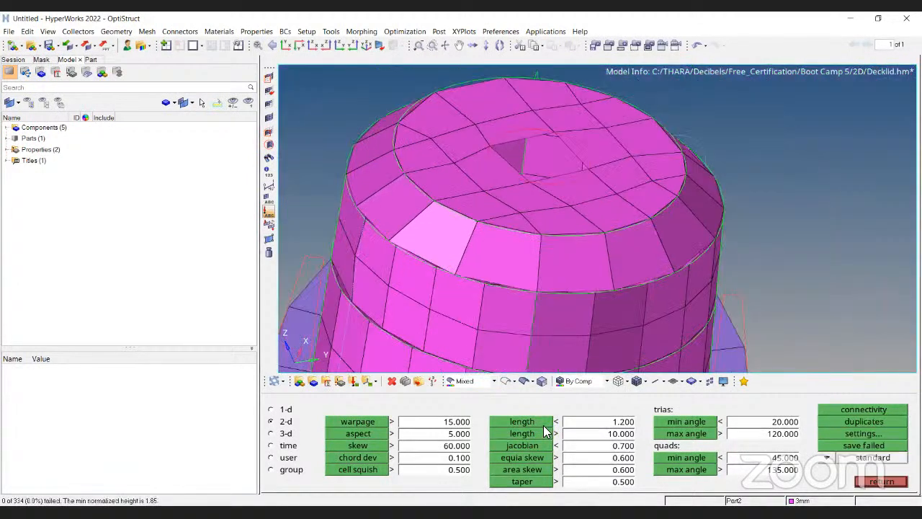
{"action": "scroll", "coordinate": [573, 326], "scroll_direction": "down", "scroll_amount": 2}
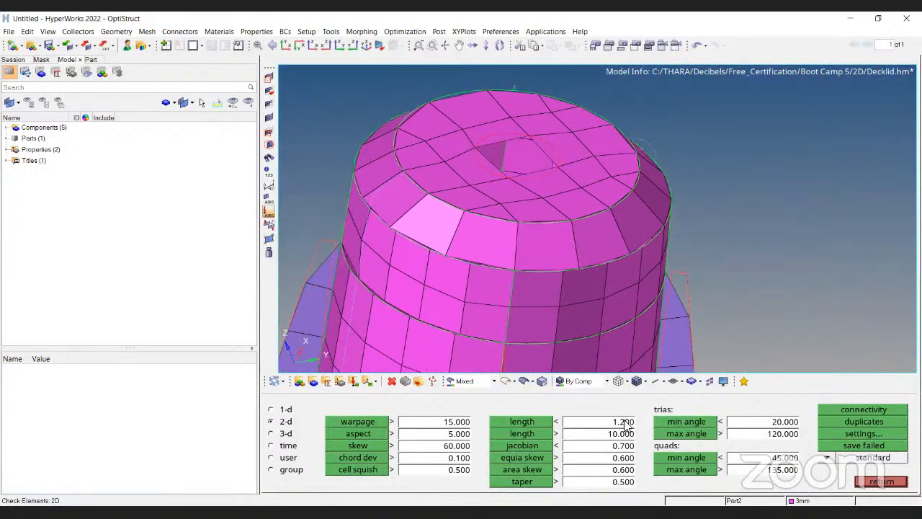
{"action": "left_click", "coordinate": [624, 421]}
{"action": "type", "text": "2"}
{"action": "left_click", "coordinate": [530, 417]}
{"action": "scroll", "coordinate": [663, 235], "scroll_direction": "down", "scroll_amount": 5, "text": "ctrl"}
{"action": "left_click_drag", "start_coordinate": [568, 241], "coordinate": [542, 279], "text": "ctrl"}
{"action": "scroll", "coordinate": [591, 289], "scroll_direction": "up", "scroll_amount": 4, "text": "ctrl"}
{"action": "scroll", "coordinate": [512, 223], "scroll_direction": "down", "scroll_amount": 3, "text": "ctrl"}
{"action": "scroll", "coordinate": [542, 278], "scroll_direction": "up", "scroll_amount": 3, "text": "ctrl"}
{"action": "key", "text": "Escape"}
Set the distance between the two selected nodes on the boss side to 2.
{"action": "key", "text": "F4"}
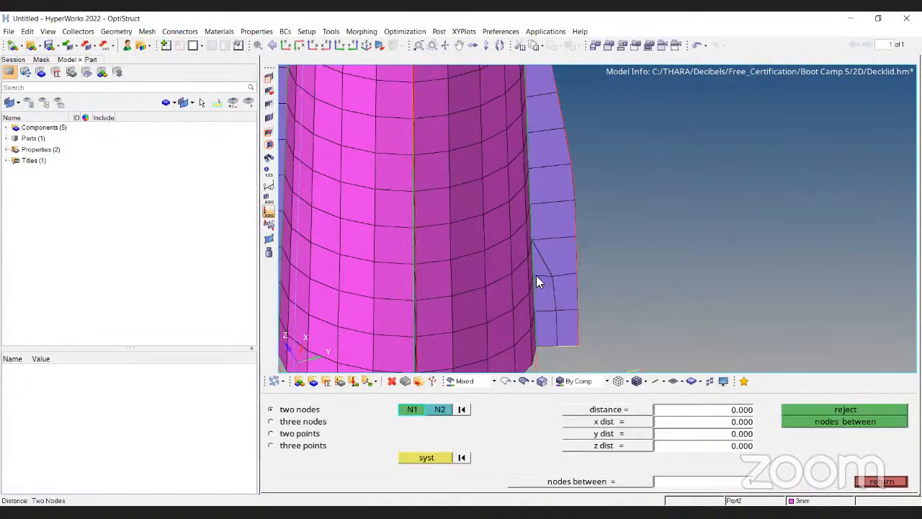
{"action": "scroll", "coordinate": [539, 275], "scroll_direction": "up", "scroll_amount": 2, "text": "ctrl"}
{"action": "left_click", "coordinate": [743, 413]}
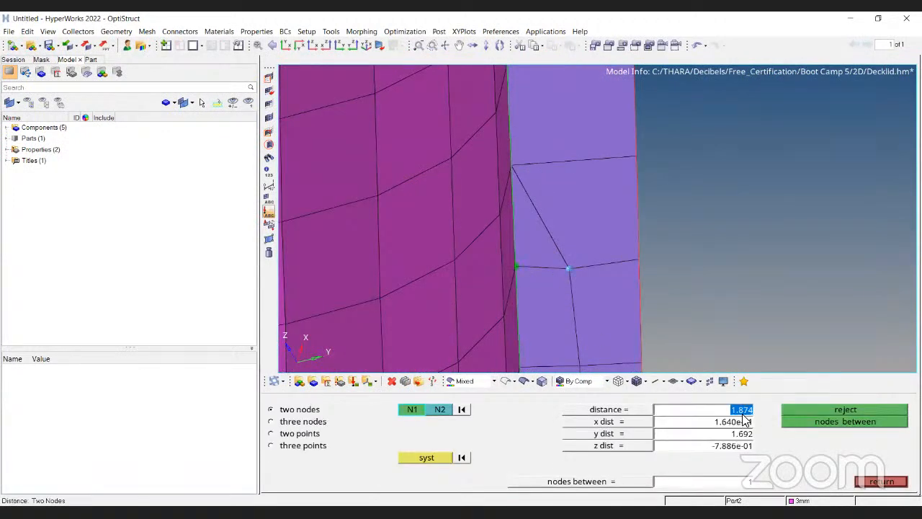
{"action": "type", "text": "2"}
{"action": "key", "text": "Return"}
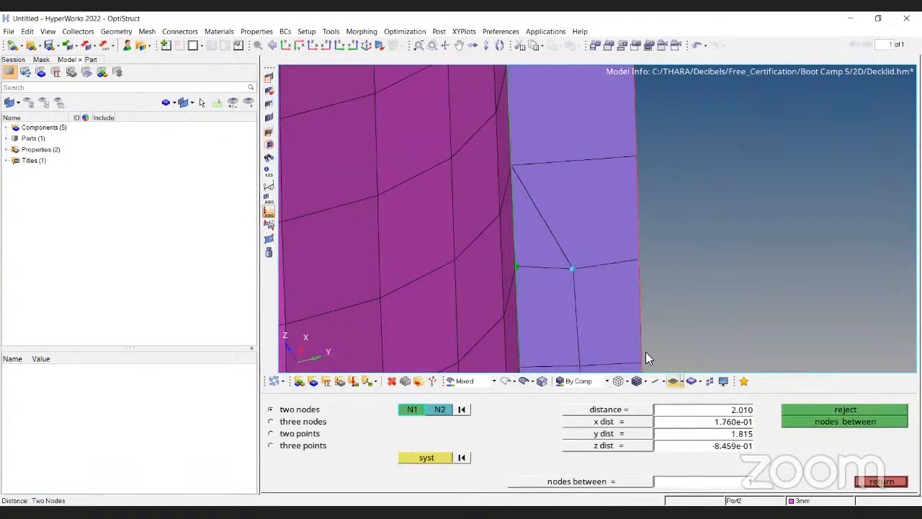
{"action": "key", "text": "Escape"}
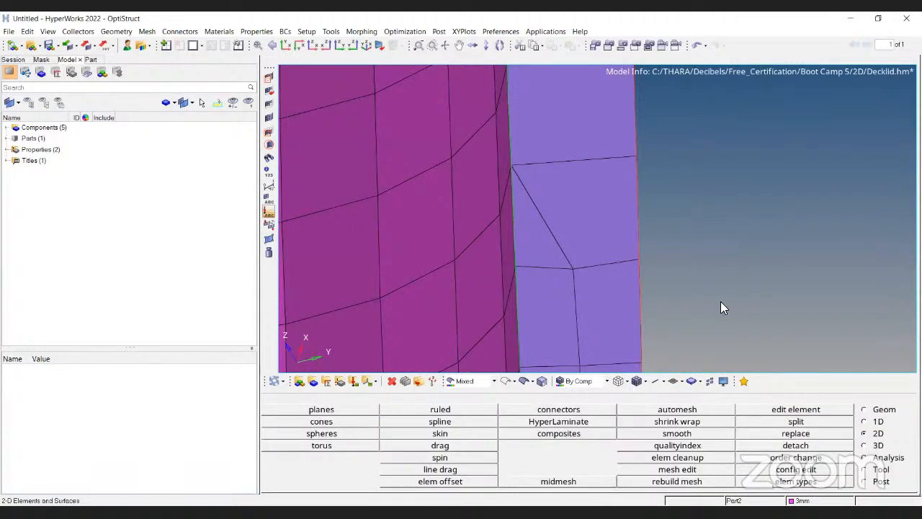
Rerun the 2D minimum length check on the elements.
{"action": "key", "text": "F10"}
{"action": "left_click", "coordinate": [548, 423]}
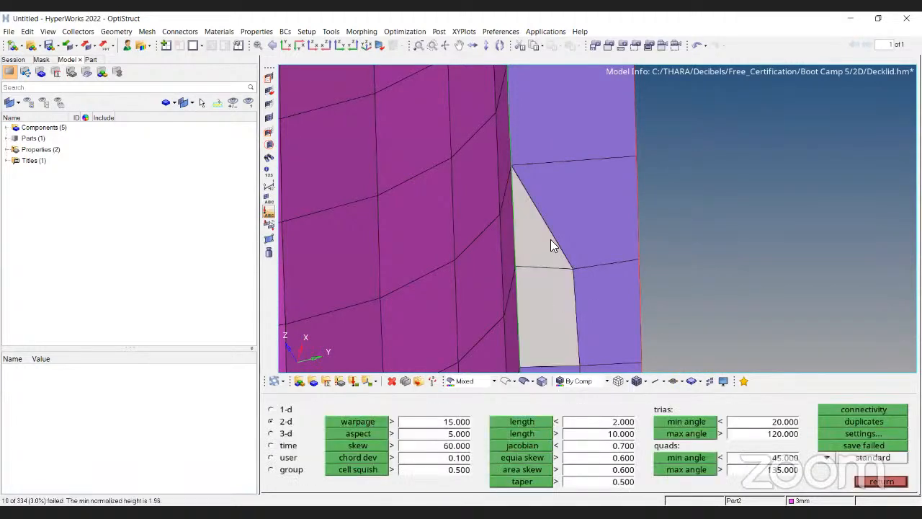
{"action": "left_click", "coordinate": [865, 482]}
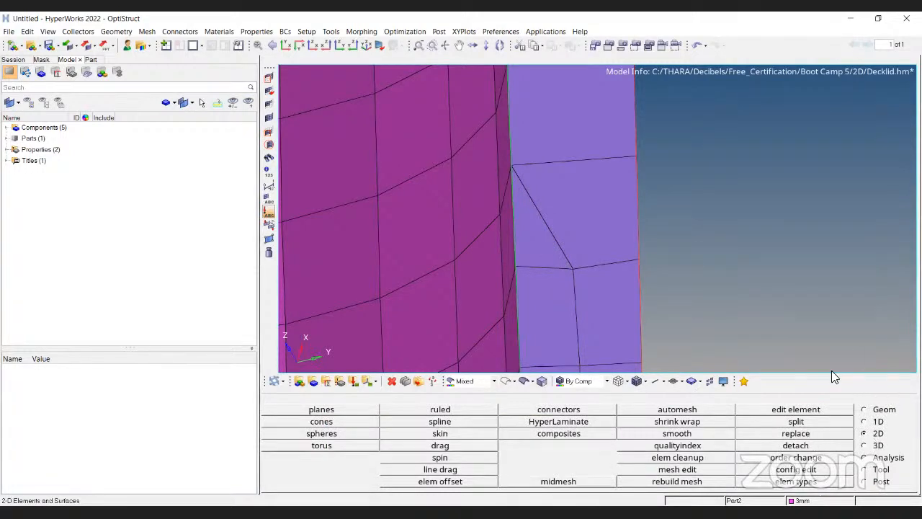
Open the quality index and set the minimum size calculation method to Shortest edge in the criteria editor.
{"action": "left_click", "coordinate": [678, 446]}
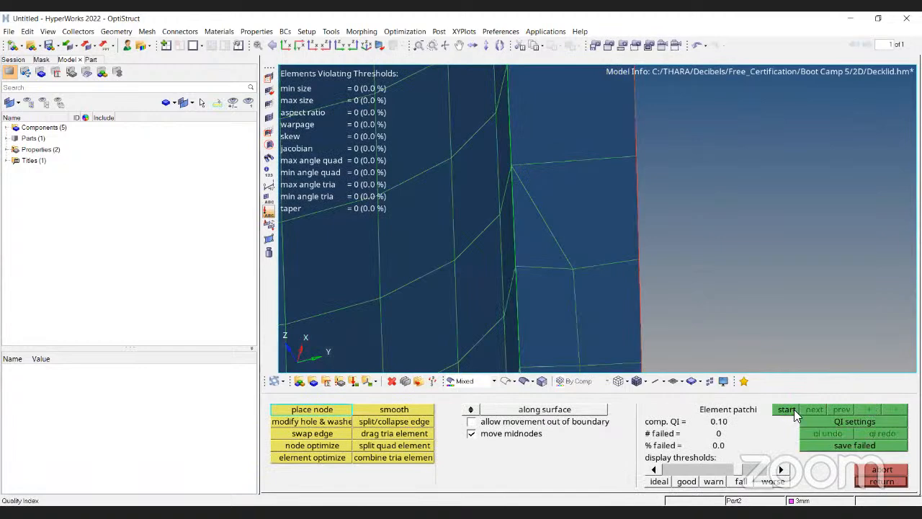
{"action": "left_click", "coordinate": [840, 423]}
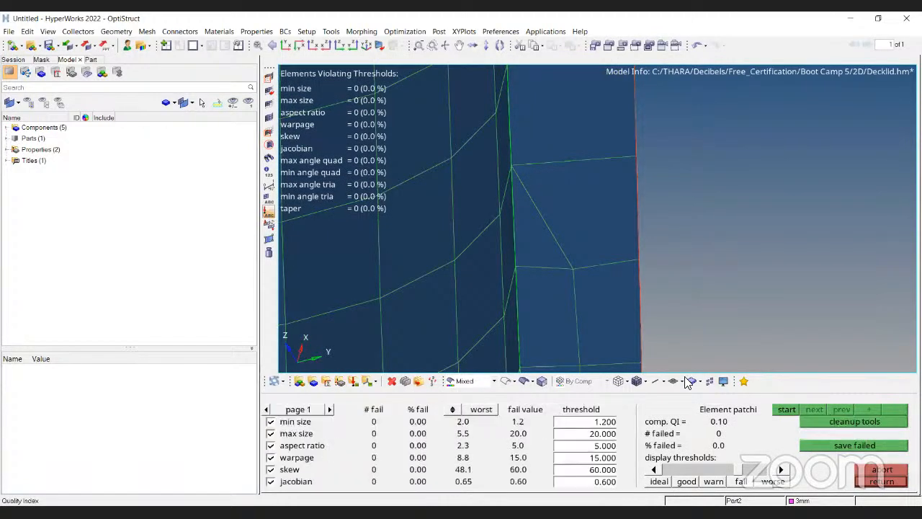
{"action": "left_click", "coordinate": [265, 409]}
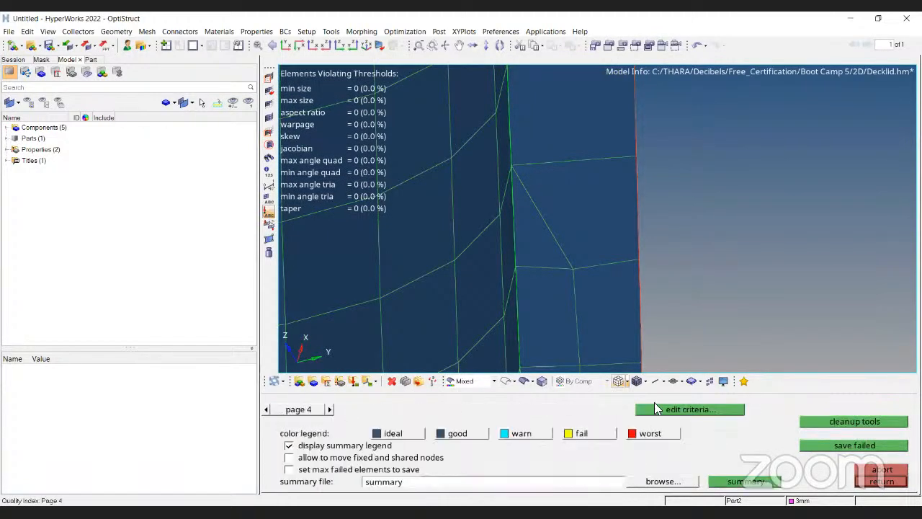
{"action": "left_click", "coordinate": [681, 413]}
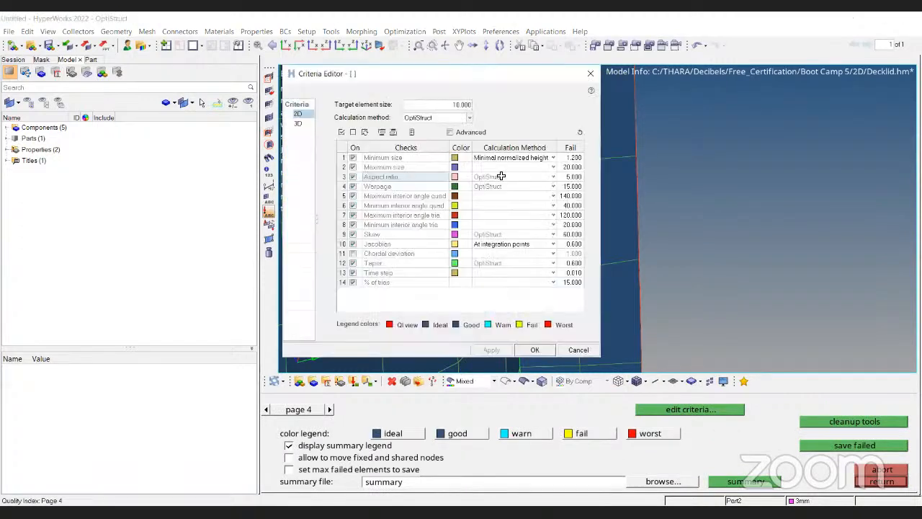
{"action": "left_click", "coordinate": [552, 157]}
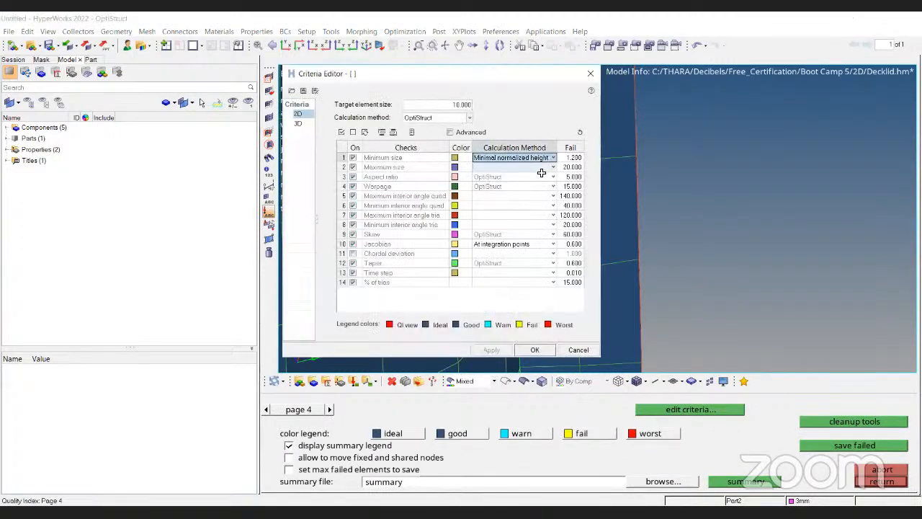
{"action": "left_click", "coordinate": [554, 158]}
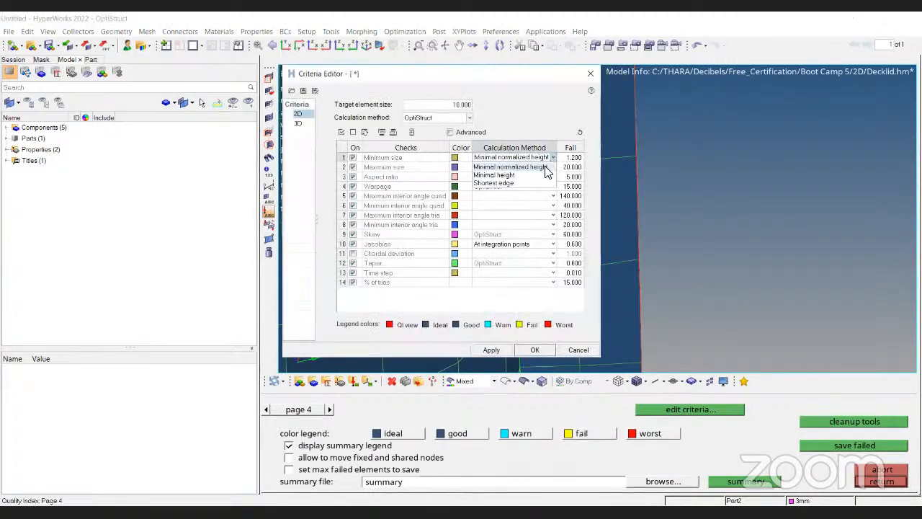
{"action": "left_click", "coordinate": [504, 183]}
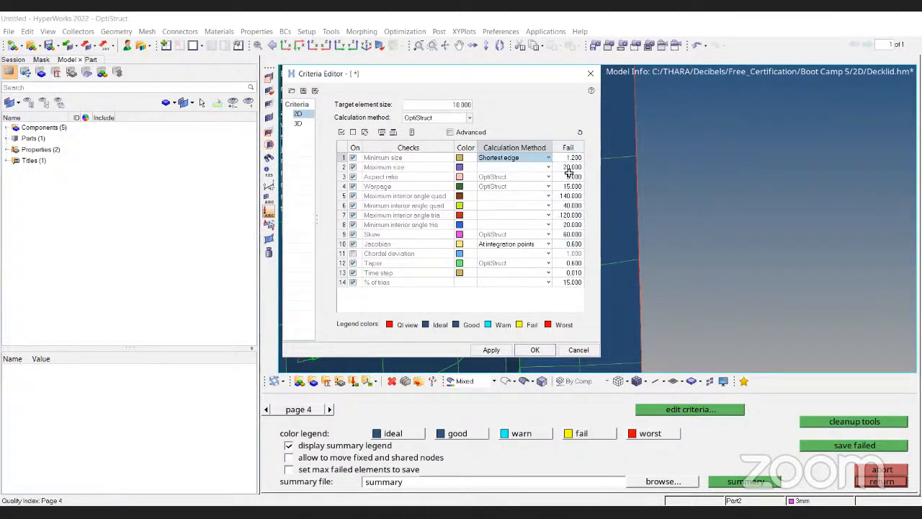
{"action": "left_click", "coordinate": [493, 350]}
{"action": "left_click", "coordinate": [535, 350]}
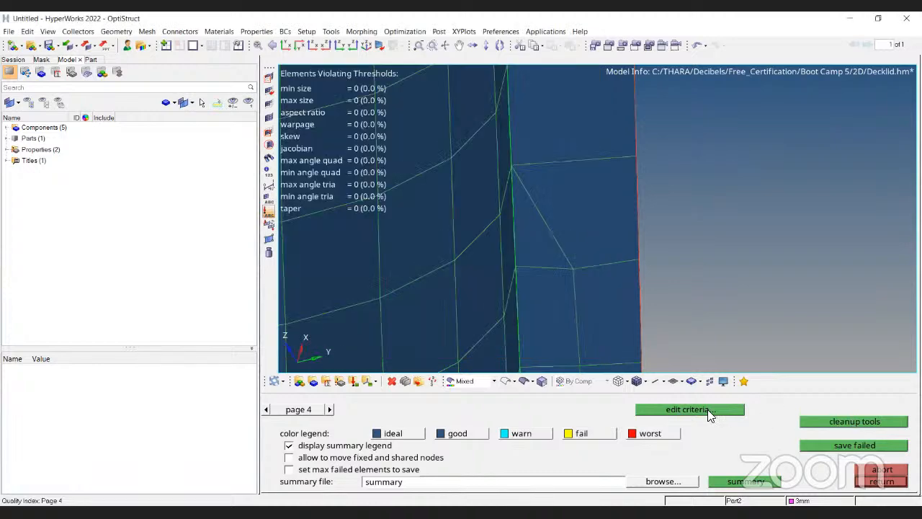
Set the minimum size fail value to 2 in the quality index criteria and apply it.
{"action": "left_click", "coordinate": [853, 423]}
{"action": "scroll", "coordinate": [679, 221], "scroll_direction": "down", "scroll_amount": 8, "text": "ctrl"}
{"action": "left_click", "coordinate": [819, 423]}
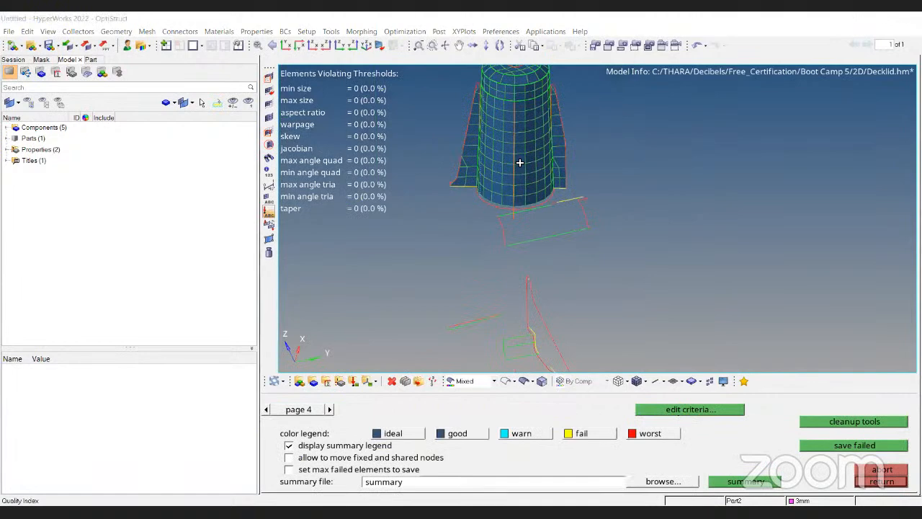
{"action": "left_click", "coordinate": [566, 158]}
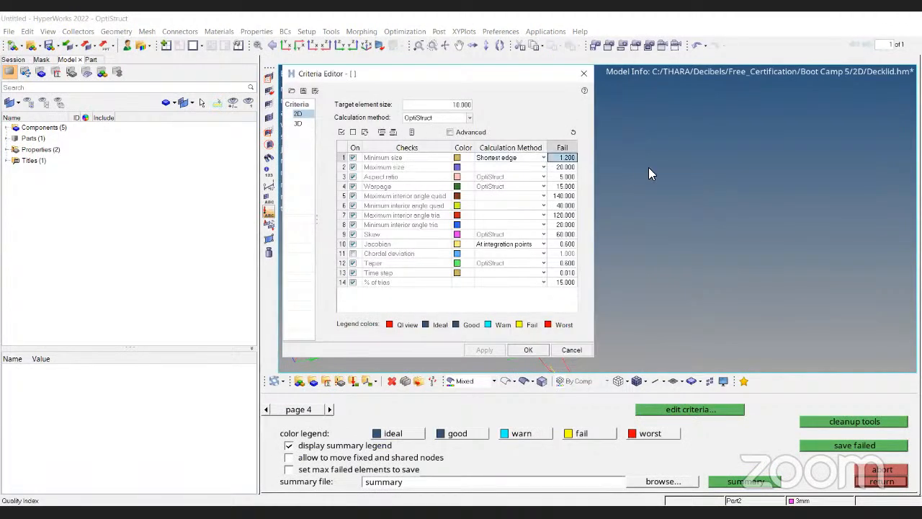
{"action": "type", "text": "2"}
{"action": "key", "text": "Return"}
{"action": "left_click", "coordinate": [480, 351]}
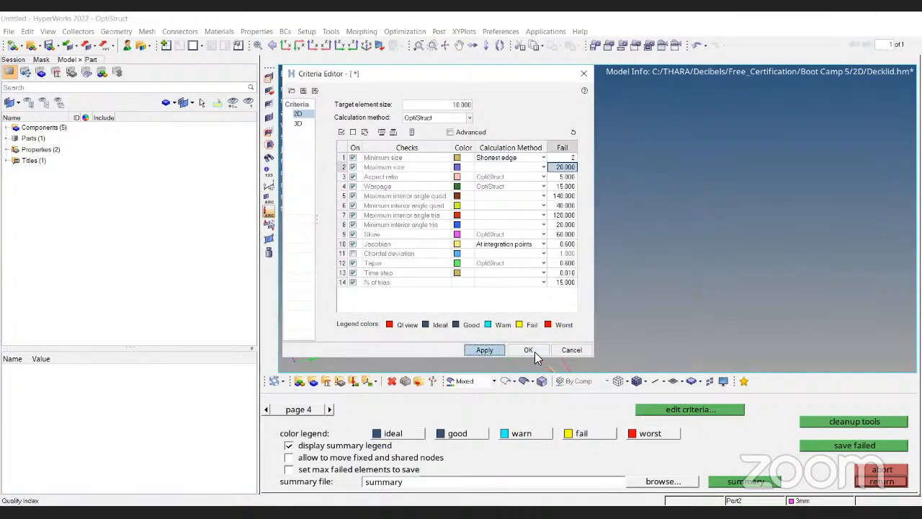
{"action": "left_click", "coordinate": [847, 420]}
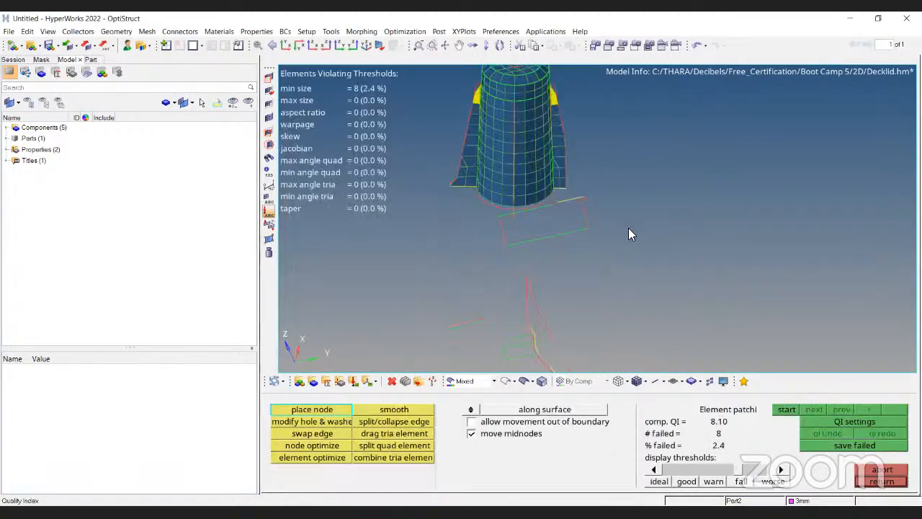
Inspect the boss elements highlighted as failing the quality index criteria.
{"action": "scroll", "coordinate": [426, 256], "scroll_direction": "down", "scroll_amount": 4, "text": "ctrl"}
{"action": "left_click_drag", "start_coordinate": [461, 252], "coordinate": [679, 208], "text": "ctrl"}
{"action": "left_click_drag", "start_coordinate": [522, 232], "coordinate": [464, 261], "text": "ctrl"}
{"action": "scroll", "coordinate": [559, 232], "scroll_direction": "up", "scroll_amount": 5, "text": "ctrl"}
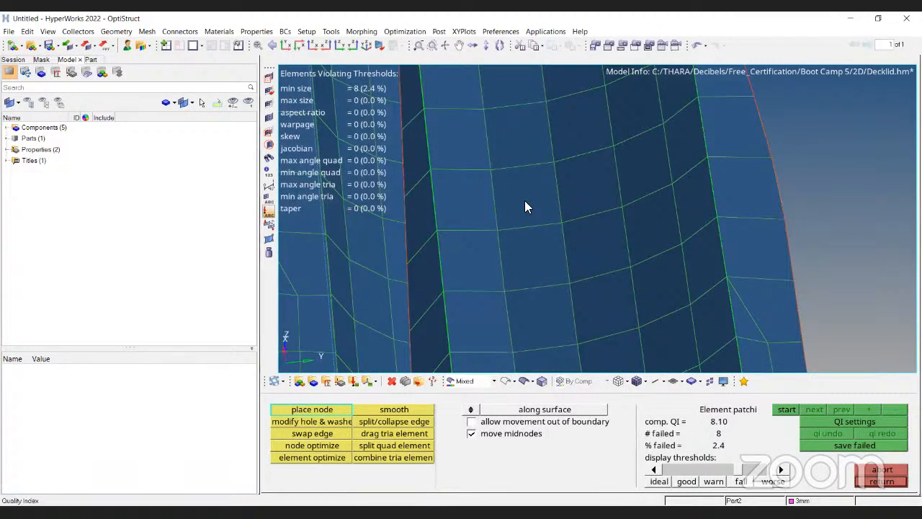
{"action": "left_click_drag", "start_coordinate": [562, 222], "coordinate": [569, 193]}
{"action": "scroll", "coordinate": [569, 199], "scroll_direction": "down", "scroll_amount": 5, "text": "ctrl"}
{"action": "left_click_drag", "start_coordinate": [661, 173], "coordinate": [544, 139], "text": "ctrl"}
{"action": "scroll", "coordinate": [543, 138], "scroll_direction": "up", "scroll_amount": 4, "text": "ctrl"}
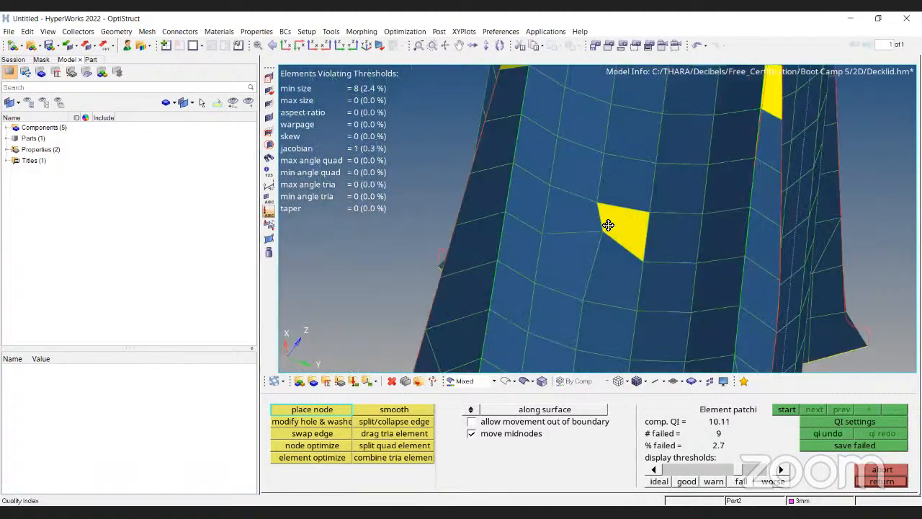
Reposition a node of the failing triangle on the boss with place node so it passes the quality criteria.
{"action": "scroll", "coordinate": [562, 181], "scroll_direction": "up", "scroll_amount": 5, "text": "ctrl"}
{"action": "scroll", "coordinate": [645, 268], "scroll_direction": "down", "scroll_amount": 2, "text": "ctrl"}
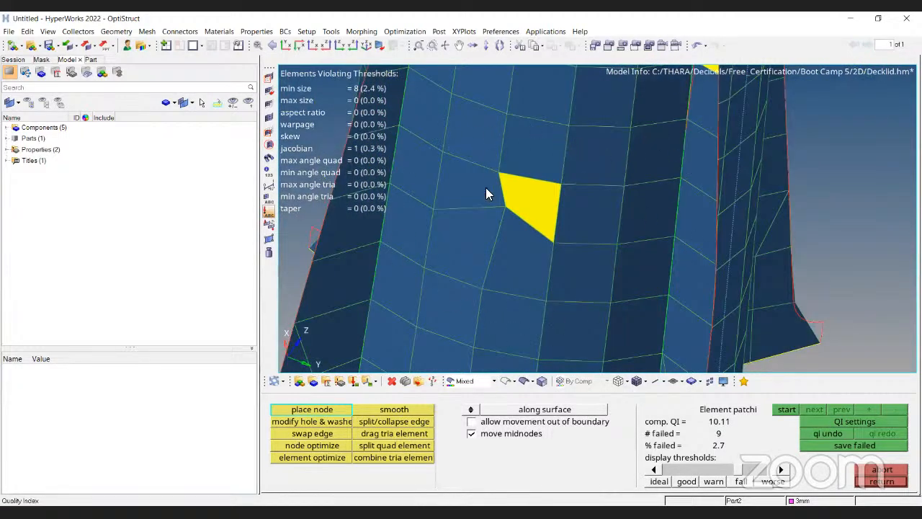
{"action": "scroll", "coordinate": [508, 196], "scroll_direction": "up", "scroll_amount": 1, "text": "ctrl"}
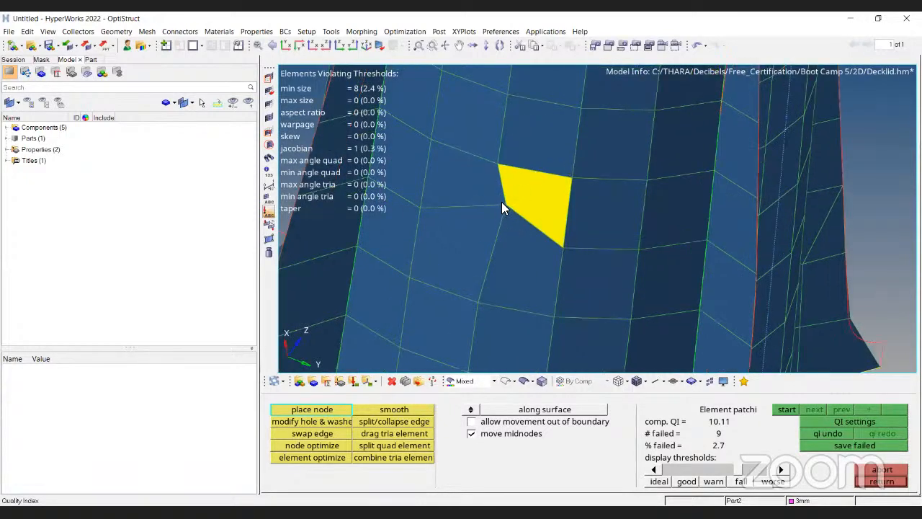
{"action": "left_click", "coordinate": [493, 216]}
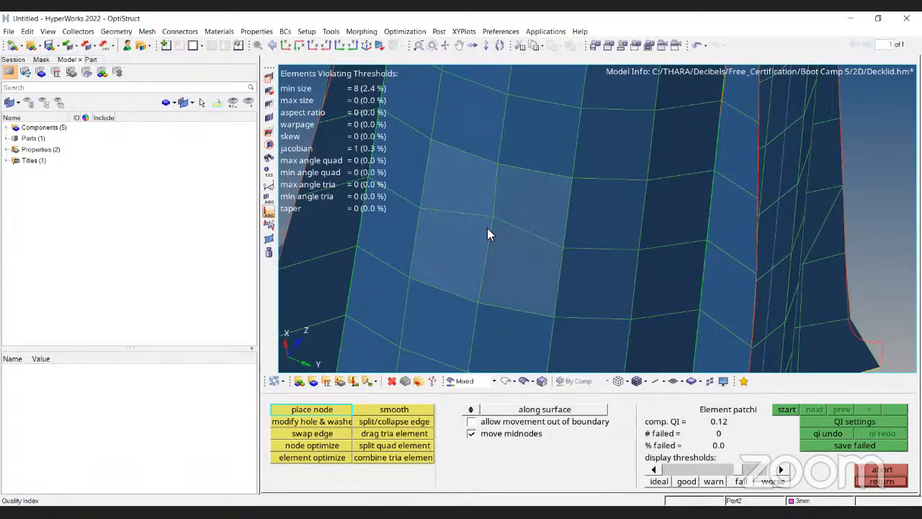
{"action": "left_click", "coordinate": [488, 229]}
{"action": "scroll", "coordinate": [533, 309], "scroll_direction": "down", "scroll_amount": 3, "text": "ctrl"}
{"action": "right_click_drag", "start_coordinate": [533, 310], "coordinate": [548, 192], "text": "ctrl"}
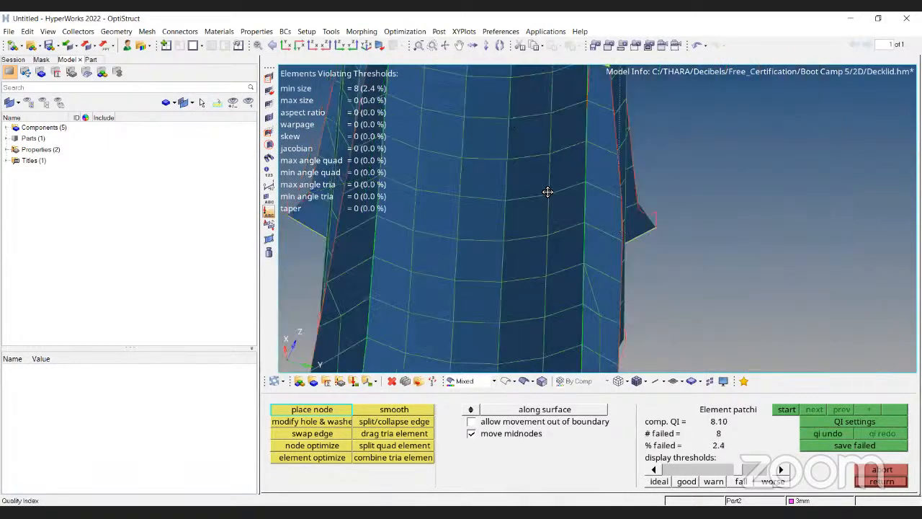
Open the 2D element checks and run the jacobian check on the boss elements.
{"action": "key", "text": "Escape"}
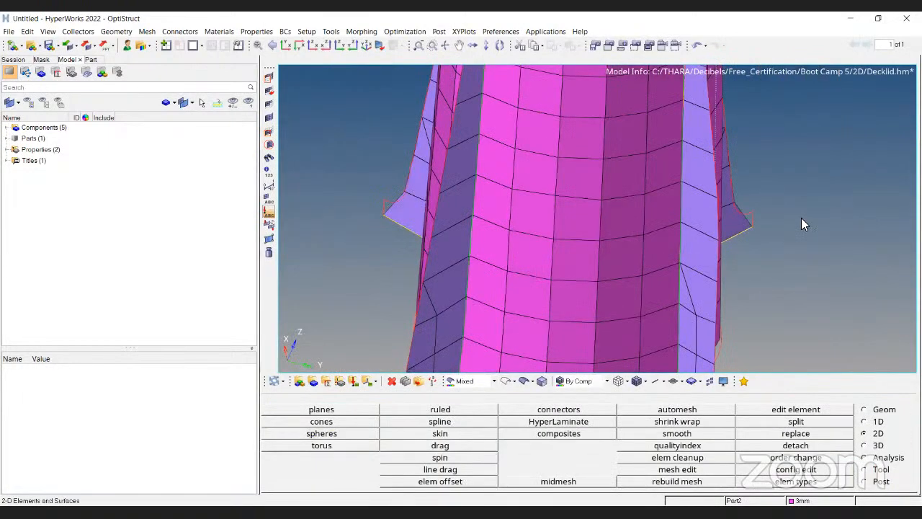
{"action": "key", "text": "F10"}
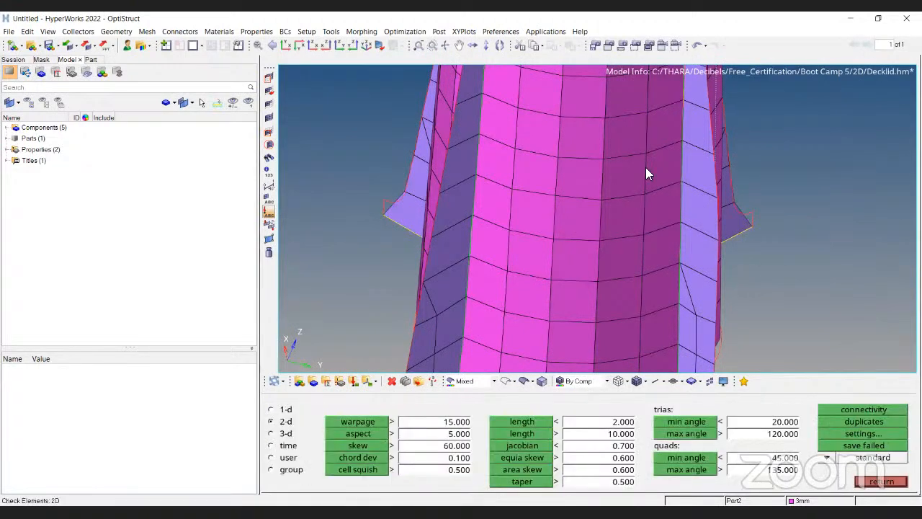
{"action": "scroll", "coordinate": [616, 246], "scroll_direction": "down", "scroll_amount": 3, "text": "ctrl"}
{"action": "right_click_drag", "start_coordinate": [616, 246], "coordinate": [604, 328], "text": "ctrl"}
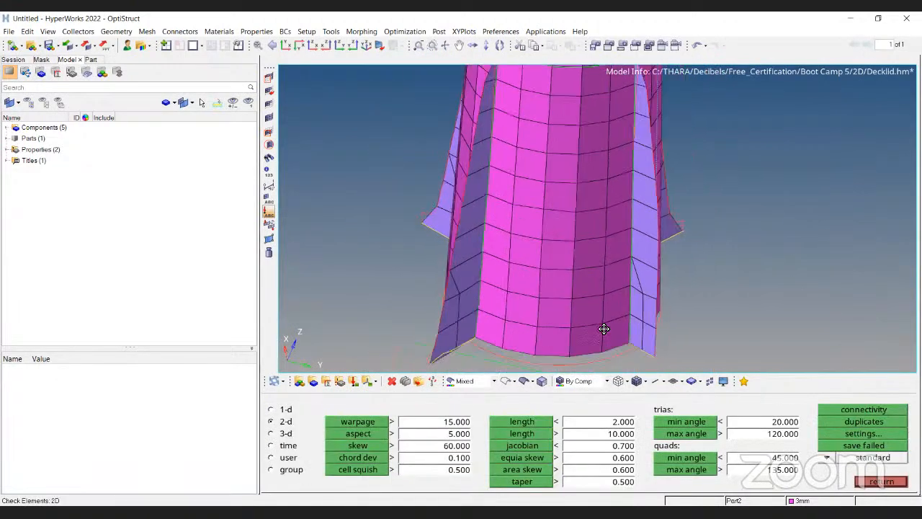
{"action": "scroll", "coordinate": [604, 329], "scroll_direction": "down", "scroll_amount": 3, "text": "ctrl"}
{"action": "left_click_drag", "start_coordinate": [603, 329], "coordinate": [553, 464], "text": "ctrl"}
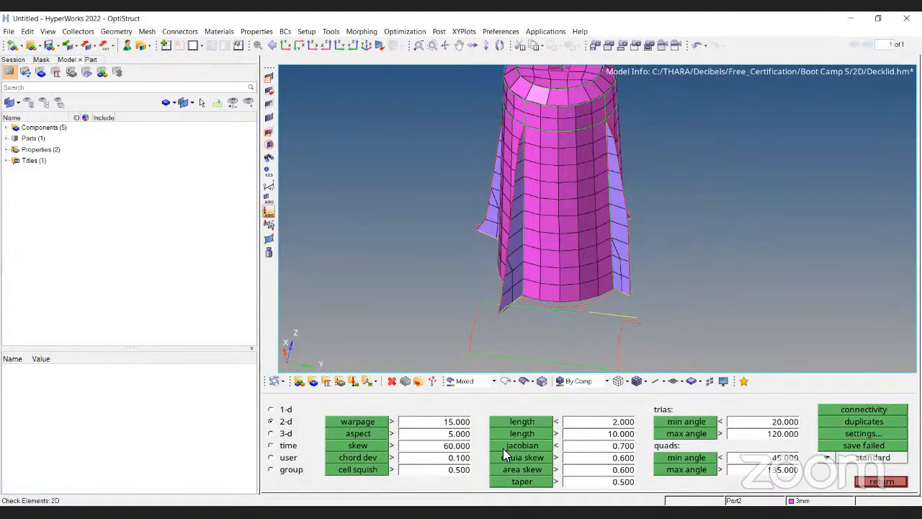
{"action": "left_click", "coordinate": [507, 446]}
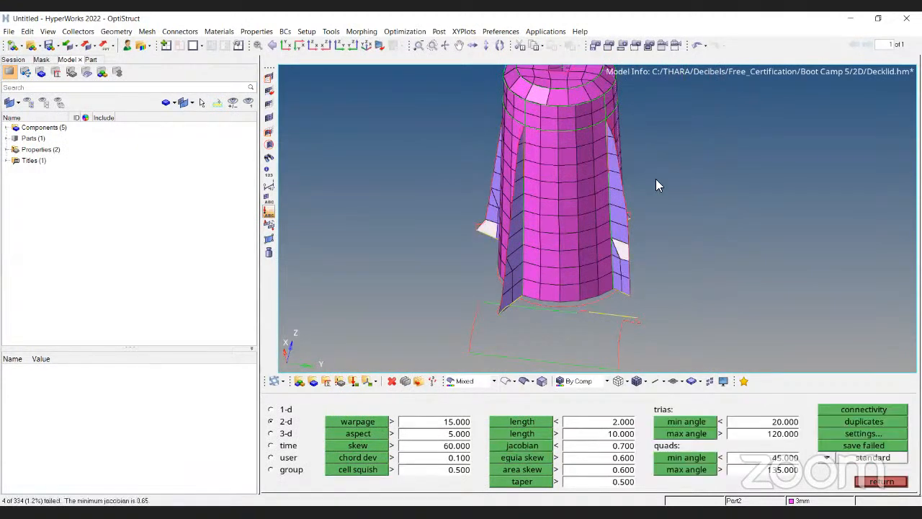
Inspect the quality values of a failing jacobian element on the boss flange.
{"action": "left_click_drag", "start_coordinate": [555, 278], "coordinate": [590, 245], "text": "ctrl"}
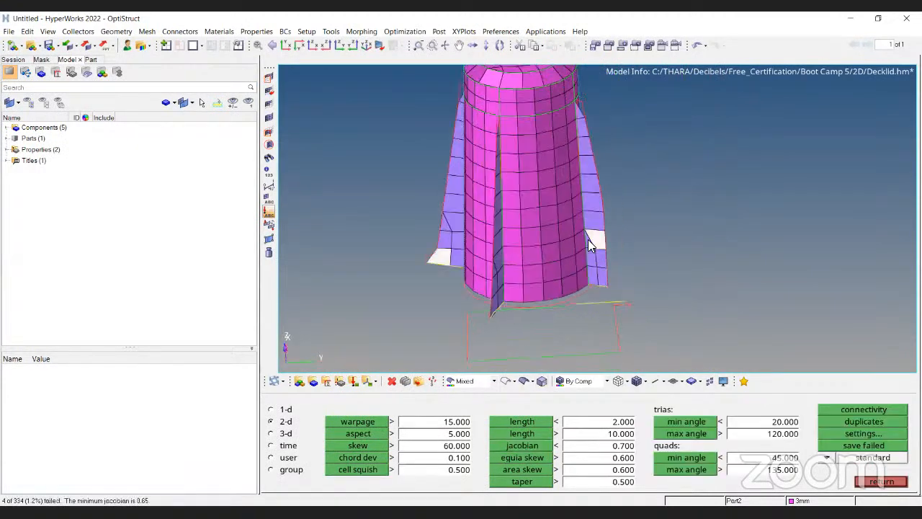
{"action": "scroll", "coordinate": [588, 240], "scroll_direction": "up", "scroll_amount": 5}
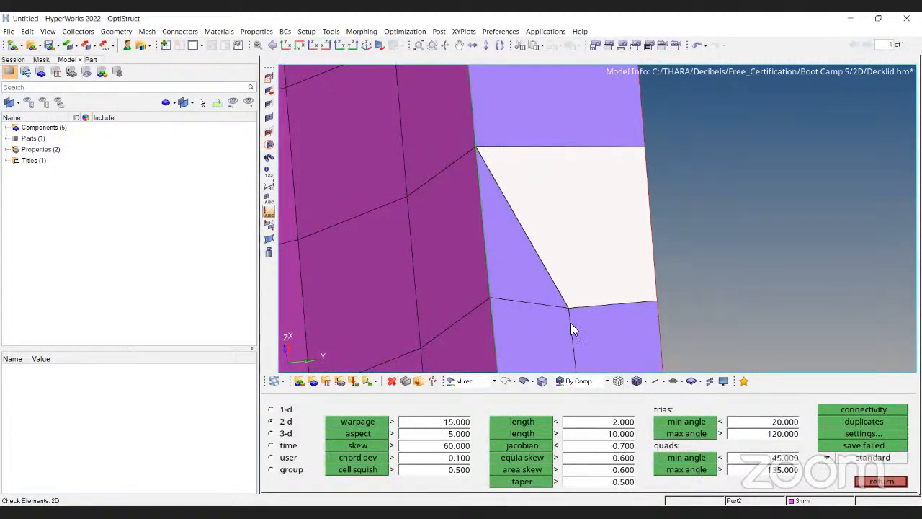
{"action": "scroll", "coordinate": [593, 206], "scroll_direction": "down", "scroll_amount": 5}
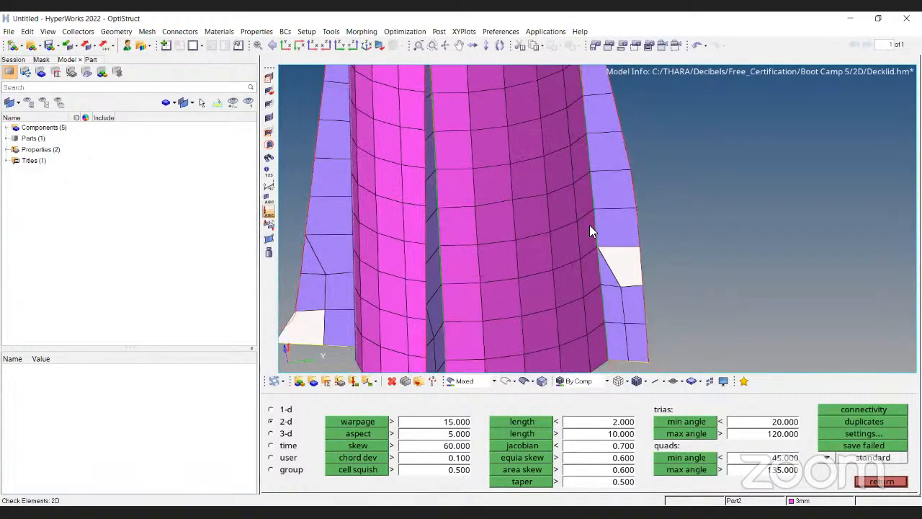
{"action": "scroll", "coordinate": [589, 224], "scroll_direction": "up", "scroll_amount": 4}
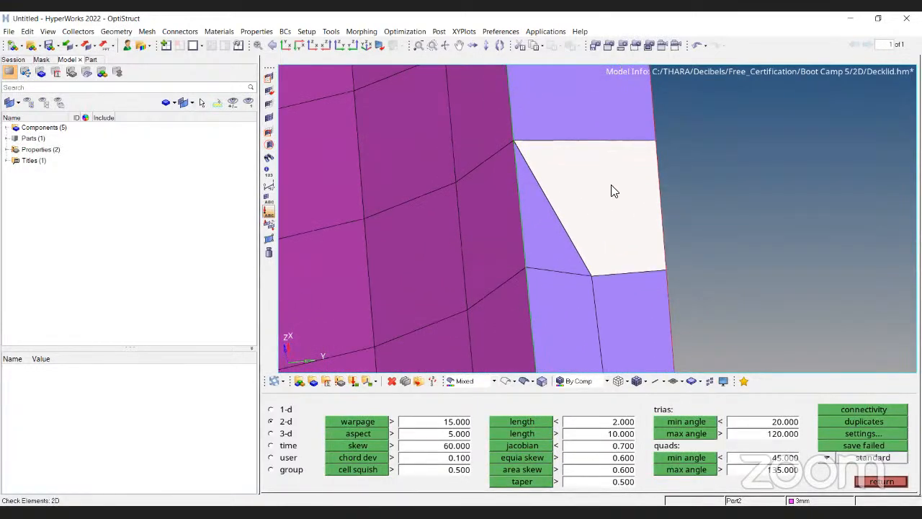
{"action": "left_click", "coordinate": [611, 190]}
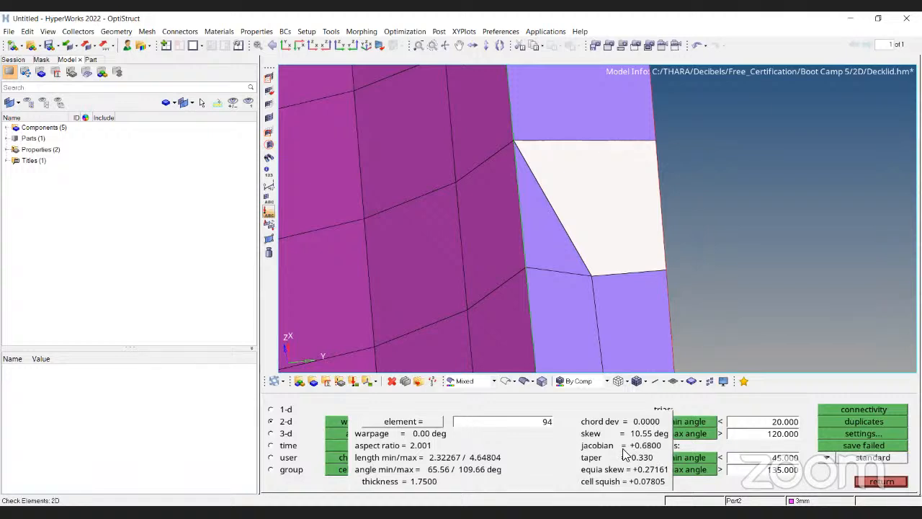
{"action": "left_click", "coordinate": [740, 262]}
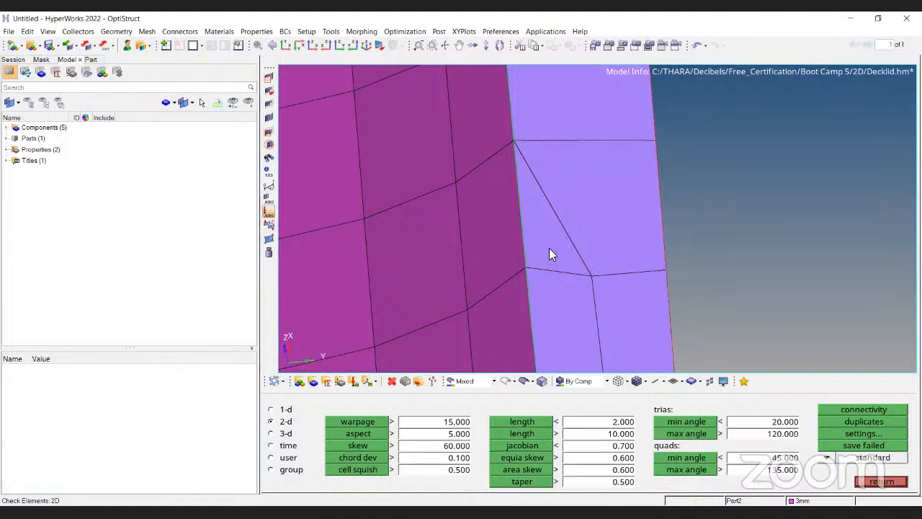
{"action": "scroll", "coordinate": [562, 153], "scroll_direction": "down", "scroll_amount": 5}
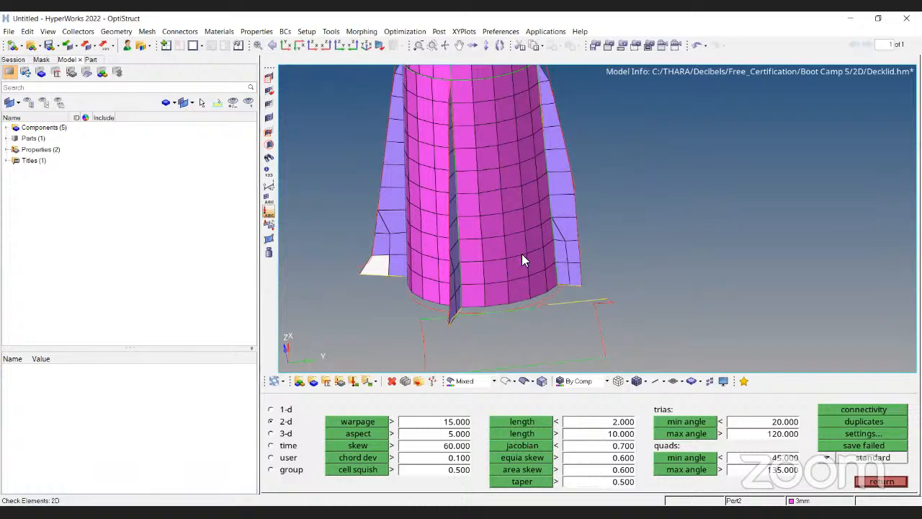
{"action": "scroll", "coordinate": [522, 254], "scroll_direction": "up", "scroll_amount": 5}
{"action": "key", "text": "Escape"}
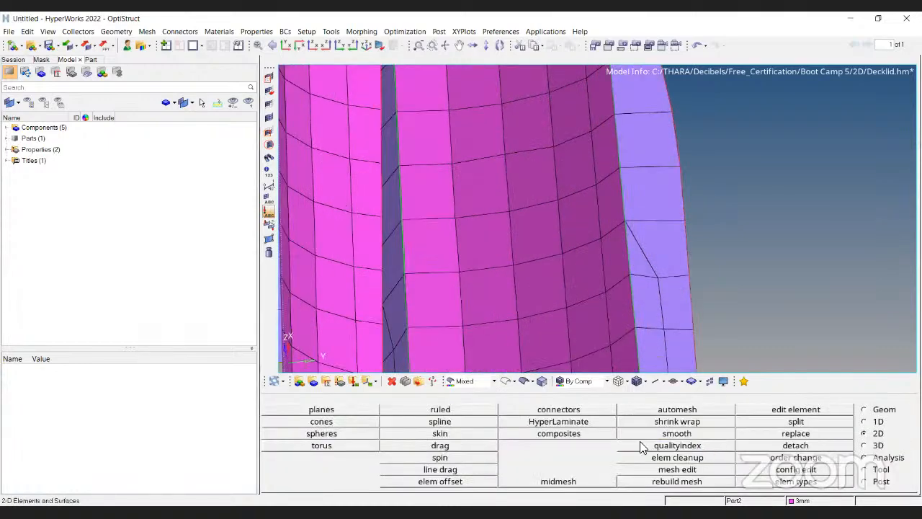
Open the quality index and set the jacobian fail value to 0.7 in the criteria editor, then apply it.
{"action": "left_click", "coordinate": [649, 445]}
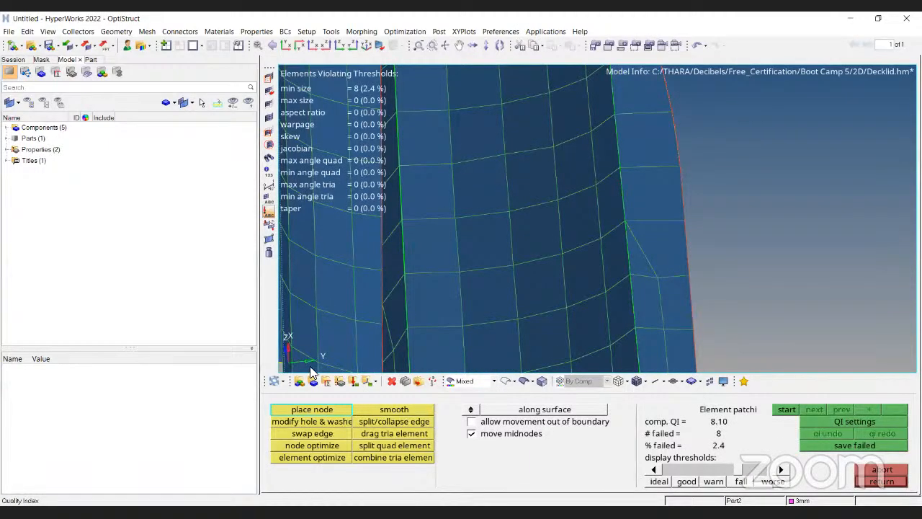
{"action": "left_click", "coordinate": [855, 422]}
{"action": "left_click", "coordinate": [266, 410]}
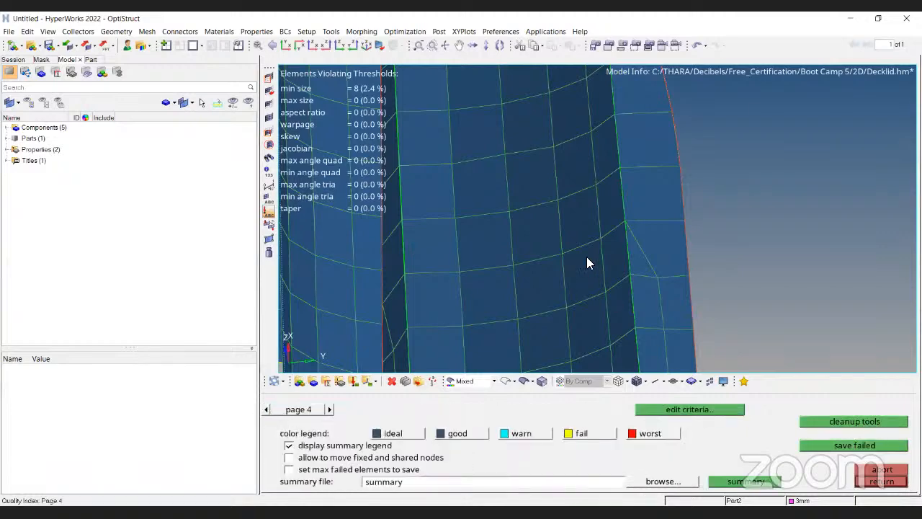
{"action": "left_click", "coordinate": [566, 245]}
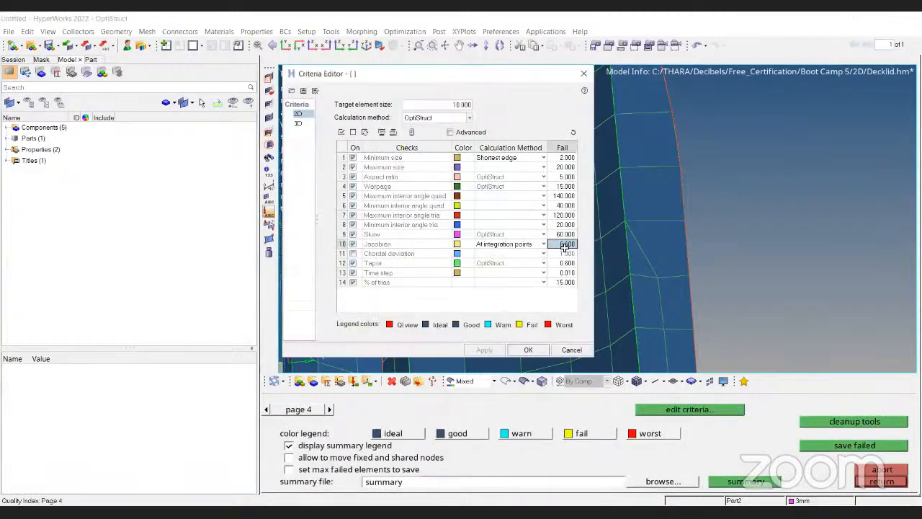
{"action": "type", "text": "0.7"}
{"action": "key", "text": "Return"}
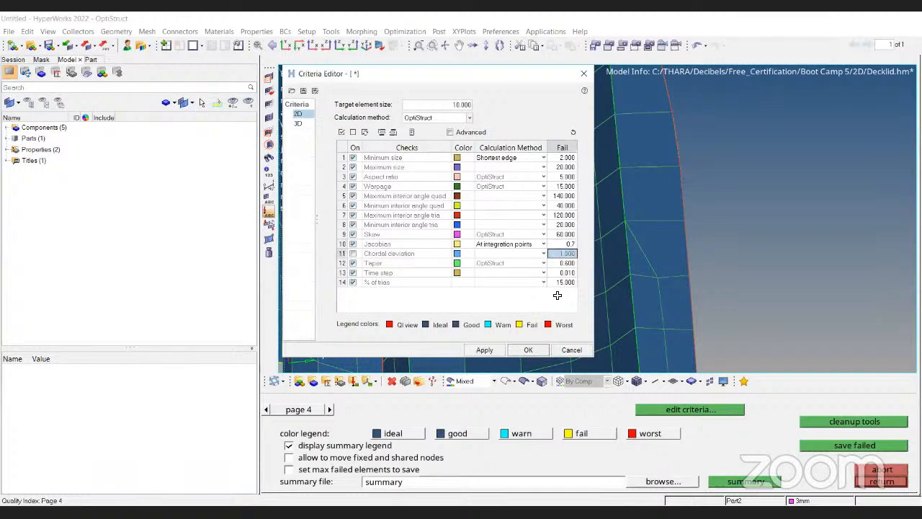
{"action": "left_click", "coordinate": [492, 350]}
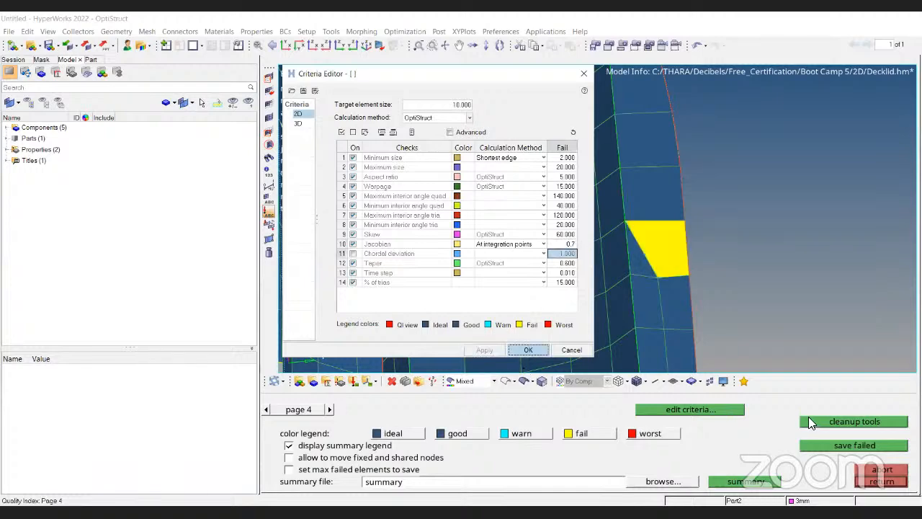
{"action": "left_click", "coordinate": [809, 422]}
Drag corner nodes of the highlighted flange quad to improve its jacobian, undoing one node move.
{"action": "scroll", "coordinate": [641, 264], "scroll_direction": "up", "scroll_amount": 5}
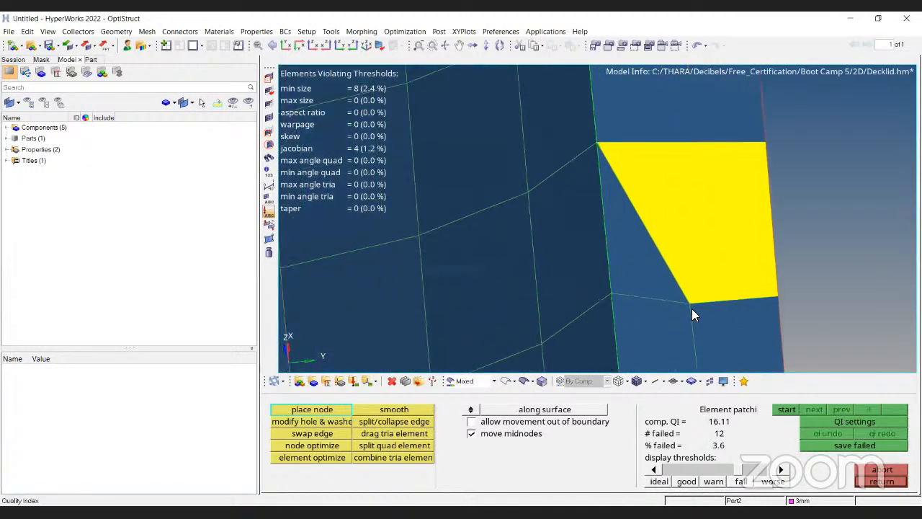
{"action": "left_click_drag", "start_coordinate": [690, 303], "coordinate": [671, 291]}
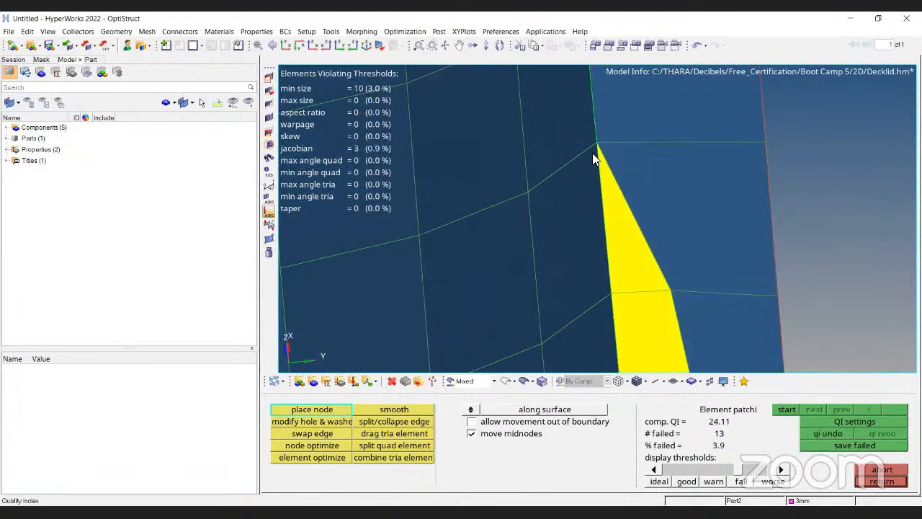
{"action": "left_click_drag", "start_coordinate": [593, 153], "coordinate": [596, 160]}
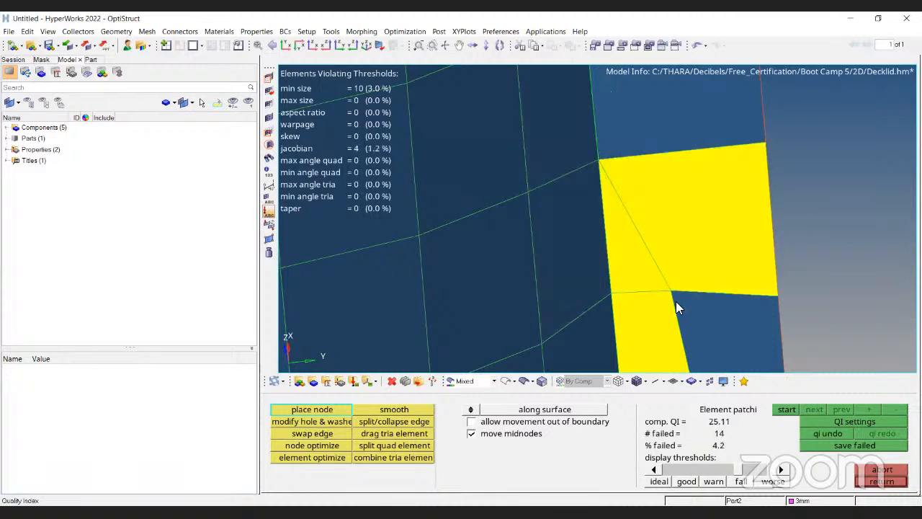
{"action": "key", "text": "ctrl+z"}
{"action": "left_click_drag", "start_coordinate": [686, 300], "coordinate": [681, 297]}
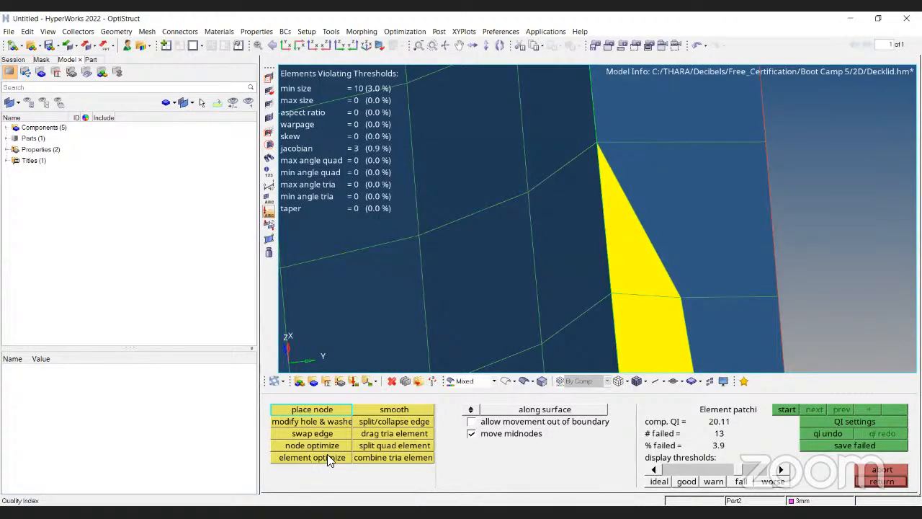
Optimize the failing flange quad with element optimize and nudge its upper corner node with place node.
{"action": "left_click", "coordinate": [329, 458]}
{"action": "left_click", "coordinate": [648, 288]}
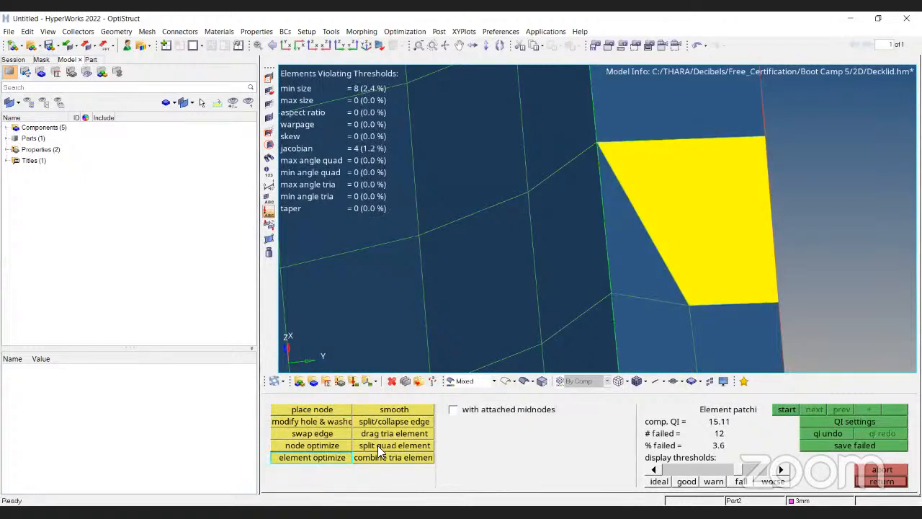
{"action": "left_click", "coordinate": [343, 411]}
{"action": "scroll", "coordinate": [593, 146], "scroll_direction": "up", "scroll_amount": 2}
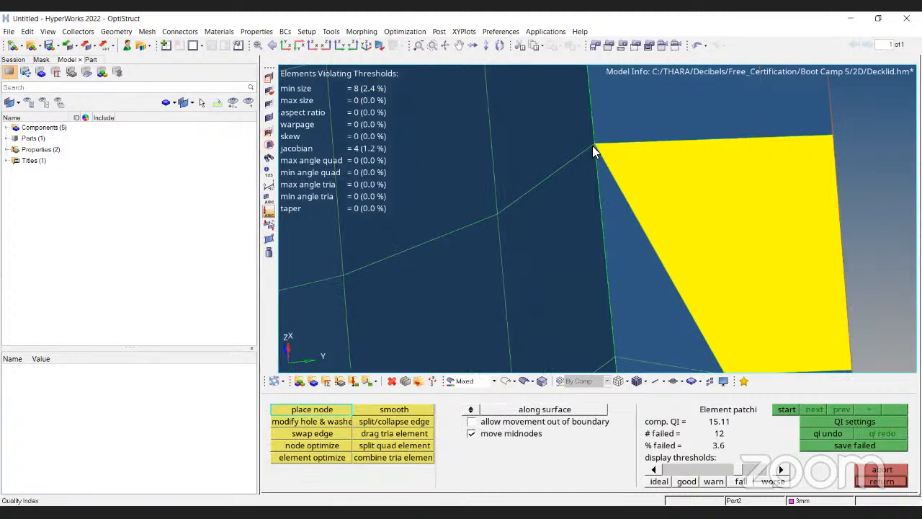
{"action": "left_click_drag", "start_coordinate": [592, 145], "coordinate": [596, 151]}
{"action": "scroll", "coordinate": [569, 165], "scroll_direction": "down", "scroll_amount": 4}
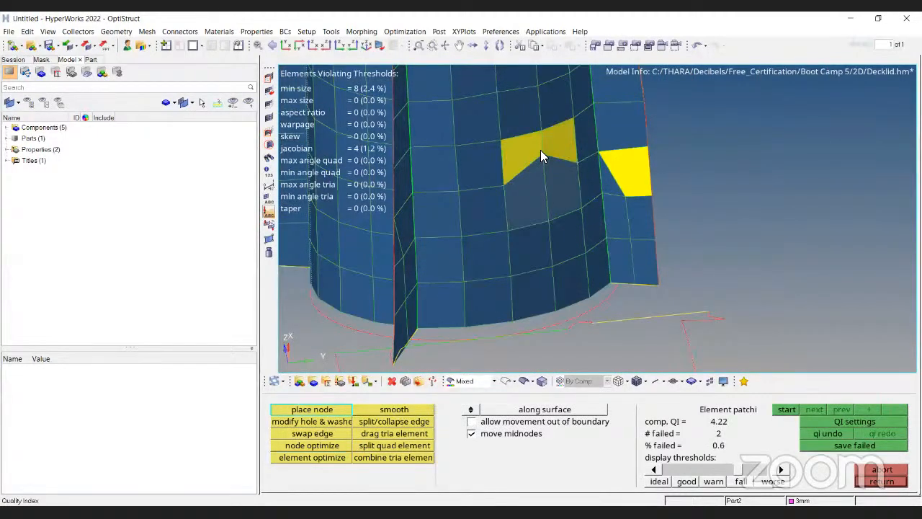
{"action": "mouse_move", "coordinate": [541, 151]}
{"action": "left_mouse_down"}
{"action": "mouse_move", "coordinate": [540, 184]}
{"action": "mouse_move", "coordinate": [545, 166]}
{"action": "left_mouse_up"}
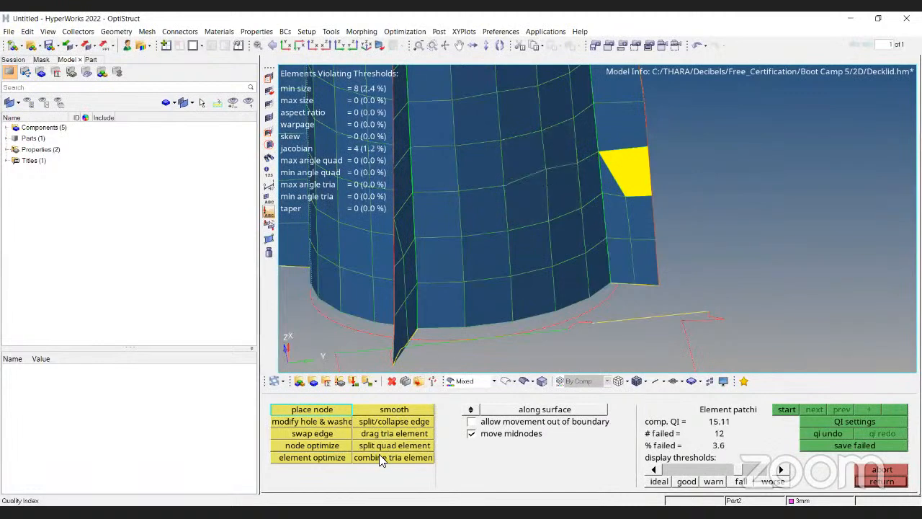
Smooth the selected failing elements on the boss flange.
{"action": "left_click", "coordinate": [384, 410]}
{"action": "right_click_drag", "start_coordinate": [617, 191], "coordinate": [628, 253], "text": "ctrl"}
{"action": "left_click", "coordinate": [627, 252]}
{"action": "left_click", "coordinate": [632, 228]}
{"action": "left_click", "coordinate": [630, 188]}
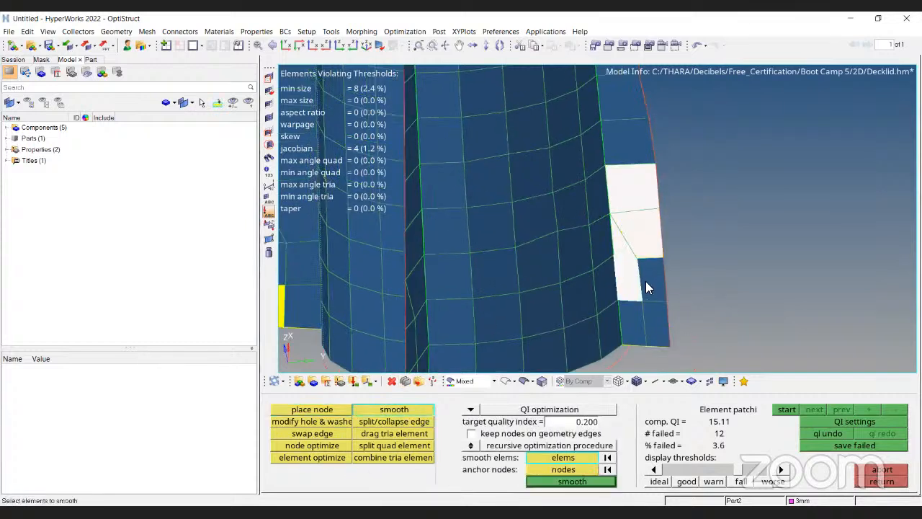
{"action": "left_click", "coordinate": [646, 281]}
{"action": "left_click", "coordinate": [602, 482]}
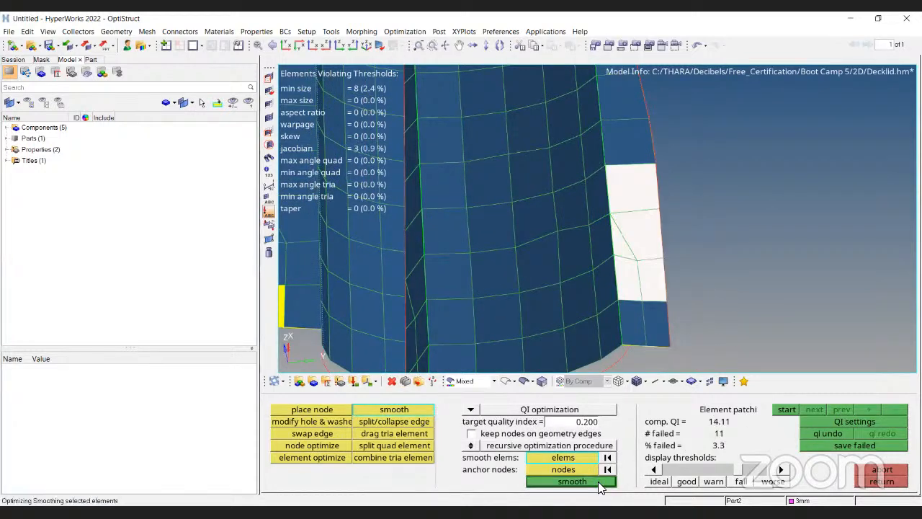
Swap an edge between the flange elements next to the failing quad.
{"action": "left_click", "coordinate": [301, 437]}
{"action": "right_click_drag", "start_coordinate": [518, 145], "coordinate": [597, 190], "text": "ctrl"}
{"action": "scroll", "coordinate": [615, 212], "scroll_direction": "down", "scroll_amount": 4, "text": "ctrl"}
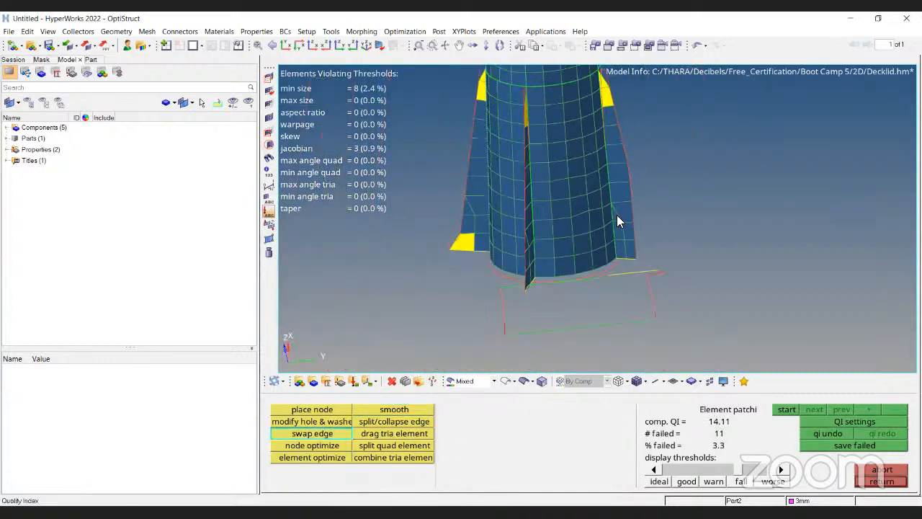
{"action": "scroll", "coordinate": [620, 216], "scroll_direction": "up", "scroll_amount": 7, "text": "ctrl"}
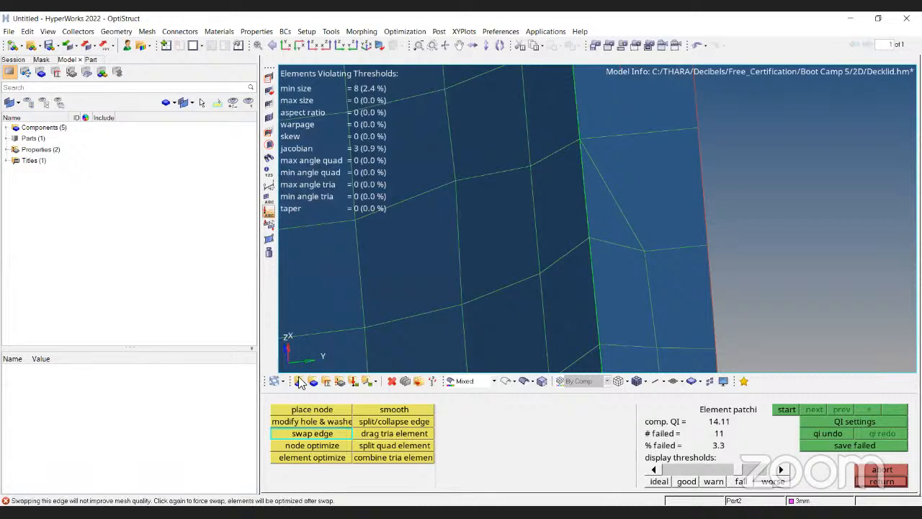
{"action": "left_click", "coordinate": [630, 226]}
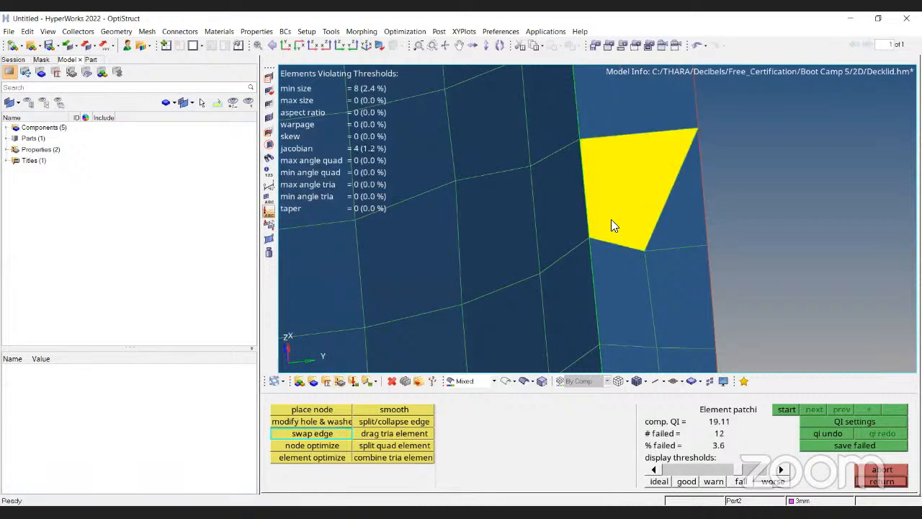
Try swapping the edge beside the failing flange quad, then swap it back and leave the quality index.
{"action": "key", "text": "ctrl+z"}
{"action": "left_click", "coordinate": [623, 196]}
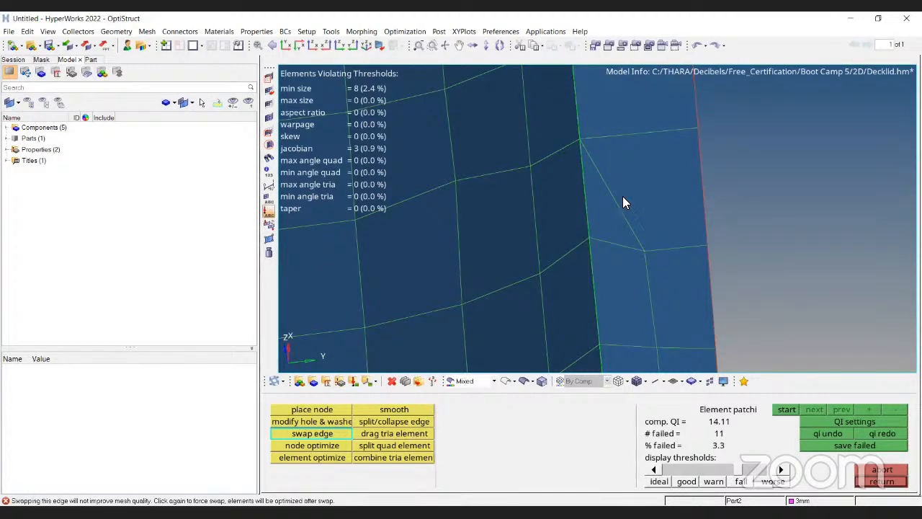
{"action": "left_click", "coordinate": [614, 196]}
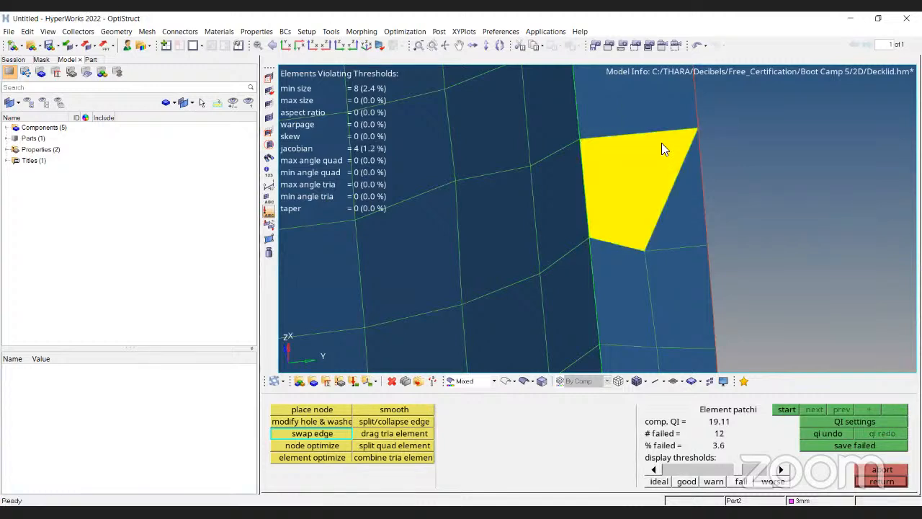
{"action": "key", "text": "Escape"}
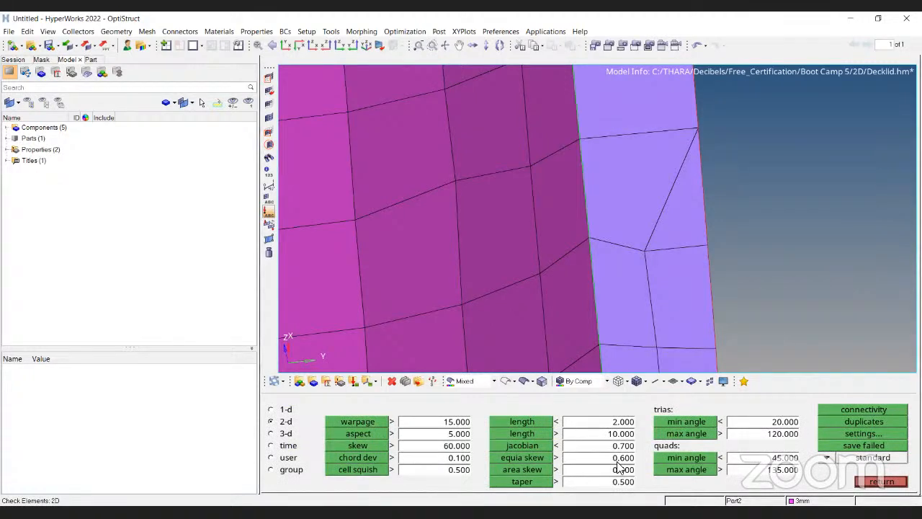
Reopen the quality index and use place node to drag a boss wall node upward.
{"action": "scroll", "coordinate": [505, 268], "scroll_direction": "down", "scroll_amount": 3, "text": "ctrl"}
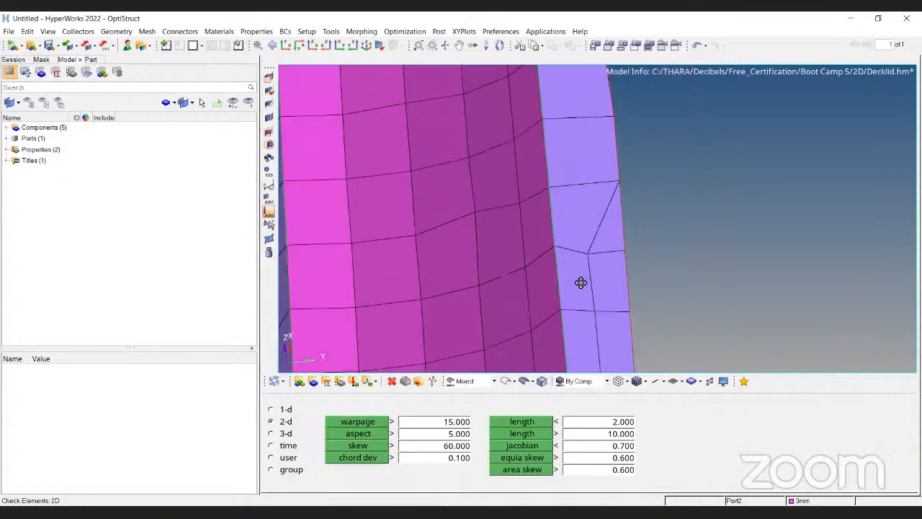
{"action": "scroll", "coordinate": [581, 282], "scroll_direction": "down", "scroll_amount": 1, "text": "ctrl"}
{"action": "right_click_drag", "start_coordinate": [581, 283], "coordinate": [620, 288], "text": "ctrl"}
{"action": "key", "text": "Escape"}
{"action": "left_click", "coordinate": [658, 446]}
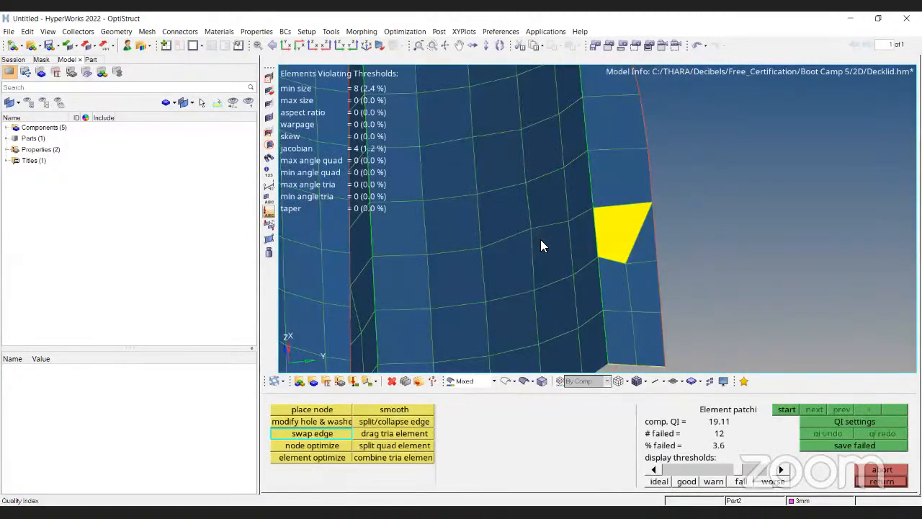
{"action": "scroll", "coordinate": [537, 230], "scroll_direction": "up", "scroll_amount": 2, "text": "ctrl"}
{"action": "left_click", "coordinate": [313, 410]}
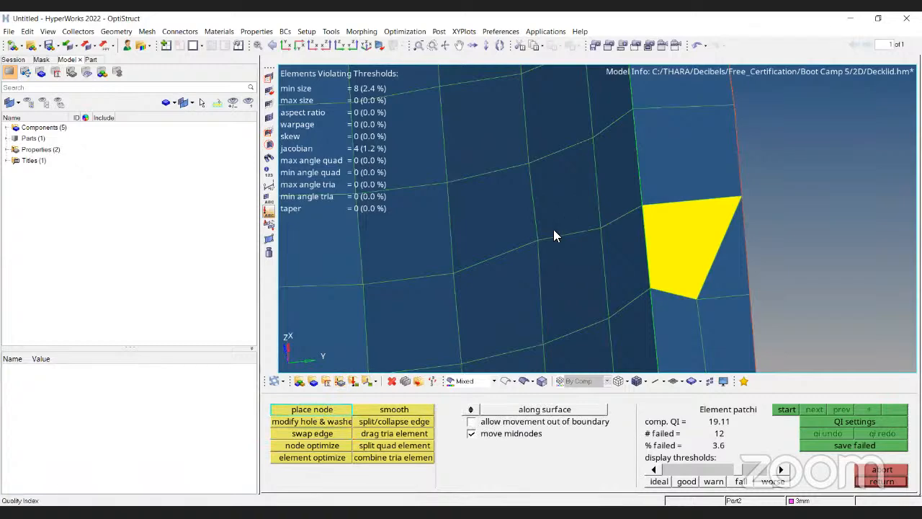
{"action": "left_click_drag", "start_coordinate": [537, 231], "coordinate": [556, 173]}
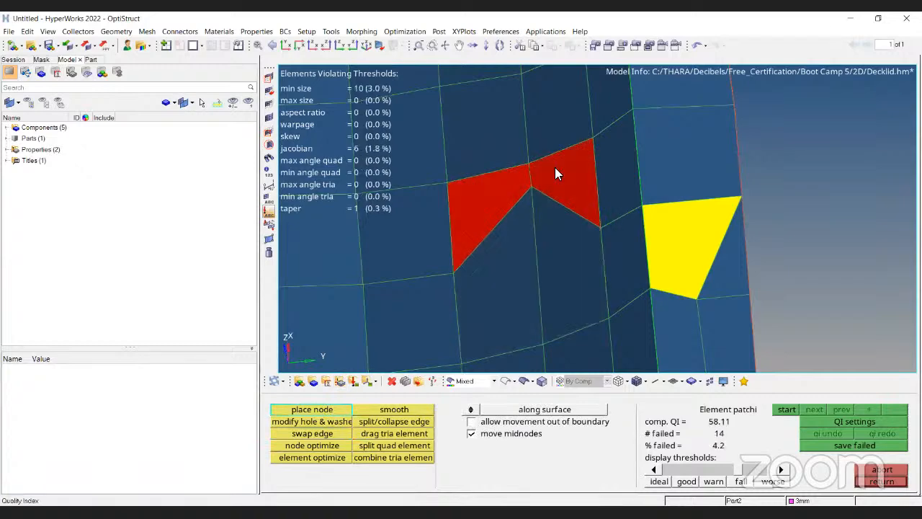
{"action": "scroll", "coordinate": [628, 195], "scroll_direction": "down", "scroll_amount": 4, "text": "ctrl"}
{"action": "left_click_drag", "start_coordinate": [659, 267], "coordinate": [662, 225], "text": "ctrl"}
{"action": "scroll", "coordinate": [662, 225], "scroll_direction": "up", "scroll_amount": 7, "text": "ctrl"}
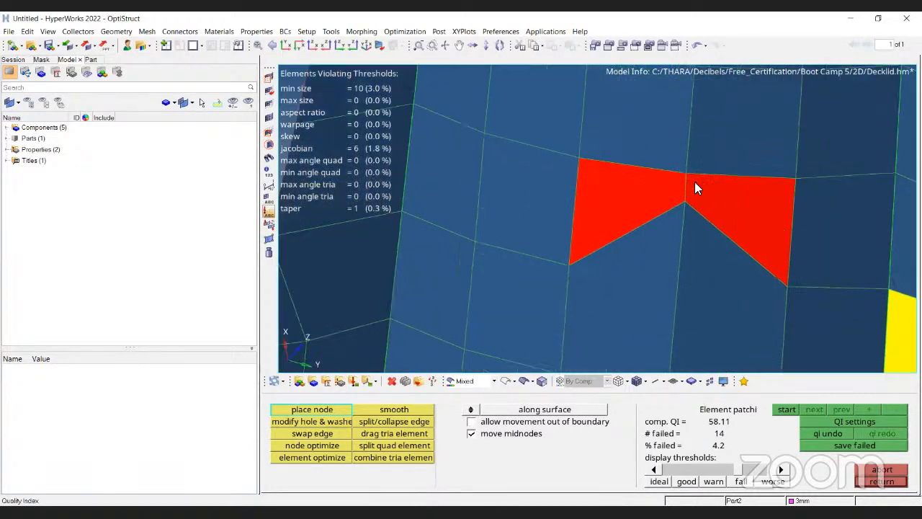
{"action": "right_click_drag", "start_coordinate": [823, 157], "coordinate": [662, 131], "text": "ctrl"}
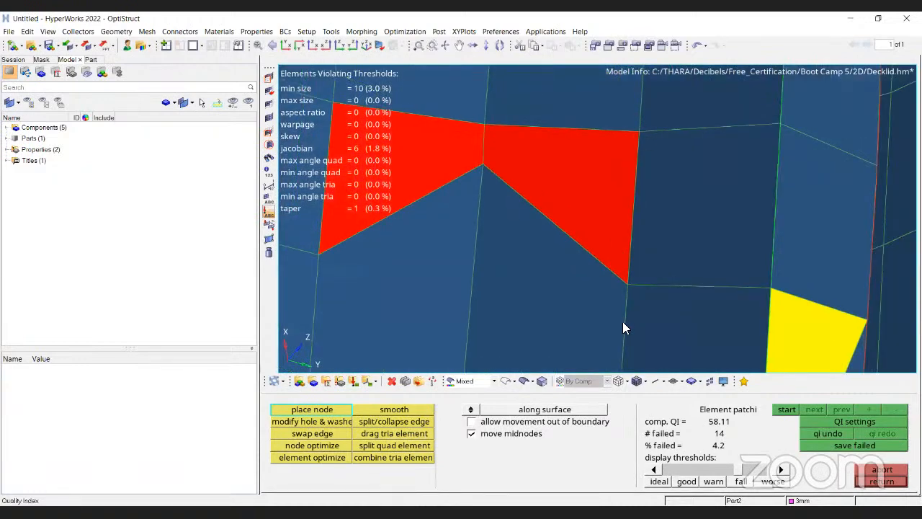
{"action": "right_click_drag", "start_coordinate": [601, 134], "coordinate": [666, 226], "text": "ctrl"}
{"action": "key", "text": "Escape"}
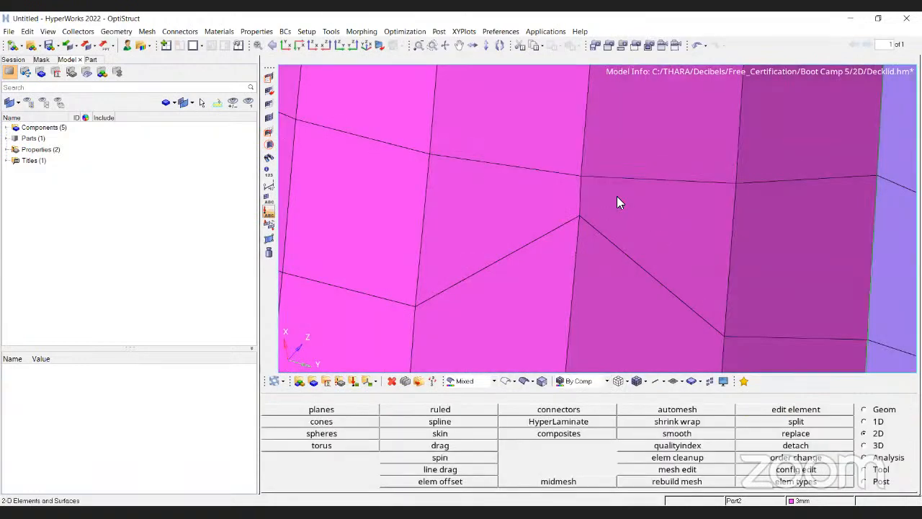
Measure the distances between neighbouring nodes in the boss wall columns around the moved node.
{"action": "key", "text": "F4"}
{"action": "left_click", "coordinate": [582, 180]}
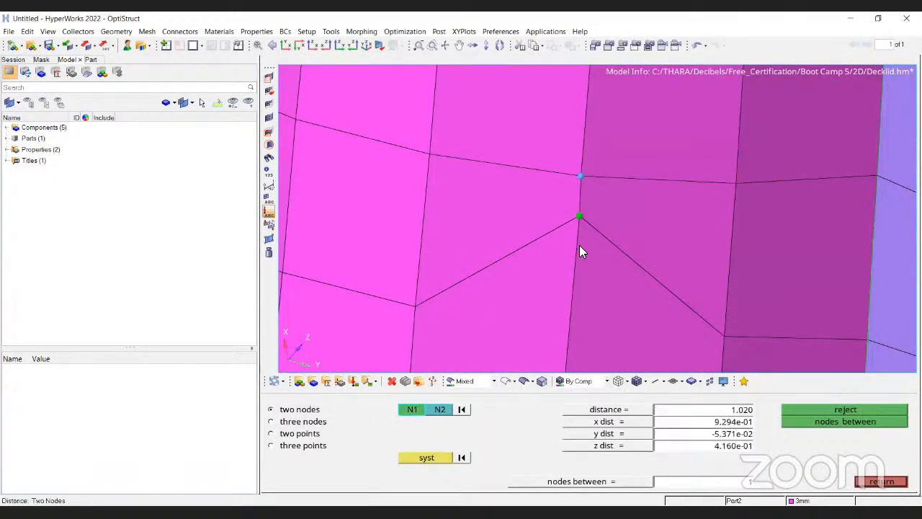
{"action": "left_click", "coordinate": [462, 409]}
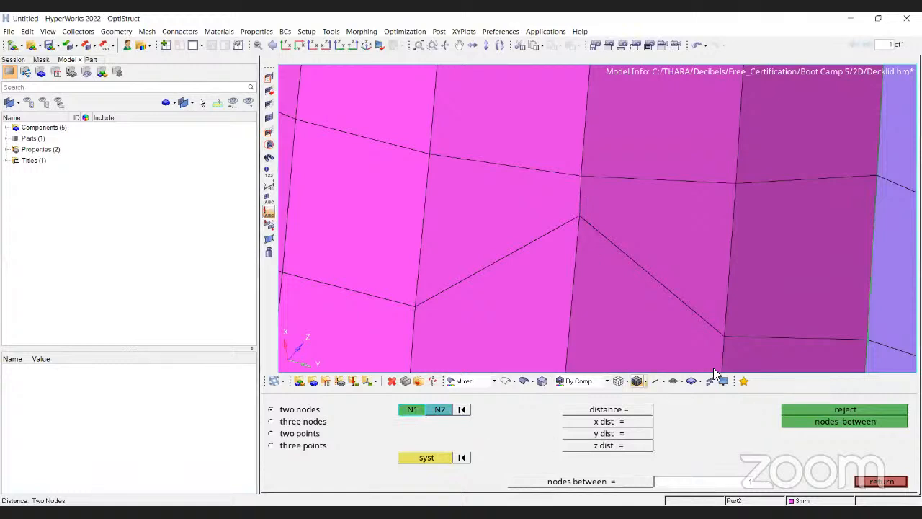
{"action": "left_click", "coordinate": [725, 336]}
{"action": "left_click", "coordinate": [735, 183]}
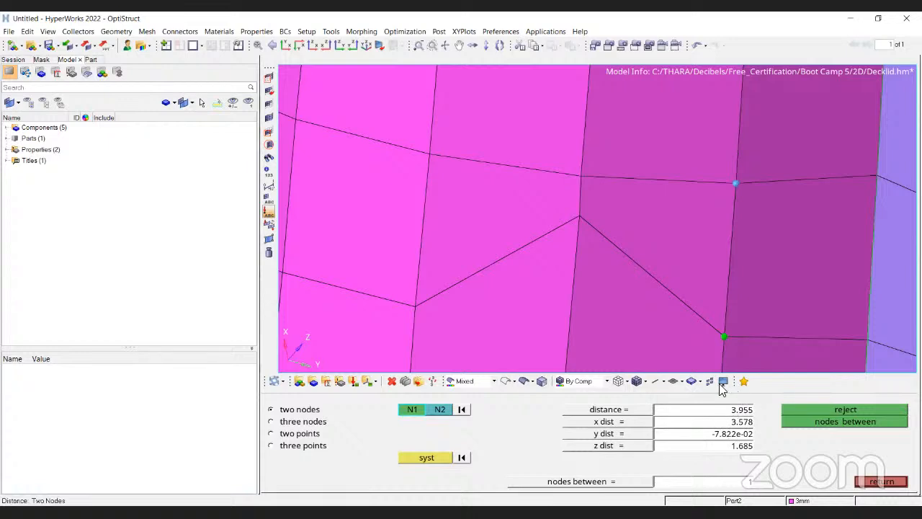
{"action": "key", "text": "Escape"}
{"action": "scroll", "coordinate": [601, 225], "scroll_direction": "down", "scroll_amount": 3}
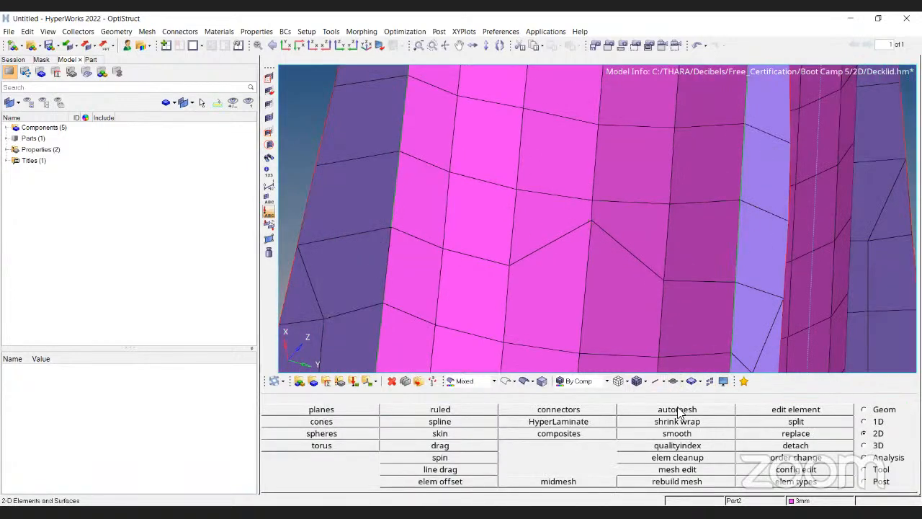
{"action": "key", "text": "F10"}
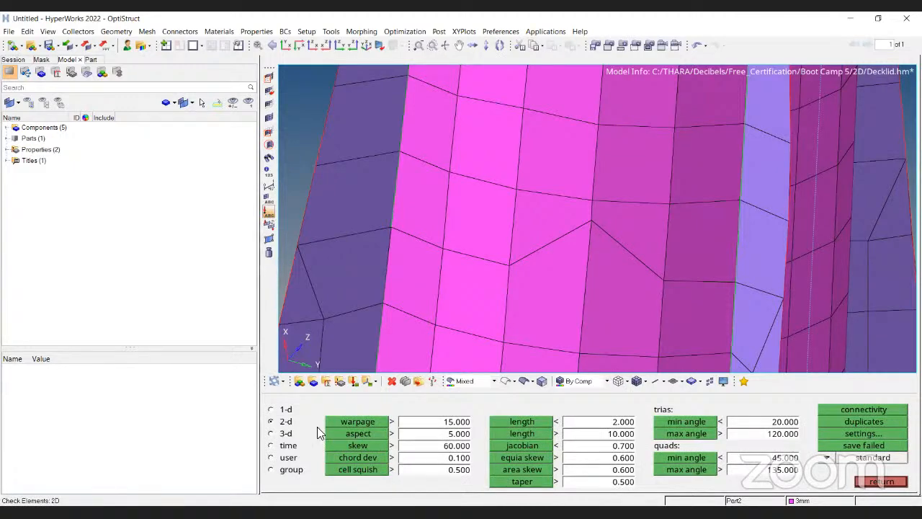
{"action": "left_click_drag", "start_coordinate": [680, 154], "coordinate": [649, 140], "text": "ctrl"}
{"action": "key", "text": "Escape"}
{"action": "scroll", "coordinate": [574, 180], "scroll_direction": "up", "scroll_amount": 6, "text": "ctrl"}
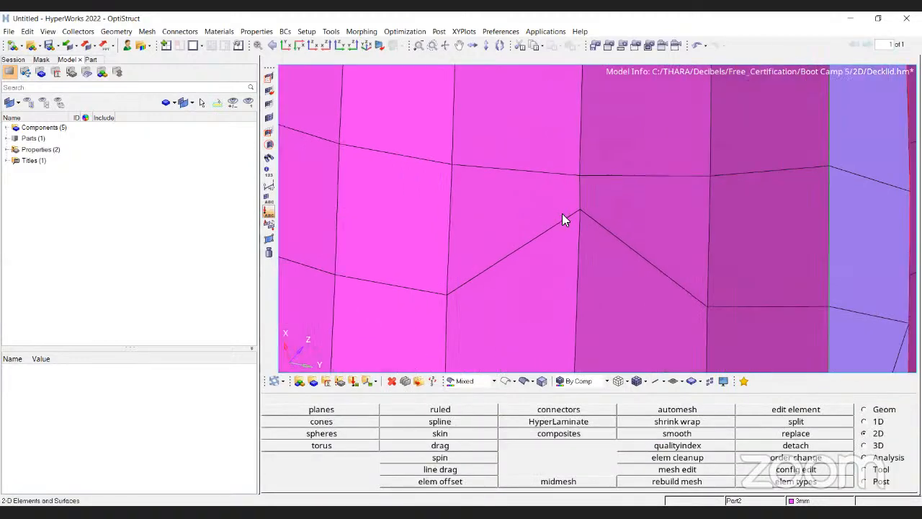
{"action": "scroll", "coordinate": [599, 183], "scroll_direction": "down", "scroll_amount": 2}
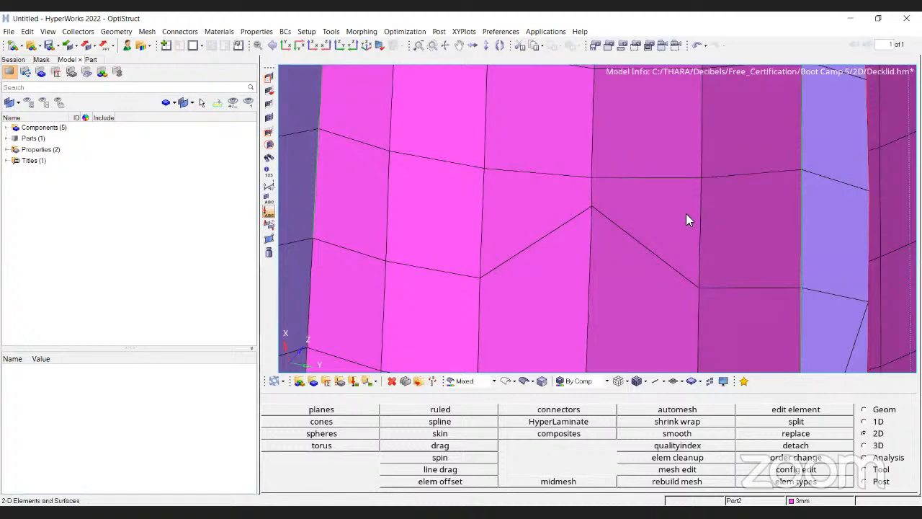
{"action": "scroll", "coordinate": [591, 196], "scroll_direction": "up", "scroll_amount": 3}
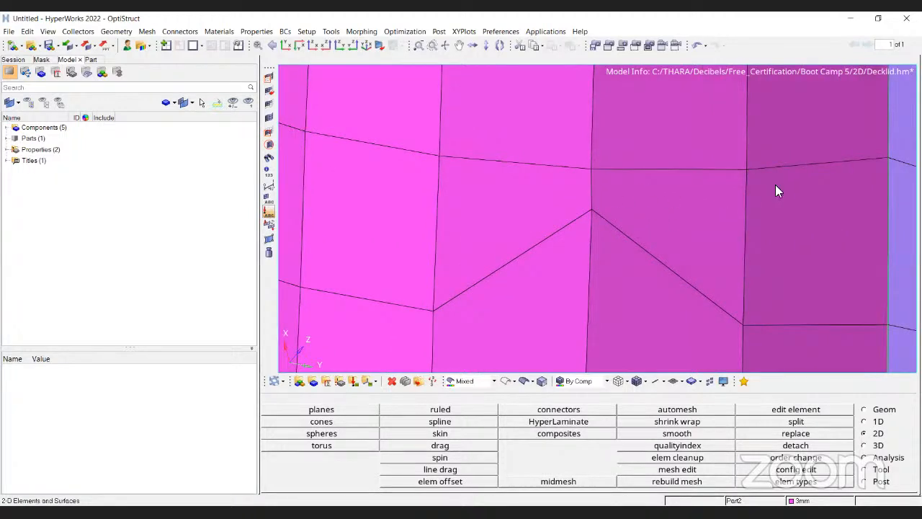
Reopen the quality index and place the raised boss wall node back down in line with its row.
{"action": "left_click", "coordinate": [677, 445]}
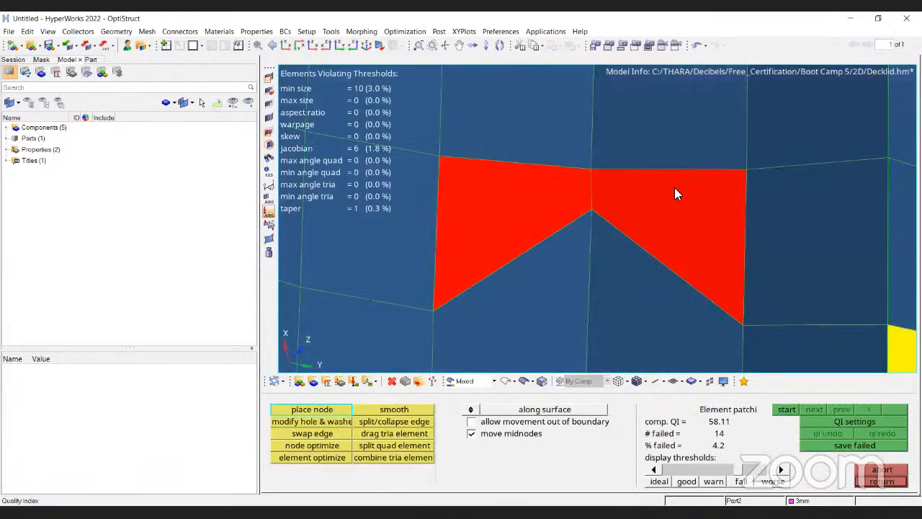
{"action": "left_click_drag", "start_coordinate": [637, 198], "coordinate": [637, 216]}
{"action": "scroll", "coordinate": [605, 199], "scroll_direction": "up", "scroll_amount": 3}
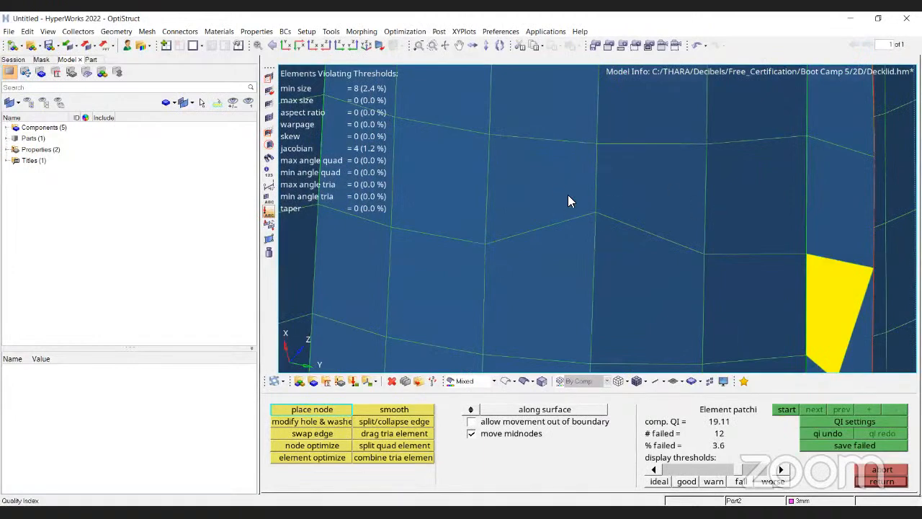
{"action": "scroll", "coordinate": [608, 191], "scroll_direction": "down", "scroll_amount": 2}
{"action": "scroll", "coordinate": [573, 177], "scroll_direction": "up", "scroll_amount": 5}
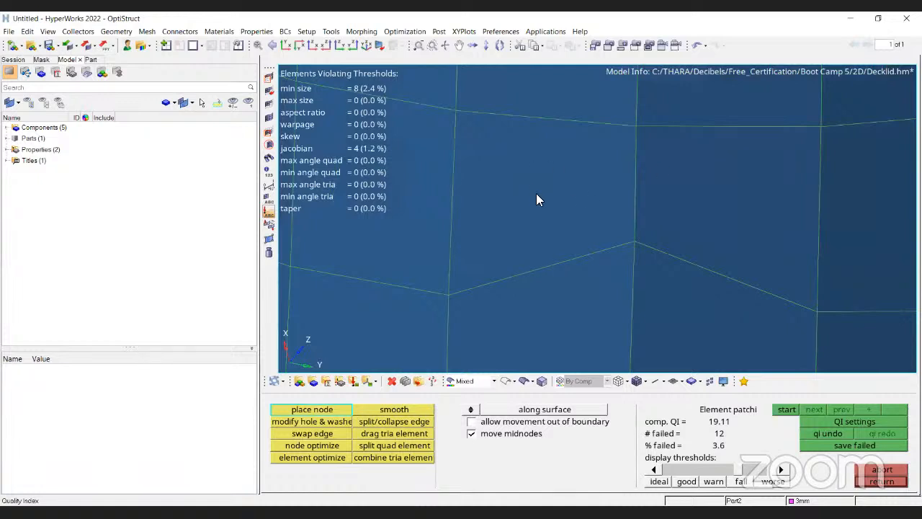
{"action": "scroll", "coordinate": [591, 170], "scroll_direction": "down", "scroll_amount": 3}
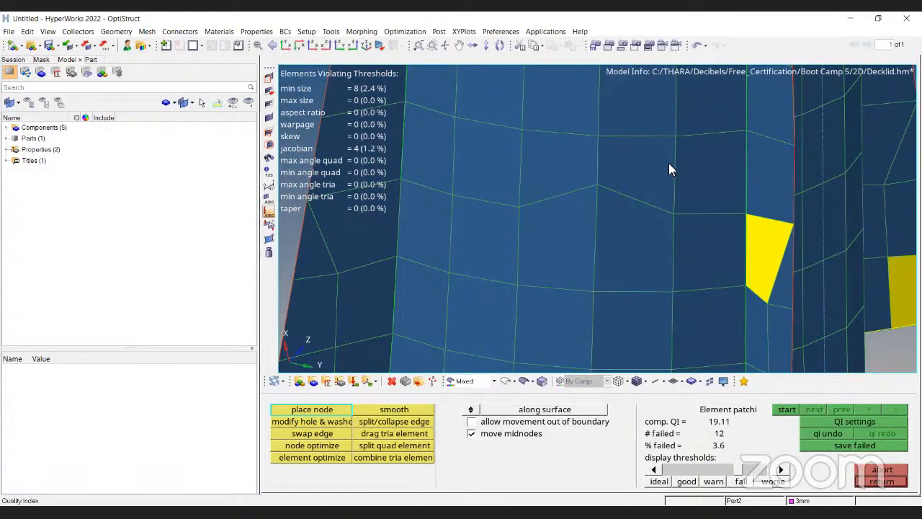
{"action": "scroll", "coordinate": [597, 209], "scroll_direction": "up", "scroll_amount": 2}
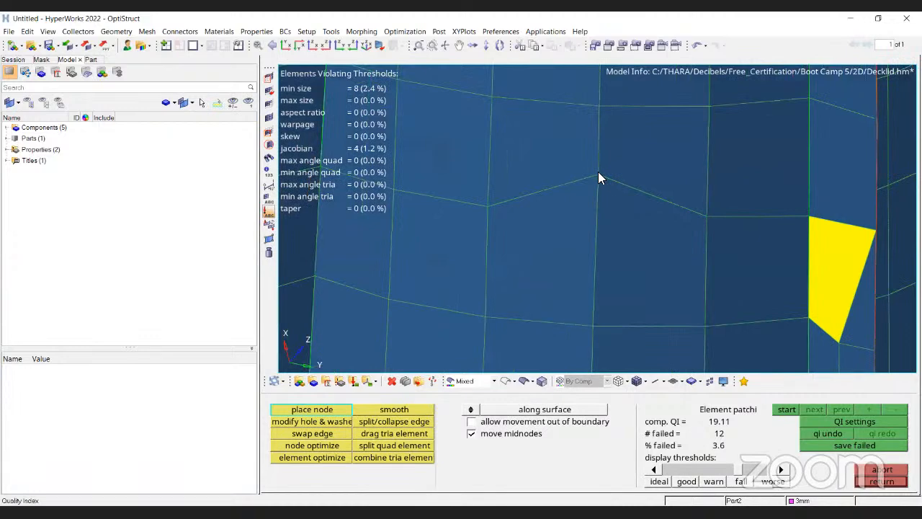
{"action": "left_click_drag", "start_coordinate": [599, 173], "coordinate": [588, 214]}
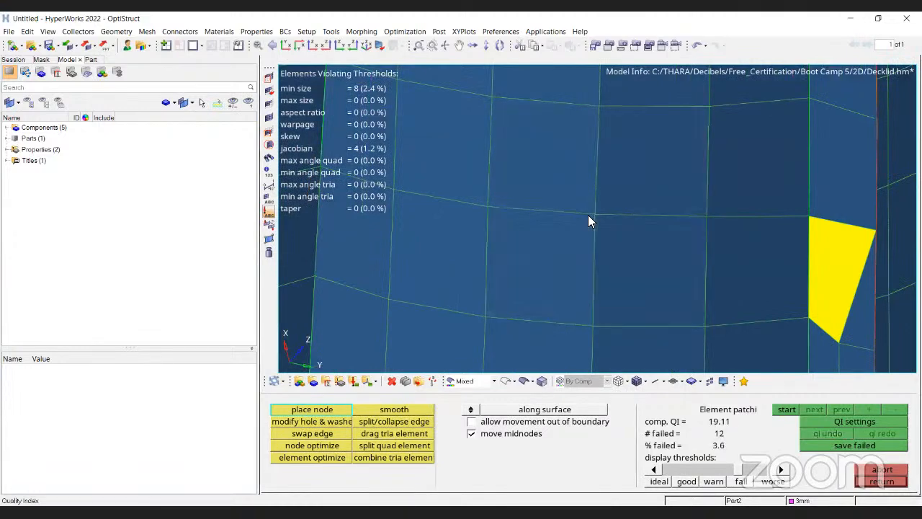
{"action": "scroll", "coordinate": [588, 215], "scroll_direction": "down", "scroll_amount": 3}
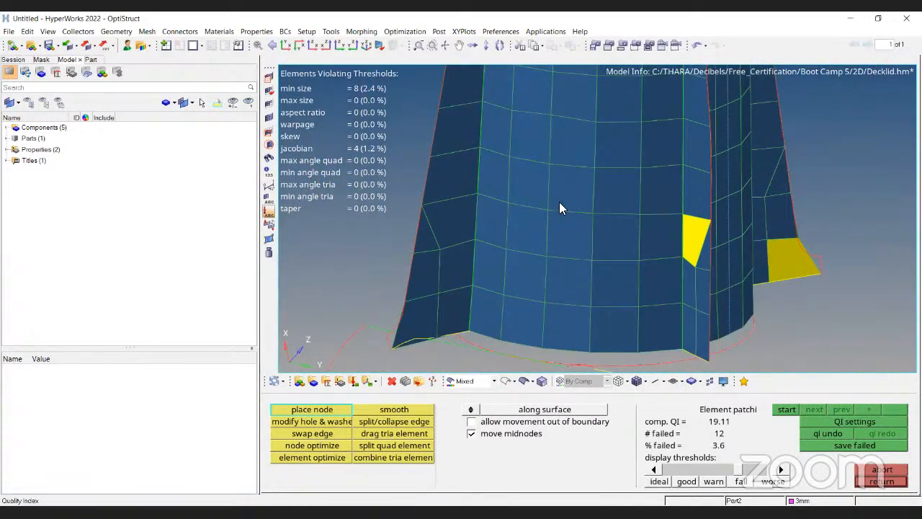
{"action": "scroll", "coordinate": [573, 218], "scroll_direction": "up", "scroll_amount": 2}
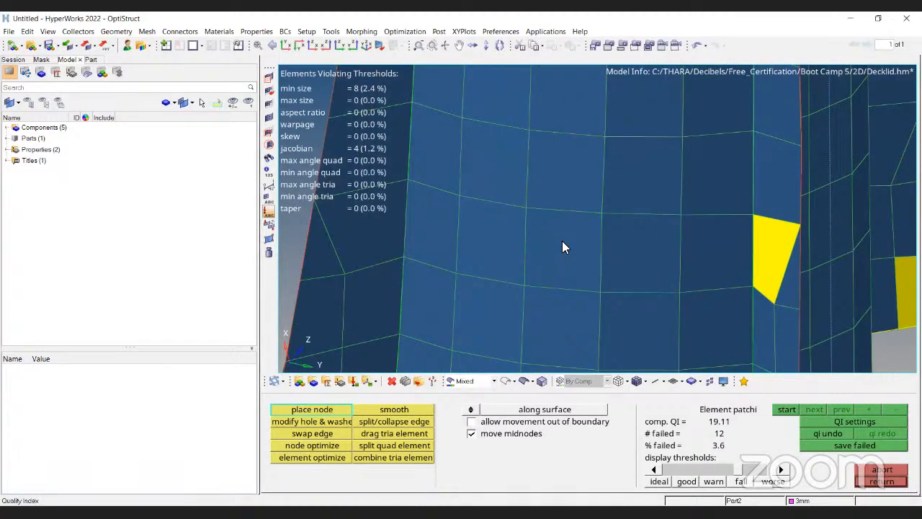
{"action": "scroll", "coordinate": [583, 188], "scroll_direction": "down", "scroll_amount": 3}
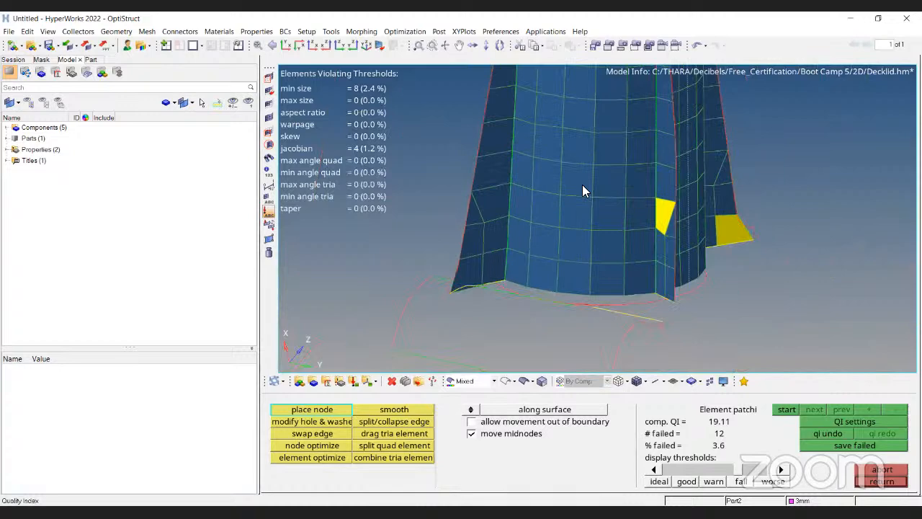
{"action": "key", "text": "Escape"}
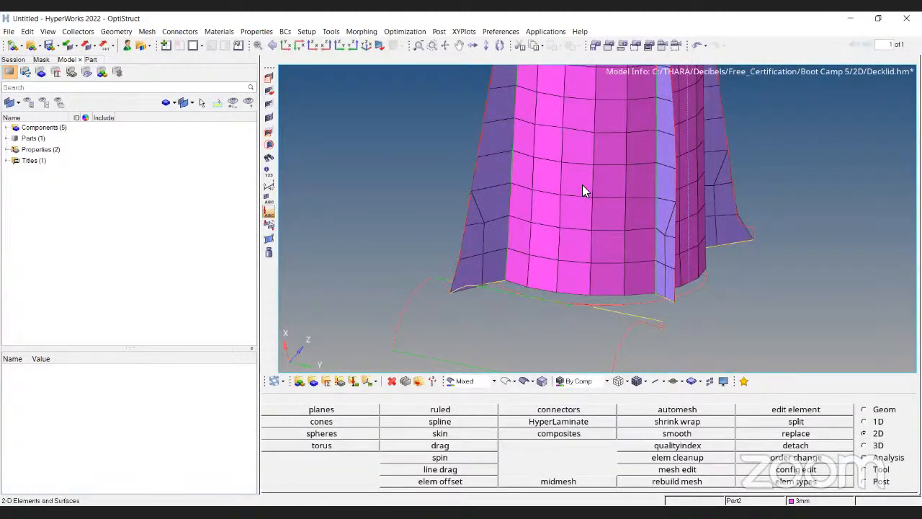
Check the 2D elements for duplicates.
{"action": "key", "text": "F10"}
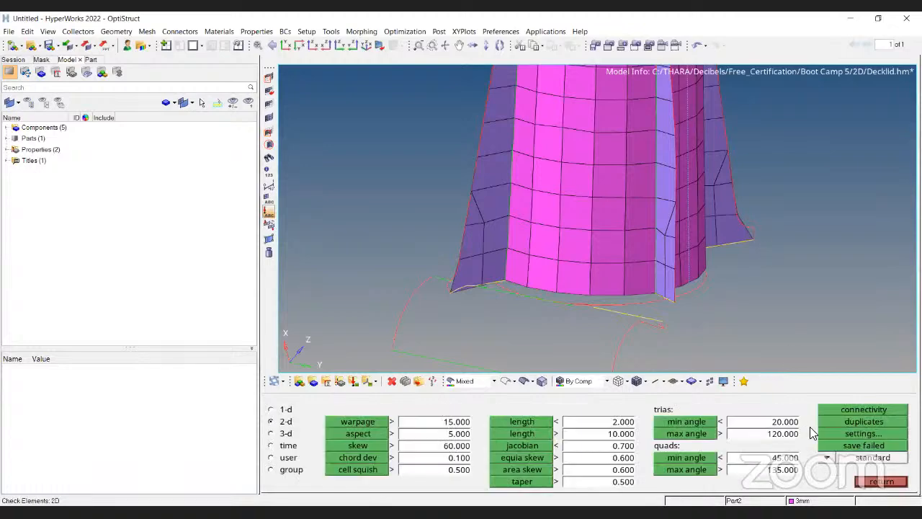
{"action": "left_click", "coordinate": [849, 423]}
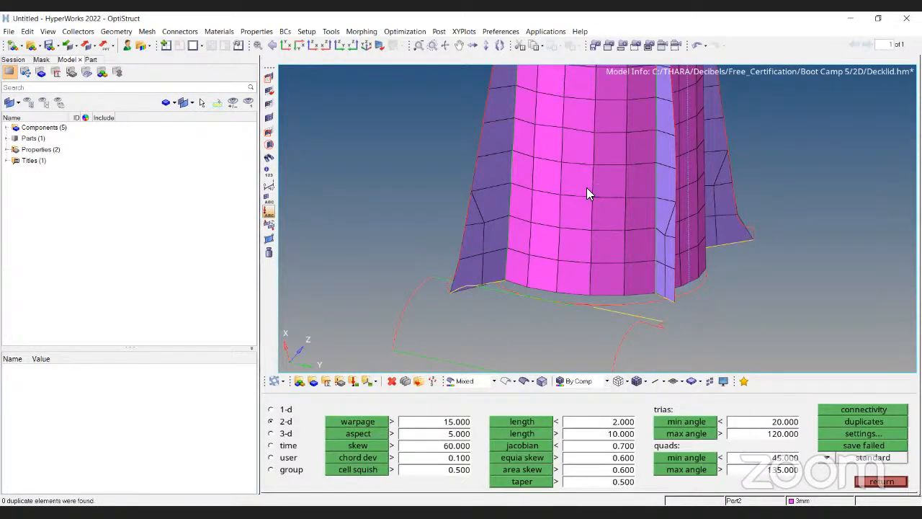
Duplicate four boss wall elements in place through the element selection of the Translate panel.
{"action": "scroll", "coordinate": [577, 217], "scroll_direction": "down", "scroll_amount": 5, "text": "ctrl"}
{"action": "left_click_drag", "start_coordinate": [564, 245], "coordinate": [565, 193], "text": "ctrl"}
{"action": "scroll", "coordinate": [565, 193], "scroll_direction": "up", "scroll_amount": 4, "text": "ctrl"}
{"action": "right_click_drag", "start_coordinate": [567, 209], "coordinate": [586, 355], "text": "ctrl"}
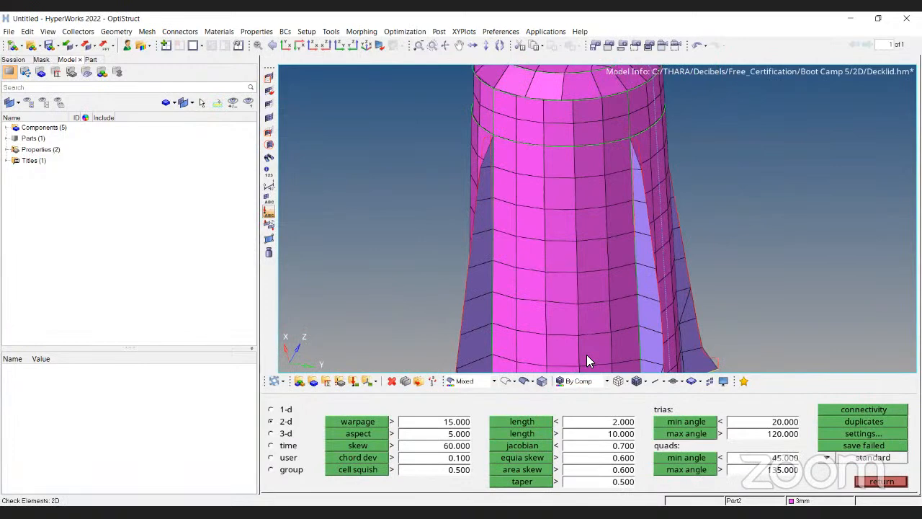
{"action": "key", "text": "shift+F4"}
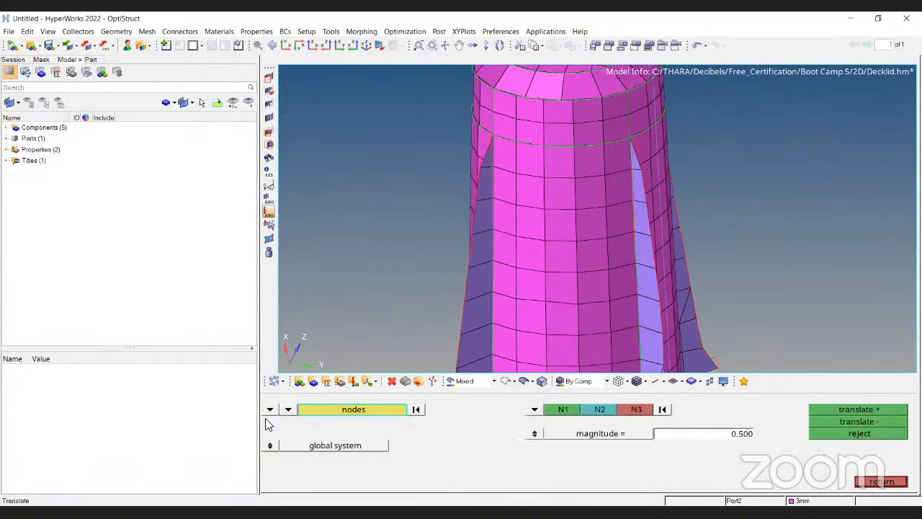
{"action": "left_click", "coordinate": [270, 408]}
{"action": "left_click", "coordinate": [359, 433]}
{"action": "scroll", "coordinate": [580, 254], "scroll_direction": "up", "scroll_amount": 5, "text": "ctrl"}
{"action": "left_click", "coordinate": [461, 297]}
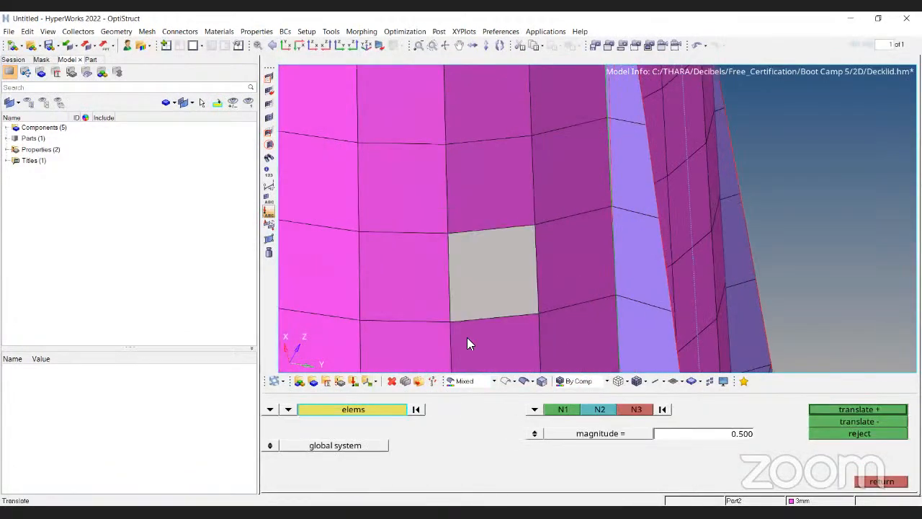
{"action": "left_click", "coordinate": [468, 337]}
{"action": "right_click_drag", "start_coordinate": [435, 315], "coordinate": [459, 252], "text": "ctrl"}
{"action": "left_click", "coordinate": [459, 256]}
{"action": "left_click", "coordinate": [422, 309]}
{"action": "left_click", "coordinate": [385, 408]}
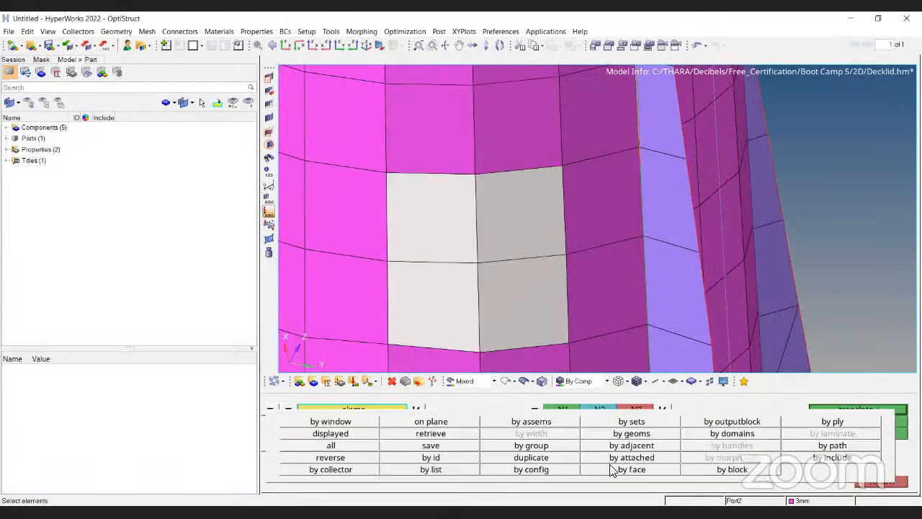
{"action": "left_click", "coordinate": [568, 455]}
{"action": "left_click", "coordinate": [309, 423]}
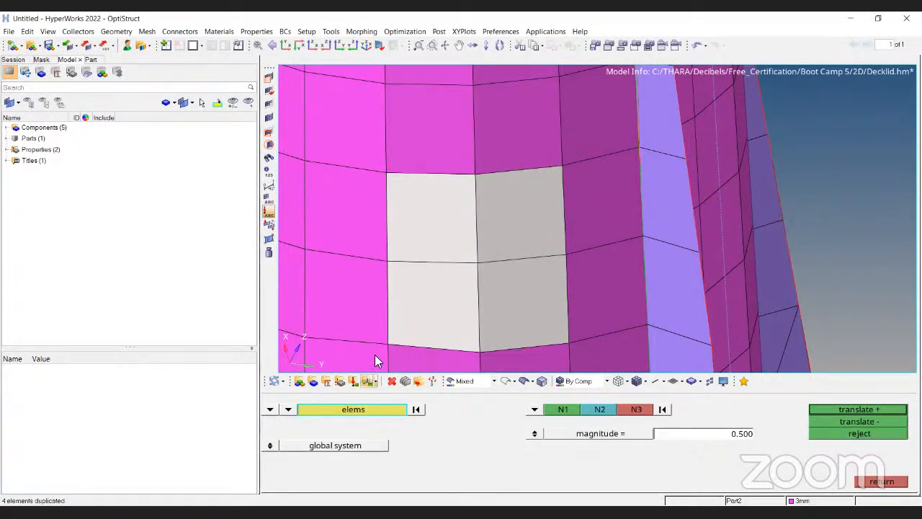
{"action": "key", "text": "Escape"}
{"action": "key", "text": "Escape"}
Preview and equivalence coincident nodes of the boss component at a tolerance of 0.010.
{"action": "key", "text": "shift+F3"}
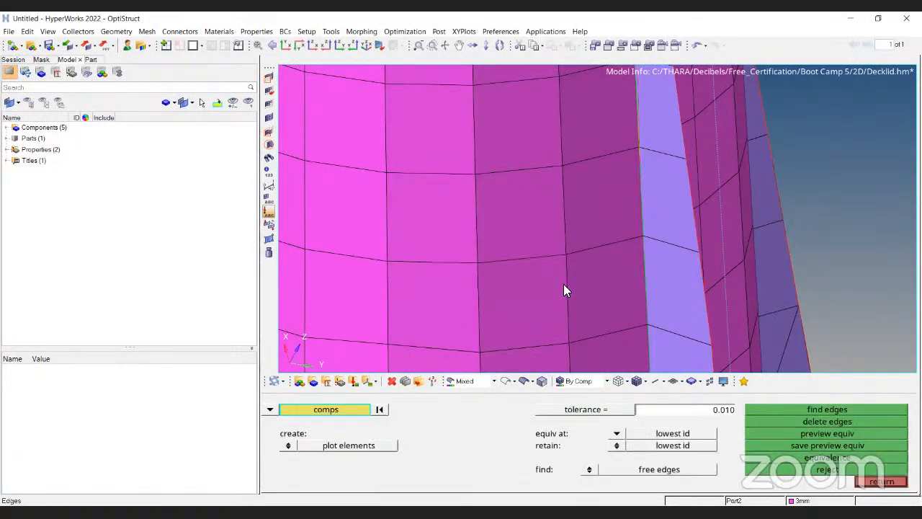
{"action": "left_click", "coordinate": [564, 283]}
{"action": "left_click", "coordinate": [843, 434]}
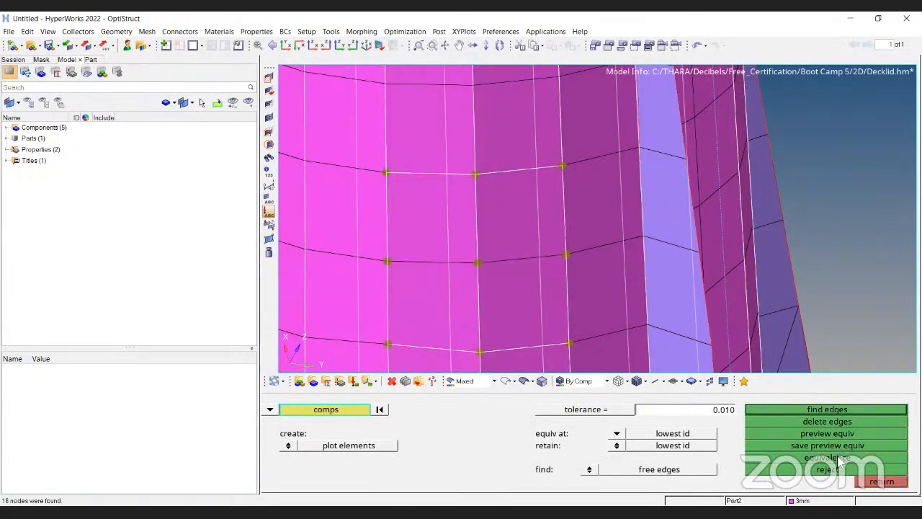
{"action": "left_click", "coordinate": [840, 461]}
{"action": "scroll", "coordinate": [656, 151], "scroll_direction": "down", "scroll_amount": 5}
{"action": "key", "text": "Escape"}
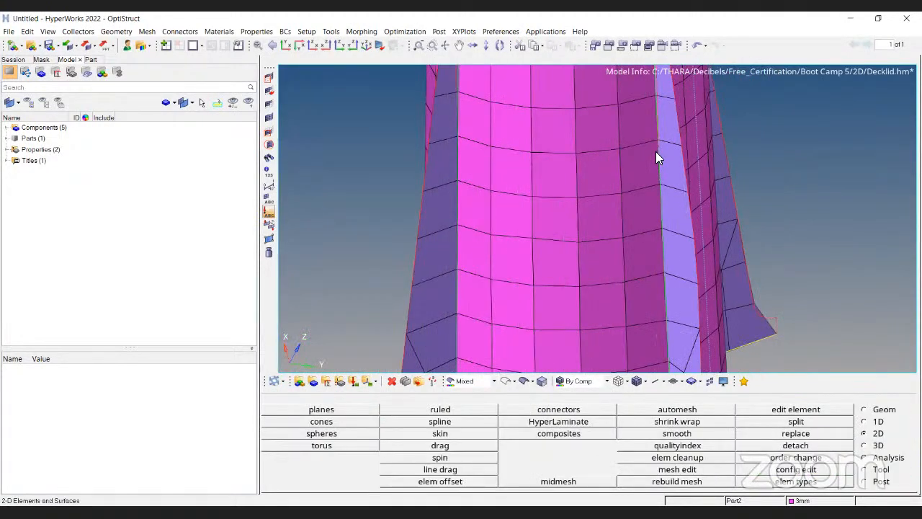
Check the 2D elements for duplicates, save the failed ones and delete the retrieved duplicate elements.
{"action": "key", "text": "F10"}
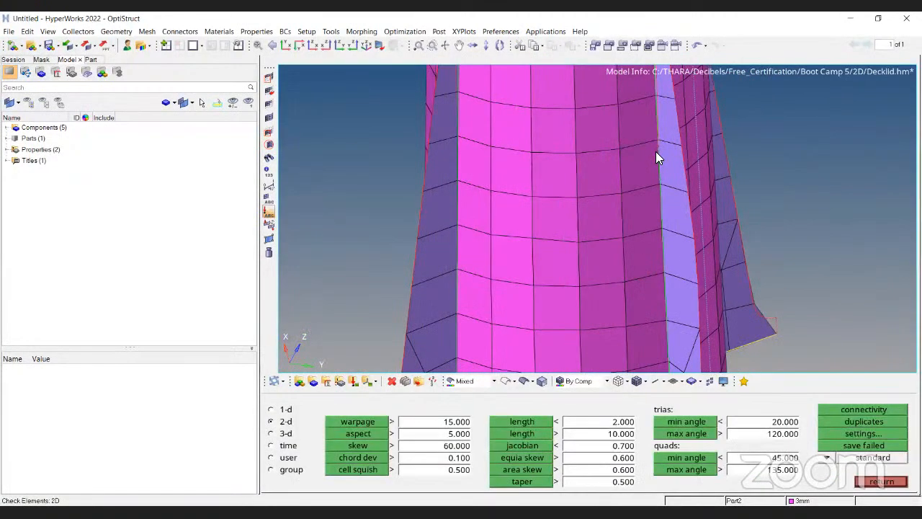
{"action": "left_click", "coordinate": [841, 423]}
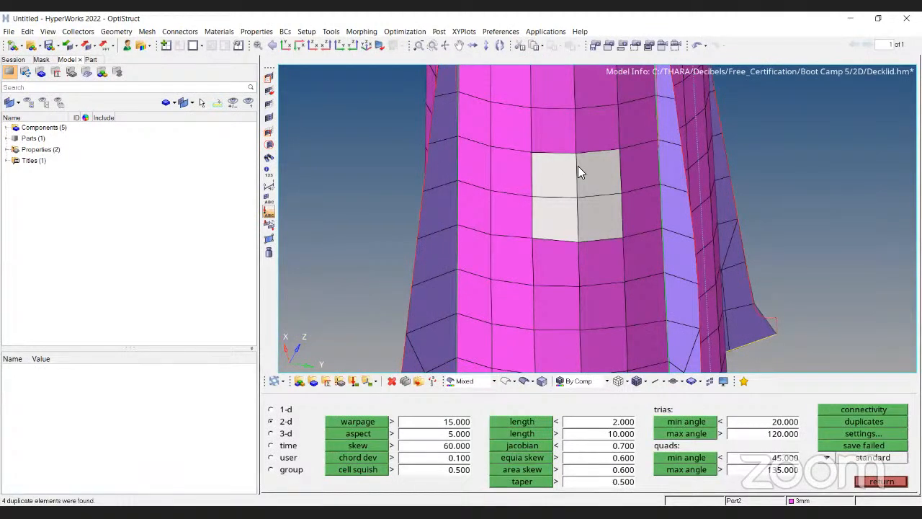
{"action": "scroll", "coordinate": [607, 202], "scroll_direction": "up", "scroll_amount": 2}
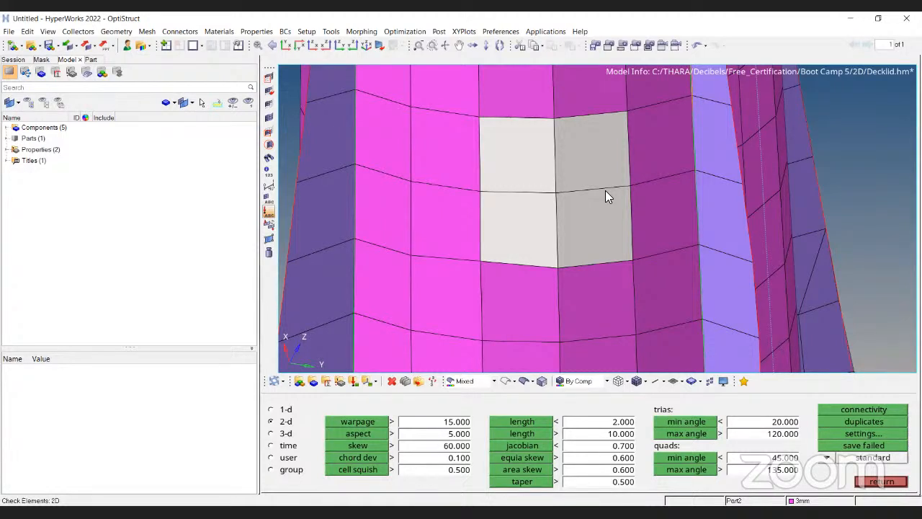
{"action": "left_click", "coordinate": [887, 447]}
{"action": "key", "text": "F2"}
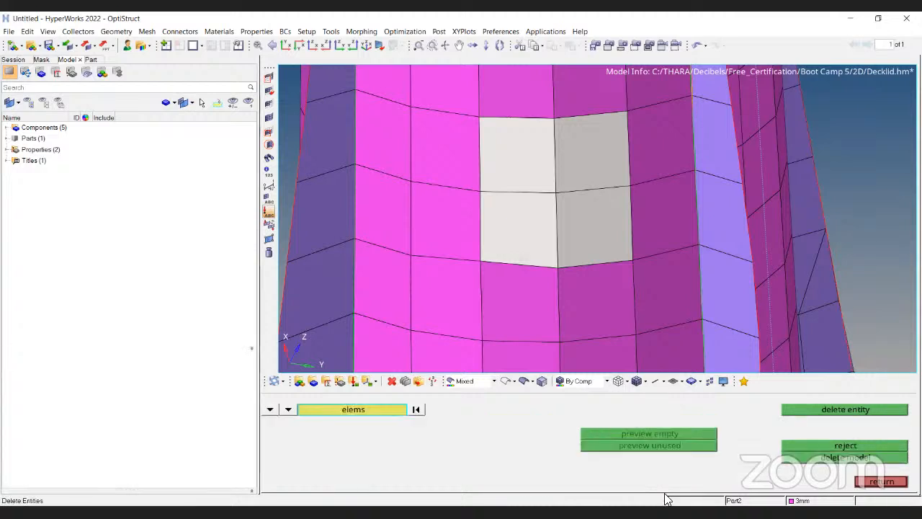
{"action": "left_click", "coordinate": [354, 409]}
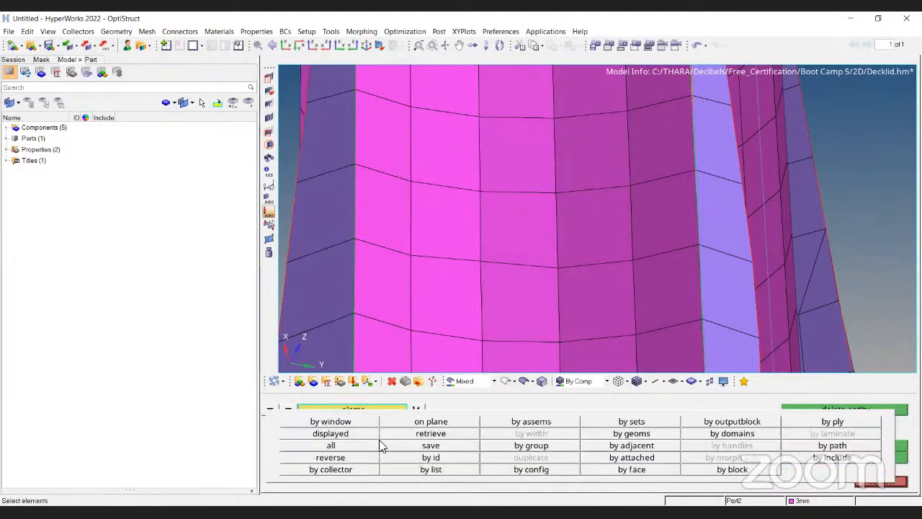
{"action": "left_click", "coordinate": [431, 435]}
{"action": "left_click", "coordinate": [836, 410]}
{"action": "key", "text": "Escape"}
Find the free edges of the boss component.
{"action": "scroll", "coordinate": [528, 181], "scroll_direction": "down", "scroll_amount": 8}
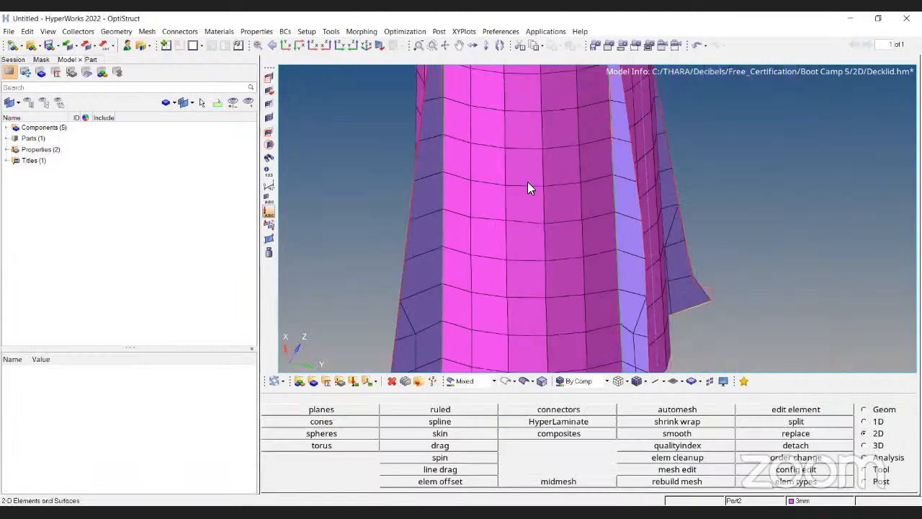
{"action": "left_click_drag", "start_coordinate": [526, 203], "coordinate": [526, 131], "text": "ctrl"}
{"action": "scroll", "coordinate": [526, 133], "scroll_direction": "up", "scroll_amount": 4}
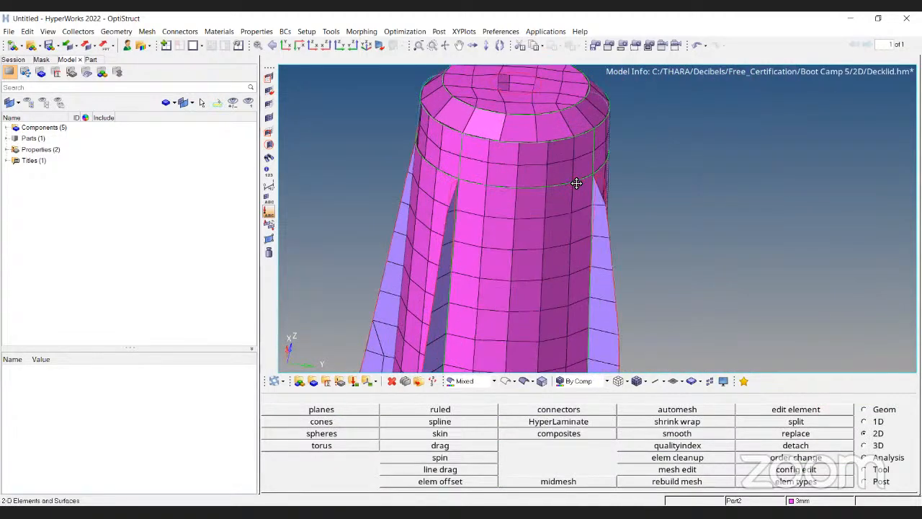
{"action": "scroll", "coordinate": [573, 186], "scroll_direction": "down", "scroll_amount": 1}
{"action": "key", "text": "shift+F3"}
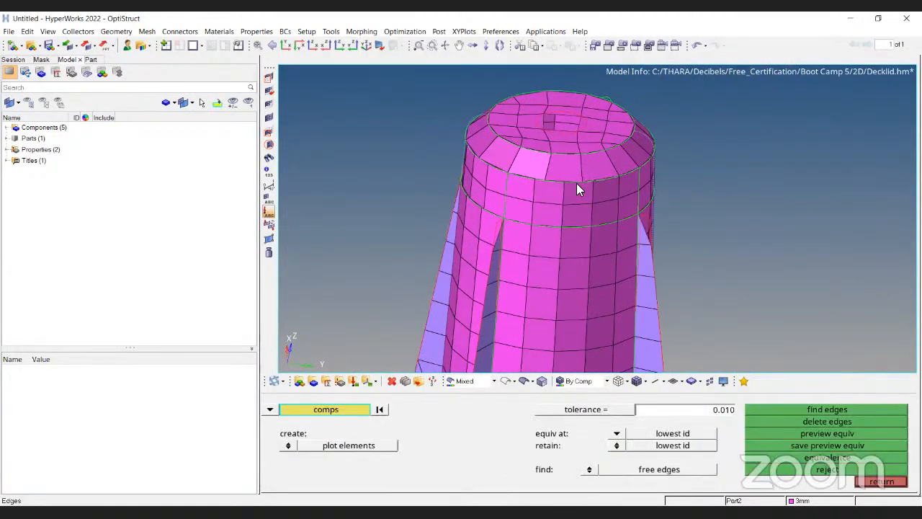
{"action": "left_click", "coordinate": [569, 253]}
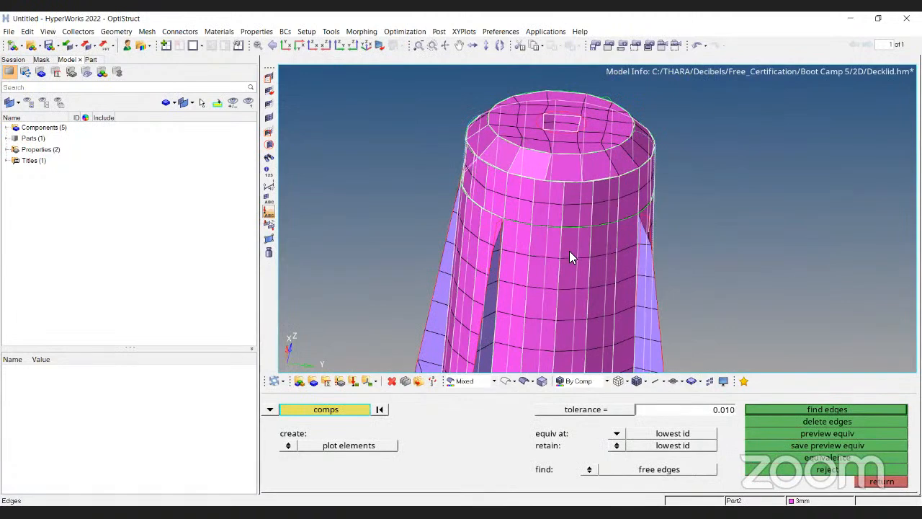
{"action": "left_click", "coordinate": [802, 408]}
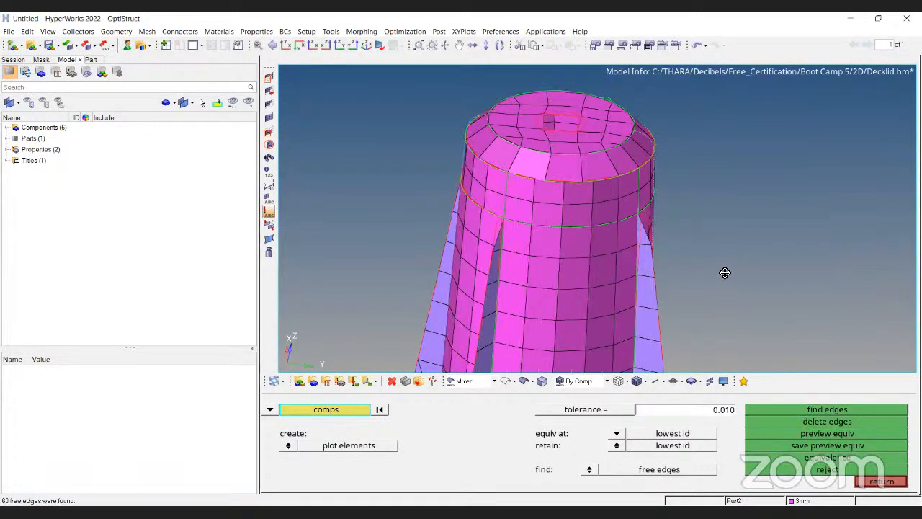
{"action": "left_click_drag", "start_coordinate": [725, 272], "coordinate": [774, 279], "text": "ctrl"}
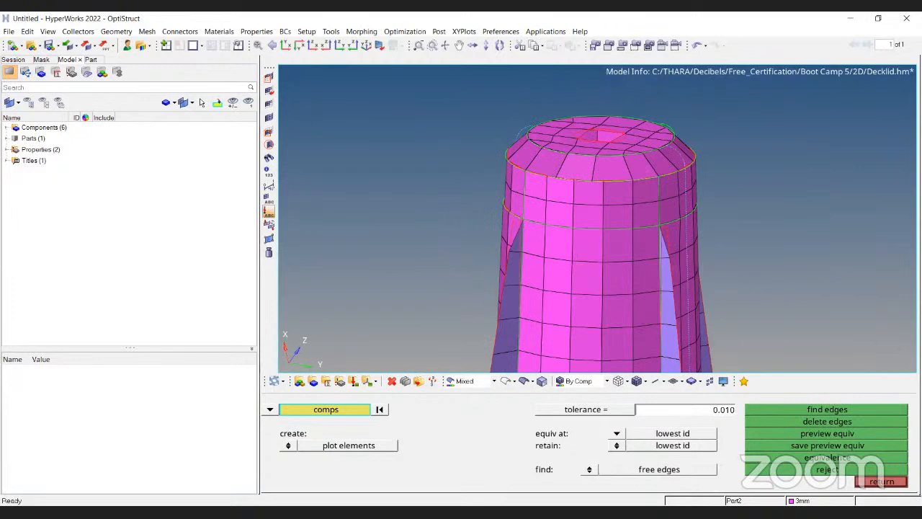
{"action": "key", "text": "Escape"}
Turn on thick 1D elements in the graphics options.
{"action": "key", "text": "o"}
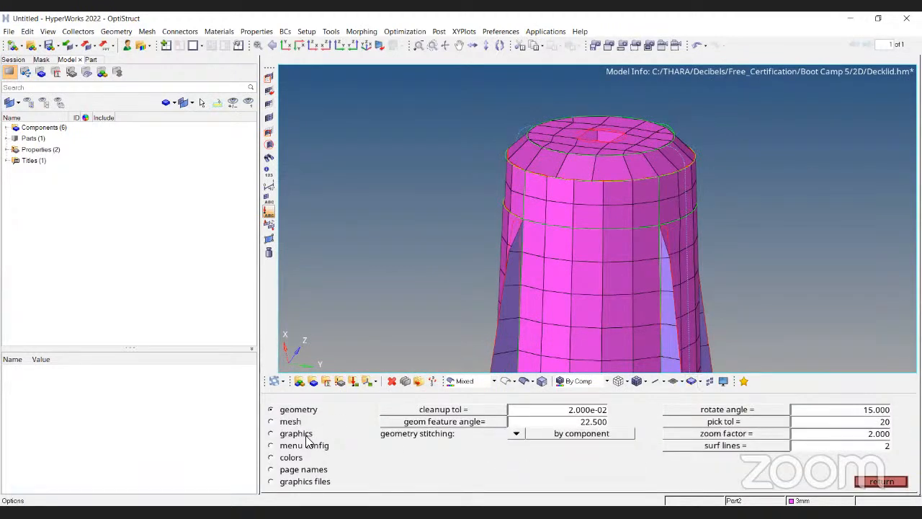
{"action": "left_click", "coordinate": [280, 436]}
{"action": "left_click", "coordinate": [799, 410]}
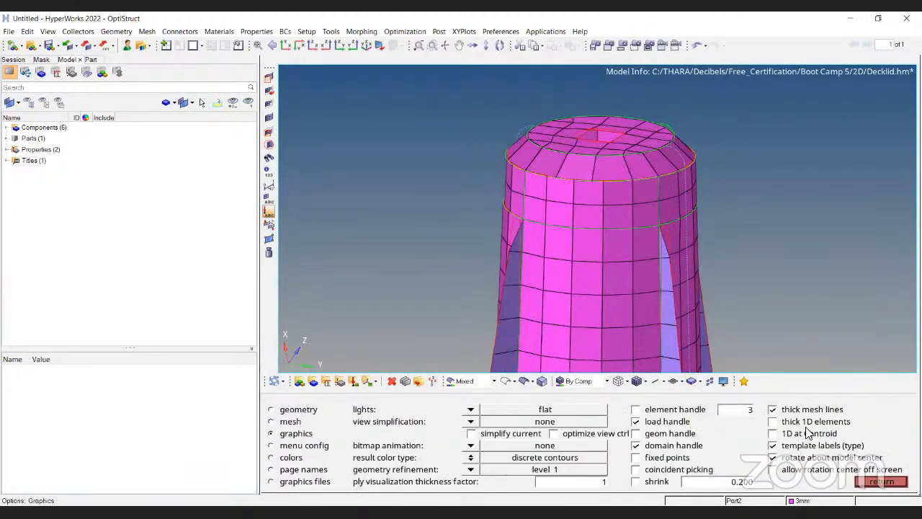
{"action": "left_click", "coordinate": [796, 422]}
{"action": "key", "text": "Escape"}
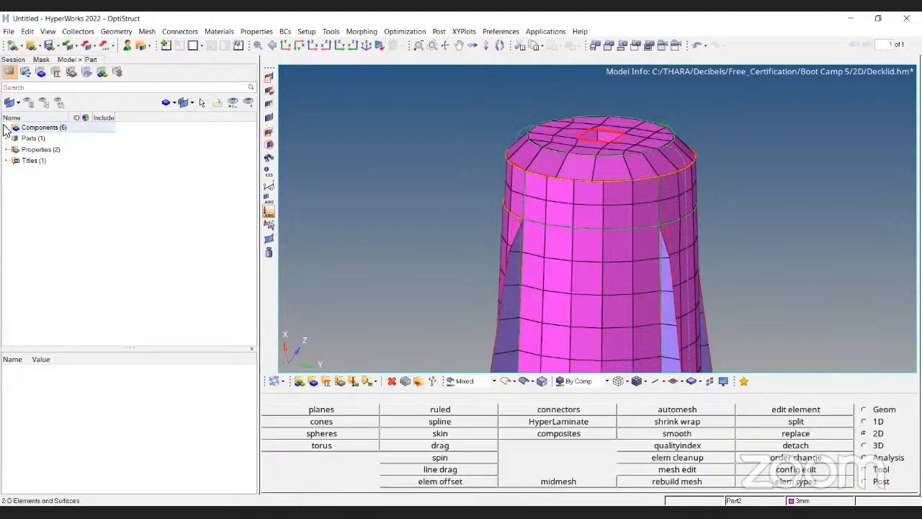
Expand the component list and inspect the boss's free edges from several angles.
{"action": "left_click", "coordinate": [7, 126]}
{"action": "left_click", "coordinate": [25, 161]}
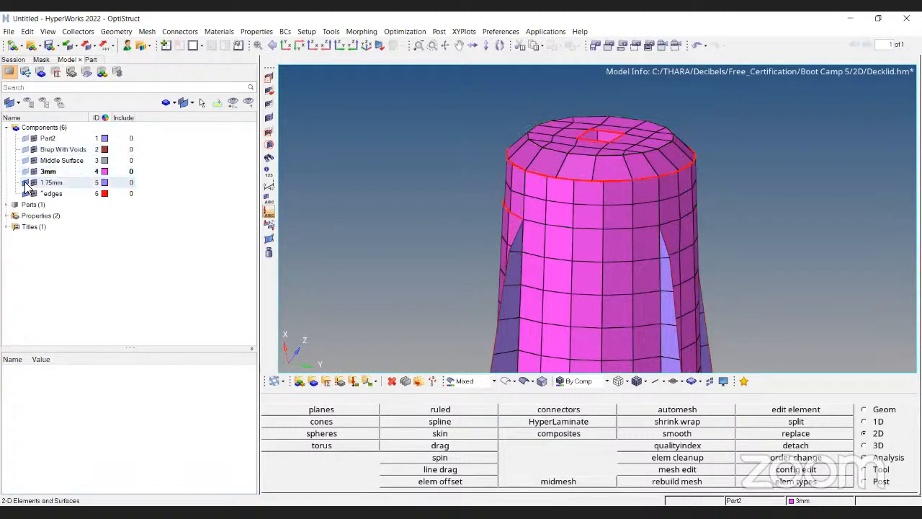
{"action": "left_click_drag", "start_coordinate": [630, 186], "coordinate": [537, 220], "text": "ctrl"}
{"action": "scroll", "coordinate": [591, 175], "scroll_direction": "up", "scroll_amount": 3}
{"action": "scroll", "coordinate": [536, 149], "scroll_direction": "down", "scroll_amount": 5}
{"action": "scroll", "coordinate": [535, 107], "scroll_direction": "up", "scroll_amount": 5}
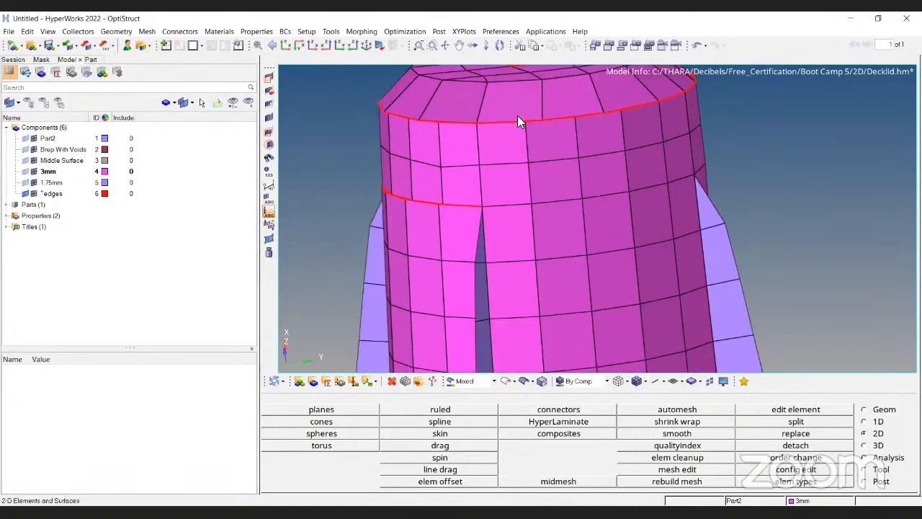
{"action": "scroll", "coordinate": [686, 150], "scroll_direction": "down", "scroll_amount": 4, "text": "ctrl"}
{"action": "left_click_drag", "start_coordinate": [692, 221], "coordinate": [558, 198], "text": "ctrl"}
{"action": "scroll", "coordinate": [605, 160], "scroll_direction": "up", "scroll_amount": 3, "text": "ctrl"}
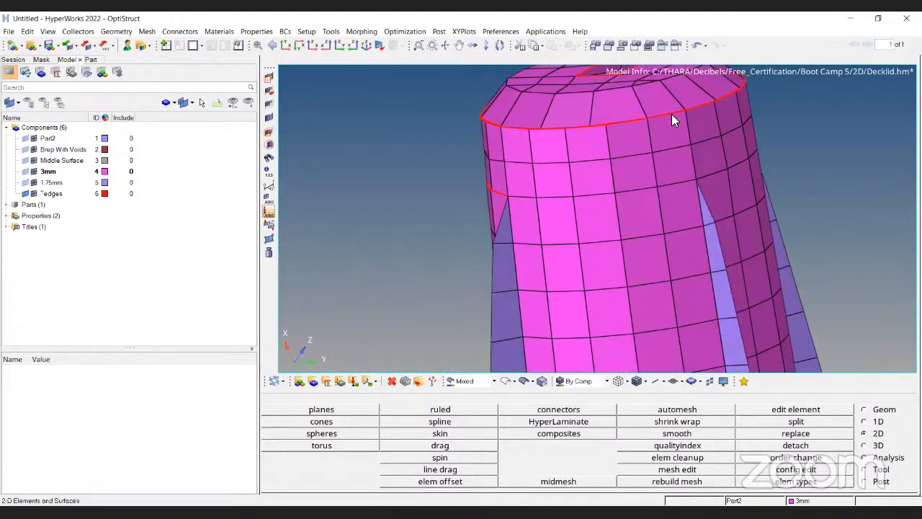
{"action": "scroll", "coordinate": [673, 116], "scroll_direction": "down", "scroll_amount": 3, "text": "ctrl"}
{"action": "left_click_drag", "start_coordinate": [800, 157], "coordinate": [581, 147], "text": "ctrl"}
{"action": "scroll", "coordinate": [517, 153], "scroll_direction": "up", "scroll_amount": 3, "text": "ctrl"}
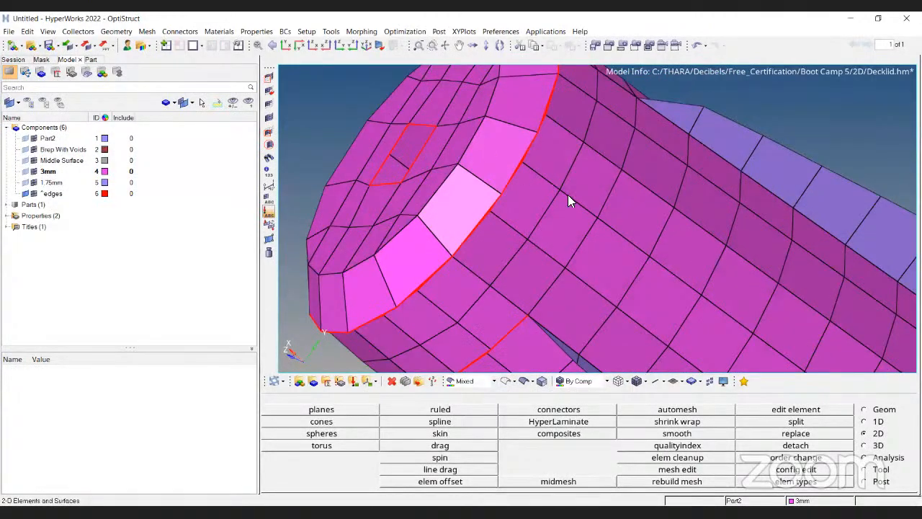
{"action": "scroll", "coordinate": [537, 189], "scroll_direction": "down", "scroll_amount": 3, "text": "ctrl"}
{"action": "left_click_drag", "start_coordinate": [554, 224], "coordinate": [619, 185], "text": "ctrl"}
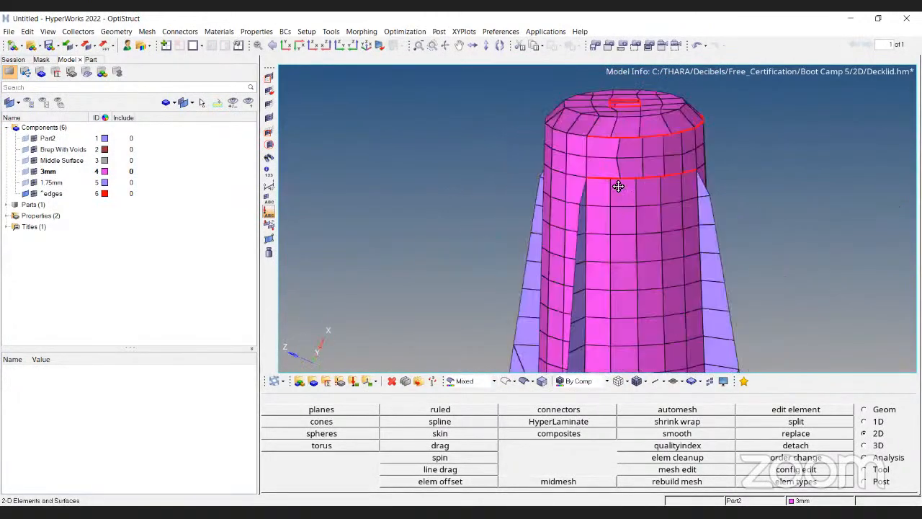
{"action": "scroll", "coordinate": [618, 183], "scroll_direction": "up", "scroll_amount": 4, "text": "ctrl"}
{"action": "right_click_drag", "start_coordinate": [615, 219], "coordinate": [621, 238], "text": "ctrl"}
Replace mismatched nodes along the lower free-edge seam of the boss wall with their neighbouring nodes, equivalencing them.
{"action": "key", "text": "F3"}
{"action": "left_click", "coordinate": [621, 242]}
{"action": "left_click", "coordinate": [599, 243]}
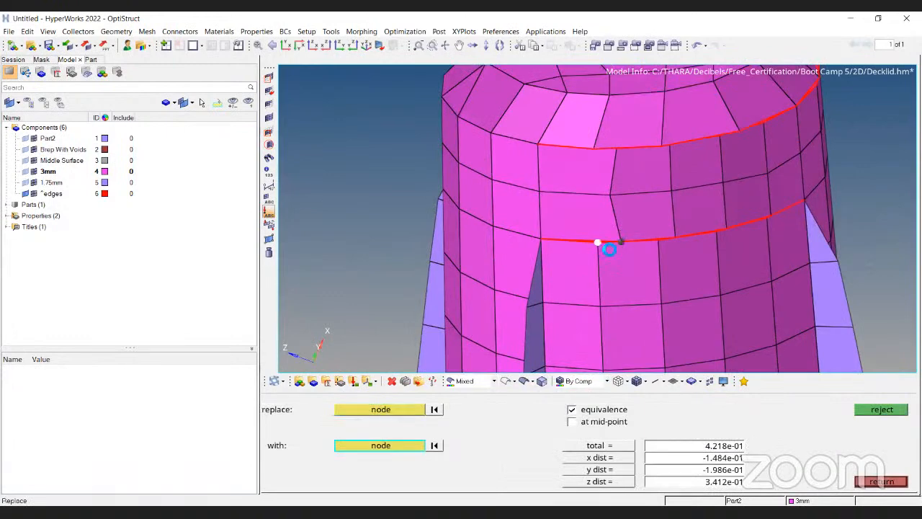
{"action": "left_click", "coordinate": [673, 237]}
{"action": "left_click", "coordinate": [658, 241]}
{"action": "left_click", "coordinate": [727, 228]}
{"action": "left_click", "coordinate": [717, 232]}
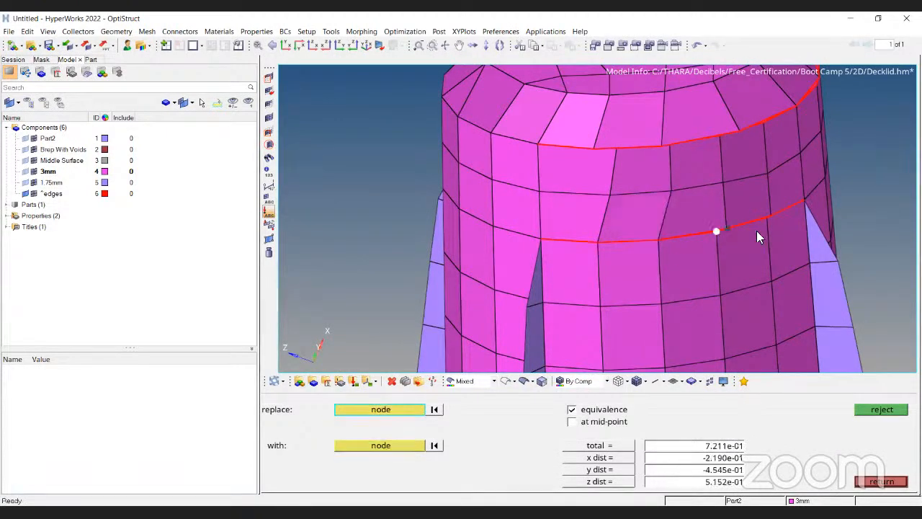
{"action": "scroll", "coordinate": [765, 221], "scroll_direction": "up", "scroll_amount": 4, "text": "ctrl"}
{"action": "left_click", "coordinate": [777, 241]}
{"action": "left_click", "coordinate": [767, 243]}
{"action": "scroll", "coordinate": [728, 202], "scroll_direction": "down", "scroll_amount": 2, "text": "ctrl"}
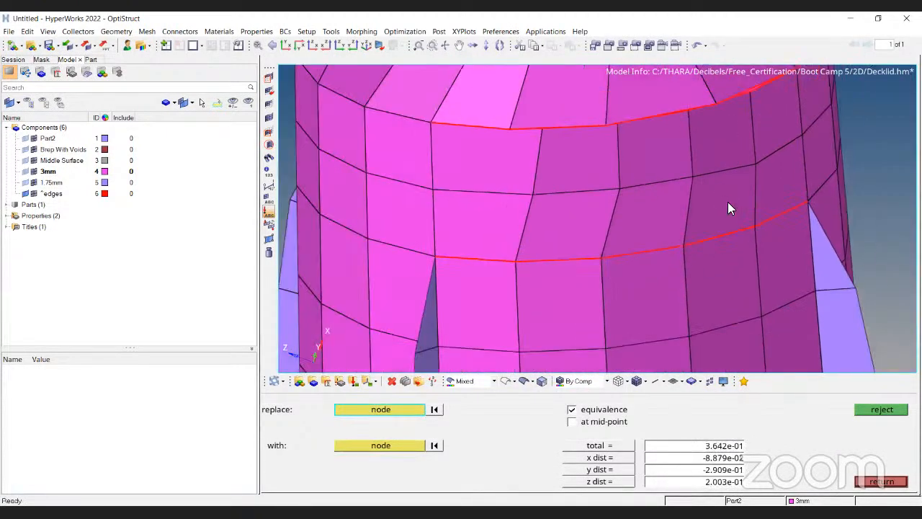
Replace mismatched nodes along the upper free-edge seam of the boss wall with their neighbouring nodes.
{"action": "right_click_drag", "start_coordinate": [728, 202], "coordinate": [728, 234], "text": "ctrl"}
{"action": "scroll", "coordinate": [754, 137], "scroll_direction": "up", "scroll_amount": 2, "text": "ctrl"}
{"action": "left_click", "coordinate": [755, 129]}
{"action": "left_click", "coordinate": [706, 142]}
{"action": "left_click", "coordinate": [678, 151]}
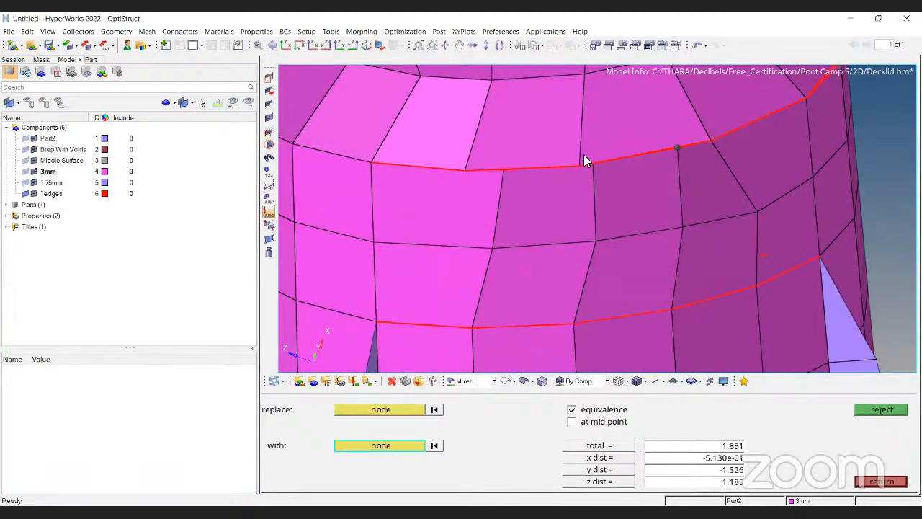
{"action": "left_click", "coordinate": [583, 165]}
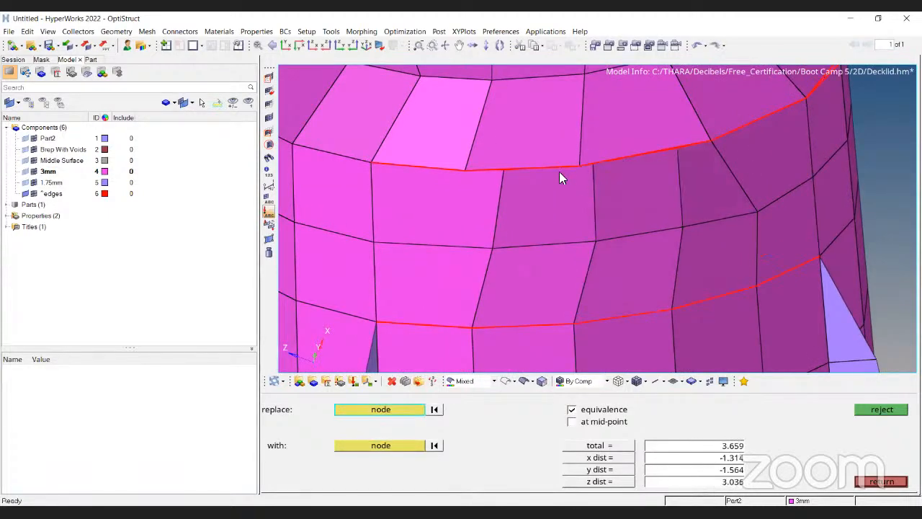
{"action": "left_click", "coordinate": [582, 167]}
{"action": "left_click", "coordinate": [598, 444]}
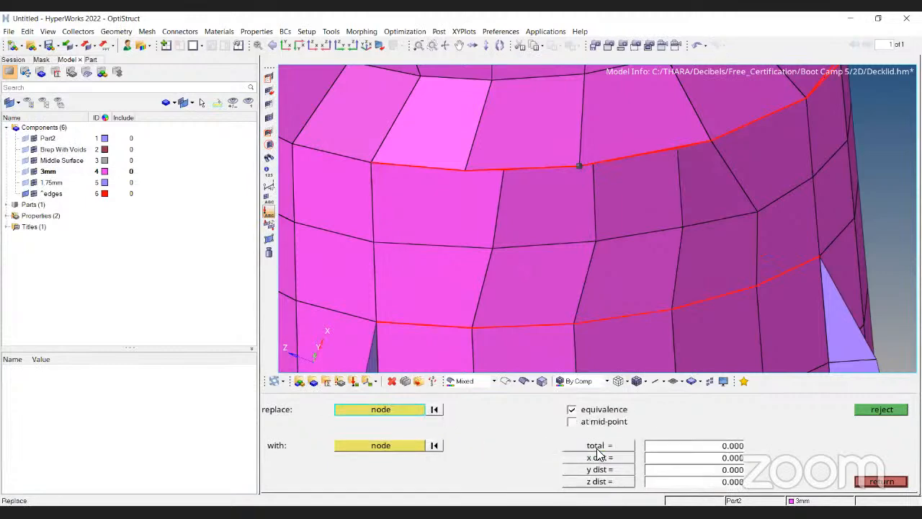
Undo the last node replacement and leave the Replace panel.
{"action": "key", "text": "ctrl+z"}
{"action": "scroll", "coordinate": [582, 162], "scroll_direction": "down", "scroll_amount": 8}
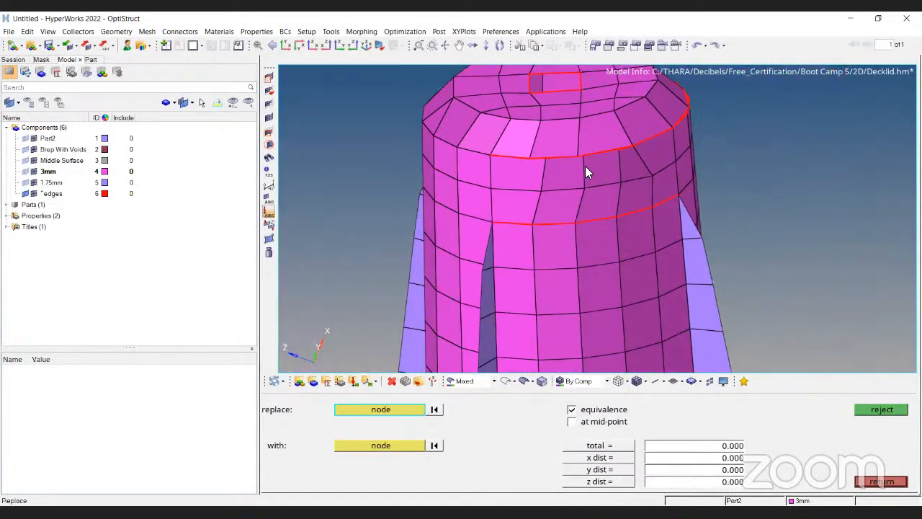
{"action": "key", "text": "Escape"}
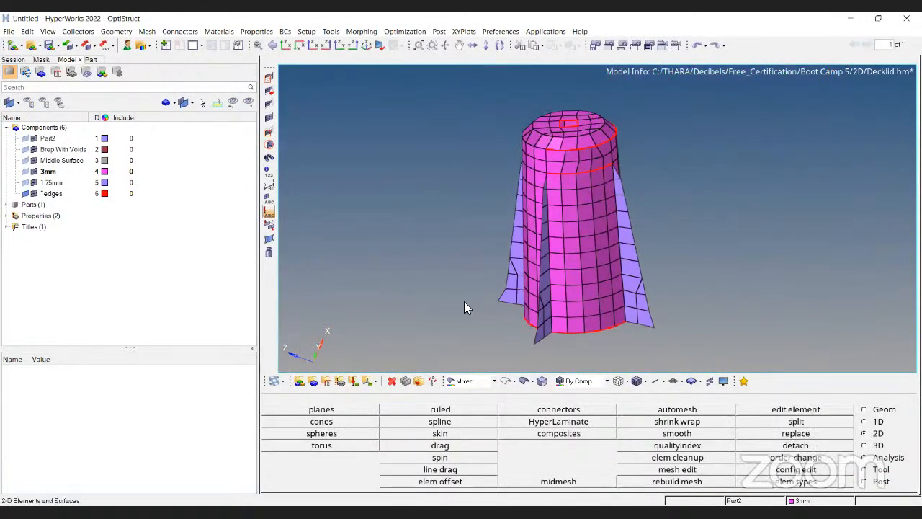
Delete the temporary free-edge elements from the model and leave the edges panel.
{"action": "left_click_drag", "start_coordinate": [793, 298], "coordinate": [663, 290], "text": "ctrl"}
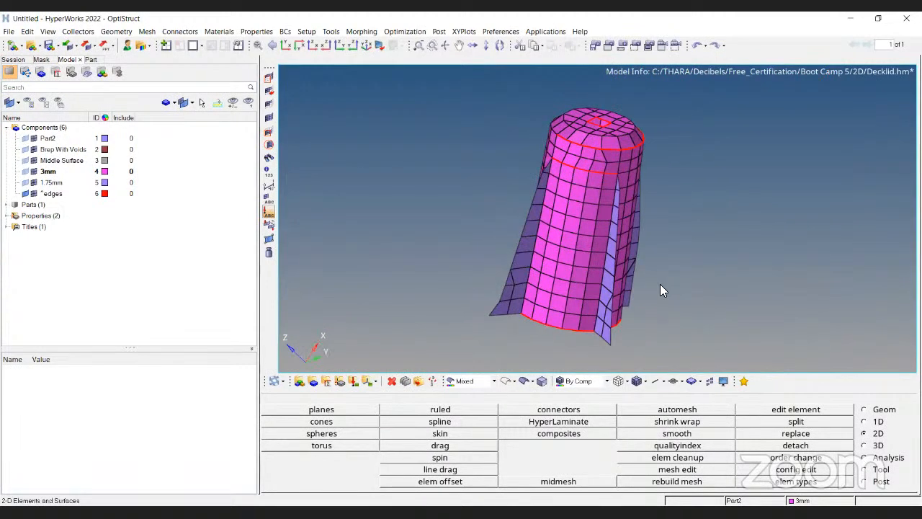
{"action": "key", "text": "shift+F3"}
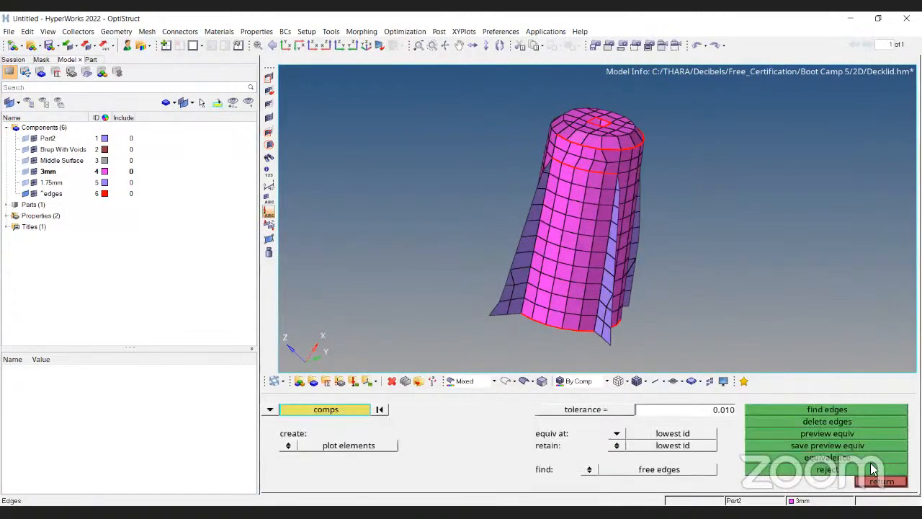
{"action": "left_click", "coordinate": [840, 421]}
{"action": "left_click_drag", "start_coordinate": [718, 157], "coordinate": [702, 294], "text": "ctrl"}
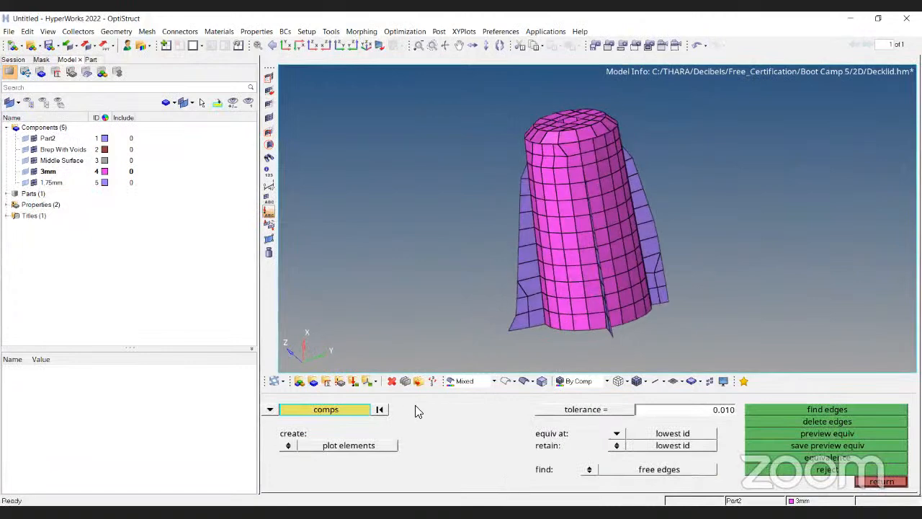
{"action": "key", "text": "Escape"}
Display element normals by colour for all elements of the boss.
{"action": "left_click", "coordinate": [405, 381]}
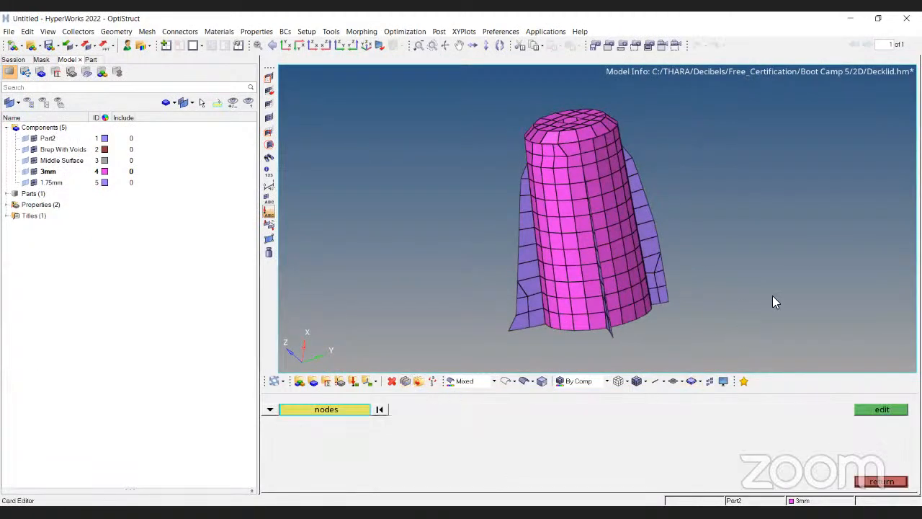
{"action": "key", "text": "Escape"}
{"action": "key", "text": "shift+F10"}
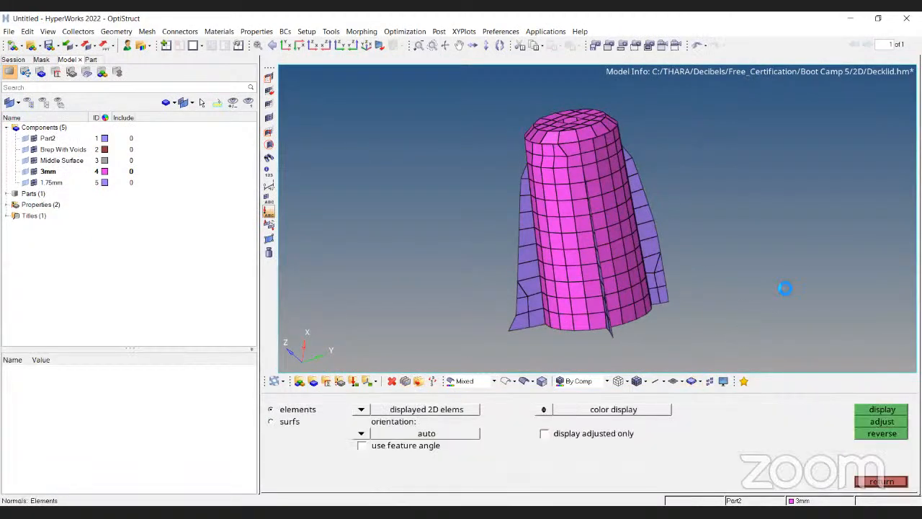
{"action": "left_click", "coordinate": [362, 409]}
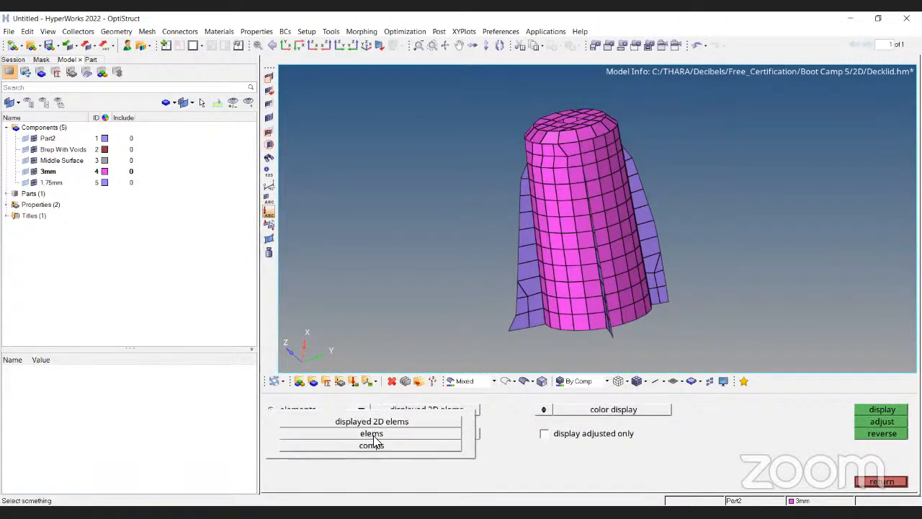
{"action": "left_click", "coordinate": [373, 436]}
{"action": "scroll", "coordinate": [513, 240], "scroll_direction": "down", "scroll_amount": 2, "text": "ctrl"}
{"action": "left_click_drag", "start_coordinate": [513, 239], "coordinate": [612, 209], "text": "ctrl"}
{"action": "left_click_drag", "start_coordinate": [454, 104], "coordinate": [771, 357], "text": "shift"}
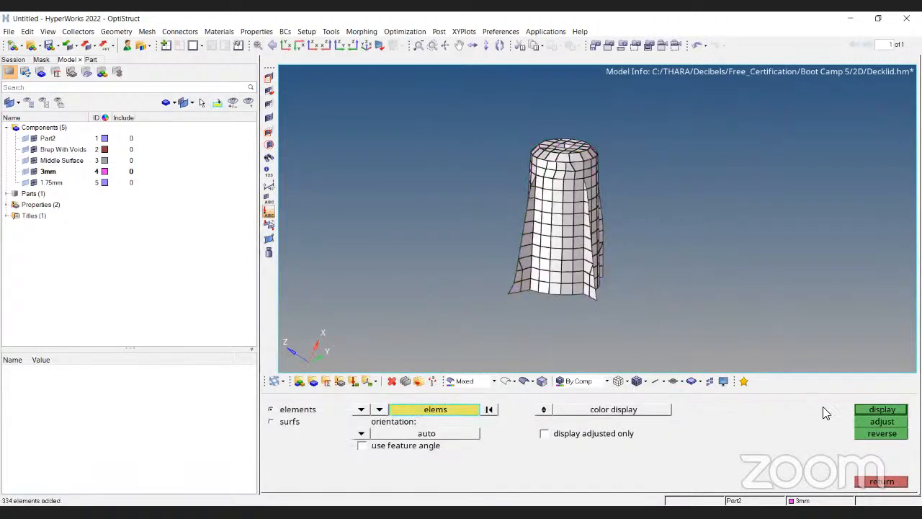
{"action": "left_click", "coordinate": [879, 411]}
Examine the normal colours on the boss wall and flanges from several angles and zoom levels.
{"action": "left_click_drag", "start_coordinate": [712, 186], "coordinate": [616, 224], "text": "ctrl"}
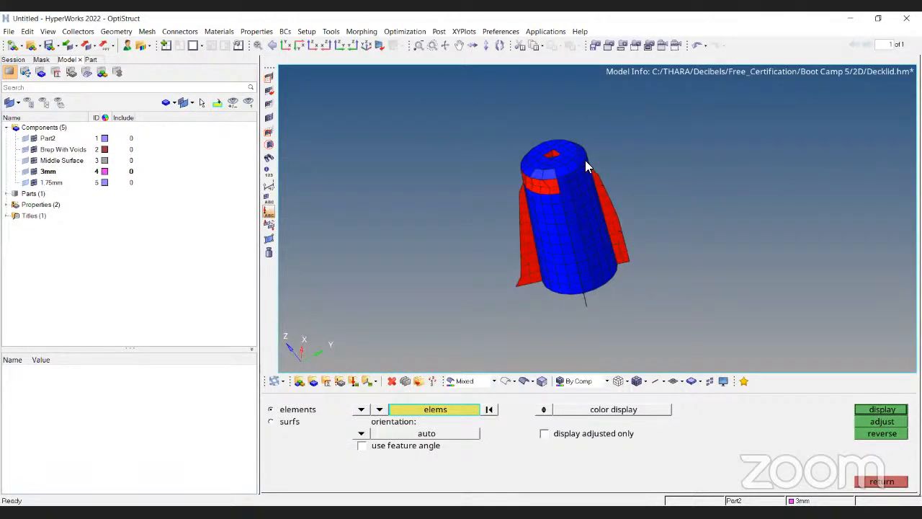
{"action": "scroll", "coordinate": [585, 160], "scroll_direction": "up", "scroll_amount": 3, "text": "ctrl"}
{"action": "left_click_drag", "start_coordinate": [560, 255], "coordinate": [560, 185], "text": "ctrl"}
{"action": "scroll", "coordinate": [529, 254], "scroll_direction": "up", "scroll_amount": 4, "text": "ctrl"}
{"action": "scroll", "coordinate": [528, 253], "scroll_direction": "down", "scroll_amount": 3, "text": "ctrl"}
{"action": "scroll", "coordinate": [523, 167], "scroll_direction": "down", "scroll_amount": 3, "text": "ctrl"}
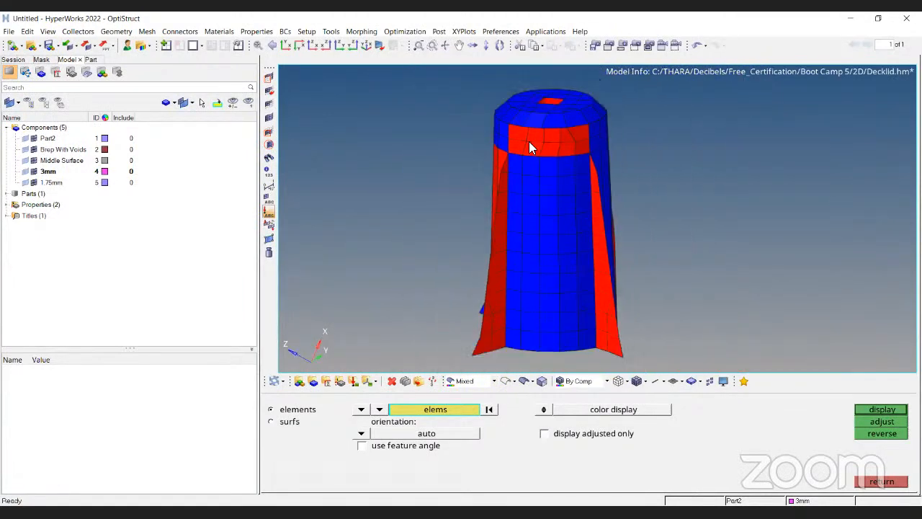
{"action": "scroll", "coordinate": [506, 183], "scroll_direction": "up", "scroll_amount": 3, "text": "ctrl"}
{"action": "scroll", "coordinate": [493, 202], "scroll_direction": "down", "scroll_amount": 2, "text": "ctrl"}
{"action": "scroll", "coordinate": [493, 184], "scroll_direction": "up", "scroll_amount": 2, "text": "ctrl"}
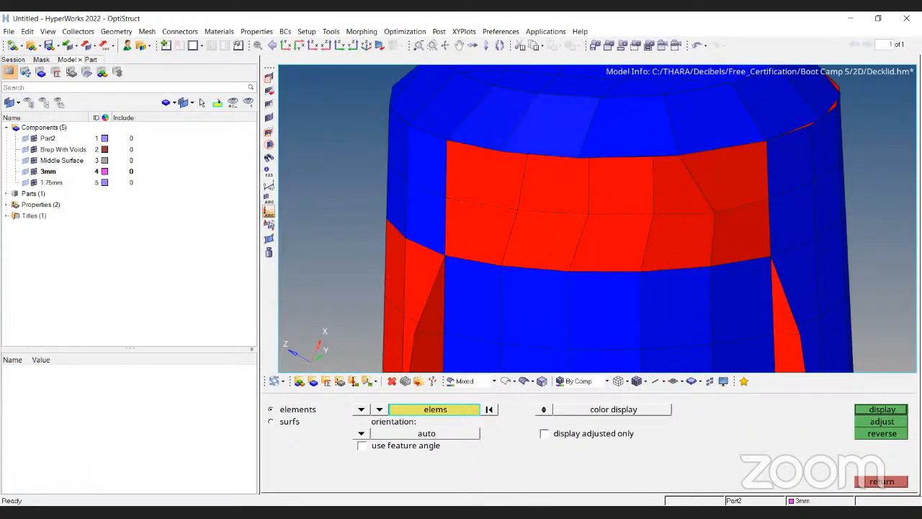
Adjust the normals of the selected elements to a consistent orientation.
{"action": "left_click", "coordinate": [882, 421]}
{"action": "scroll", "coordinate": [534, 205], "scroll_direction": "down", "scroll_amount": 1, "text": "ctrl"}
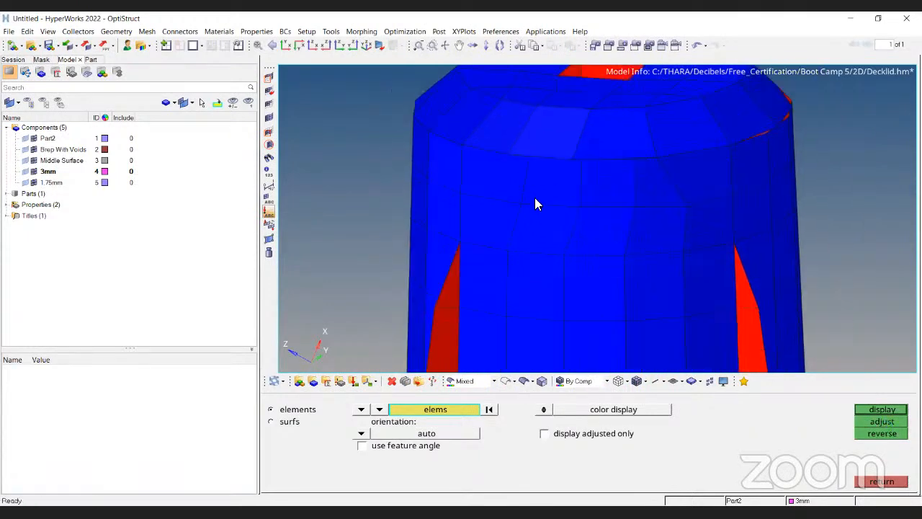
{"action": "scroll", "coordinate": [534, 204], "scroll_direction": "down", "scroll_amount": 2, "text": "ctrl"}
{"action": "scroll", "coordinate": [522, 198], "scroll_direction": "down", "scroll_amount": 2, "text": "ctrl"}
{"action": "left_click_drag", "start_coordinate": [613, 238], "coordinate": [694, 189], "text": "ctrl"}
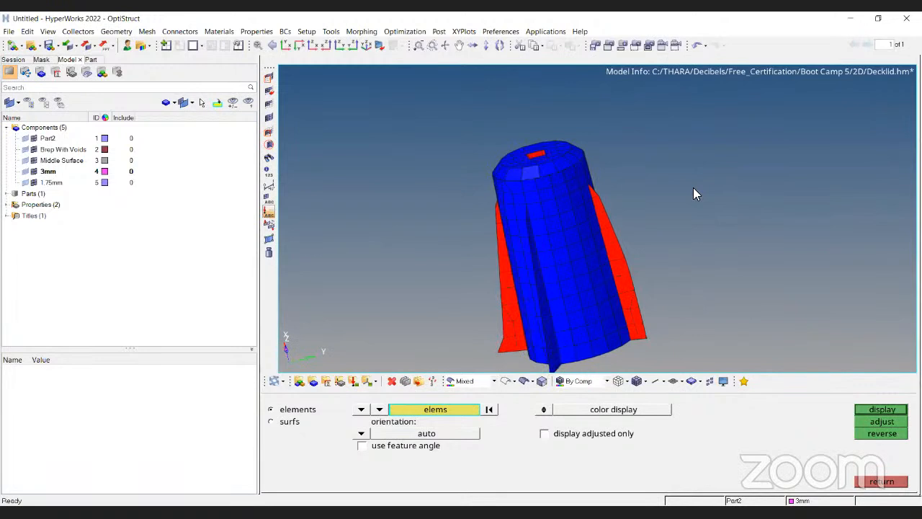
{"action": "left_click_drag", "start_coordinate": [627, 226], "coordinate": [574, 256], "text": "ctrl"}
Show the element normals as vector arrows, then leave the normals panel.
{"action": "left_click", "coordinate": [544, 409]}
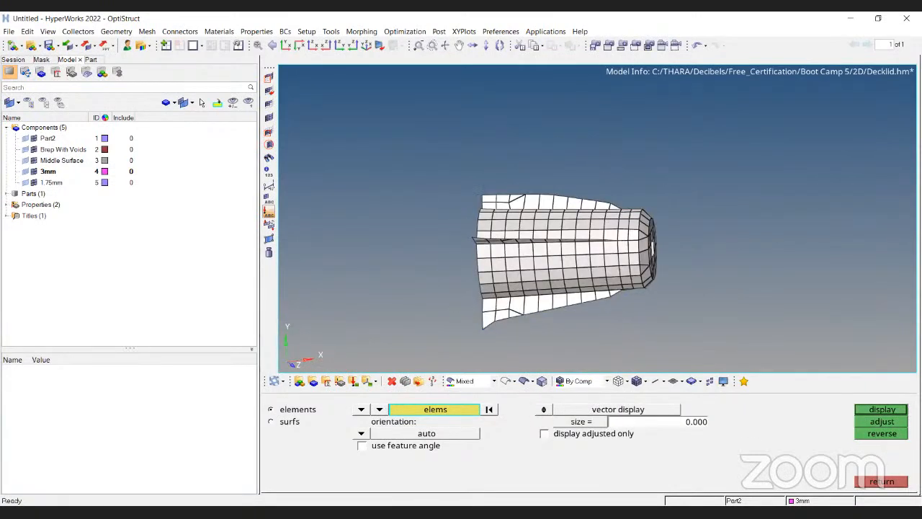
{"action": "left_click", "coordinate": [891, 415]}
{"action": "left_click_drag", "start_coordinate": [663, 160], "coordinate": [707, 235], "text": "ctrl"}
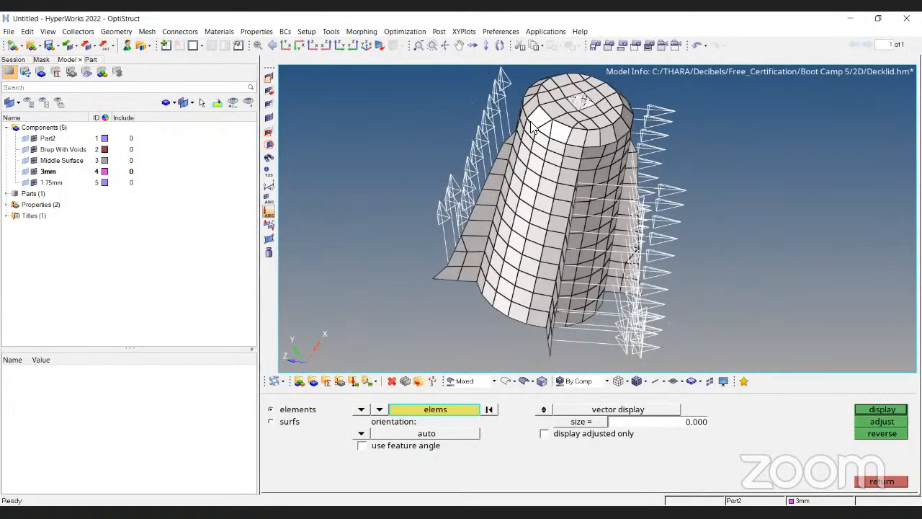
{"action": "key", "text": "Escape"}
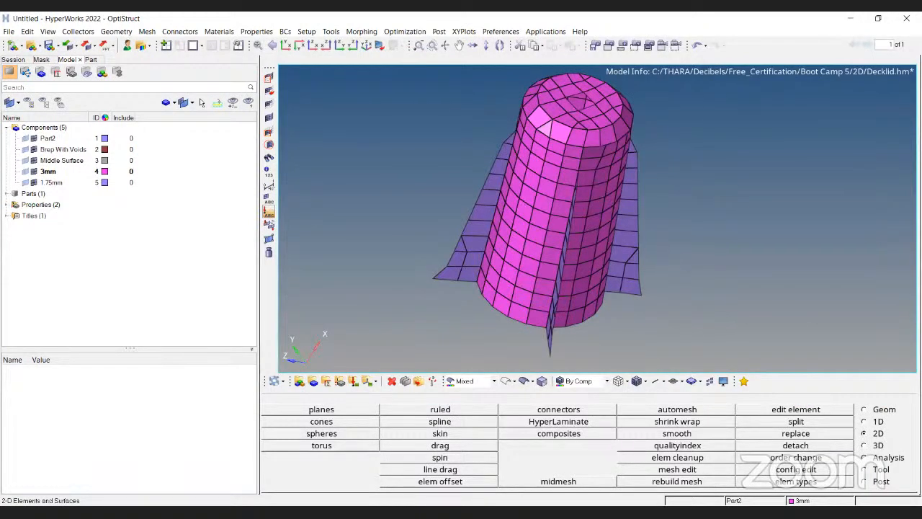
Switch to the slide presentation, page through the 2D meshing checks slides, and return to the model.
{"action": "key", "text": "alt+Tab"}
{"action": "key", "text": "Right"}
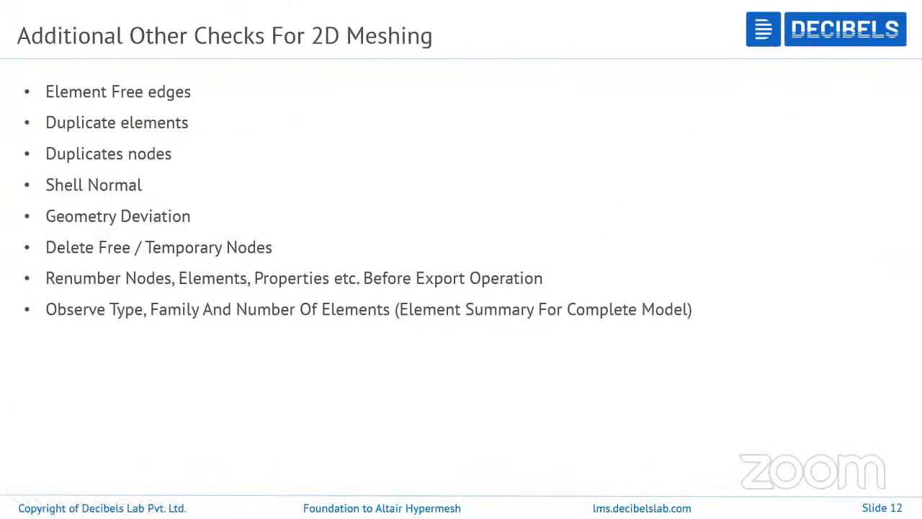
{"action": "key", "text": "Right"}
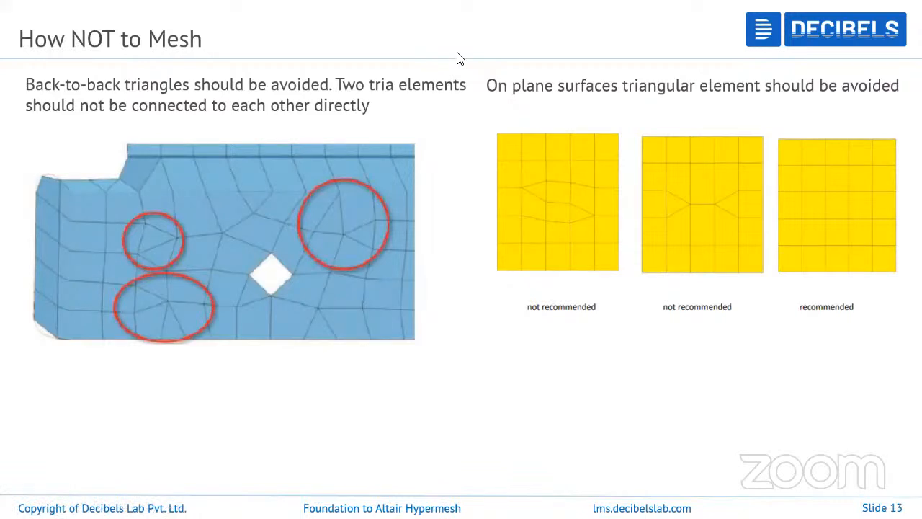
{"action": "key", "text": "alt+Tab"}
Replace a node on the lower boss wall with its neighbouring node, equivalencing at mid-point.
{"action": "left_click_drag", "start_coordinate": [617, 268], "coordinate": [569, 286], "text": "ctrl"}
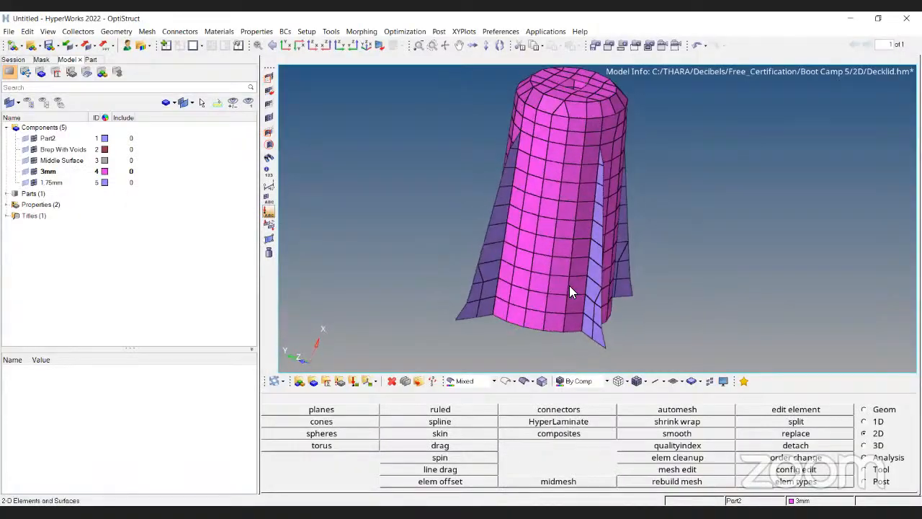
{"action": "scroll", "coordinate": [570, 287], "scroll_direction": "up", "scroll_amount": 3}
{"action": "key", "text": "F3"}
{"action": "left_click", "coordinate": [571, 424]}
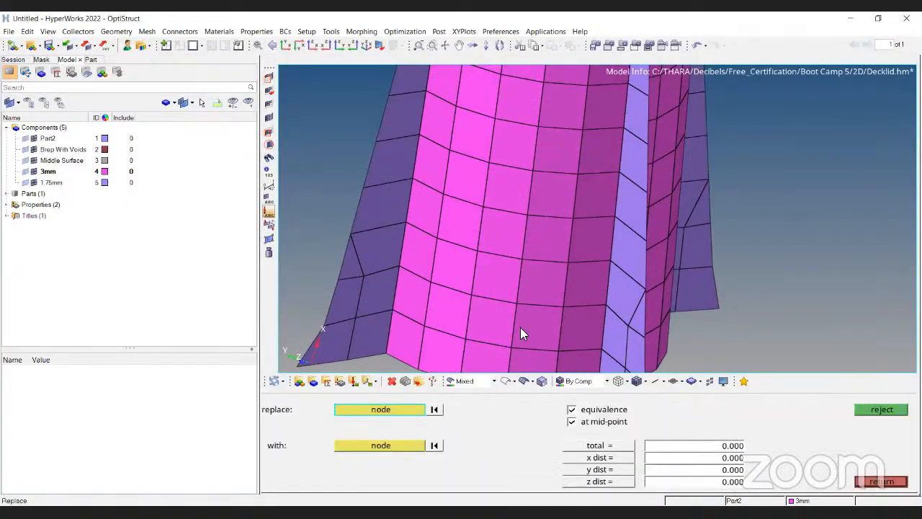
{"action": "scroll", "coordinate": [520, 327], "scroll_direction": "up", "scroll_amount": 1}
{"action": "left_click", "coordinate": [516, 300]}
{"action": "left_click", "coordinate": [571, 306]}
{"action": "left_click", "coordinate": [592, 446]}
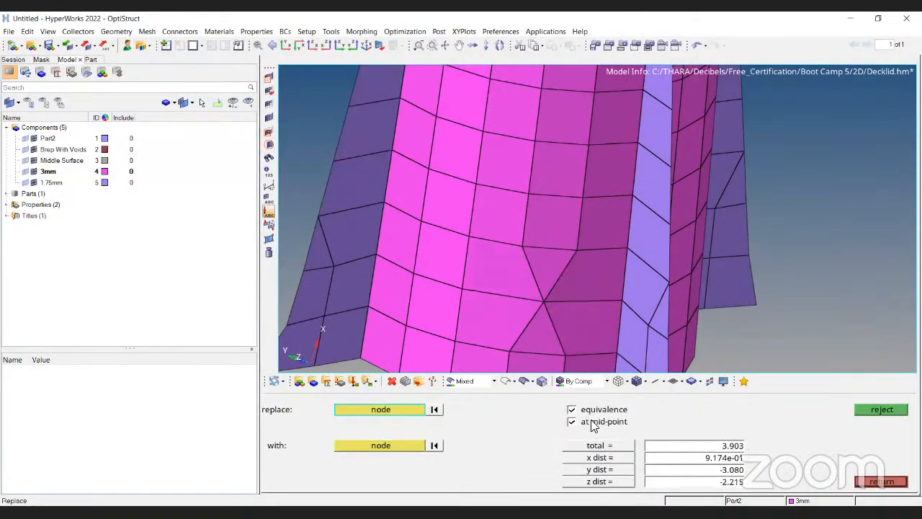
{"action": "scroll", "coordinate": [536, 310], "scroll_direction": "down", "scroll_amount": 3}
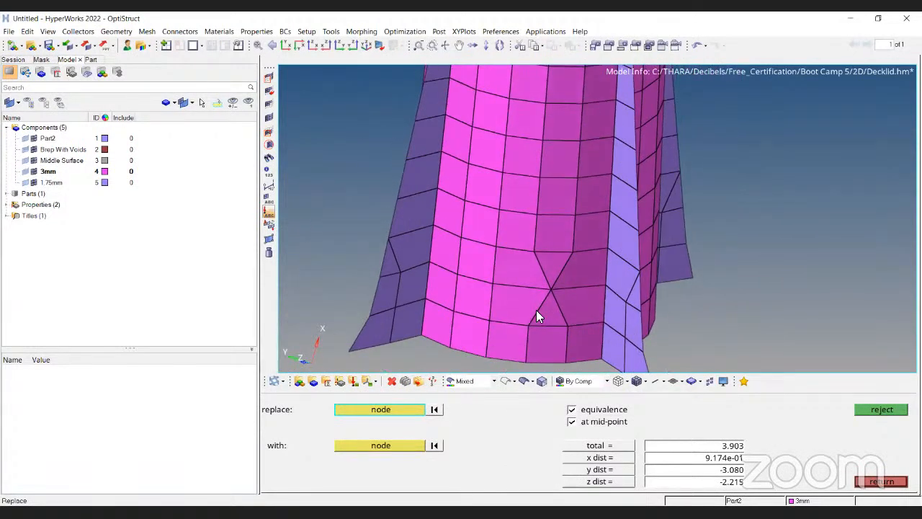
{"action": "key", "text": "Escape"}
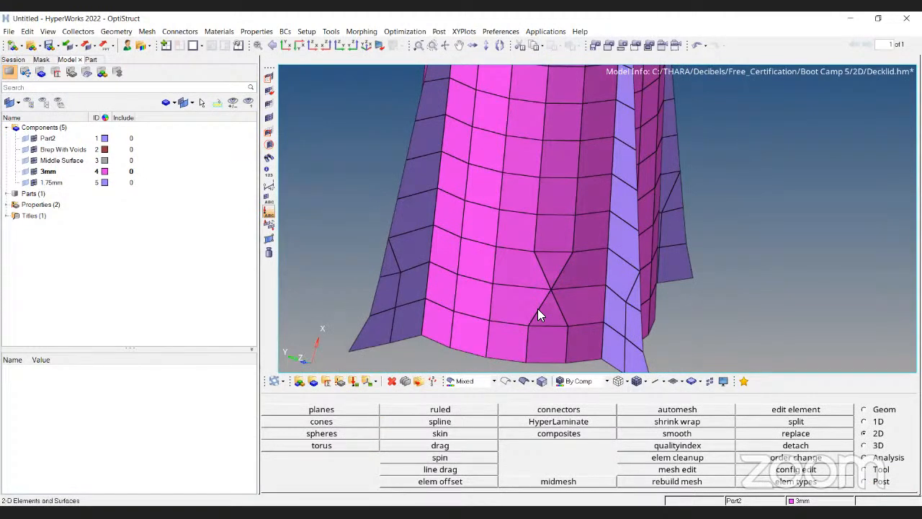
Zoom in on the resulting triangles and undo the node replacement.
{"action": "scroll", "coordinate": [569, 288], "scroll_direction": "up", "scroll_amount": 3}
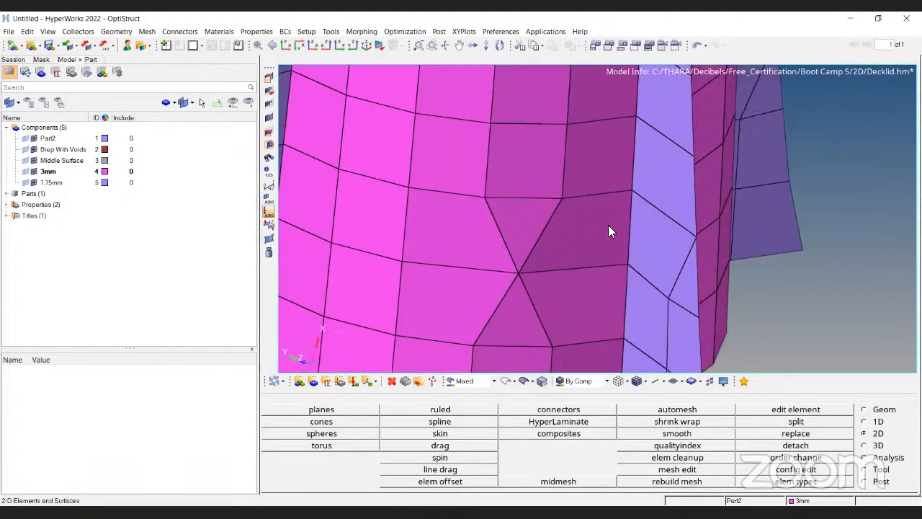
{"action": "scroll", "coordinate": [513, 278], "scroll_direction": "up", "scroll_amount": 2}
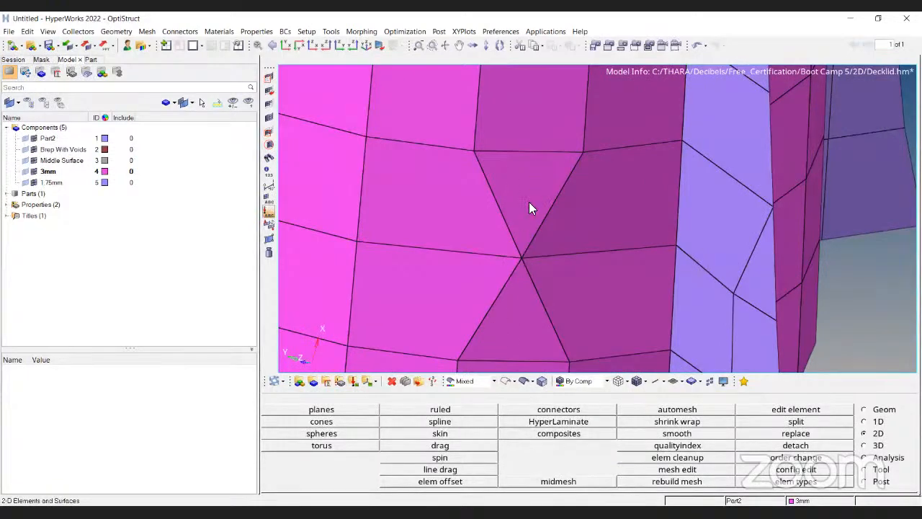
{"action": "scroll", "coordinate": [516, 278], "scroll_direction": "down", "scroll_amount": 3}
{"action": "scroll", "coordinate": [528, 222], "scroll_direction": "up", "scroll_amount": 1}
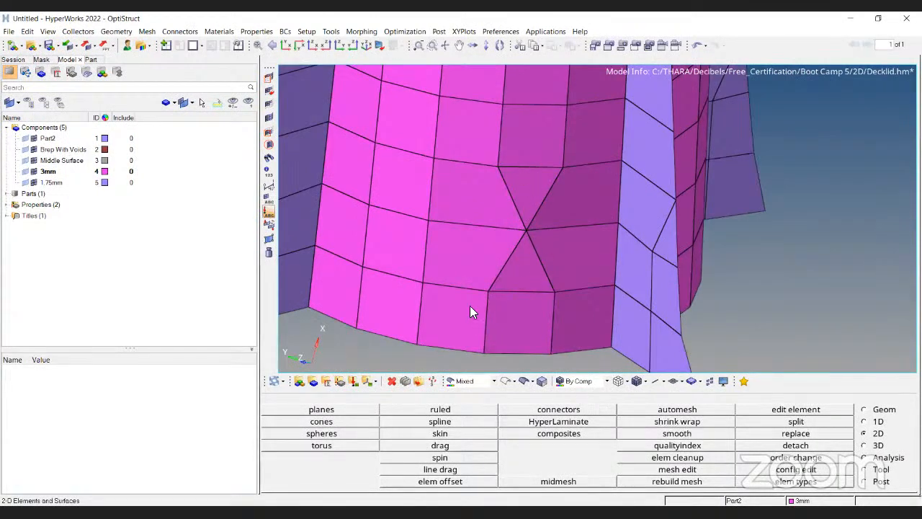
{"action": "scroll", "coordinate": [510, 231], "scroll_direction": "up", "scroll_amount": 2}
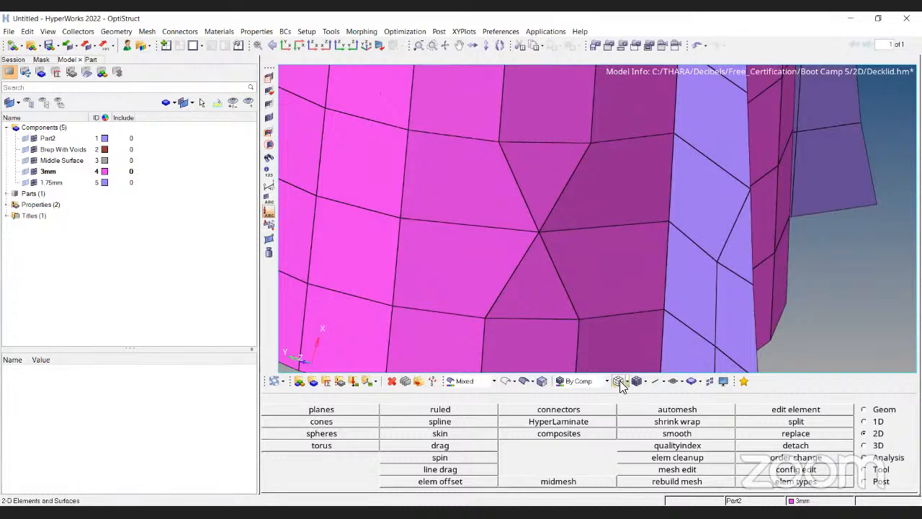
{"action": "key", "text": "ctrl+z"}
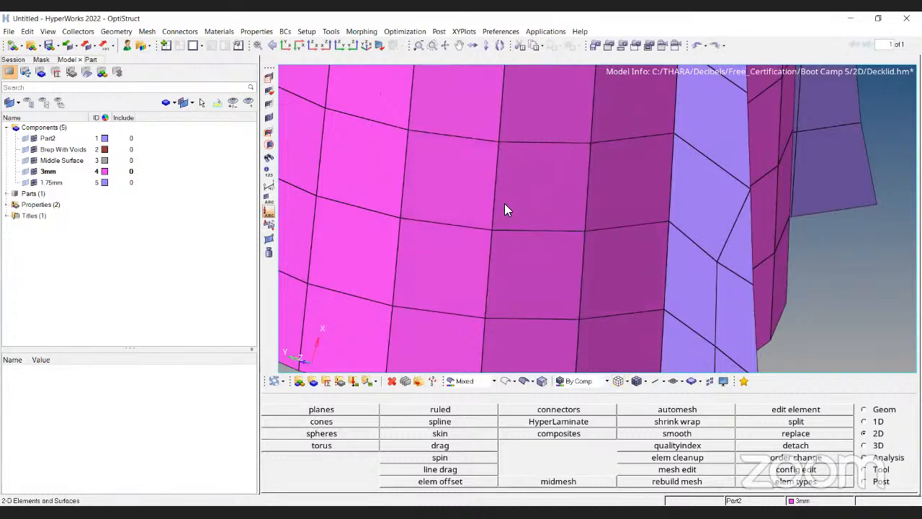
Replace a node on the upper part of the boss wall with its neighbouring node.
{"action": "scroll", "coordinate": [504, 209], "scroll_direction": "down", "scroll_amount": 3}
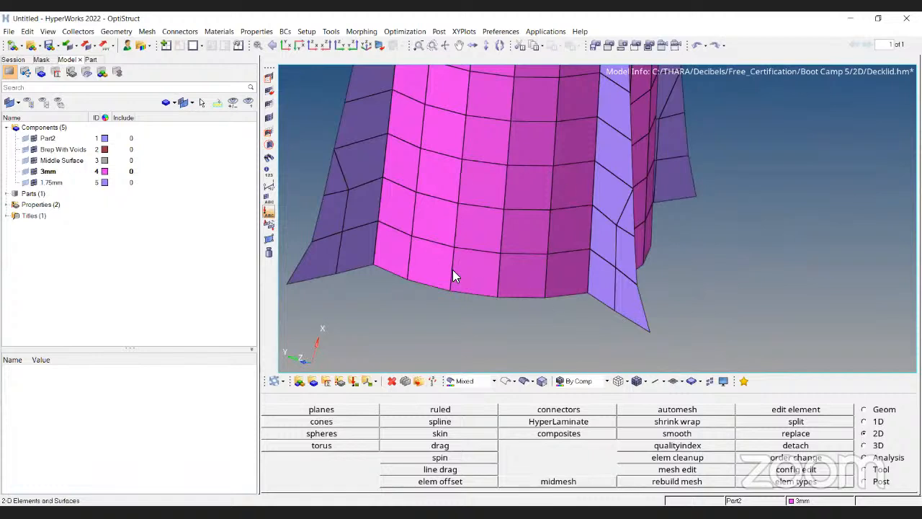
{"action": "key", "text": "F3"}
{"action": "left_click", "coordinate": [515, 120]}
{"action": "left_click", "coordinate": [556, 120]}
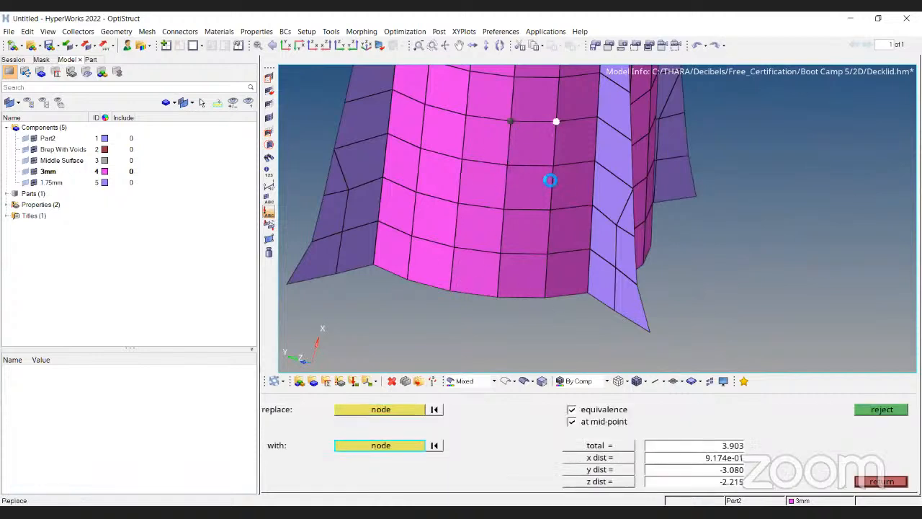
{"action": "left_click", "coordinate": [609, 446]}
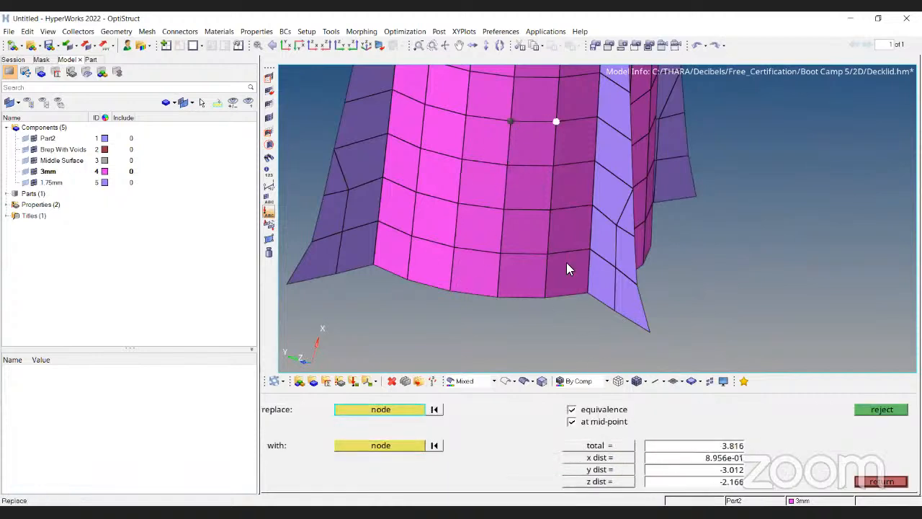
Replace another node lower on the boss wall with its neighbouring node.
{"action": "right_click_drag", "start_coordinate": [524, 159], "coordinate": [525, 196], "text": "ctrl"}
{"action": "left_click", "coordinate": [504, 244]}
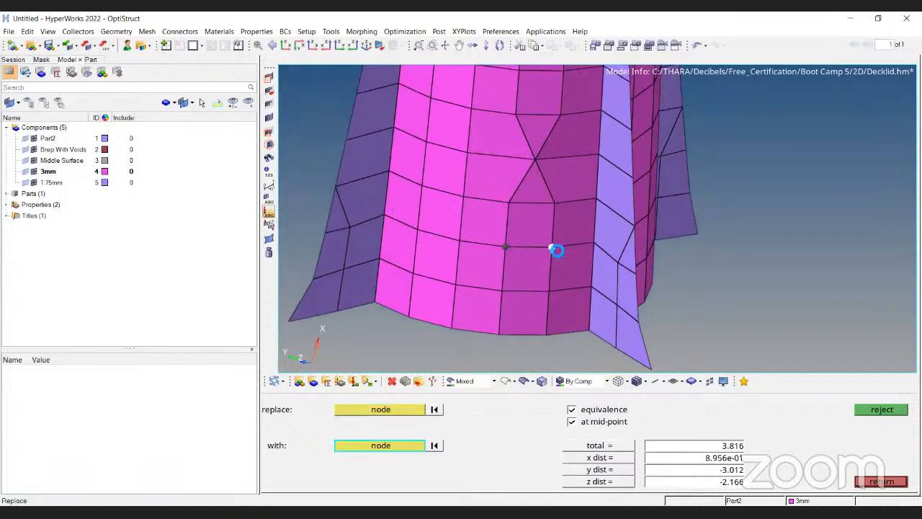
{"action": "left_click", "coordinate": [552, 248]}
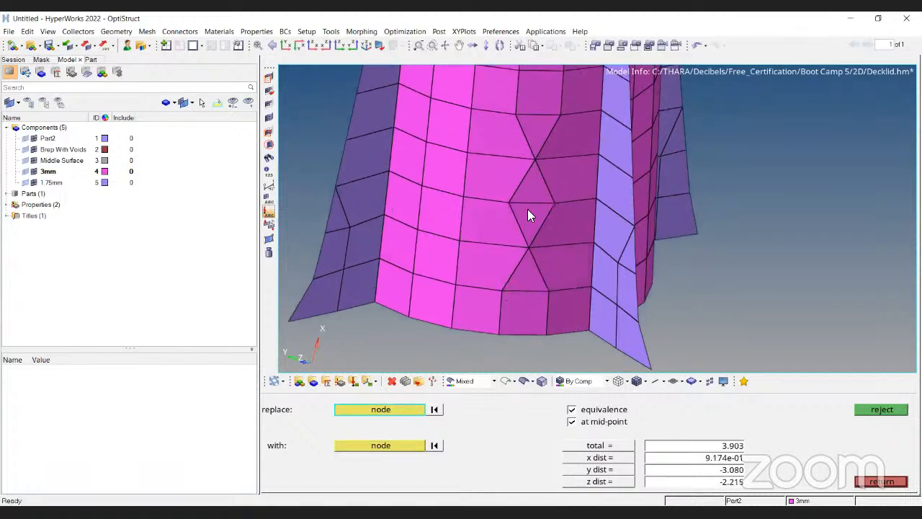
{"action": "scroll", "coordinate": [533, 191], "scroll_direction": "up", "scroll_amount": 6}
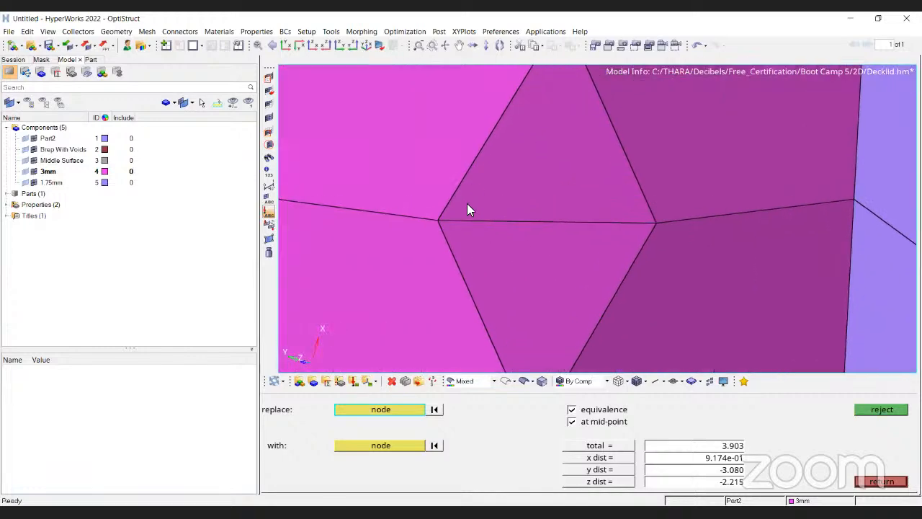
{"action": "scroll", "coordinate": [533, 184], "scroll_direction": "down", "scroll_amount": 3, "text": "ctrl"}
{"action": "right_click_drag", "start_coordinate": [544, 129], "coordinate": [535, 273], "text": "ctrl"}
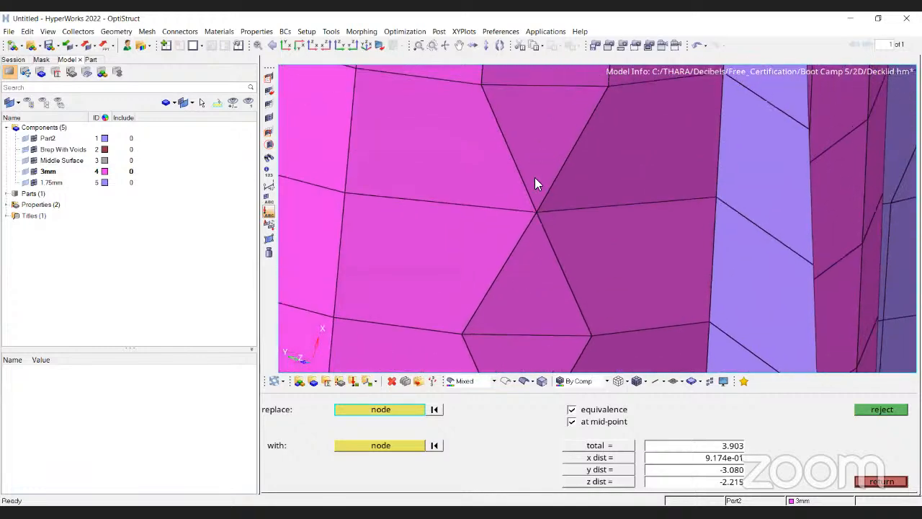
{"action": "scroll", "coordinate": [539, 235], "scroll_direction": "down", "scroll_amount": 5}
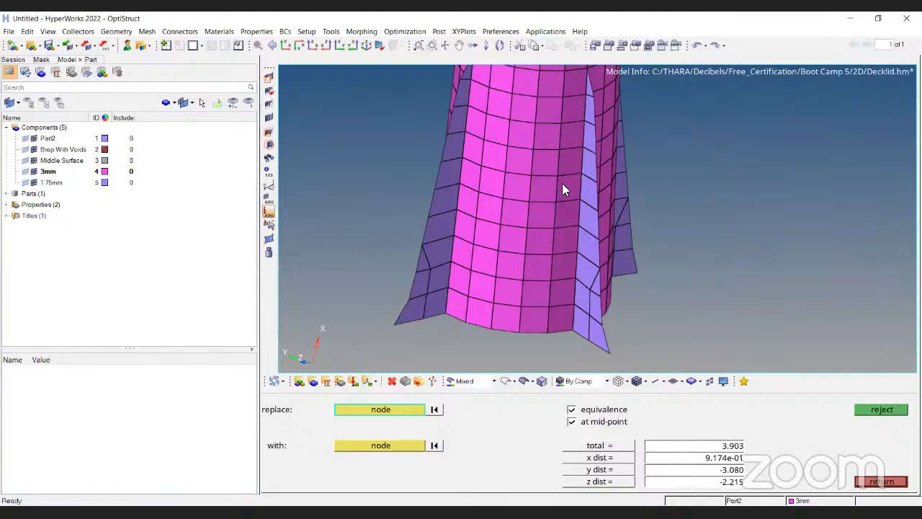
Rotate and zoom around the boss to inspect the mesh on its top and walls.
{"action": "left_click_drag", "start_coordinate": [586, 127], "coordinate": [537, 196], "text": "ctrl"}
{"action": "scroll", "coordinate": [507, 114], "scroll_direction": "up", "scroll_amount": 5}
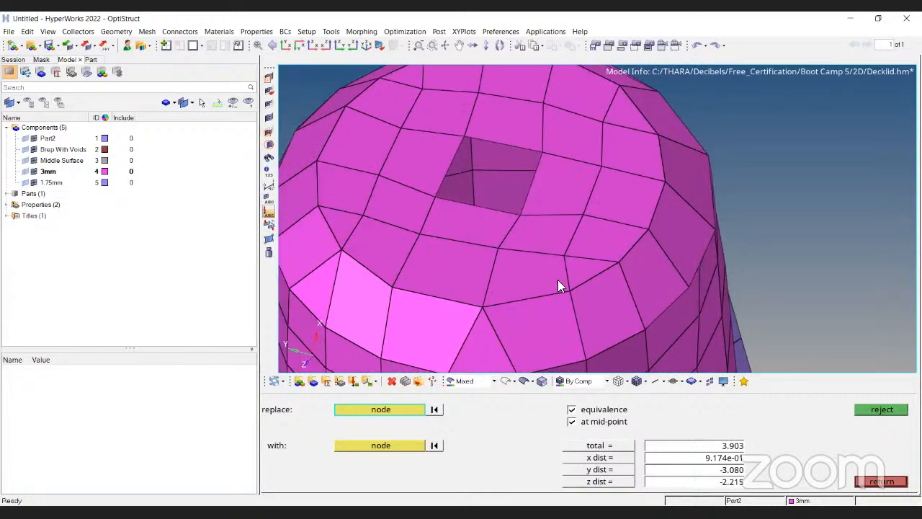
{"action": "scroll", "coordinate": [503, 237], "scroll_direction": "down", "scroll_amount": 5}
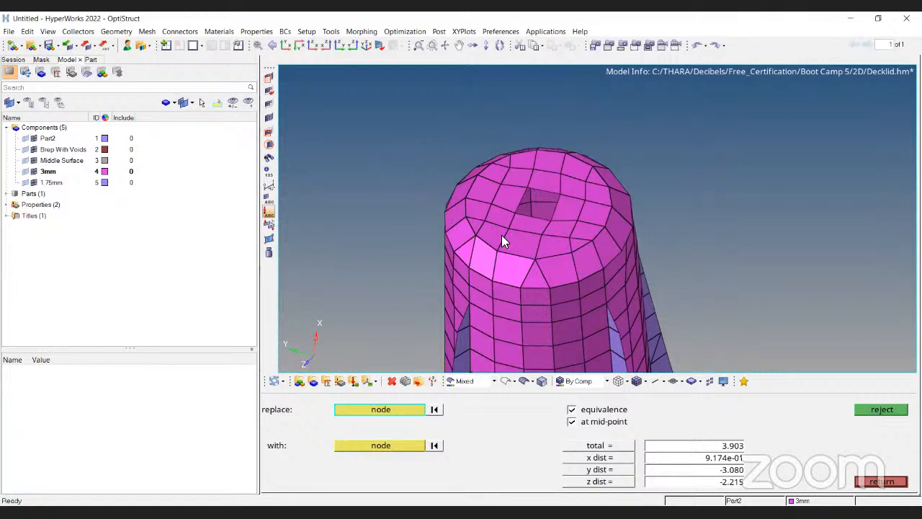
{"action": "scroll", "coordinate": [510, 222], "scroll_direction": "down", "scroll_amount": 2}
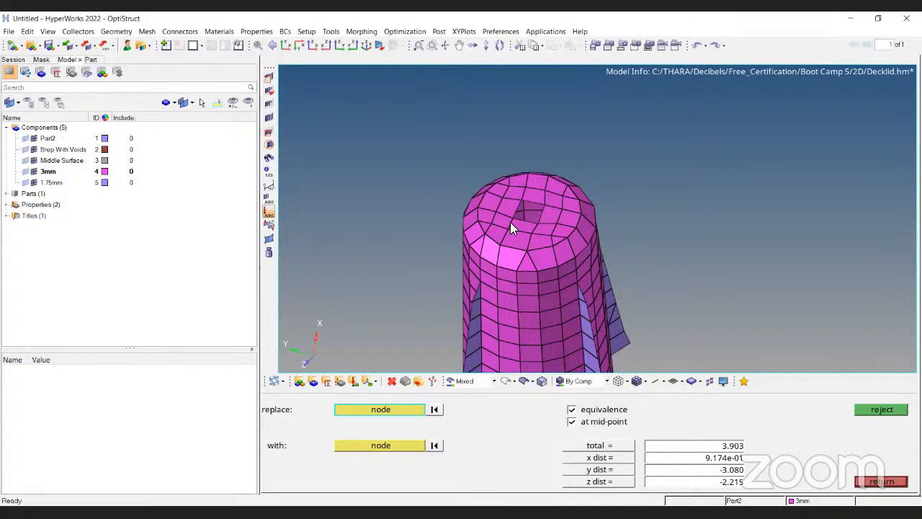
{"action": "left_click_drag", "start_coordinate": [534, 181], "coordinate": [534, 222], "text": "ctrl"}
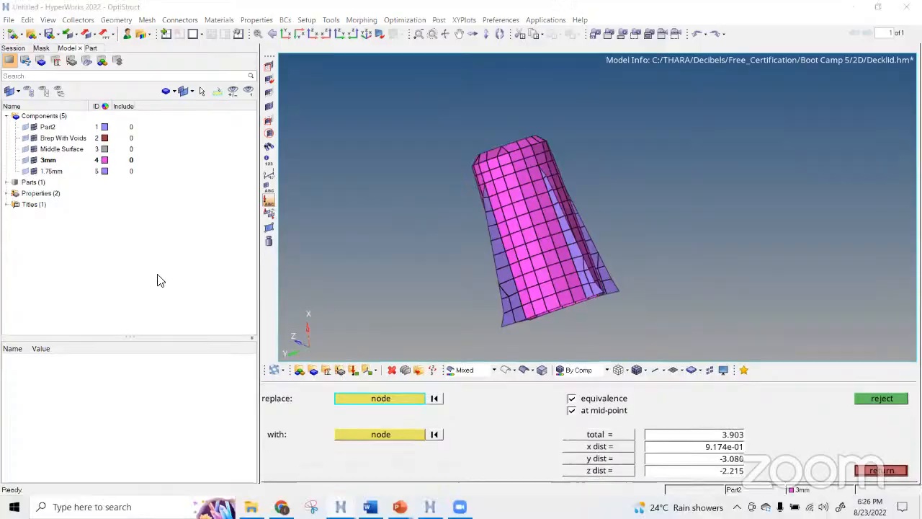
{"action": "key", "text": "alt+Tab"}
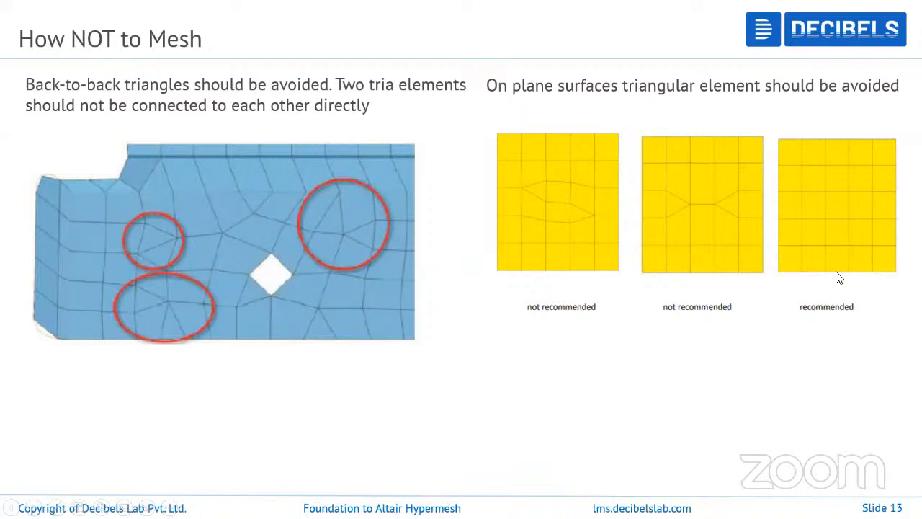
{"action": "left_click", "coordinate": [808, 278]}
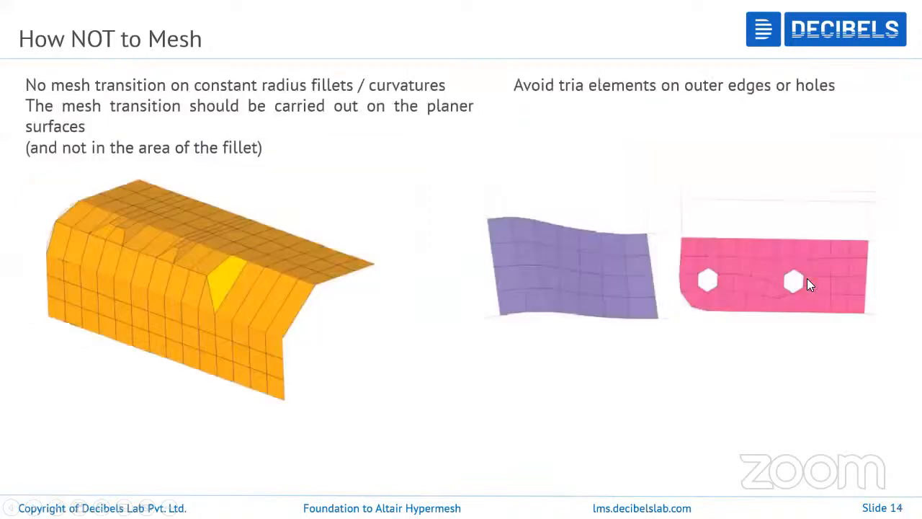